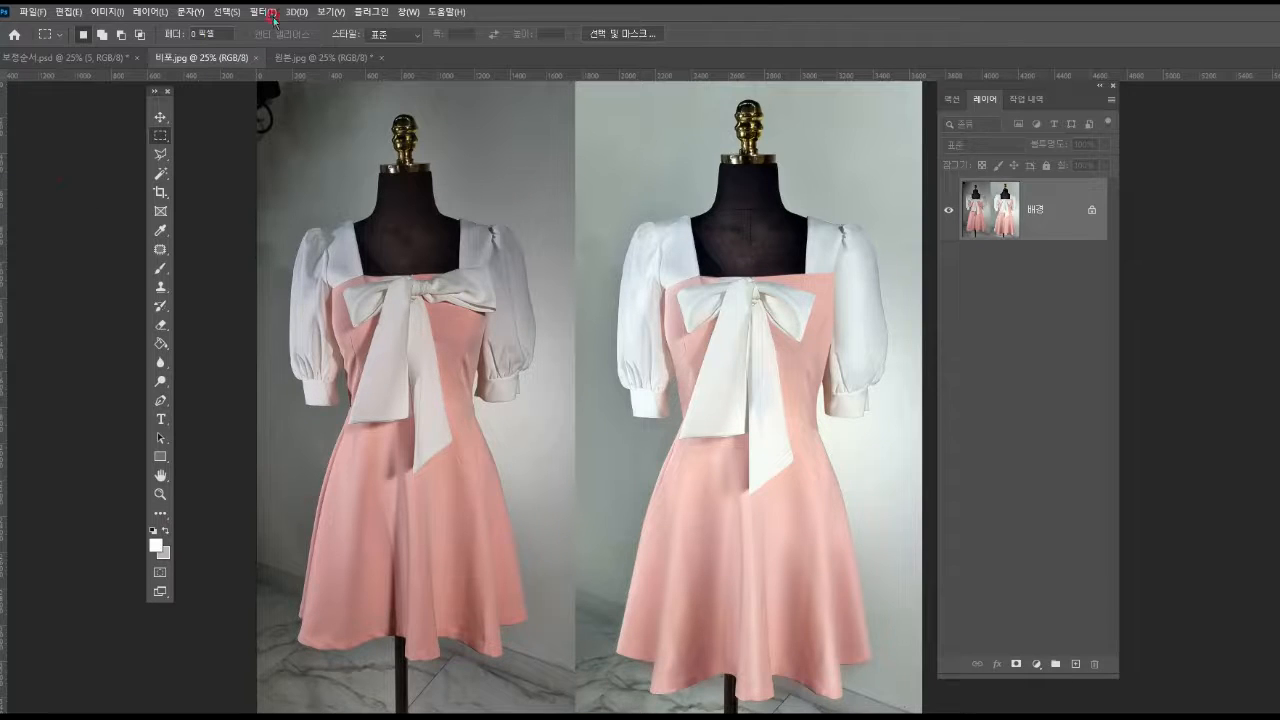
# Step: In 보정순서.psd, hide all layers above layer 1, then show layers 2, 5, 5-2, 레이어 4 and 4 one by one to review the retouching stages
pyautogui.click(104, 57)
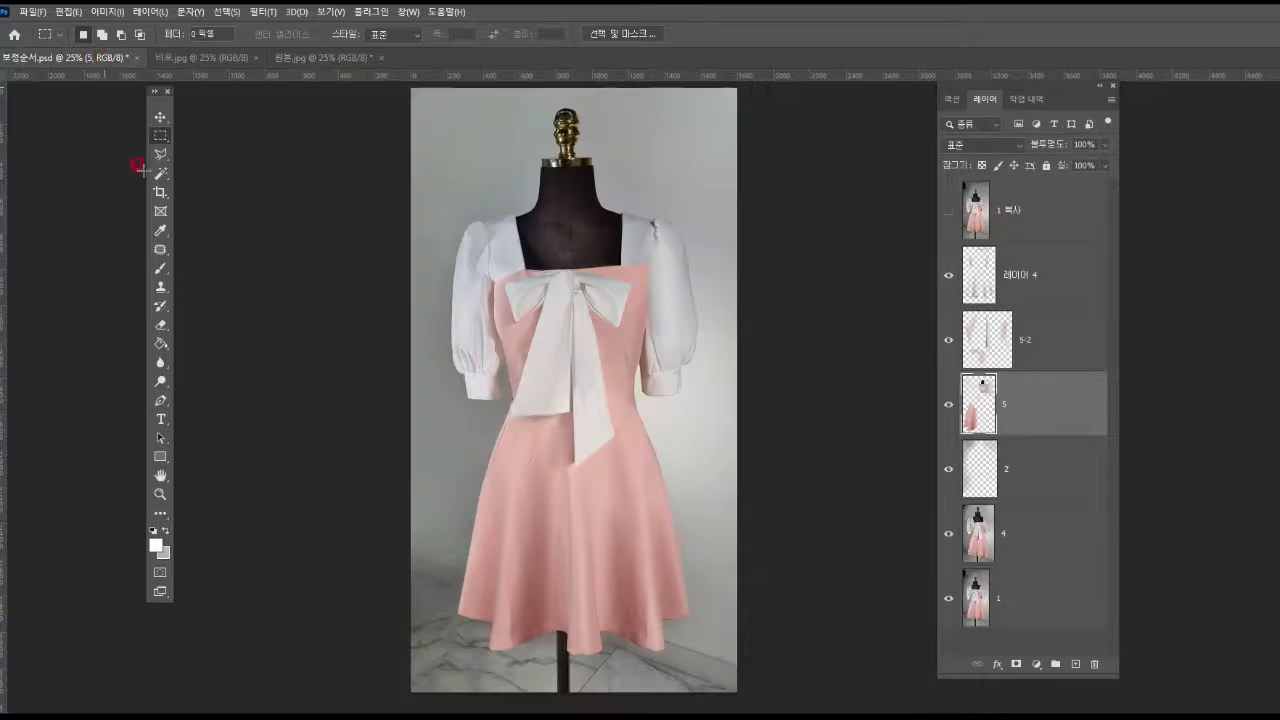
pyautogui.moveTo(949, 276); pyautogui.dragTo(947, 545)
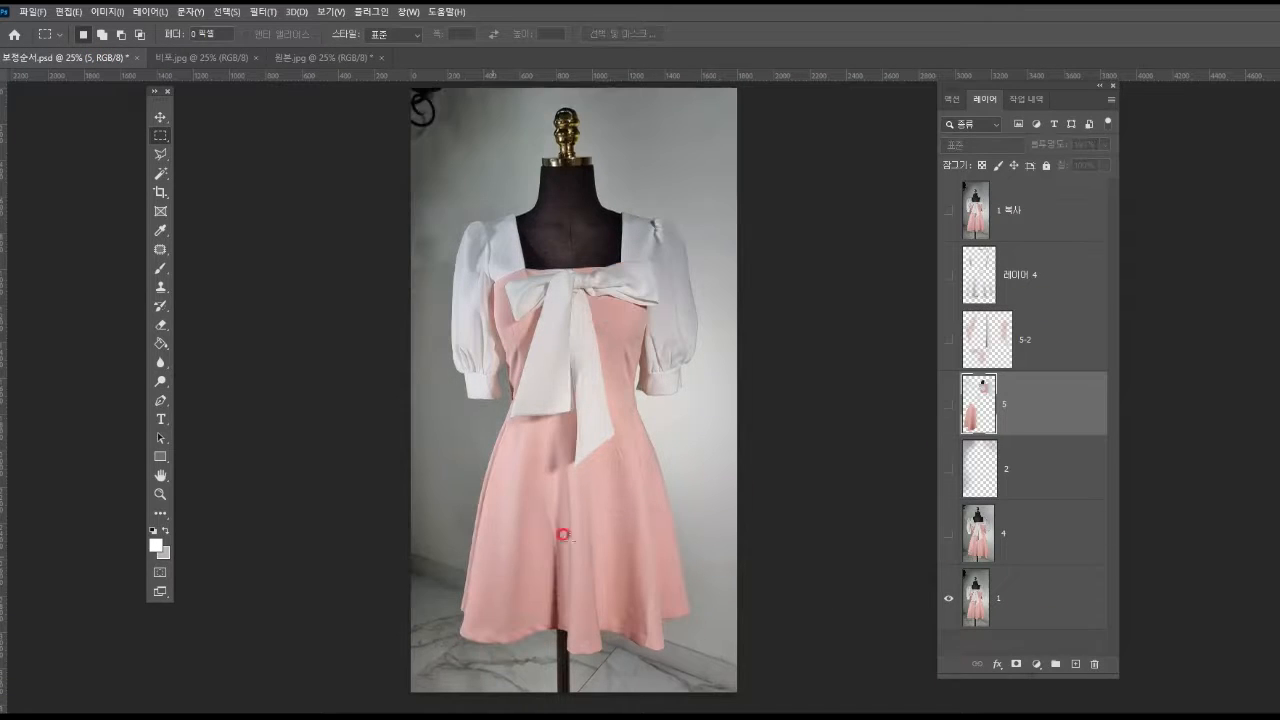
pyautogui.click(950, 466)
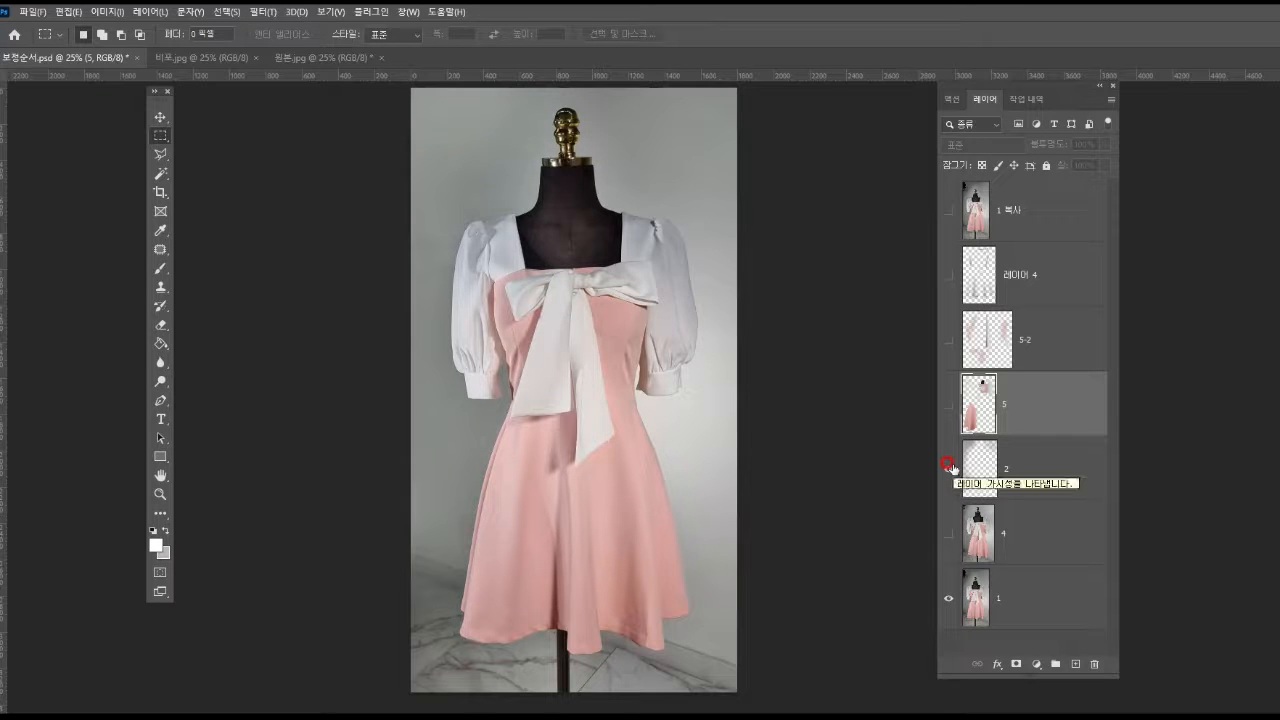
pyautogui.click(950, 408)
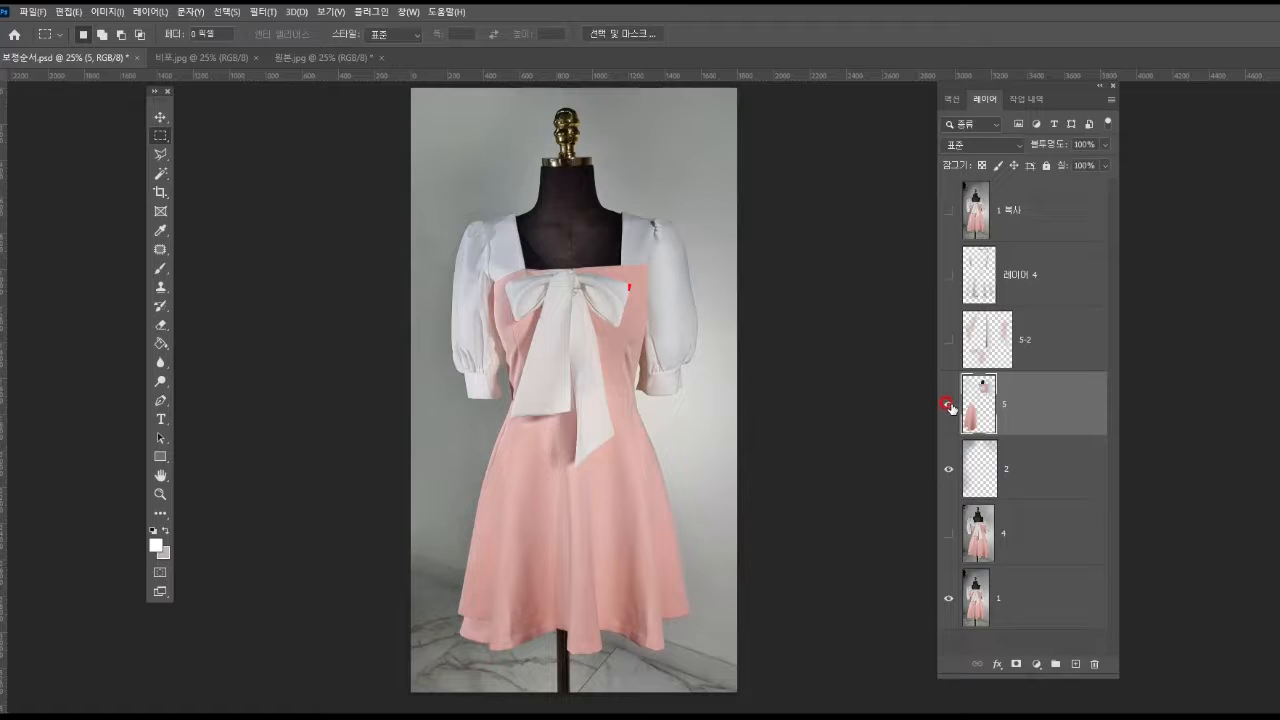
pyautogui.click(947, 341)
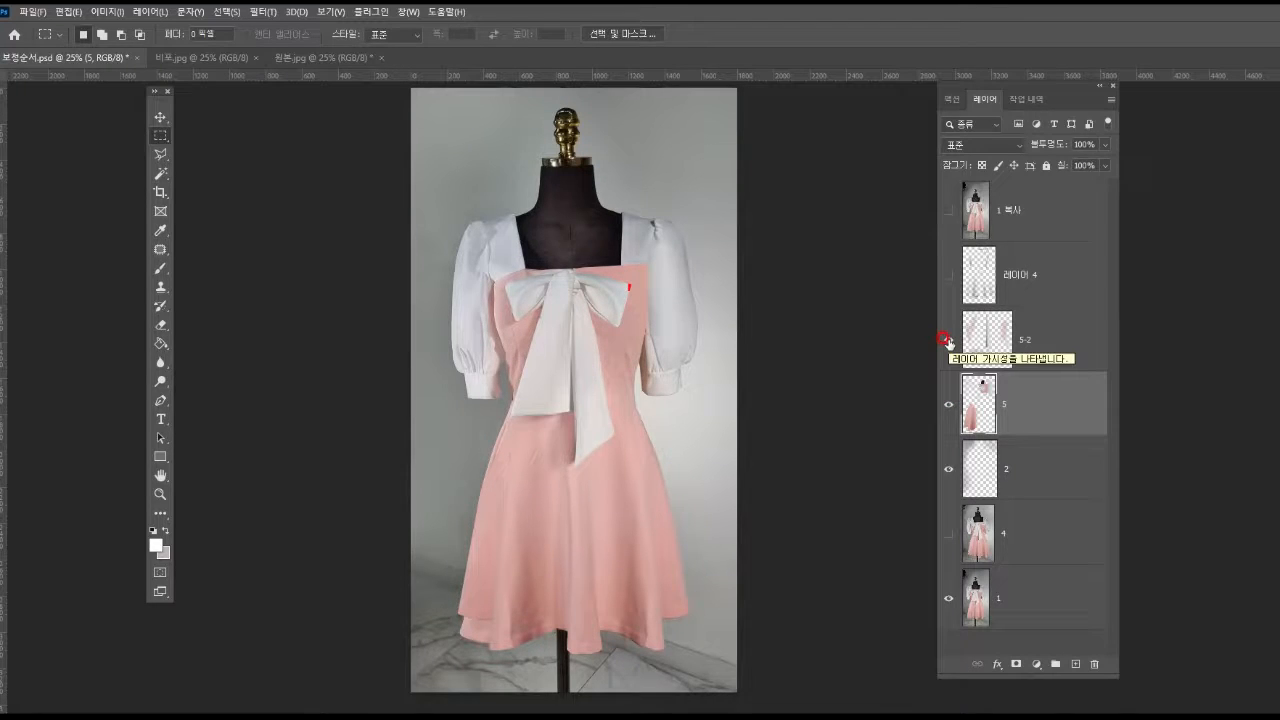
pyautogui.click(946, 278)
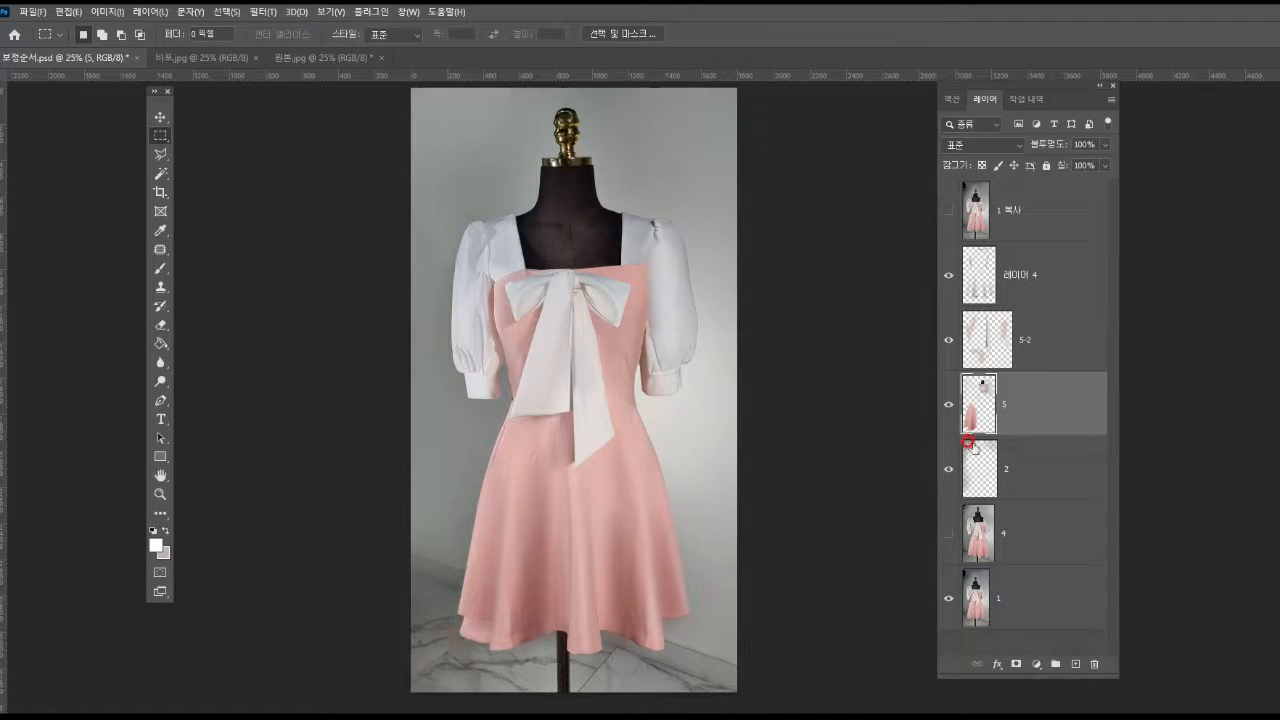
pyautogui.click(947, 534)
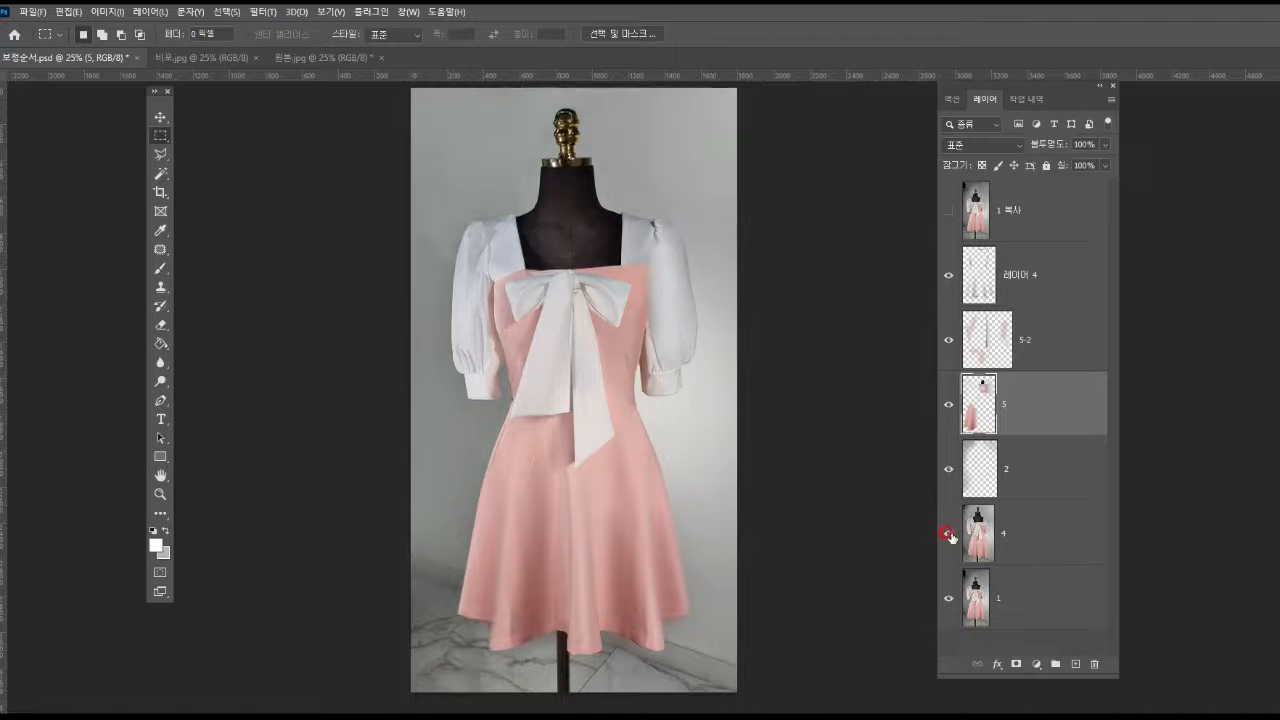
# Step: Compare the finished retouch with the original photo by briefly showing the layer 1 복사
pyautogui.click(947, 200)
pyautogui.click(948, 211)
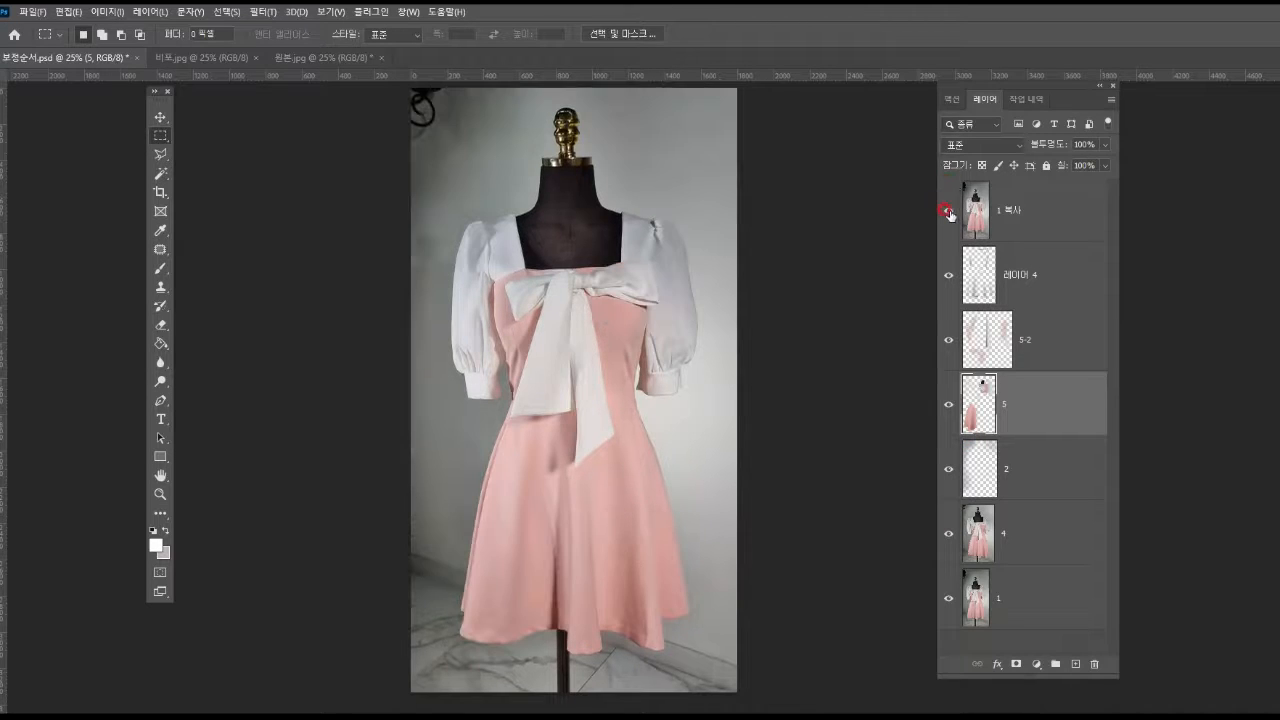
pyautogui.click(948, 211)
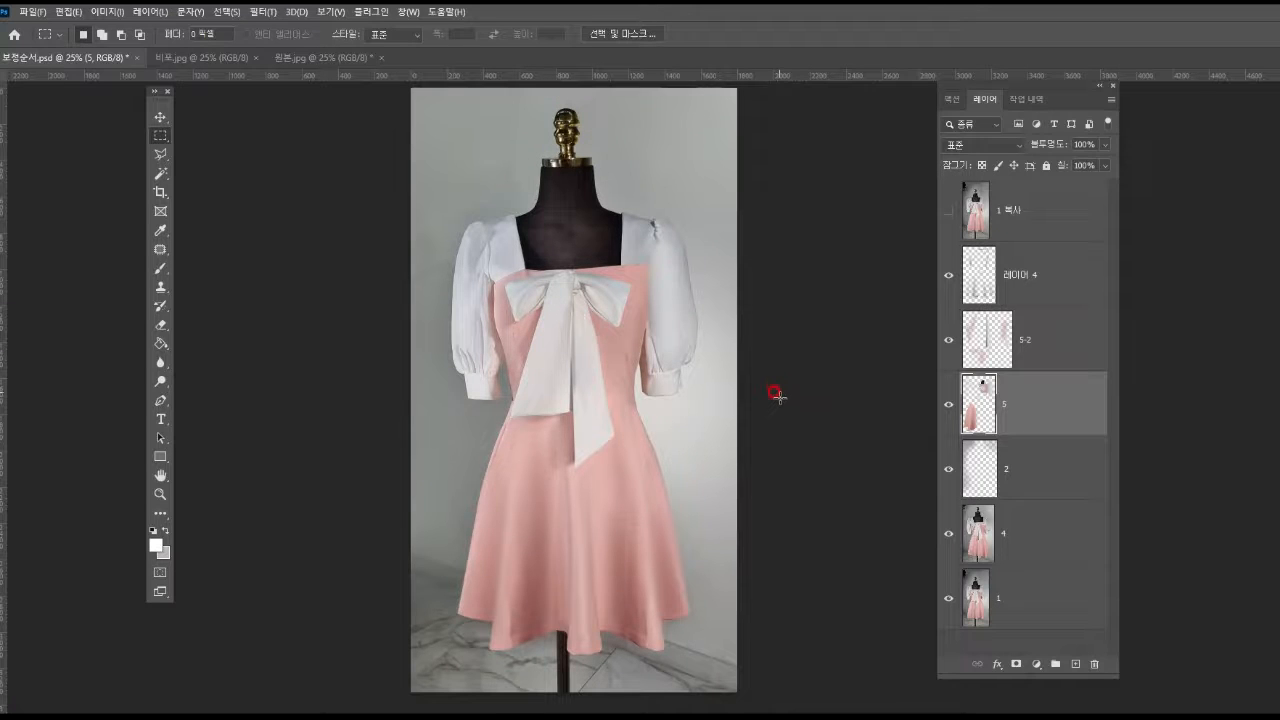
# Step: Switch to 원본.jpg and sample the grey of the wall near the mannequin's head as the foreground colour
pyautogui.click(300, 57)
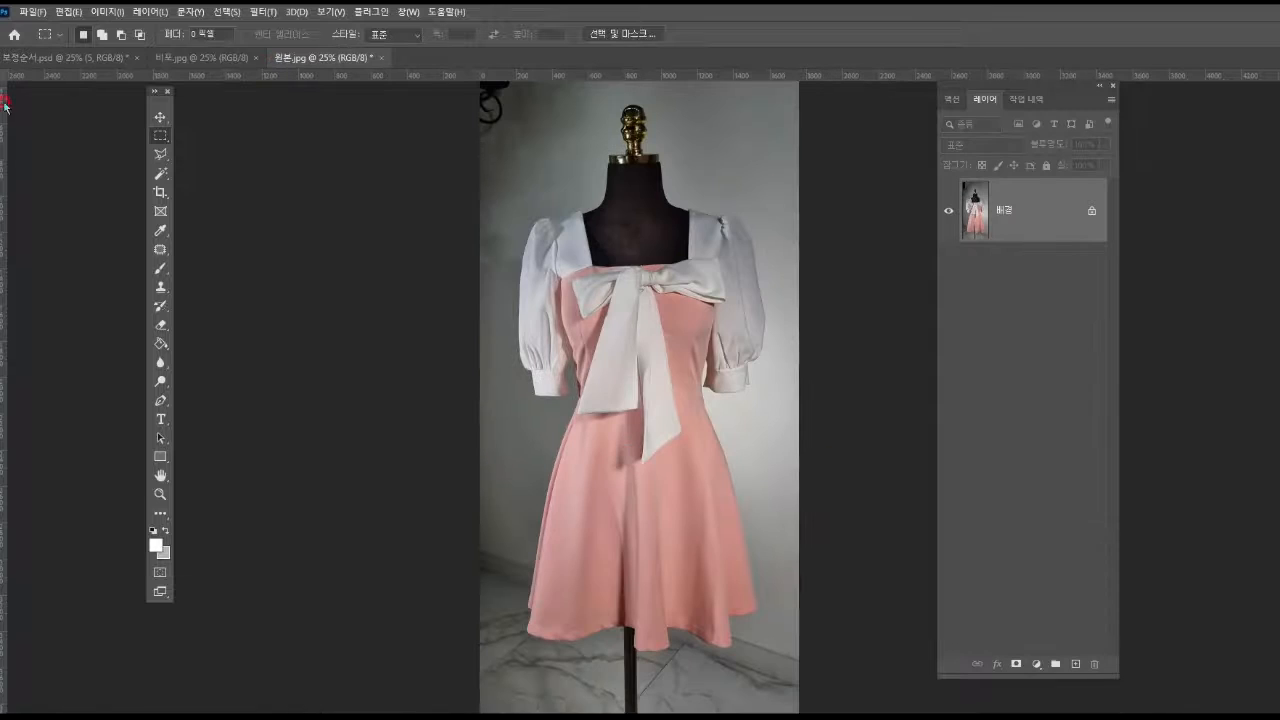
pyautogui.click(161, 156)
pyautogui.moveTo(587, 344); pyautogui.dragTo(567, 452)
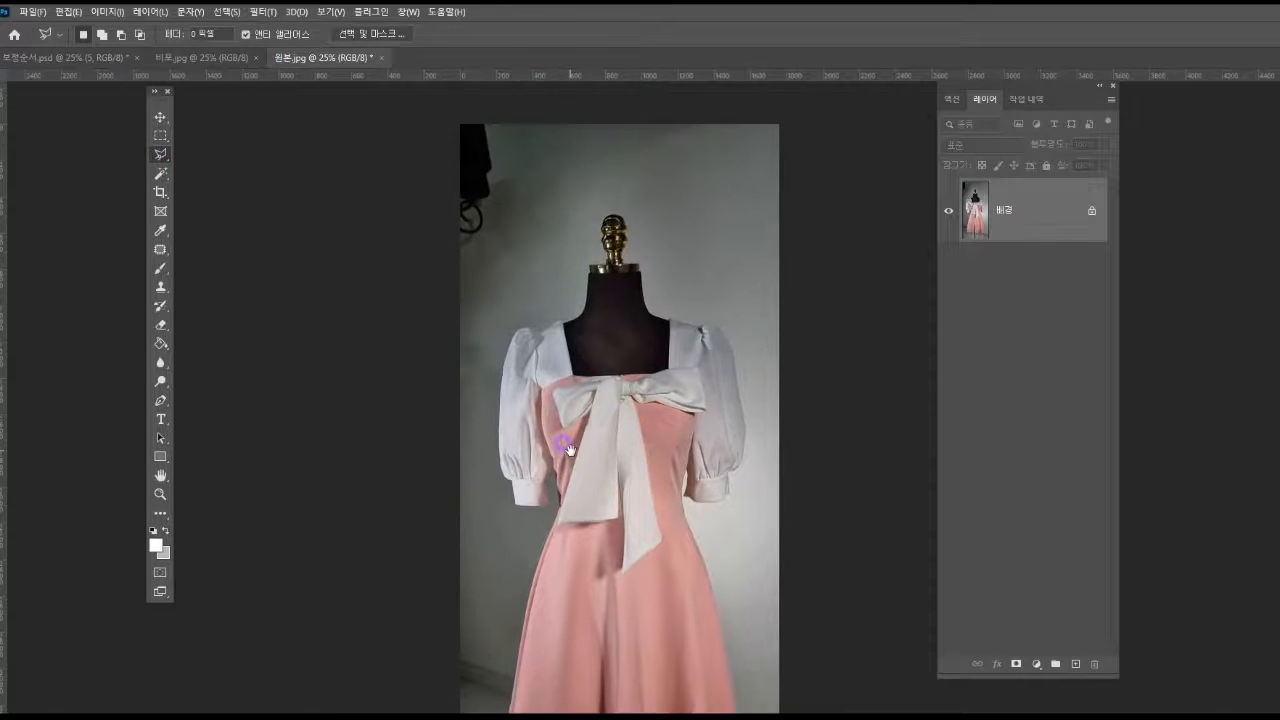
pyautogui.click(161, 496)
pyautogui.keyDown('alt'); pyautogui.click(499, 498); pyautogui.keyUp('alt')
pyautogui.moveTo(580, 450); pyautogui.dragTo(611, 318)
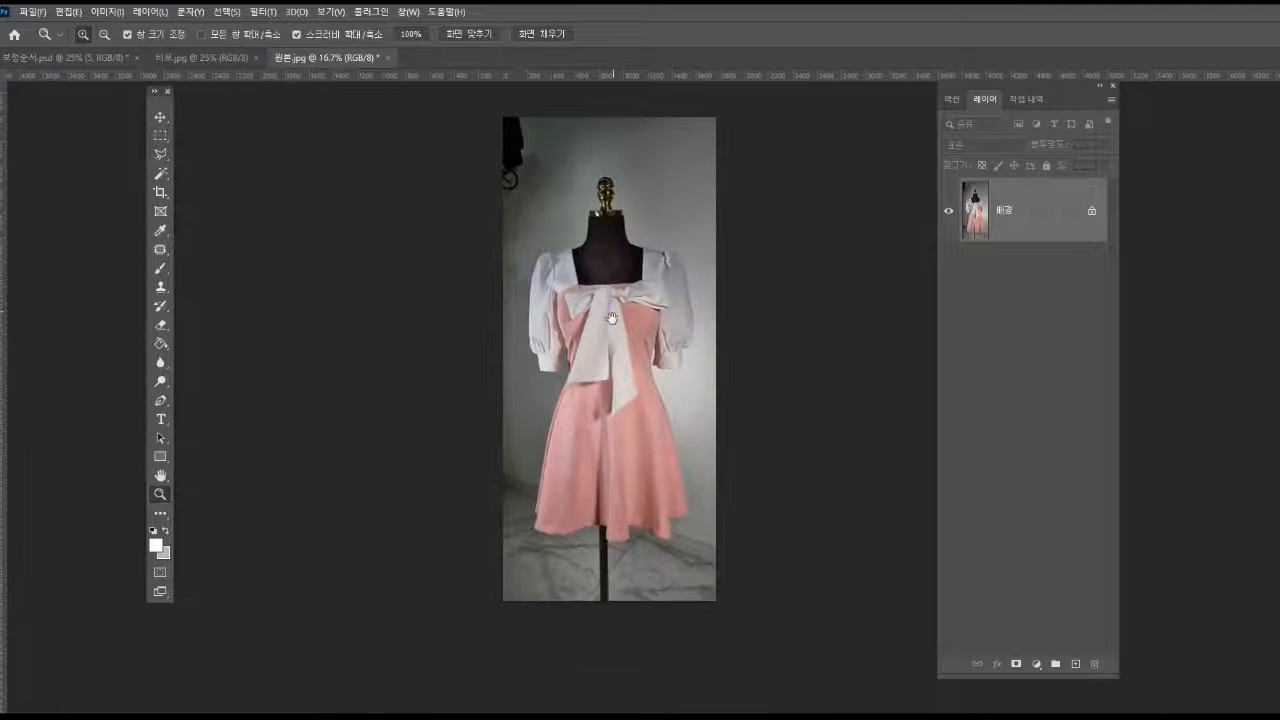
pyautogui.click(160, 231)
pyautogui.click(686, 152)
pyautogui.click(592, 180)
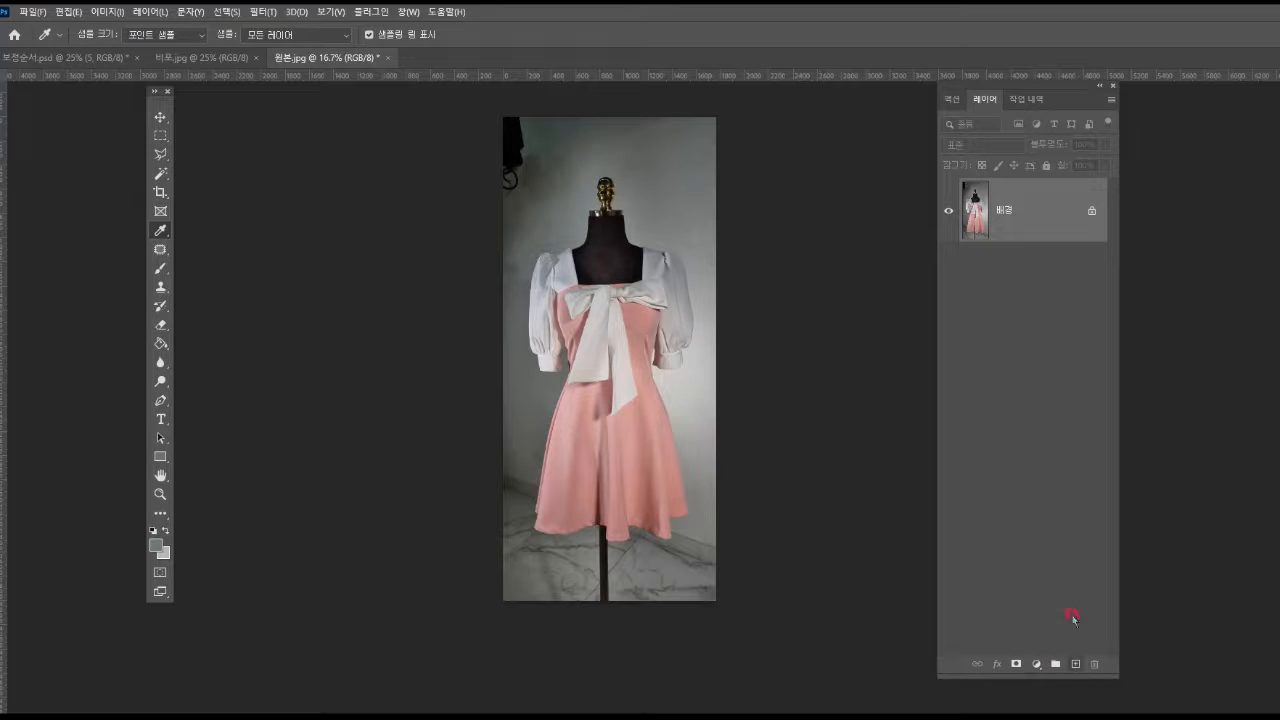
# Step: Duplicate the background layer and, on a new empty layer above it, brush the sampled grey over the upper wall and the dark corner object
pyautogui.hotkey('ctrl', 'j')
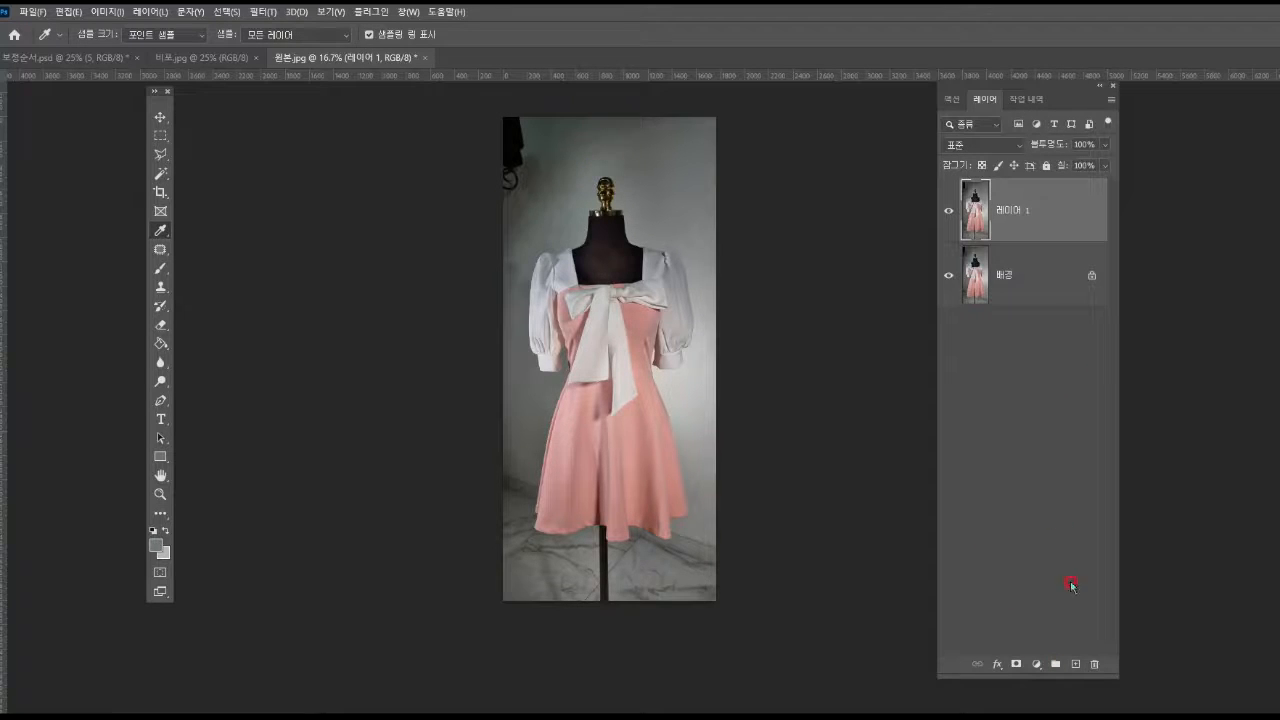
pyautogui.click(1071, 668)
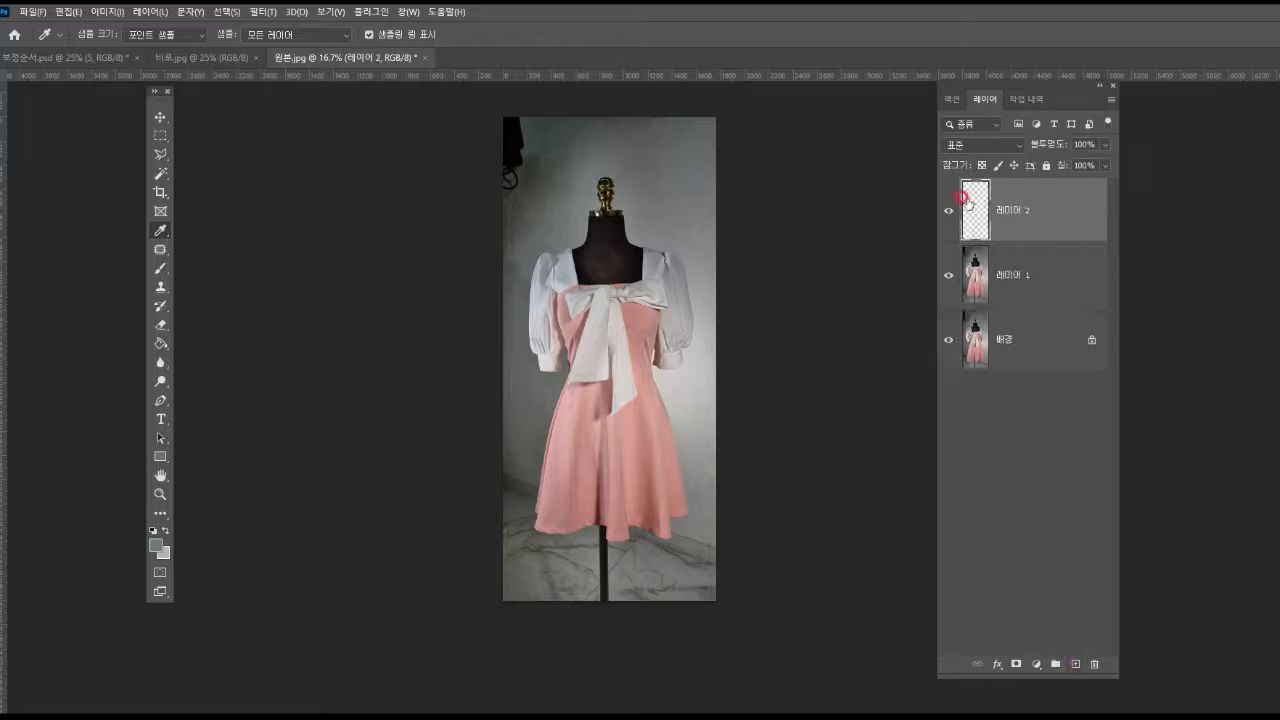
pyautogui.click(160, 268)
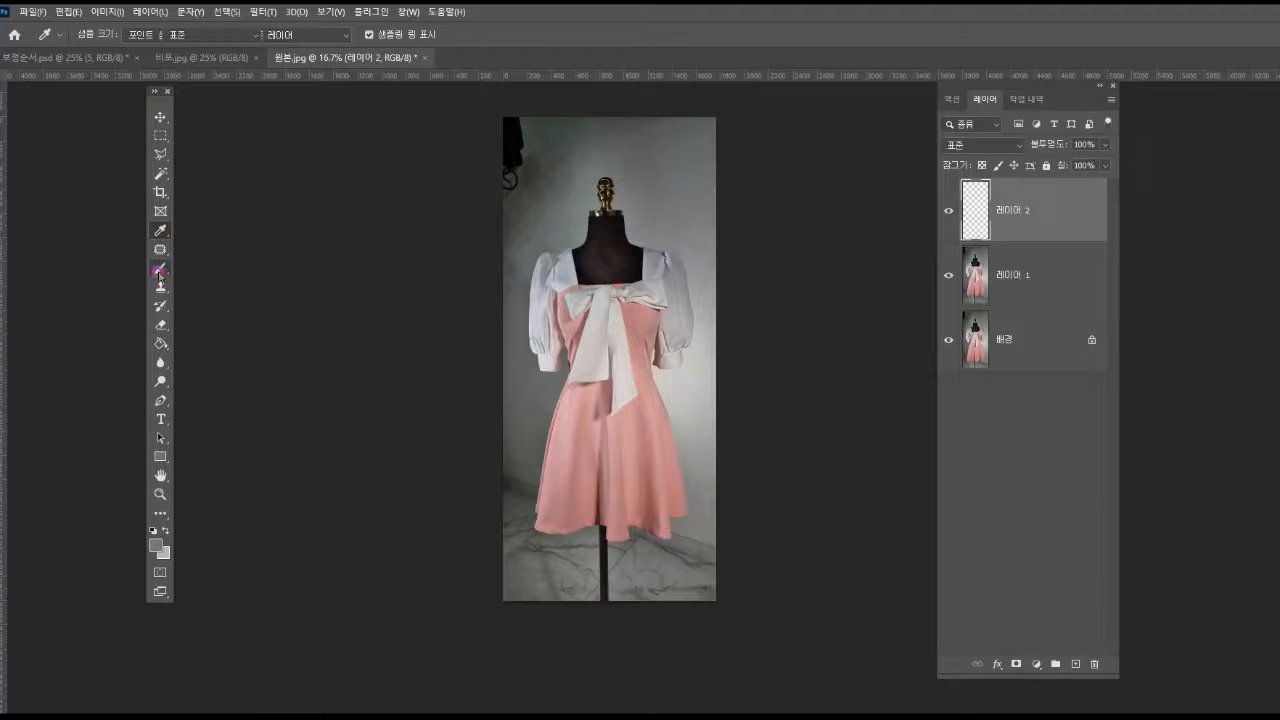
pyautogui.moveTo(540, 174)
pyautogui.mouseDown()
pyautogui.moveTo(500, 221)
pyautogui.moveTo(496, 195)
pyautogui.moveTo(475, 229)
pyautogui.moveTo(515, 216)
pyautogui.moveTo(496, 126)
pyautogui.moveTo(494, 161)
pyautogui.moveTo(552, 133)
pyautogui.moveTo(529, 142)
pyautogui.moveTo(573, 150)
pyautogui.moveTo(584, 116)
pyautogui.moveTo(562, 183)
pyautogui.moveTo(492, 240)
pyautogui.moveTo(499, 266)
pyautogui.moveTo(478, 263)
pyautogui.moveTo(532, 139)
pyautogui.moveTo(634, 140)
pyautogui.moveTo(653, 117)
pyautogui.moveTo(664, 163)
pyautogui.moveTo(711, 180)
pyautogui.moveTo(729, 110)
pyautogui.moveTo(713, 177)
pyautogui.moveTo(734, 216)
pyautogui.moveTo(677, 179)
pyautogui.moveTo(656, 189)
pyautogui.moveTo(695, 163)
pyautogui.mouseUp()
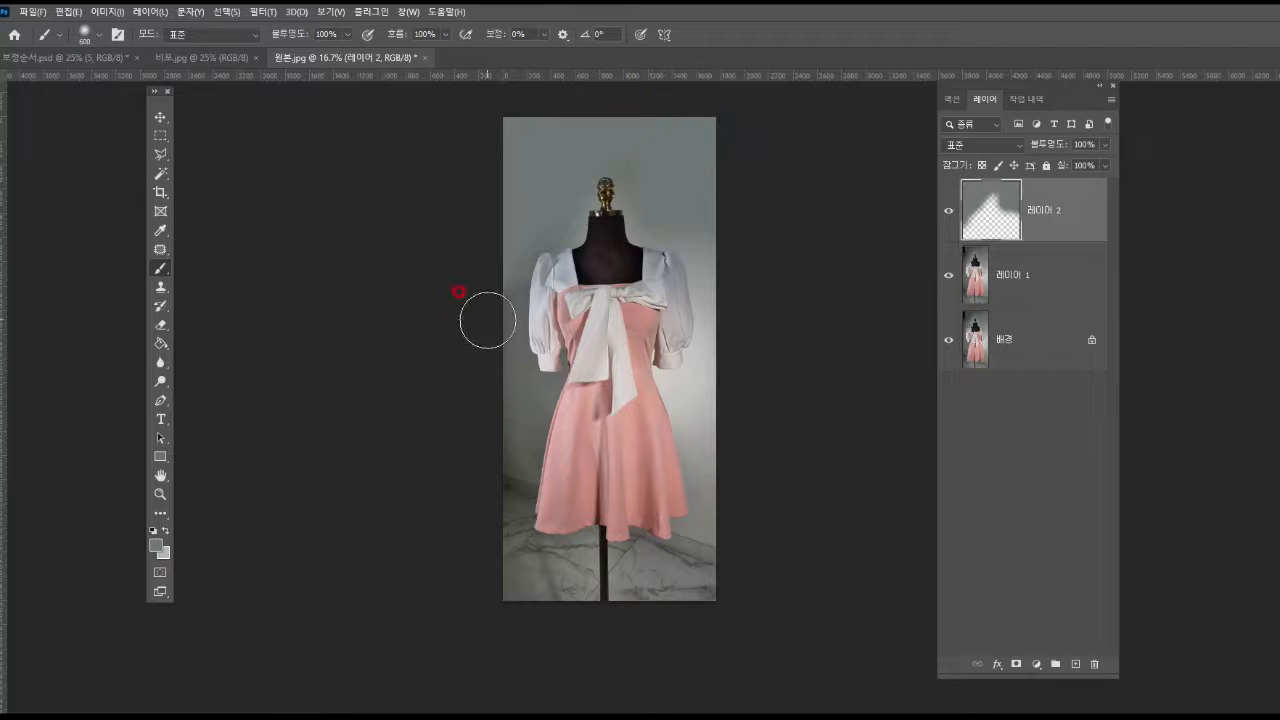
pyautogui.moveTo(591, 116); pyautogui.dragTo(712, 129)
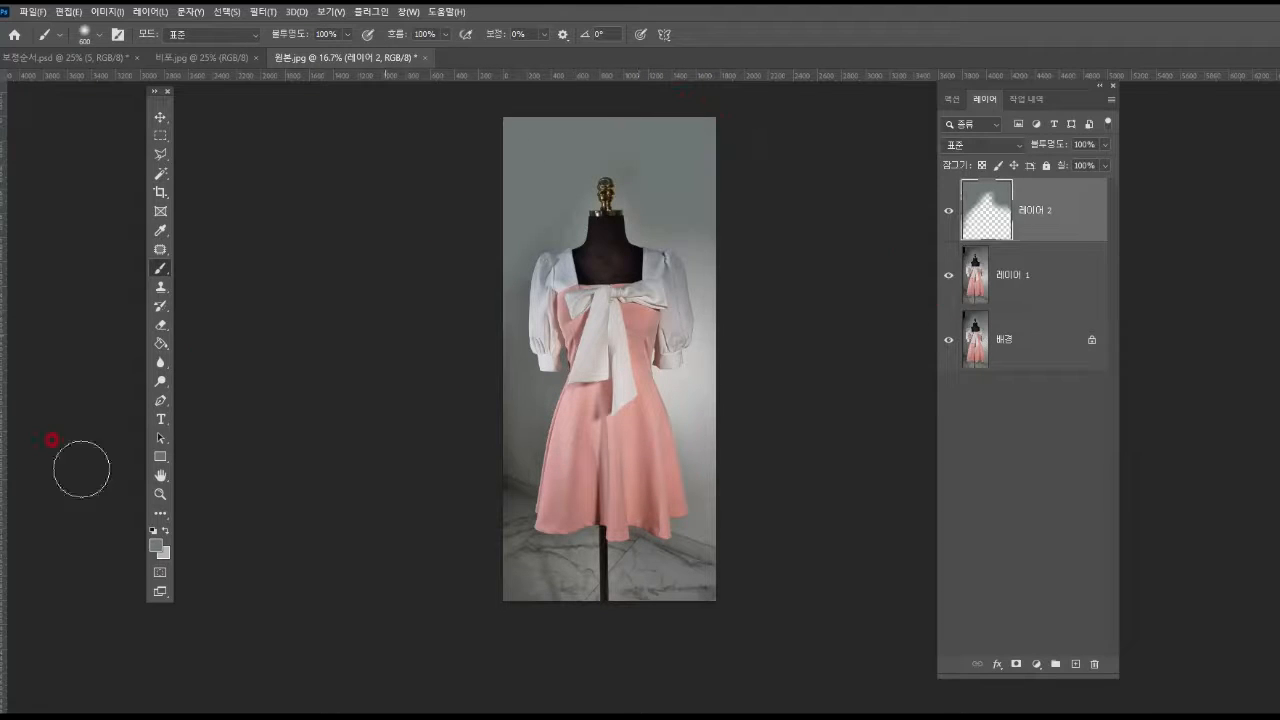
# Step: Toggle the painted layer's visibility to compare the wall before and after the grey paint
pyautogui.click(160, 494)
pyautogui.click(571, 243)
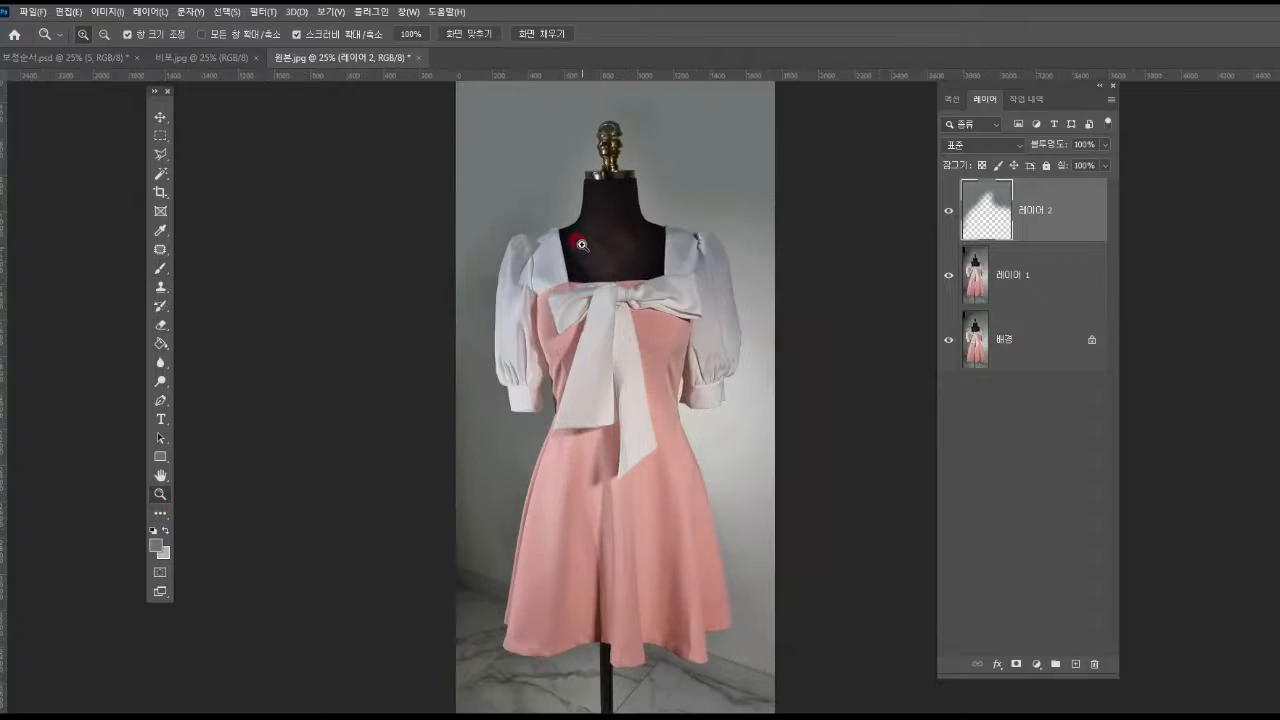
pyautogui.click(948, 216)
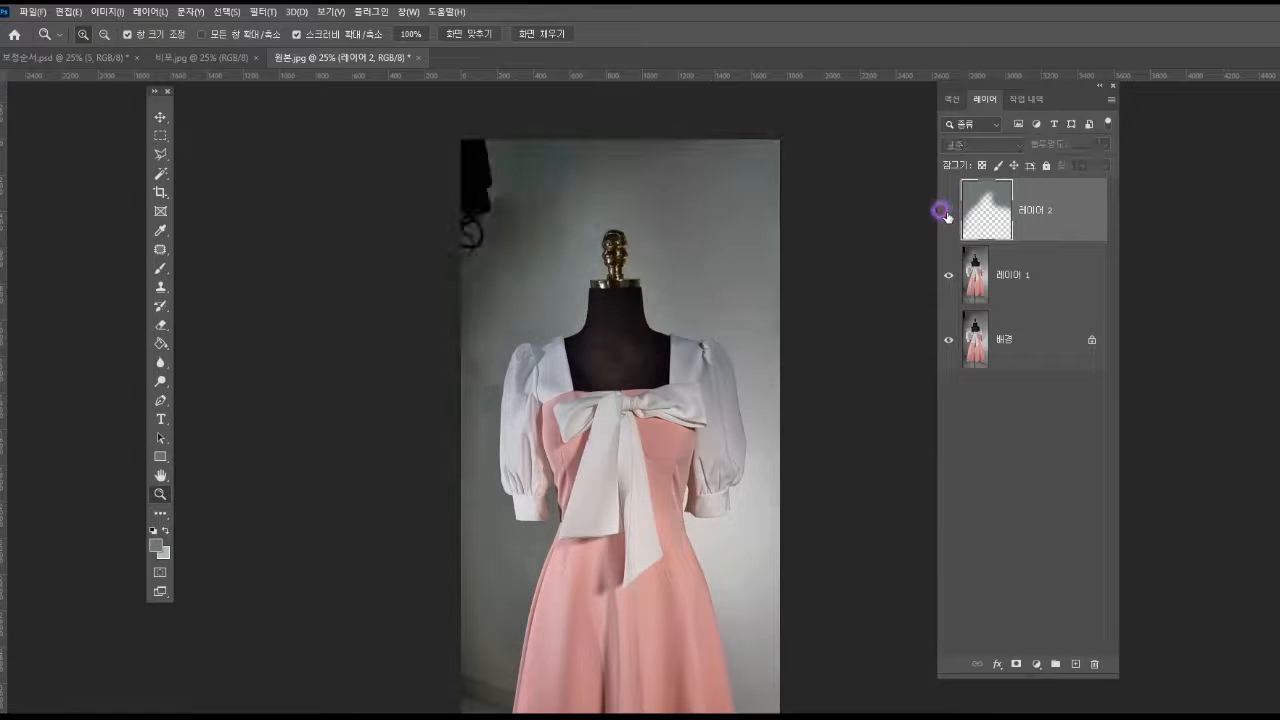
pyautogui.click(948, 215)
pyautogui.click(948, 215)
pyautogui.click(948, 215)
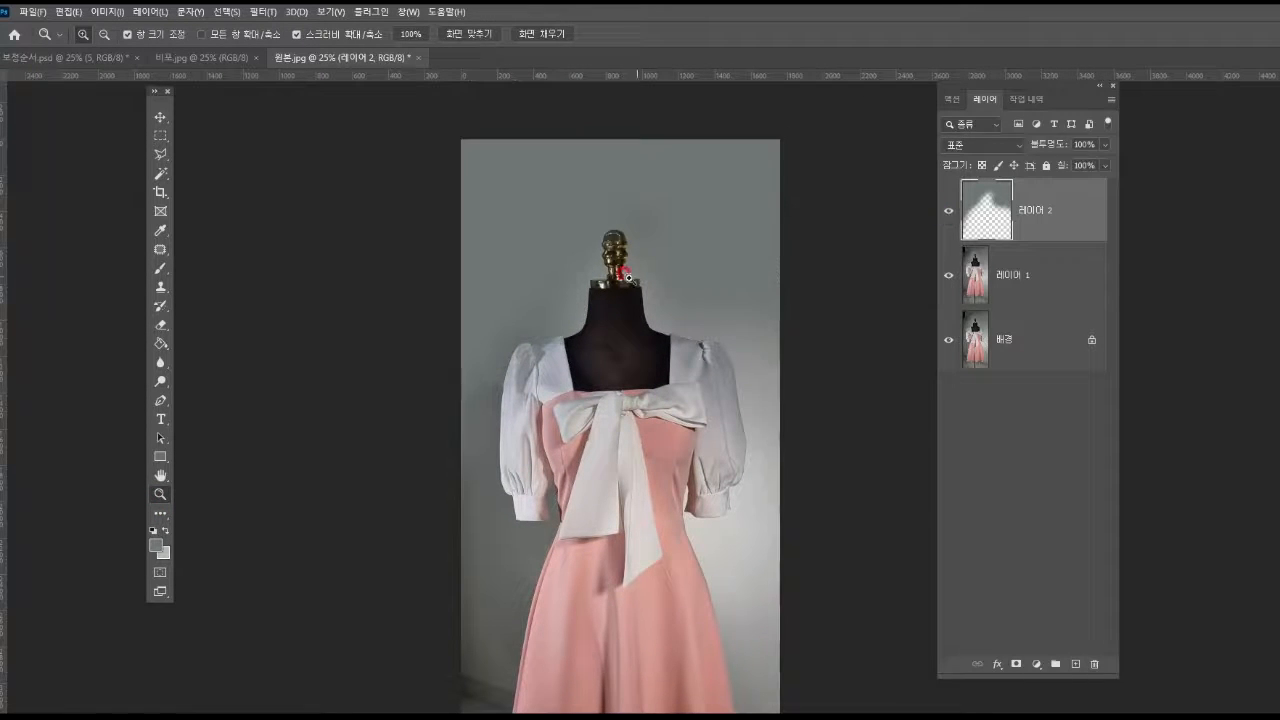
# Step: Erase the grey paint covering the mannequin's gold finial, neck and the dress shoulder with an eraser reduced to 125 px
pyautogui.click(614, 248)
pyautogui.click(614, 248)
pyautogui.click(614, 248)
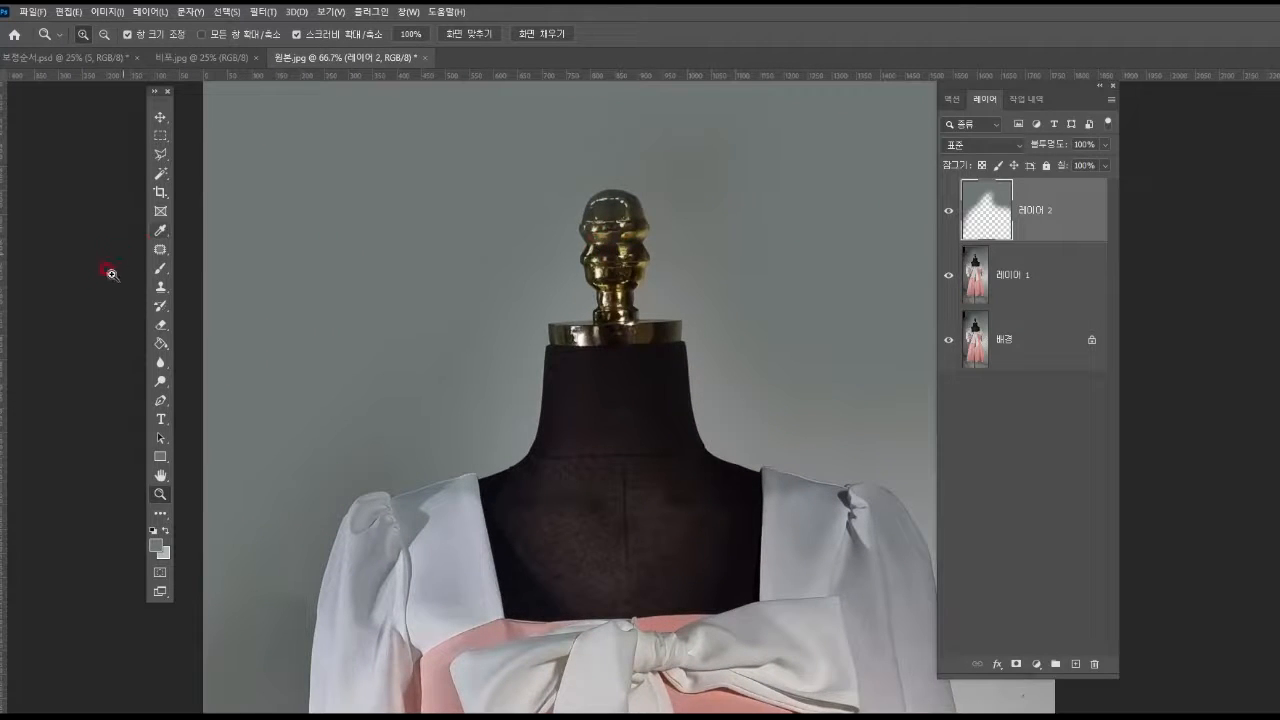
pyautogui.click(161, 324)
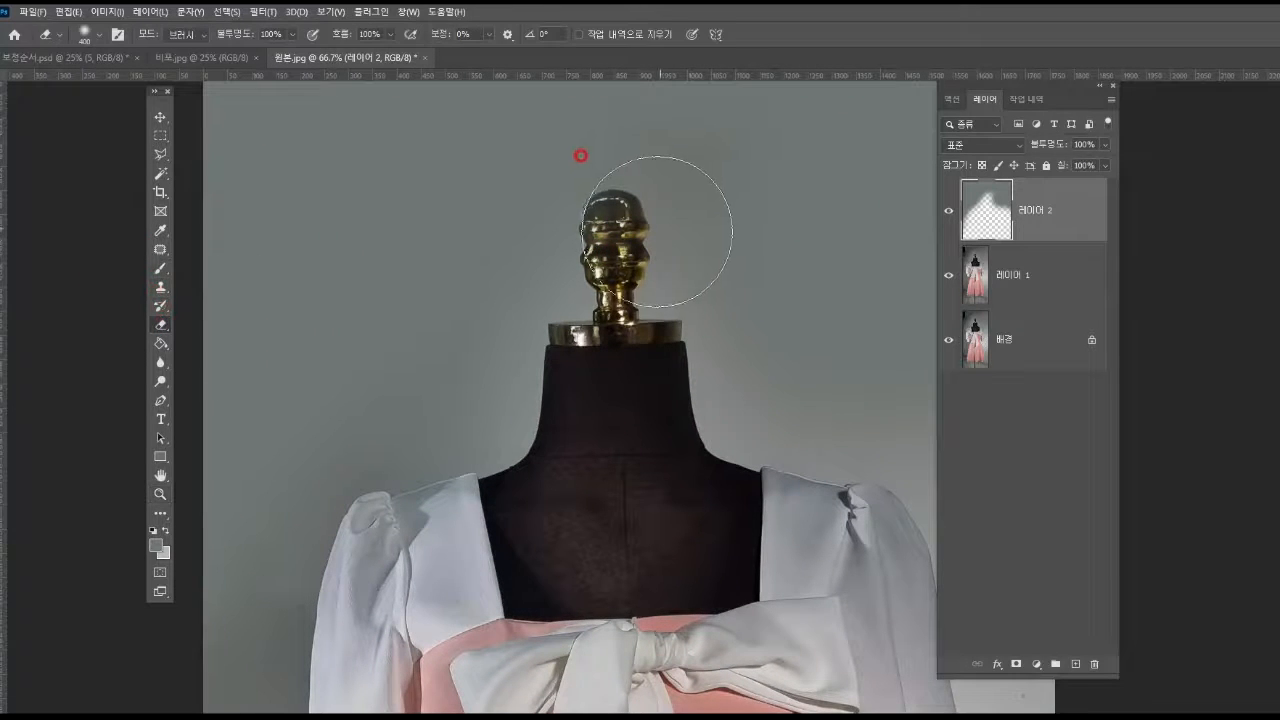
pyautogui.press('[')
pyautogui.press('[')
pyautogui.press('[')
pyautogui.press('[')
pyautogui.press('[')
pyautogui.press('[')
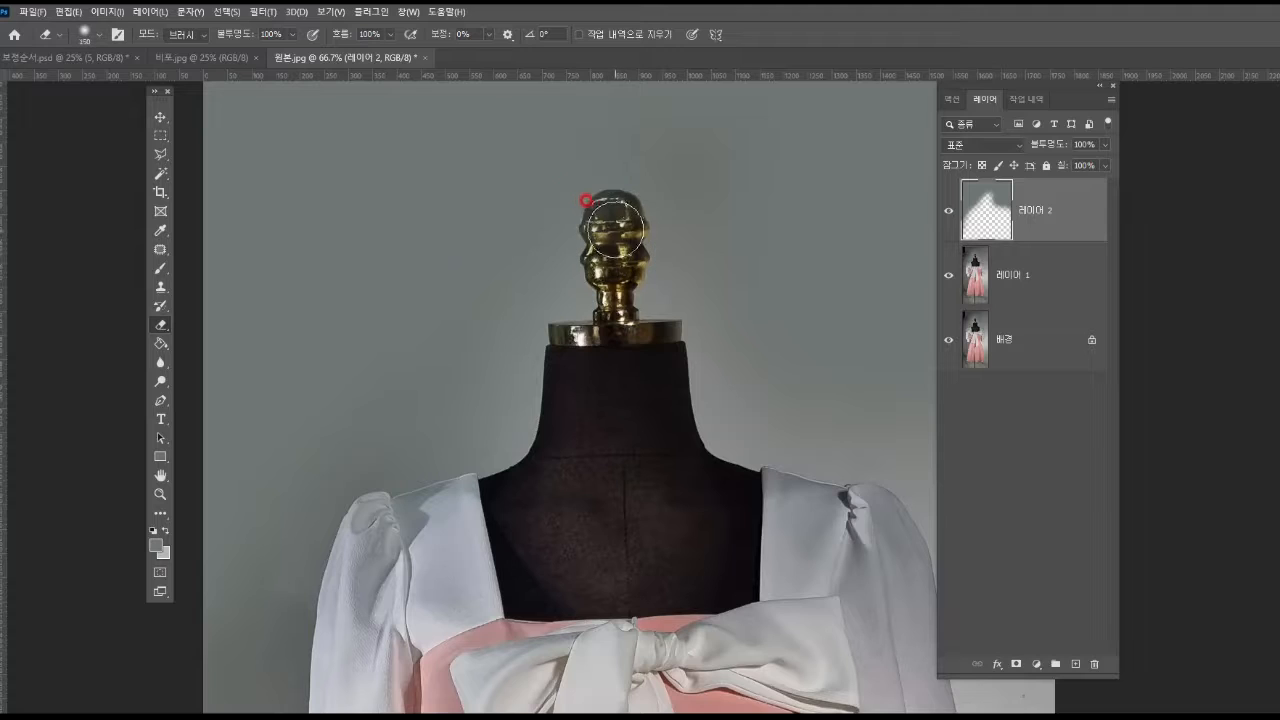
pyautogui.moveTo(622, 231)
pyautogui.mouseDown()
pyautogui.moveTo(614, 281)
pyautogui.moveTo(577, 348)
pyautogui.moveTo(634, 343)
pyautogui.moveTo(657, 368)
pyautogui.moveTo(653, 413)
pyautogui.mouseUp()
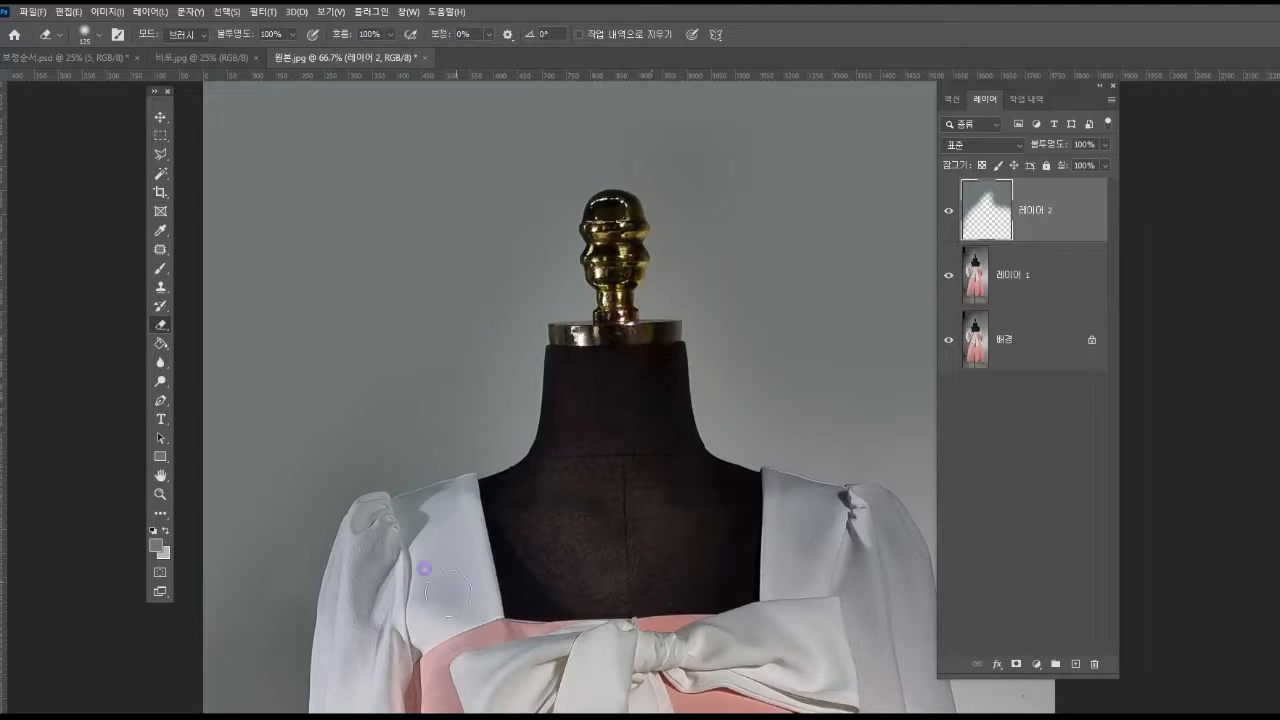
pyautogui.moveTo(456, 516)
pyautogui.mouseDown()
pyautogui.moveTo(465, 510)
pyautogui.moveTo(452, 513)
pyautogui.mouseUp()
pyautogui.moveTo(370, 538); pyautogui.dragTo(202, 498)
# Step: Check the cleaned edges around the mannequin's head by toggling the painted layer off and on
pyautogui.click(160, 494)
pyautogui.keyDown('alt'); pyautogui.click(608, 480); pyautogui.keyUp('alt')
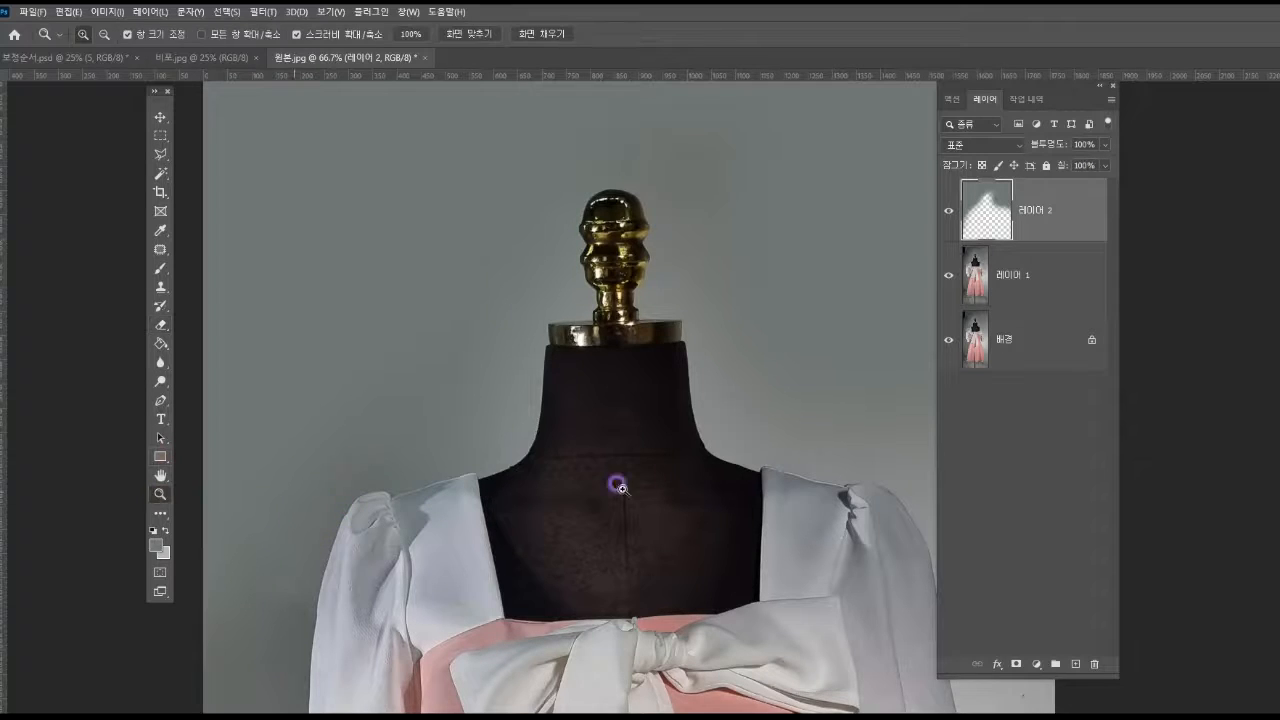
pyautogui.click(949, 212)
pyautogui.click(949, 212)
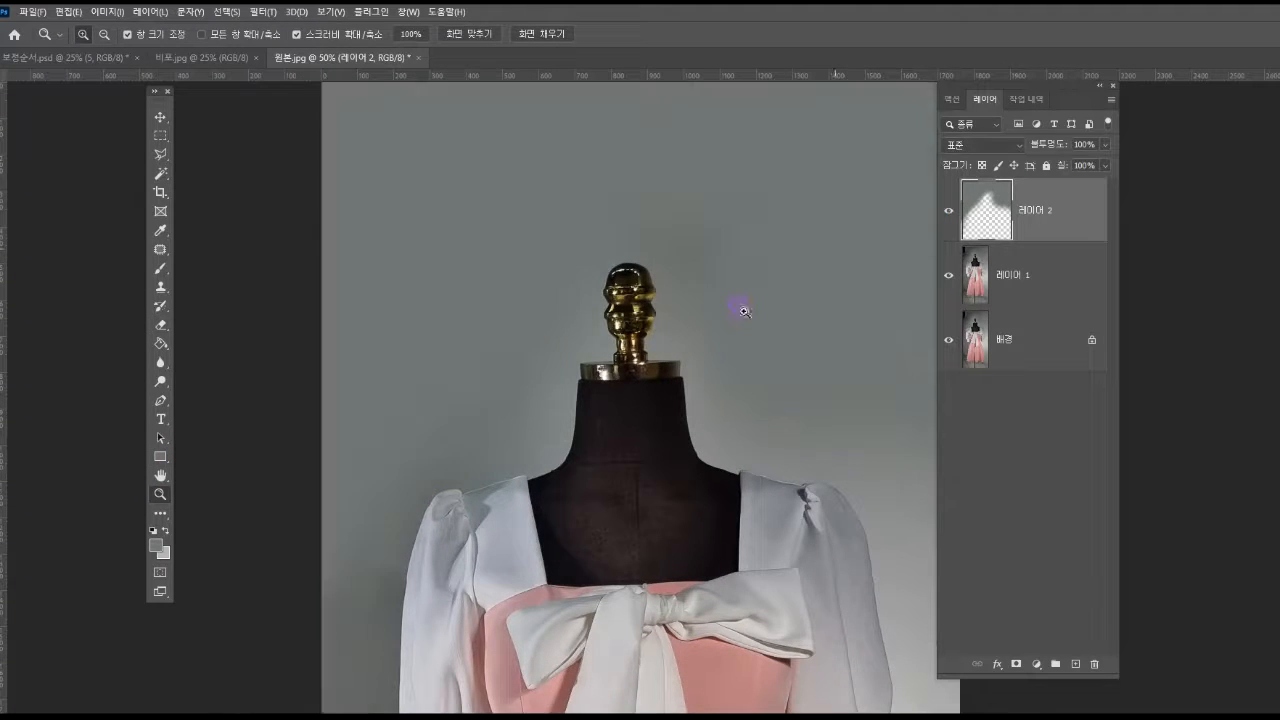
# Step: Merge the grey paint layer with the duplicated photo layer 레이어 1
pyautogui.keyDown('alt'); pyautogui.click(709, 458); pyautogui.keyUp('alt')
pyautogui.keyDown('alt'); pyautogui.click(709, 458); pyautogui.keyUp('alt')
pyautogui.moveTo(706, 455); pyautogui.dragTo(700, 359)
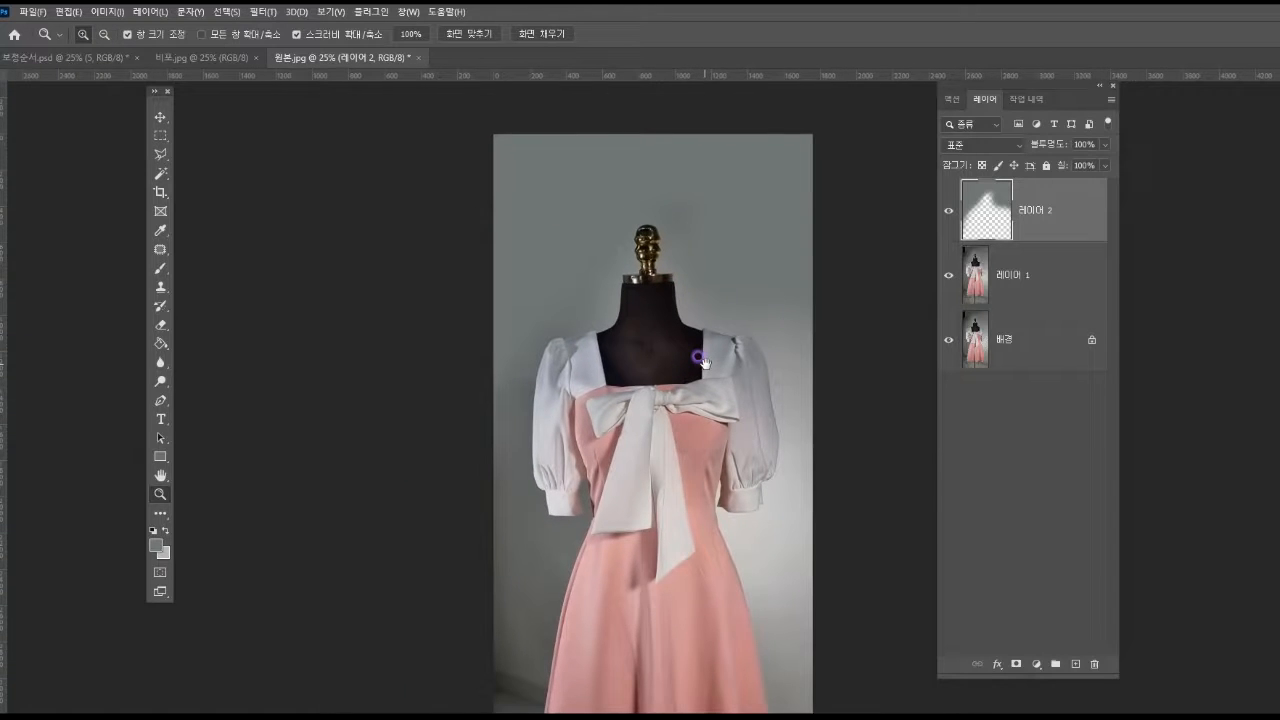
pyautogui.click(1018, 281)
pyautogui.hotkey('ctrl', 'e')
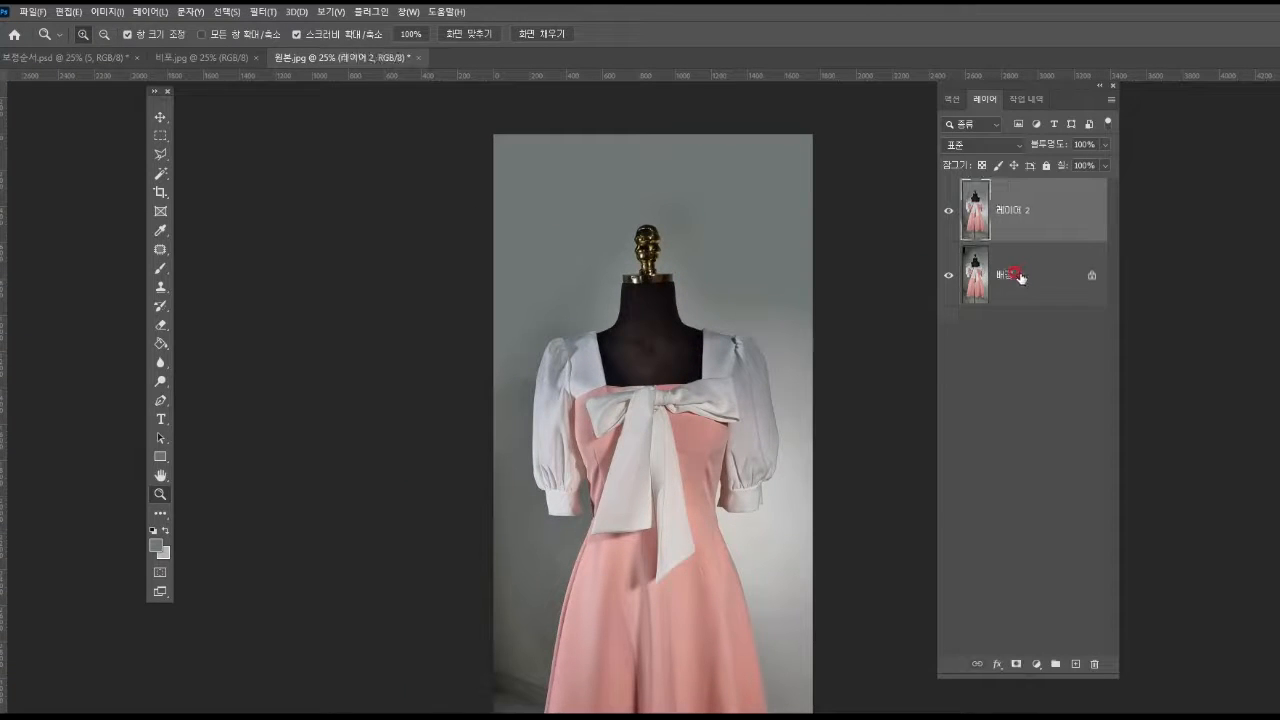
# Step: Outline the bow's left loop with a margin of pink bodice fabric on 레이어 2 using the Polygonal Lasso
pyautogui.click(616, 406)
pyautogui.click(732, 440)
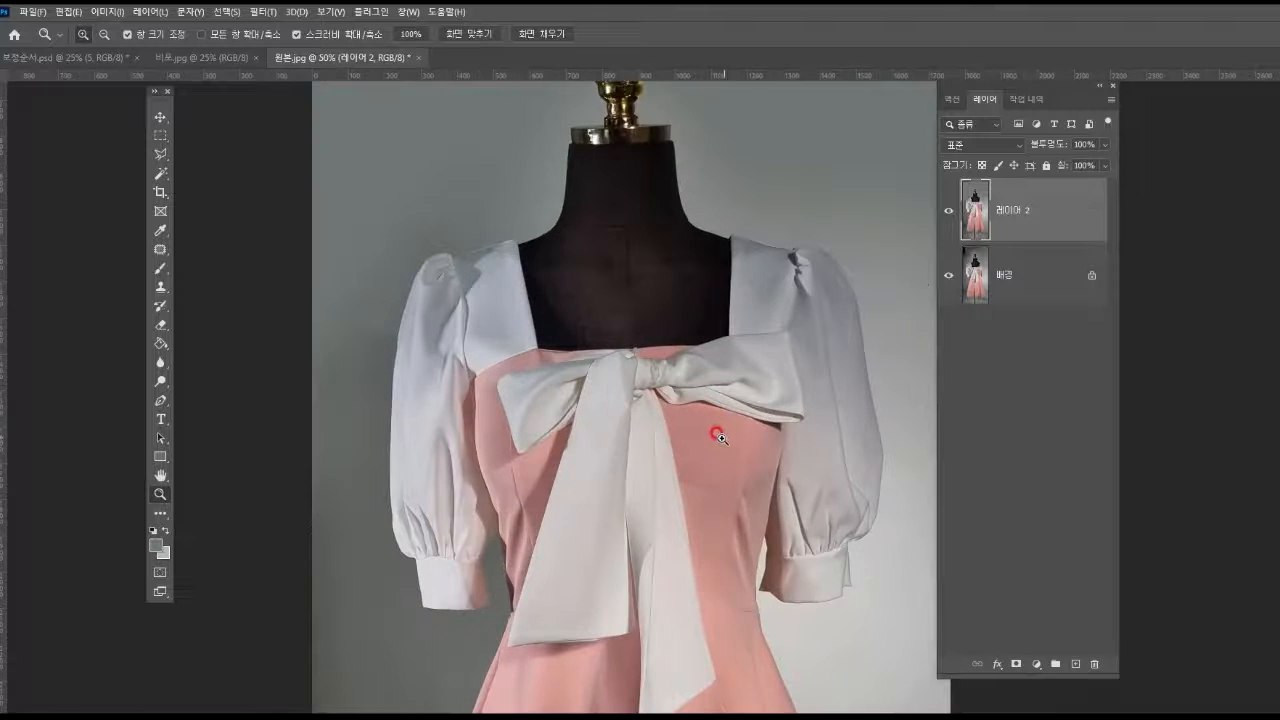
pyautogui.moveTo(715, 441); pyautogui.dragTo(689, 356)
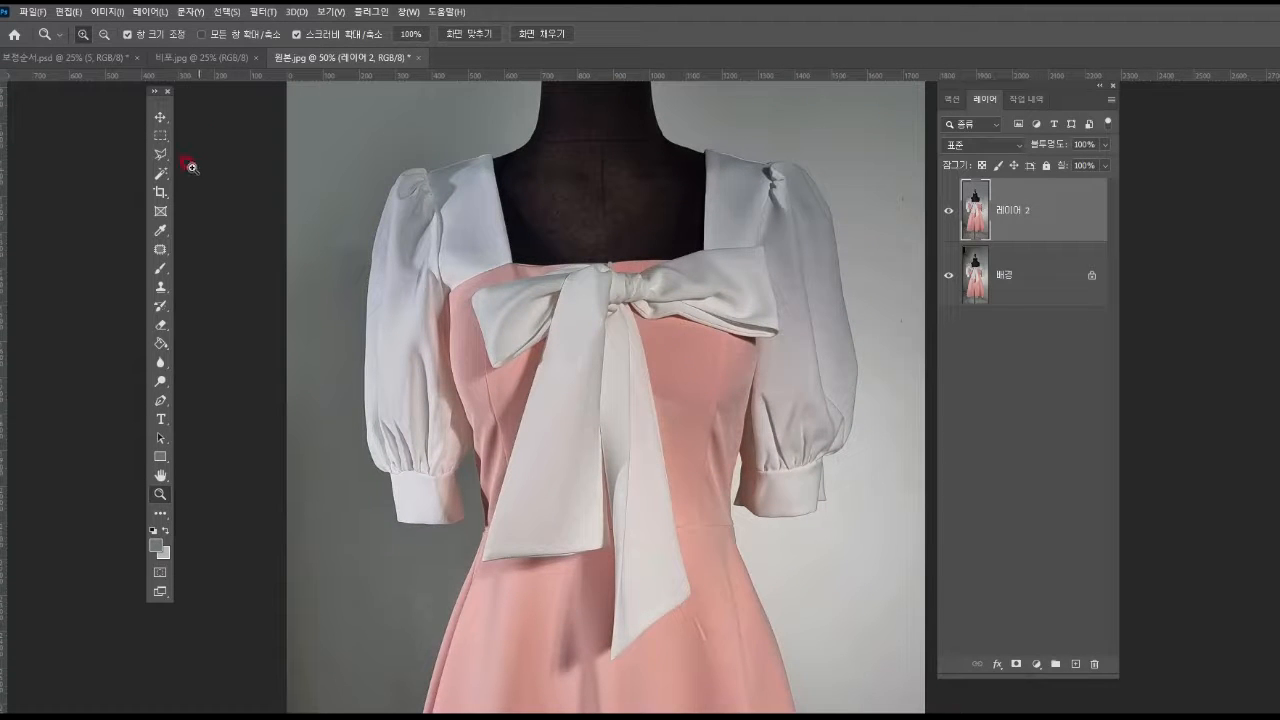
pyautogui.click(160, 155)
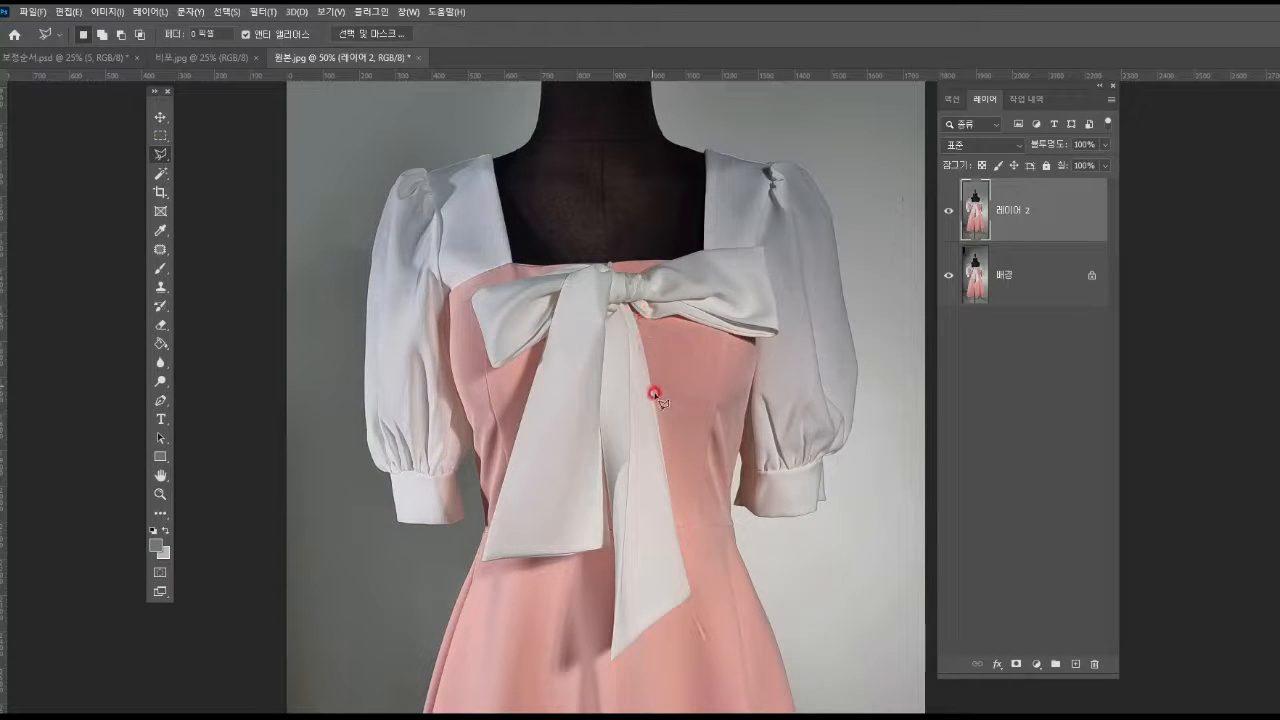
pyautogui.click(492, 381)
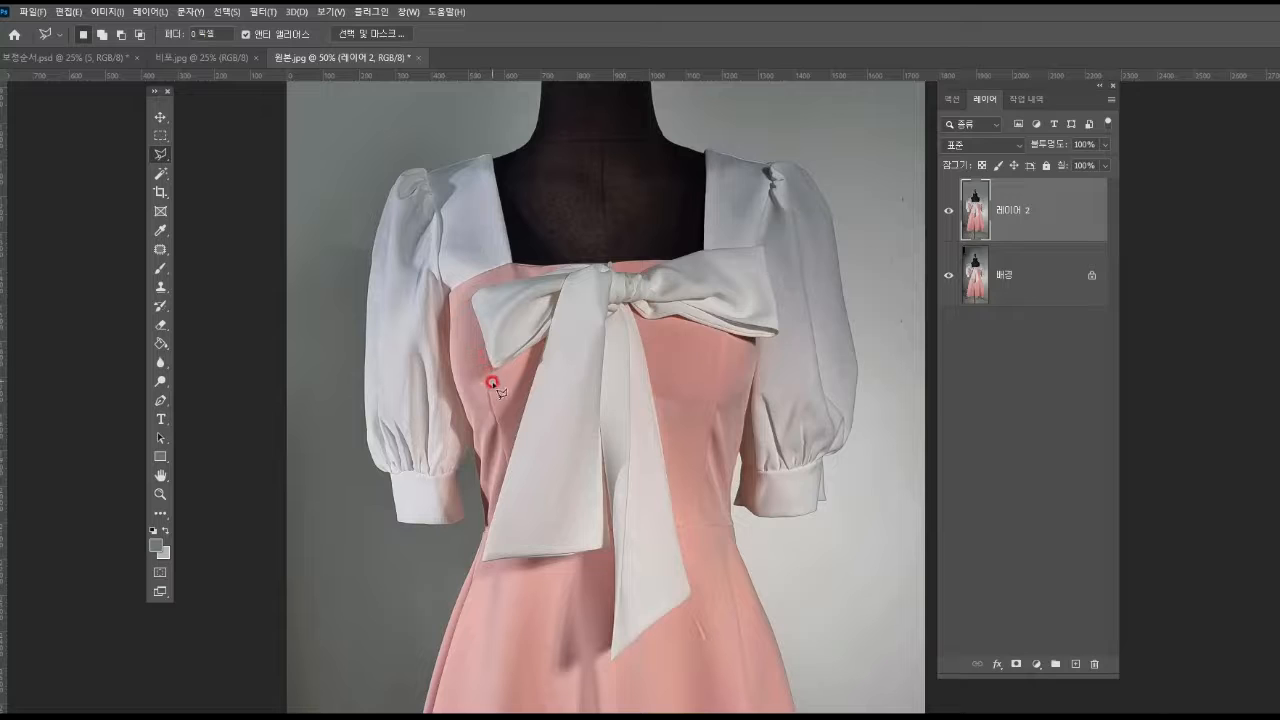
pyautogui.click(563, 343)
pyautogui.click(597, 271)
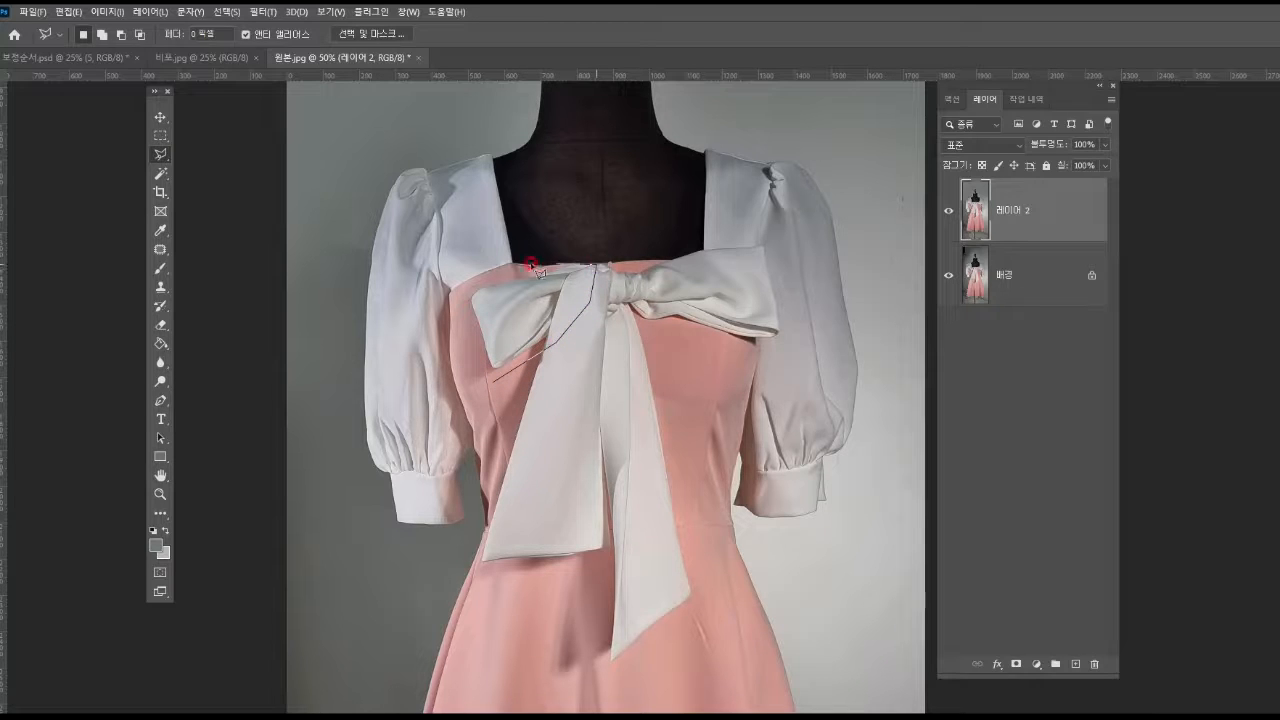
pyautogui.click(500, 272)
pyautogui.click(457, 287)
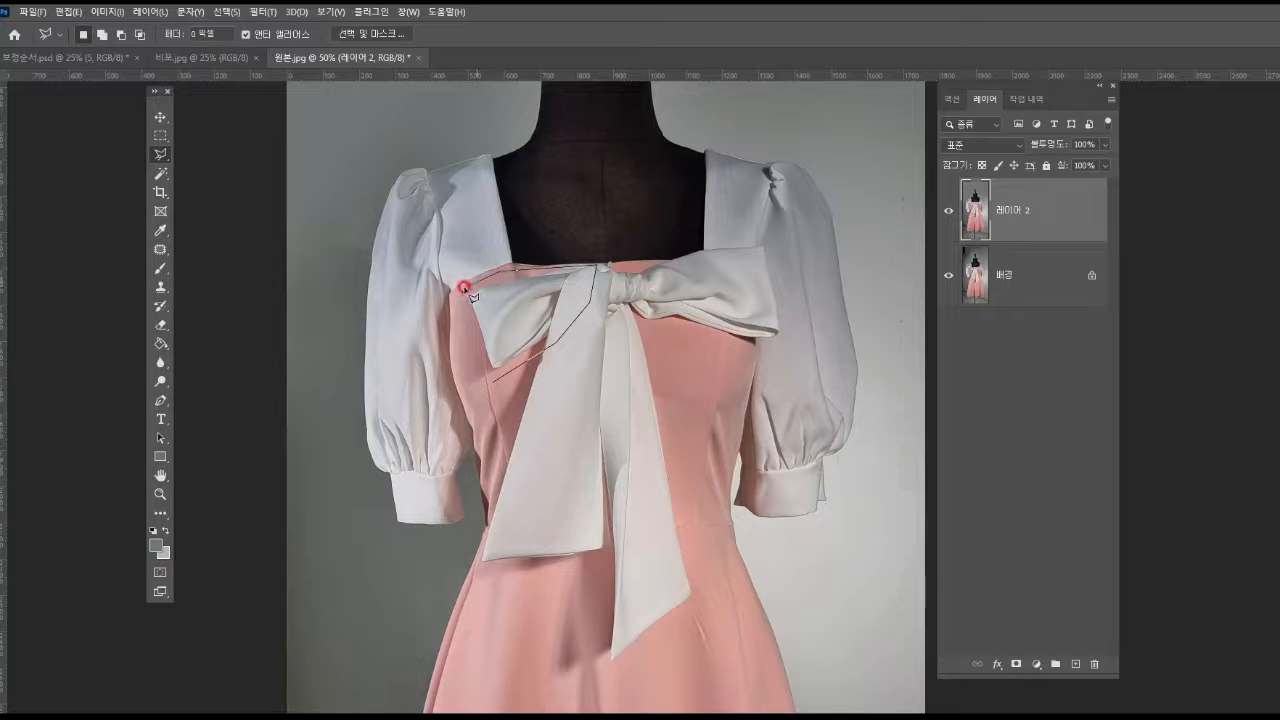
pyautogui.doubleClick(477, 381)
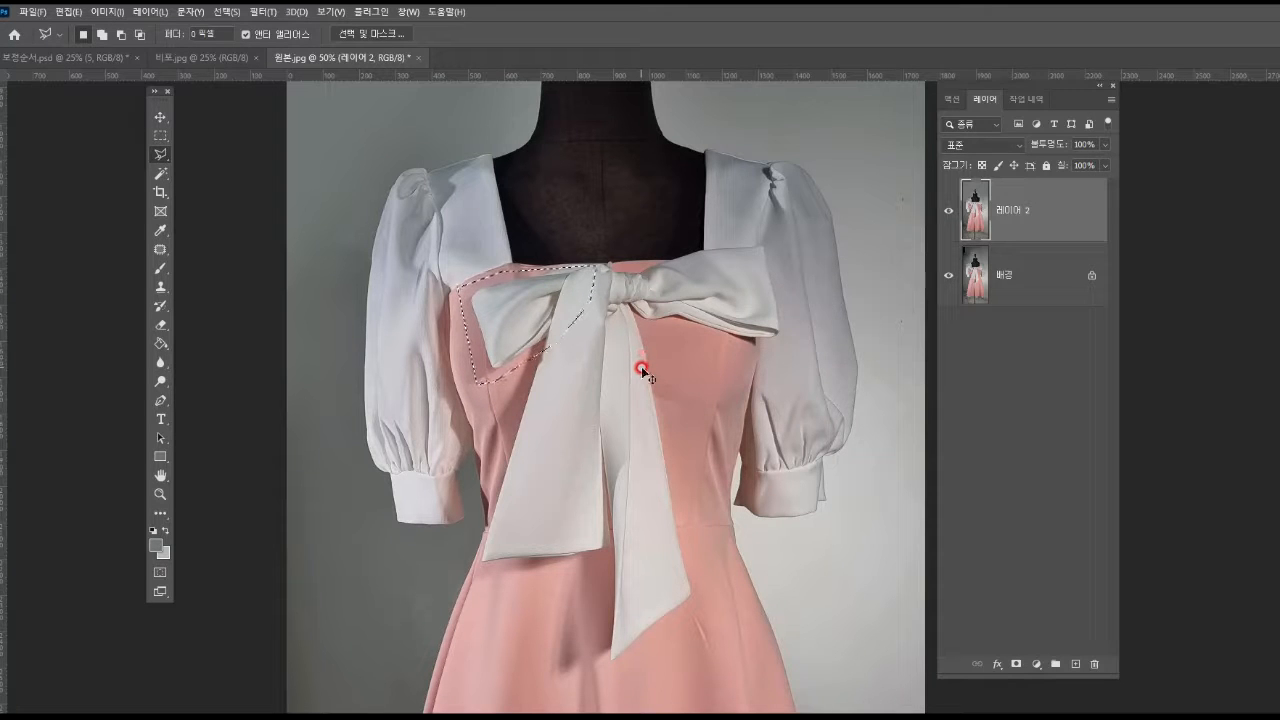
# Step: Copy the selected left loop to a new layer and place it, flipped horizontally, on the right side of the bow
pyautogui.hotkey('ctrl', 'j')
pyautogui.hotkey('ctrl', 't')
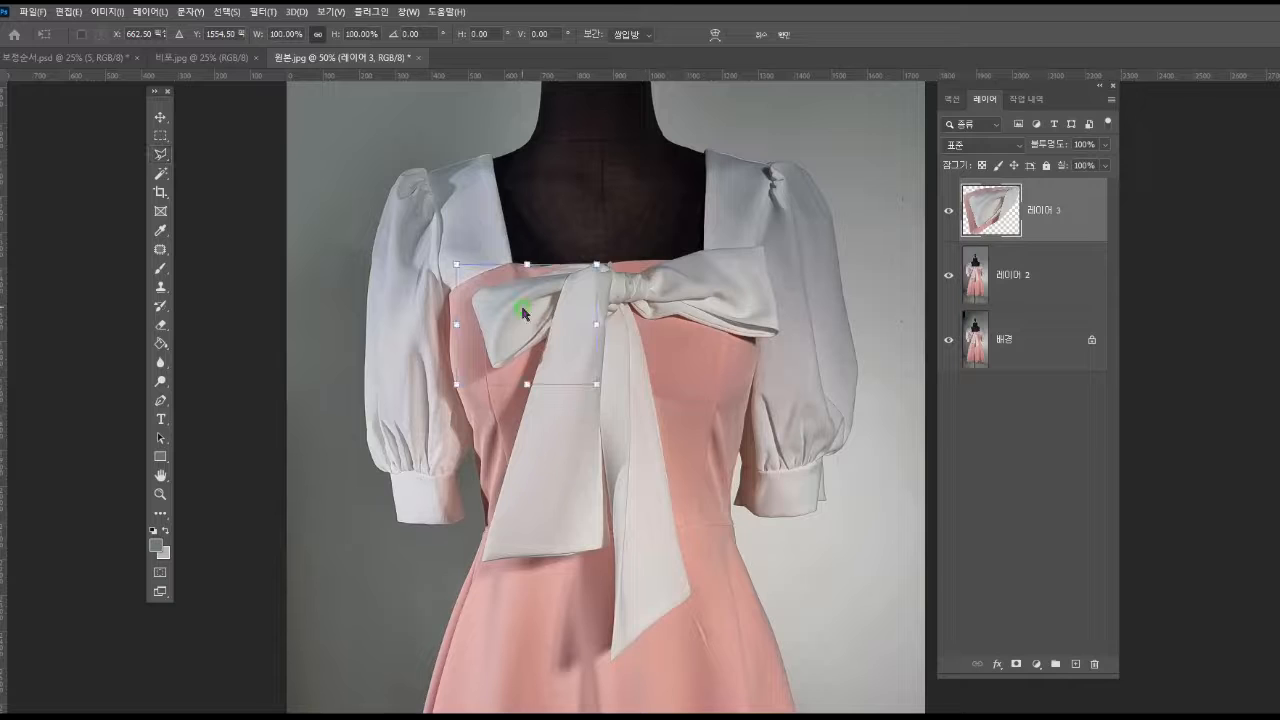
pyautogui.rightClick(522, 308)
pyautogui.click(569, 597)
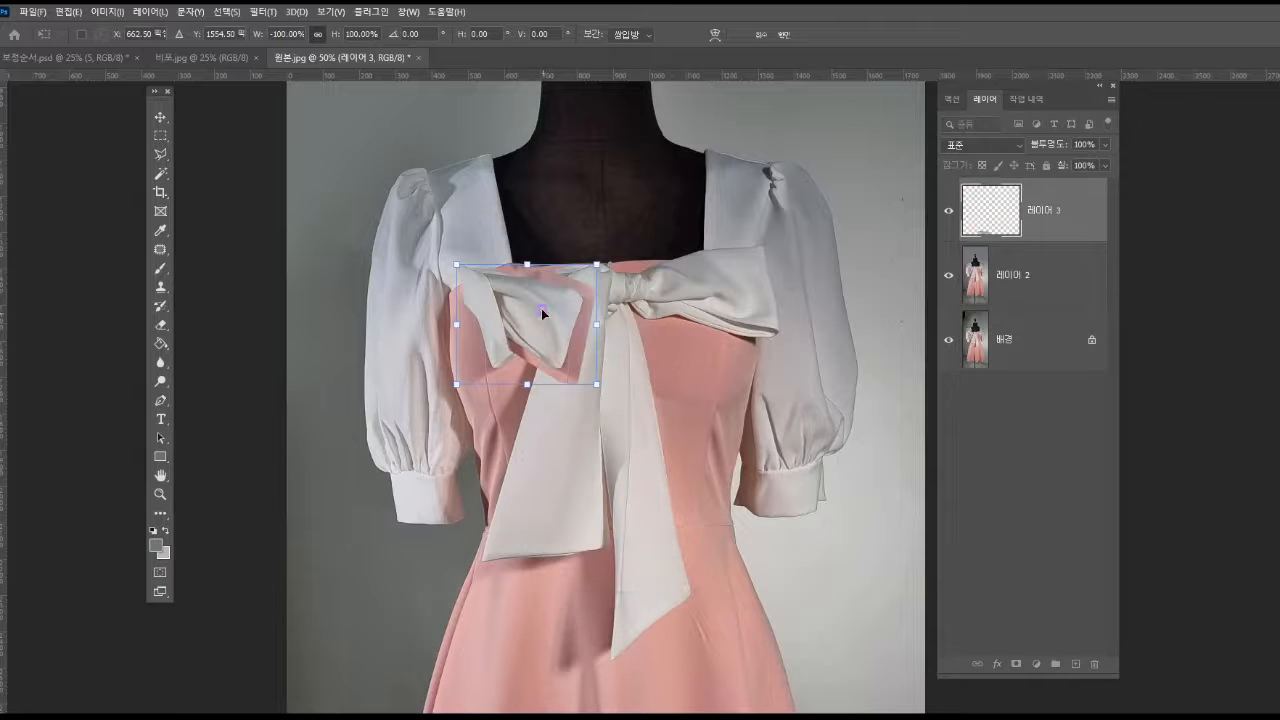
pyautogui.moveTo(545, 300); pyautogui.dragTo(677, 309)
pyautogui.press('Return')
pyautogui.press('l')
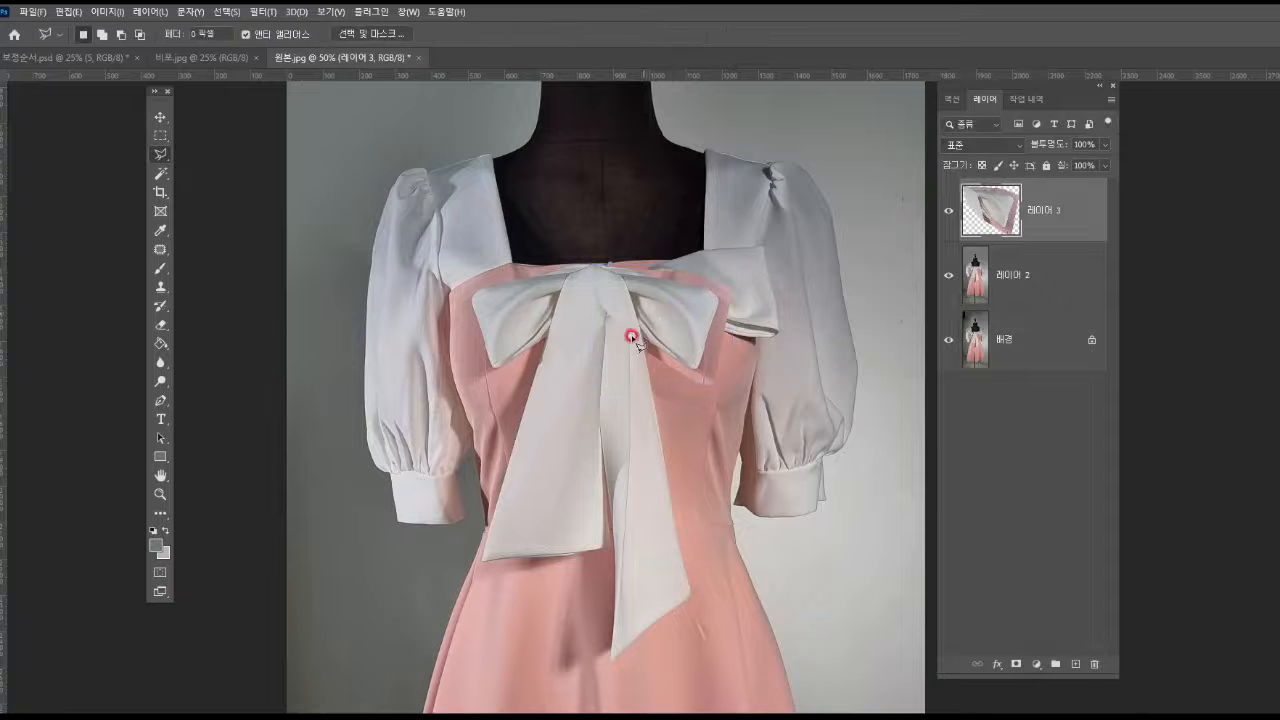
# Step: Erase the part of the mirrored loop layer overlapping the bow's centre and hanging tails with a soft round 125 px eraser
pyautogui.click(161, 493)
pyautogui.click(738, 396)
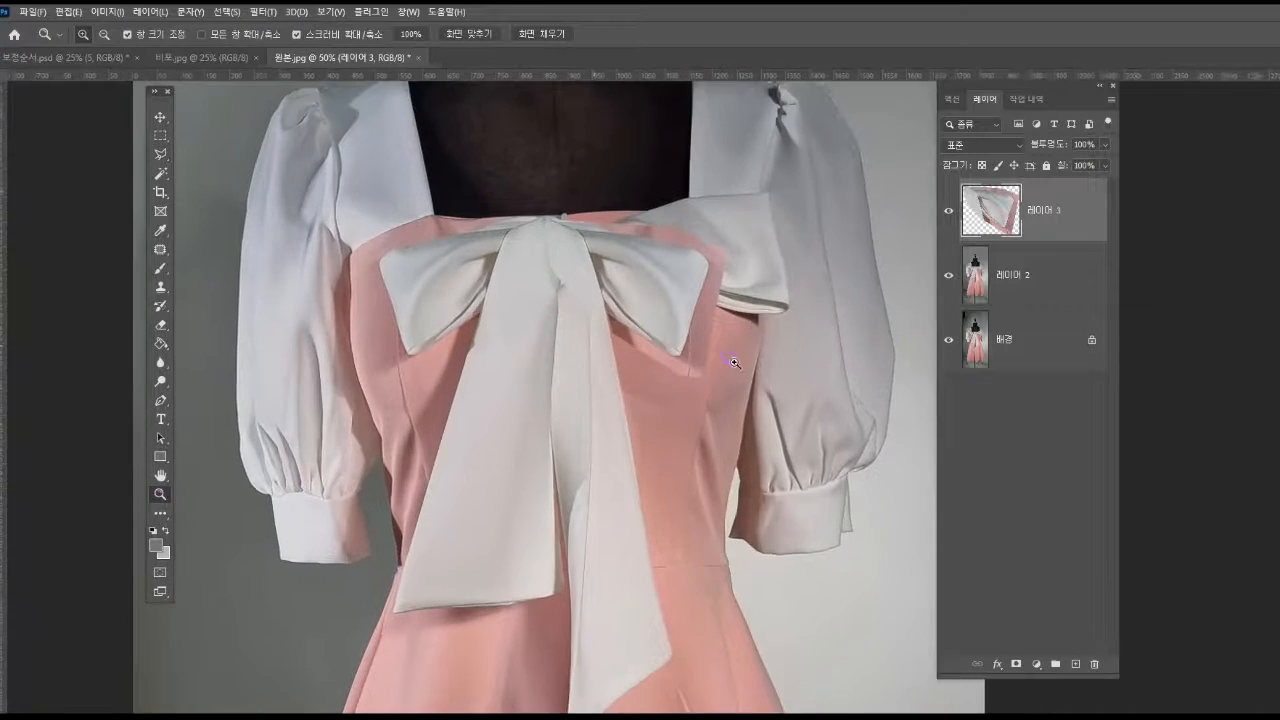
pyautogui.click(735, 364)
pyautogui.moveTo(629, 289); pyautogui.dragTo(696, 302)
pyautogui.click(611, 242)
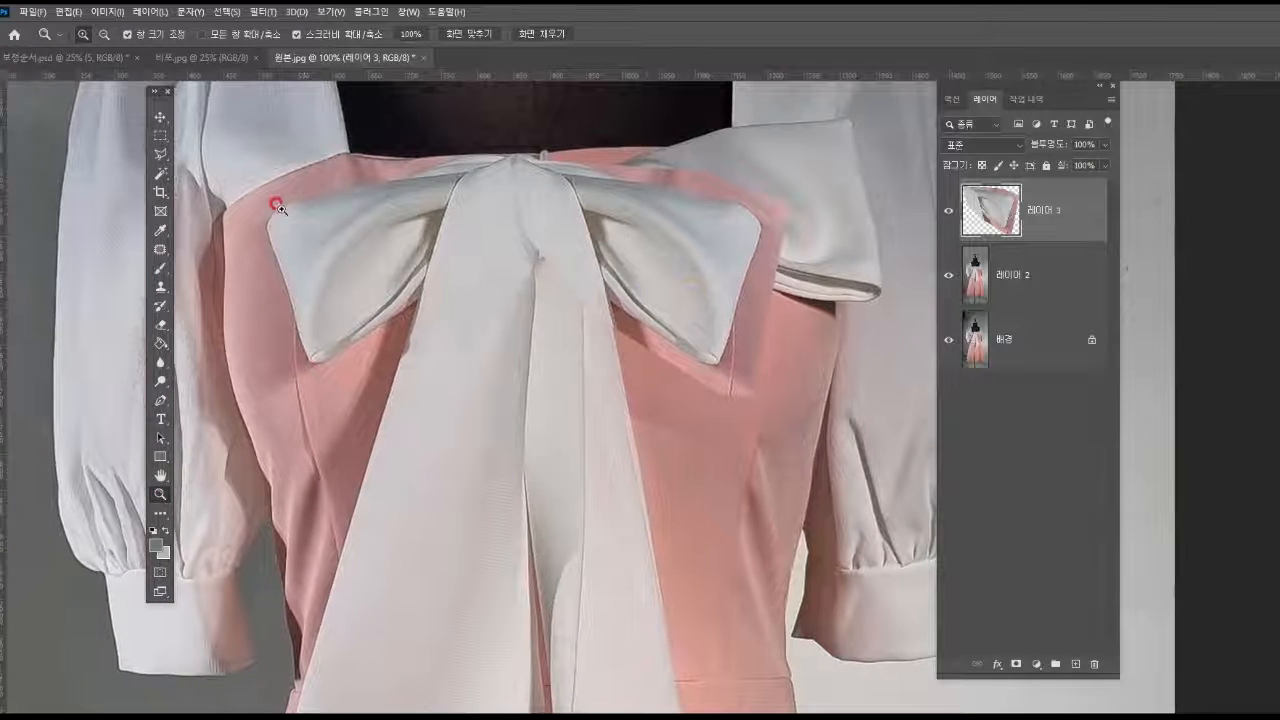
pyautogui.click(160, 324)
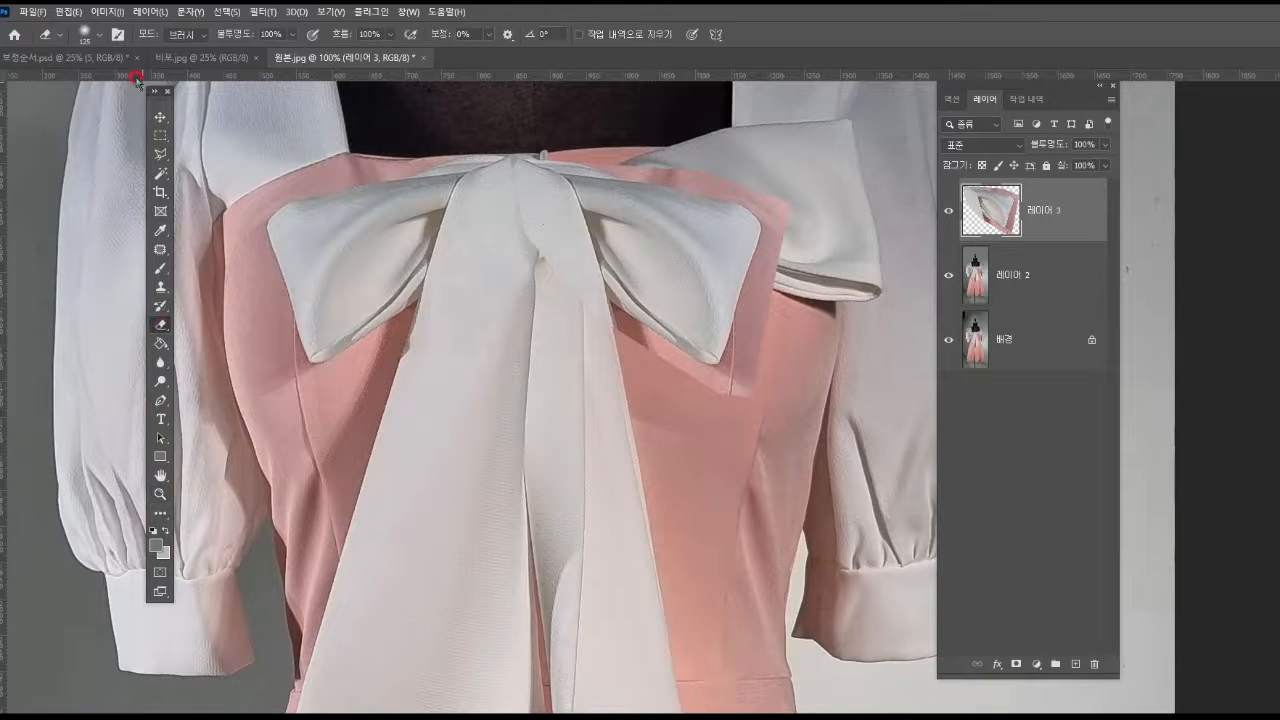
pyautogui.click(97, 32)
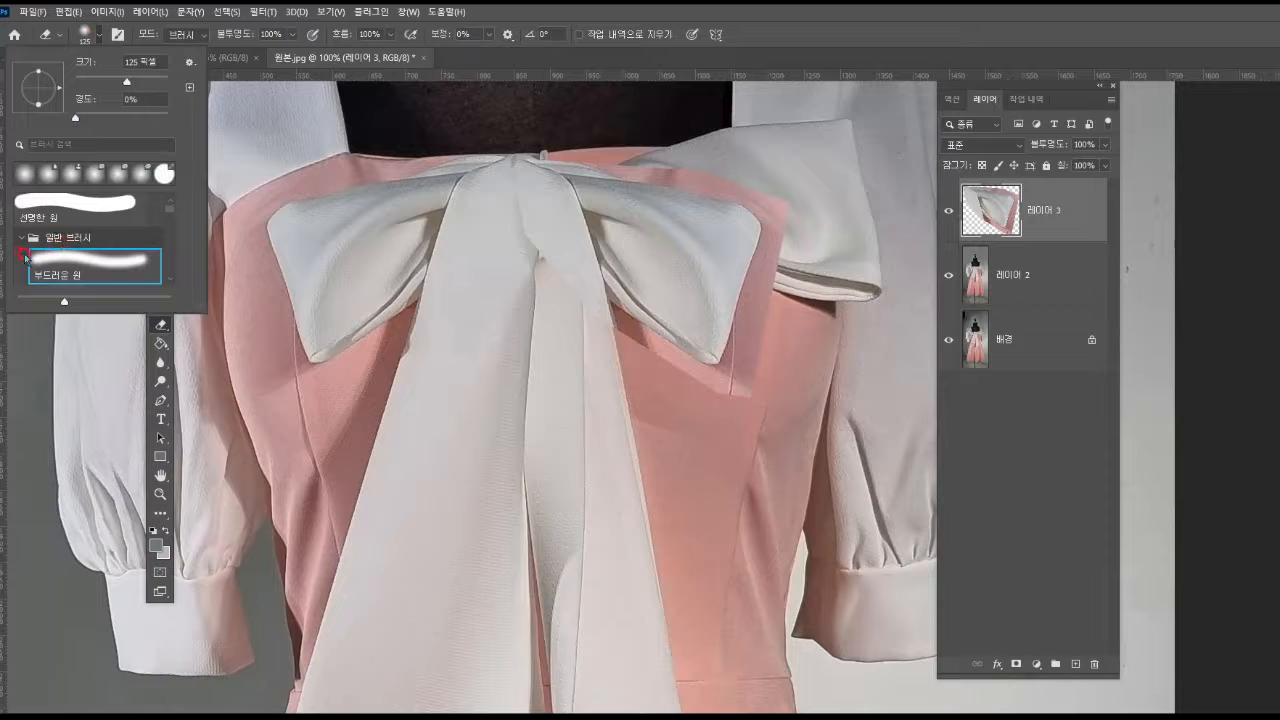
pyautogui.click(520, 290)
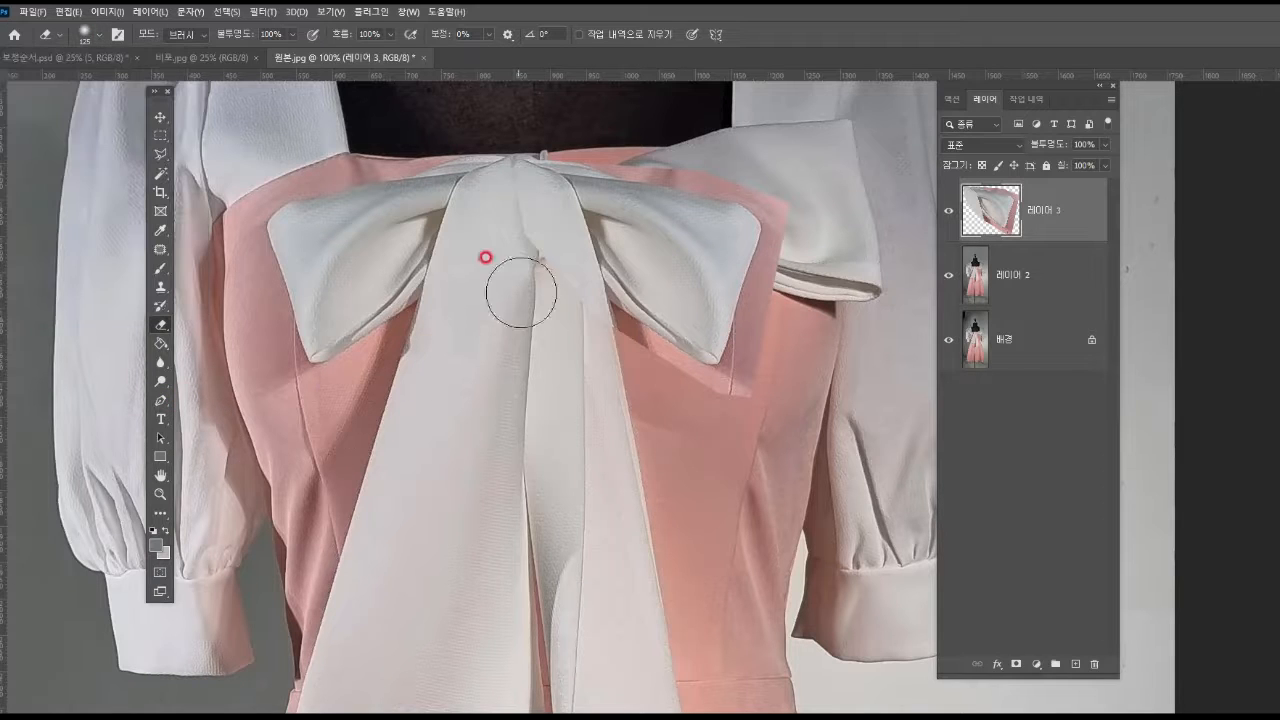
pyautogui.moveTo(503, 202)
pyautogui.mouseDown()
pyautogui.moveTo(528, 345)
pyautogui.moveTo(535, 300)
pyautogui.moveTo(592, 445)
pyautogui.moveTo(596, 312)
pyautogui.moveTo(456, 350)
pyautogui.moveTo(514, 191)
pyautogui.mouseUp()
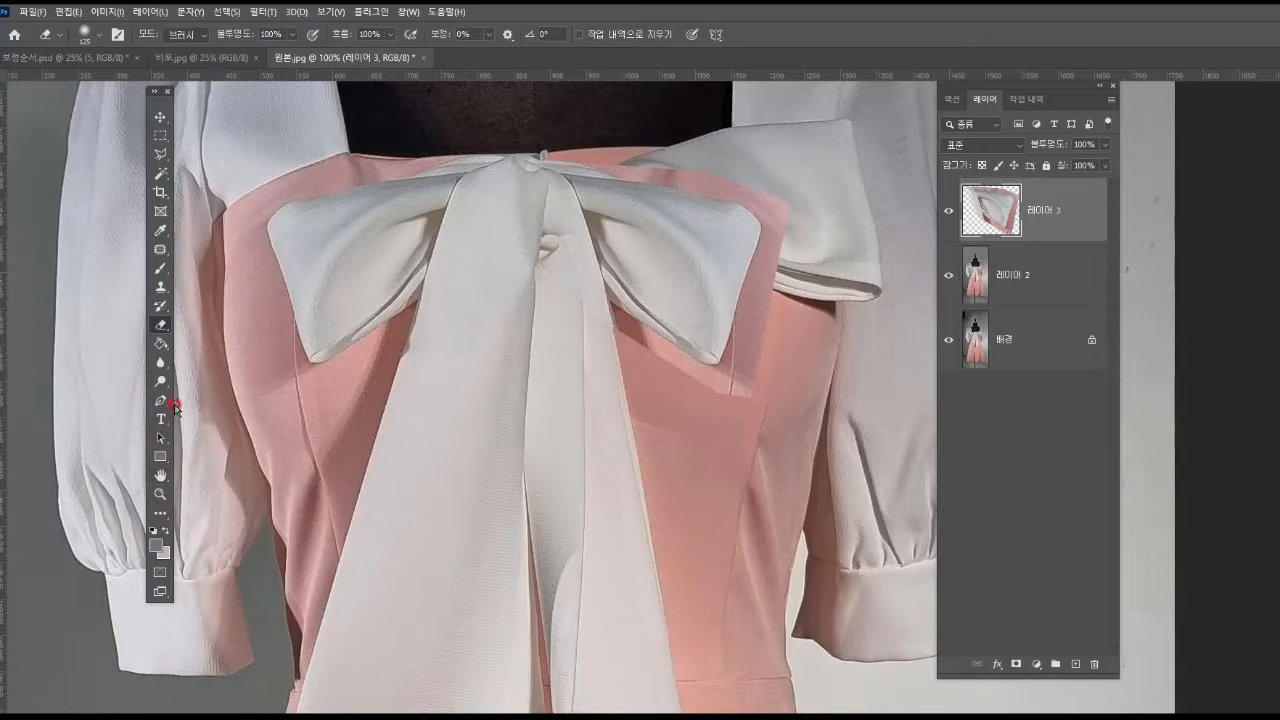
# Step: Outline the surplus pink fabric around the mirrored loop with the Polygonal Lasso, delete it from 레이어 3 and clear the selection
pyautogui.click(160, 494)
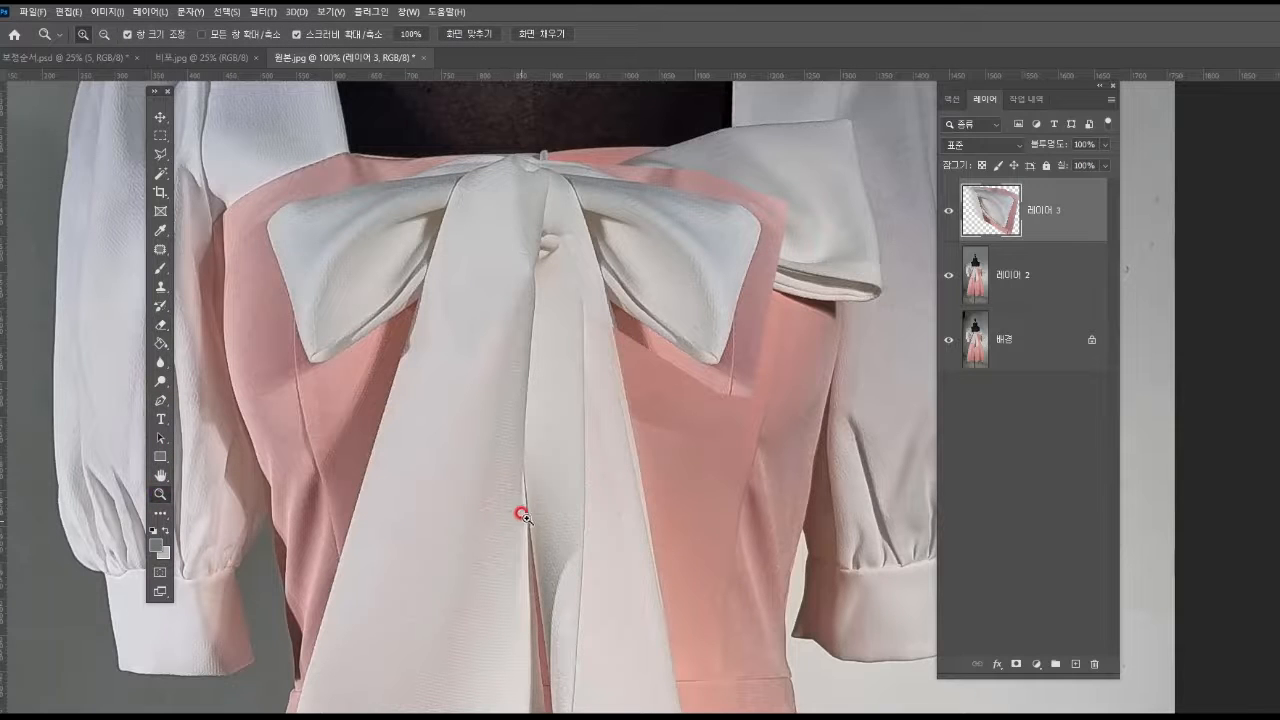
pyautogui.keyDown('alt'); pyautogui.click(560, 489); pyautogui.keyUp('alt')
pyautogui.hotkey('ctrl', '+')
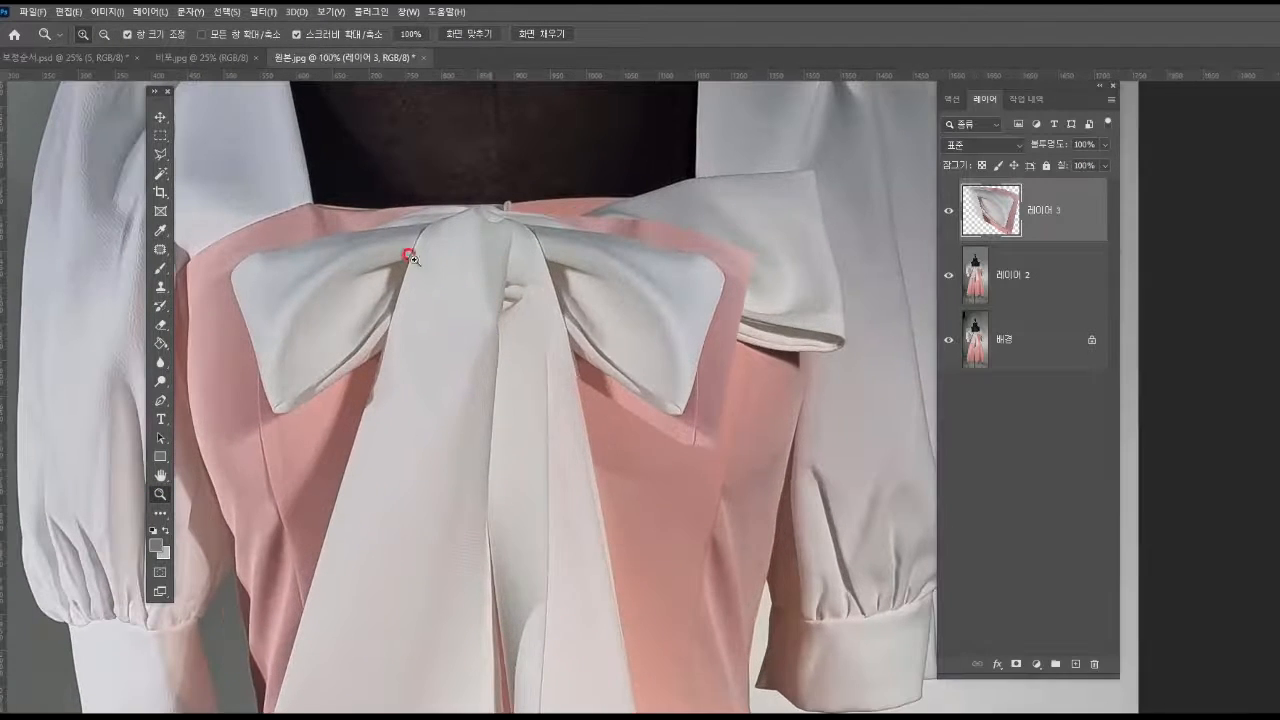
pyautogui.click(155, 156)
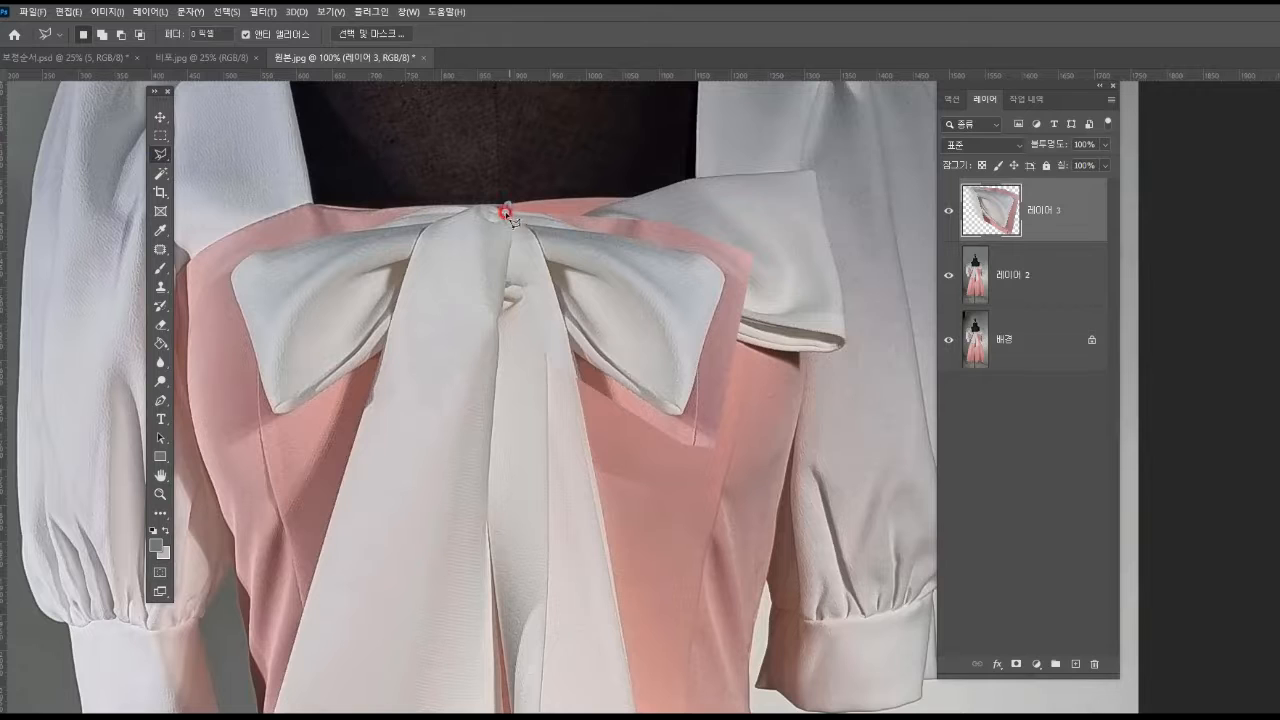
pyautogui.click(577, 226)
pyautogui.click(624, 238)
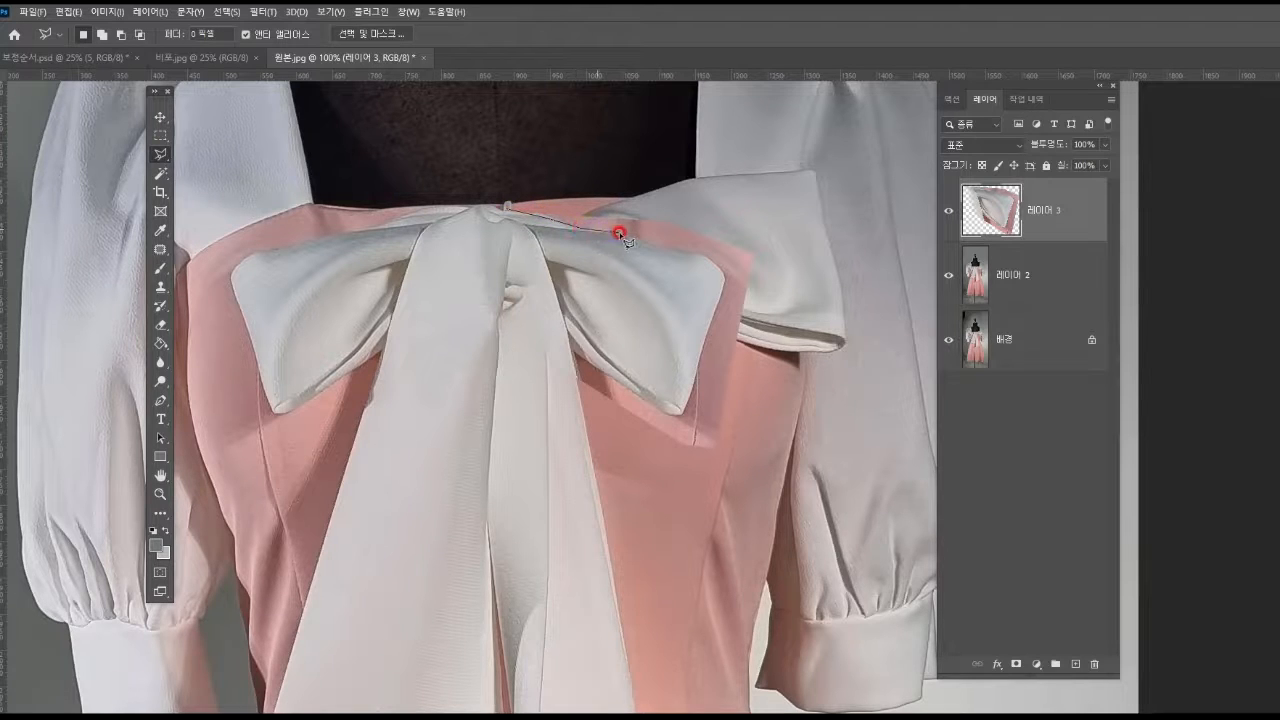
pyautogui.click(674, 251)
pyautogui.click(708, 328)
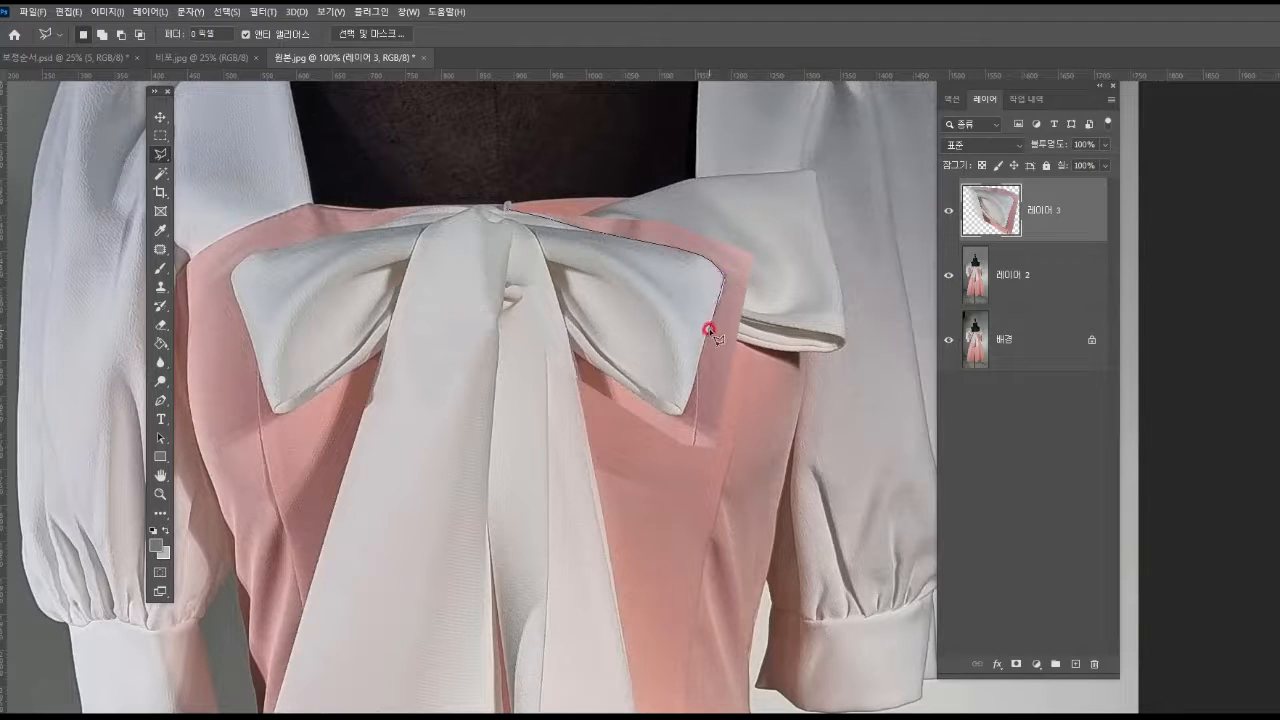
pyautogui.click(693, 380)
pyautogui.click(685, 403)
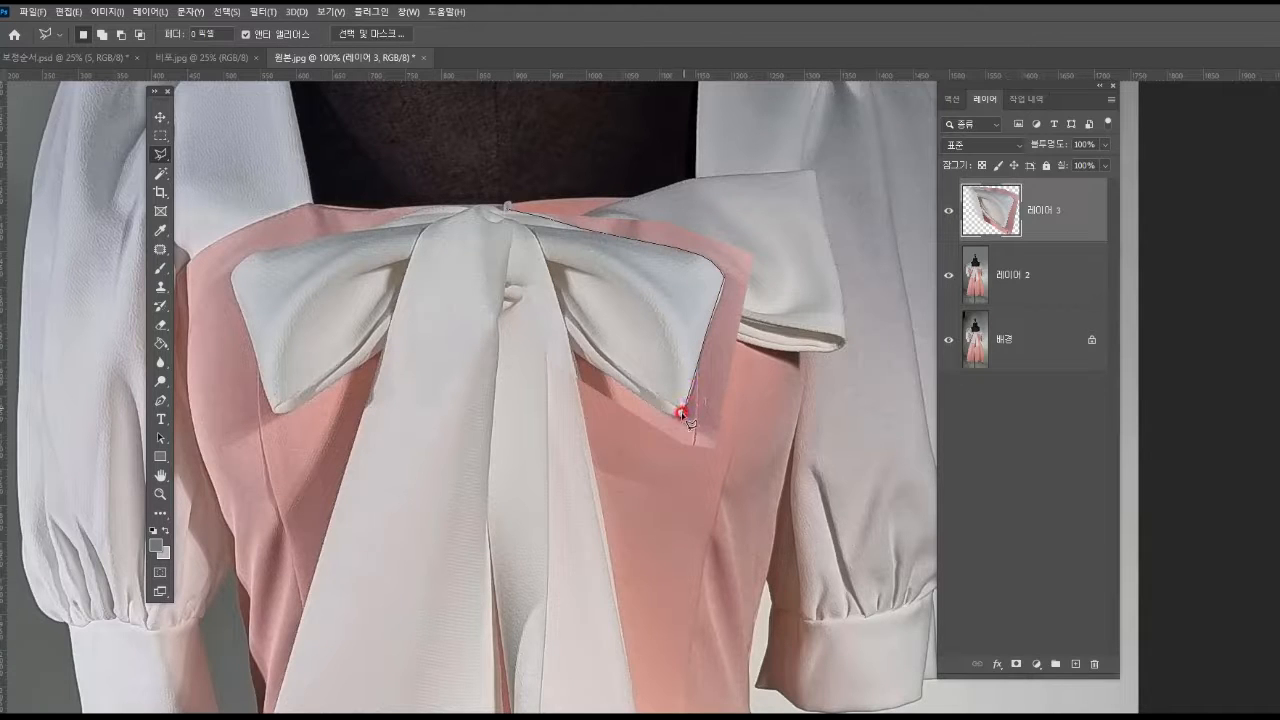
pyautogui.click(598, 372)
pyautogui.click(552, 343)
pyautogui.click(568, 465)
pyautogui.click(722, 494)
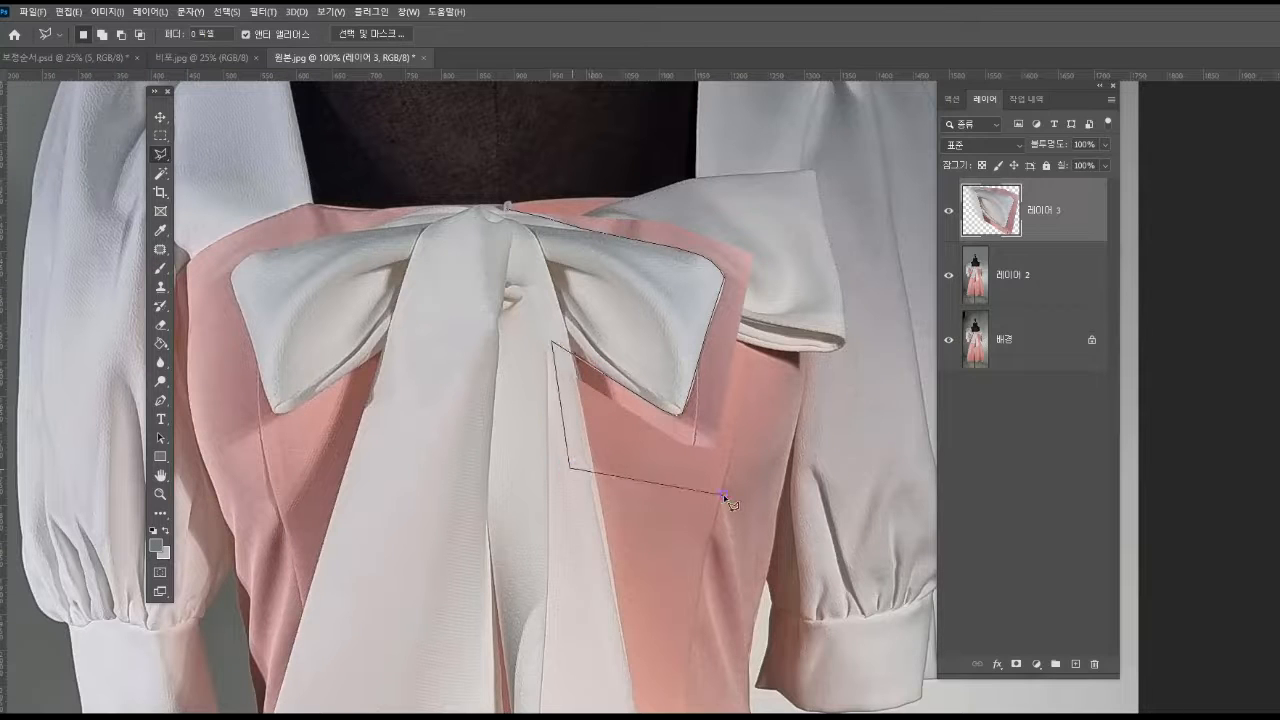
pyautogui.click(811, 334)
pyautogui.click(794, 171)
pyautogui.click(532, 120)
pyautogui.doubleClick(506, 158)
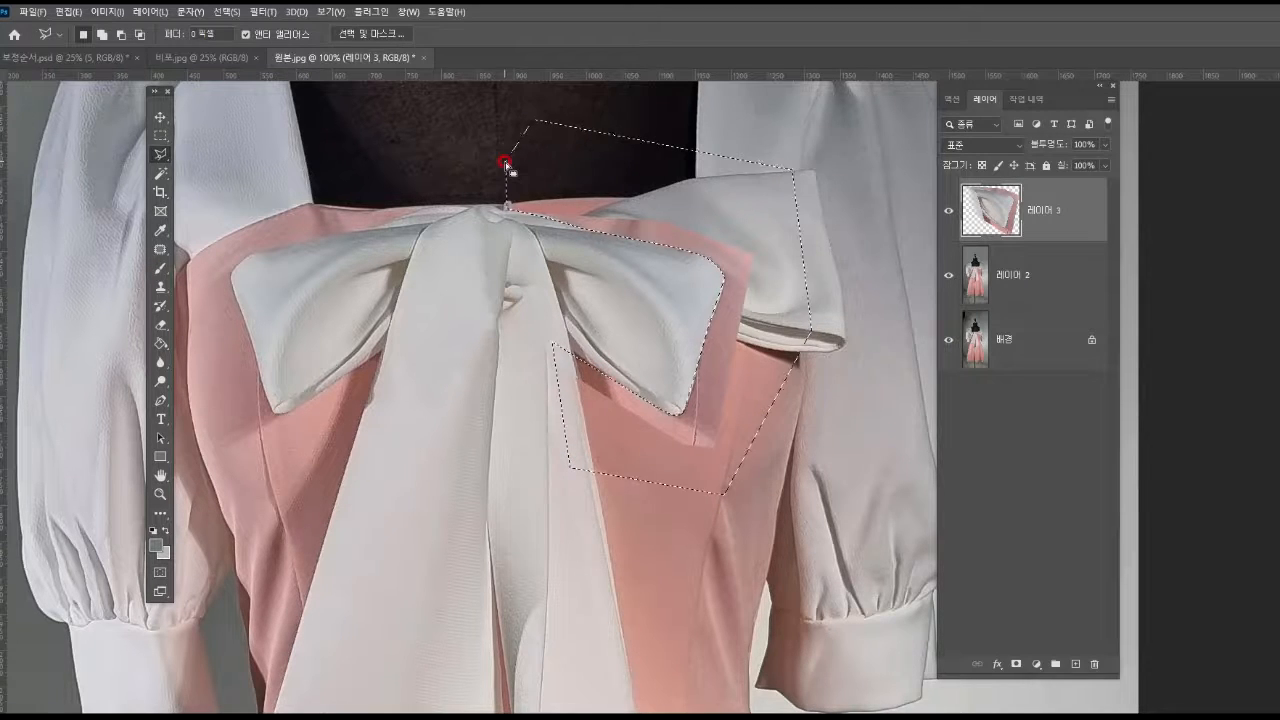
pyautogui.press('Delete')
pyautogui.click(160, 135)
pyautogui.click(744, 407)
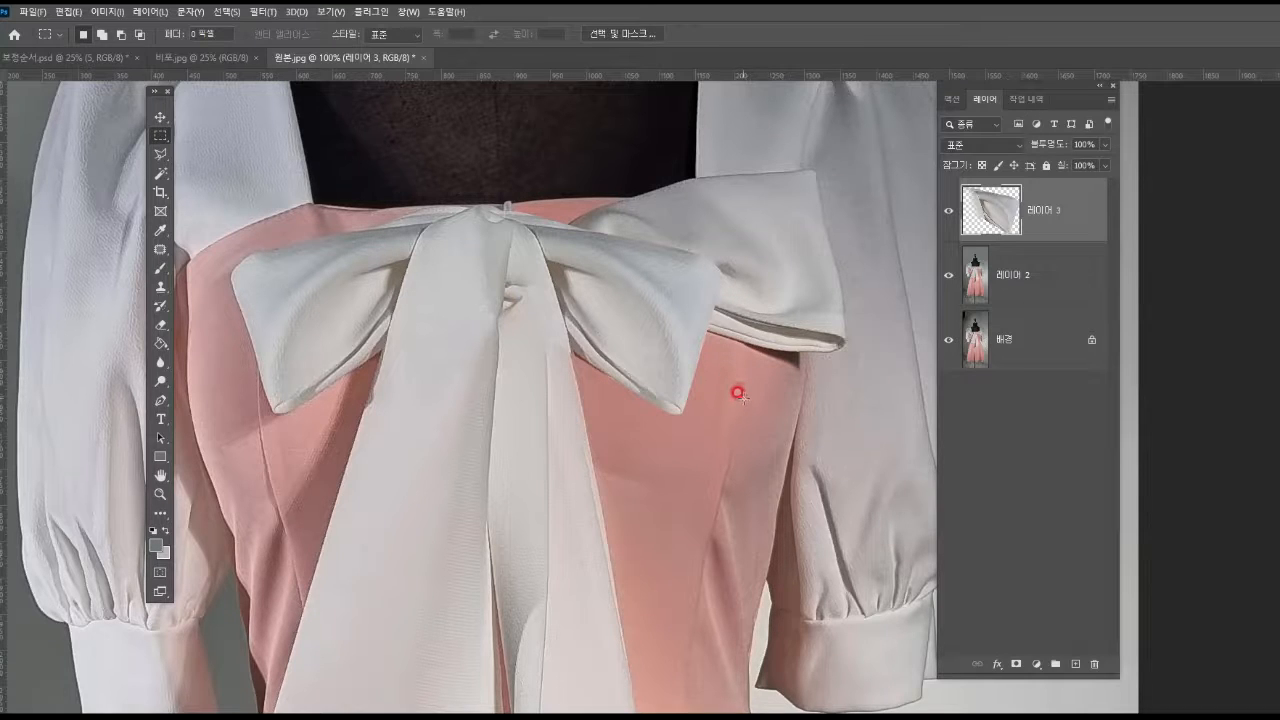
# Step: Hide 레이어 3 and, on 레이어 2, outline the original right bow loop and the bodice area beneath it with the Polygonal Lasso
pyautogui.click(161, 154)
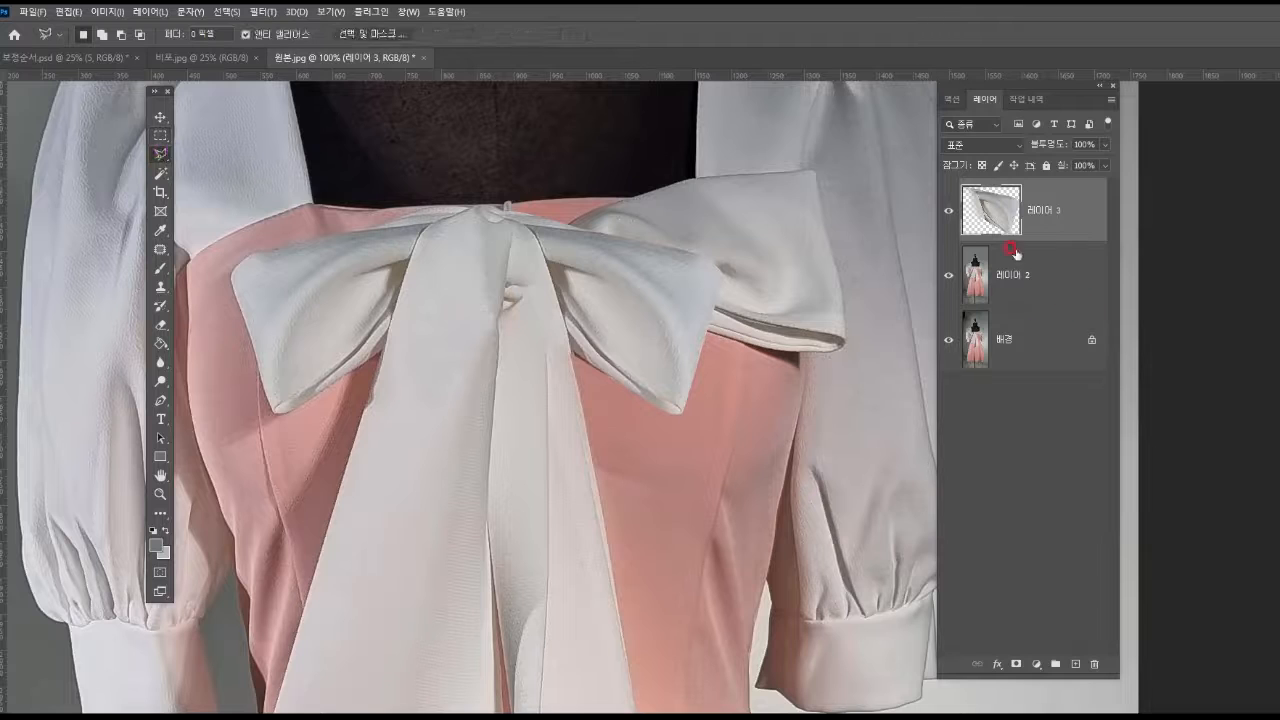
pyautogui.click(949, 208)
pyautogui.click(1007, 267)
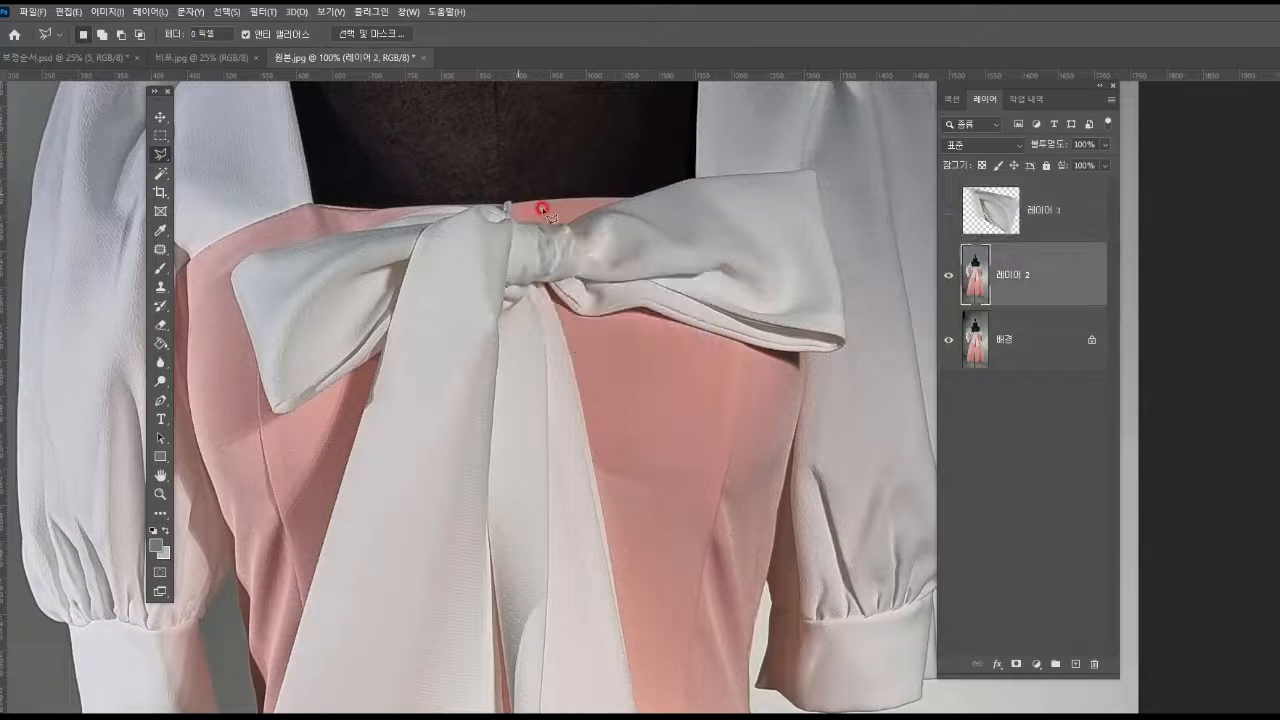
pyautogui.click(505, 205)
pyautogui.click(697, 205)
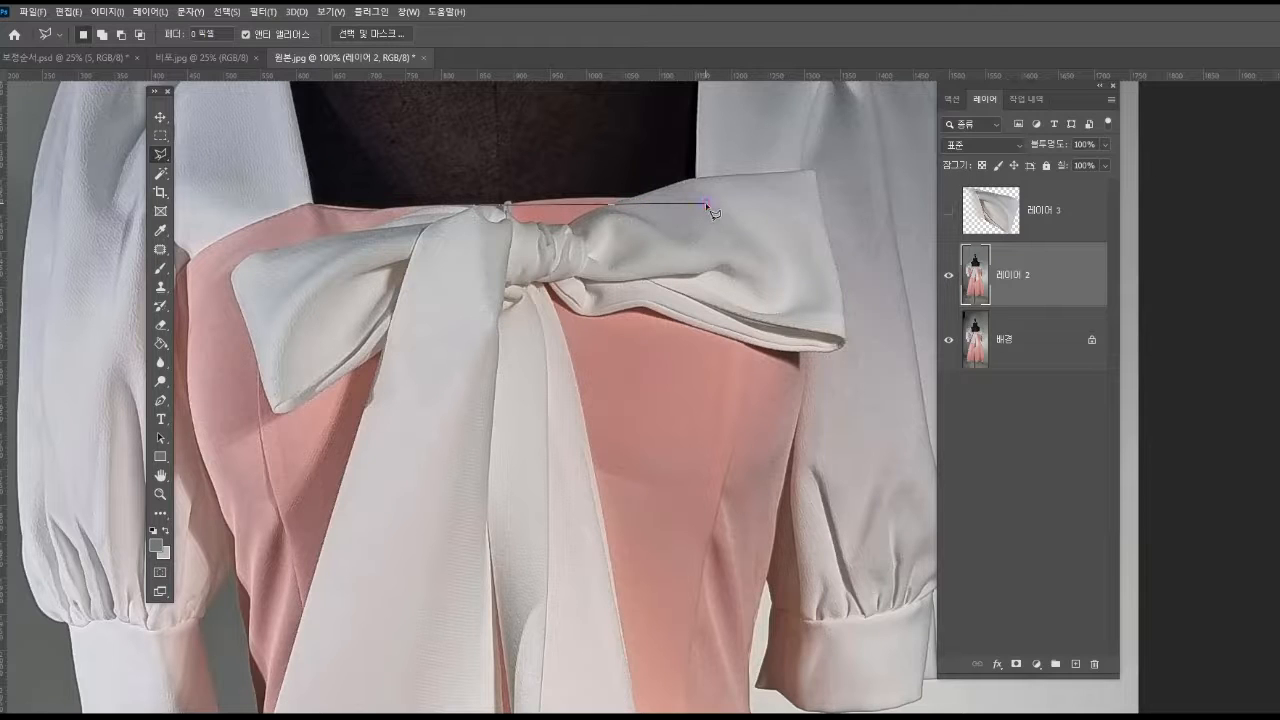
pyautogui.click(812, 230)
pyautogui.click(806, 384)
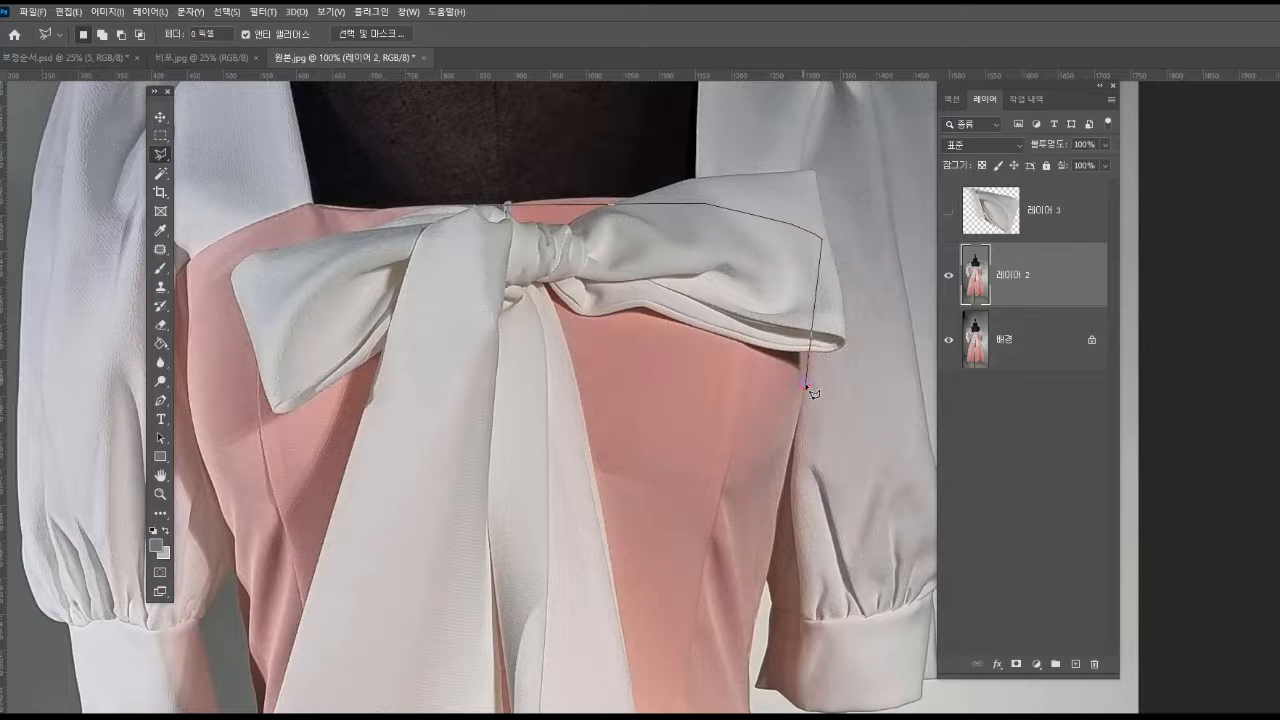
pyautogui.click(790, 455)
pyautogui.click(778, 490)
pyautogui.click(648, 491)
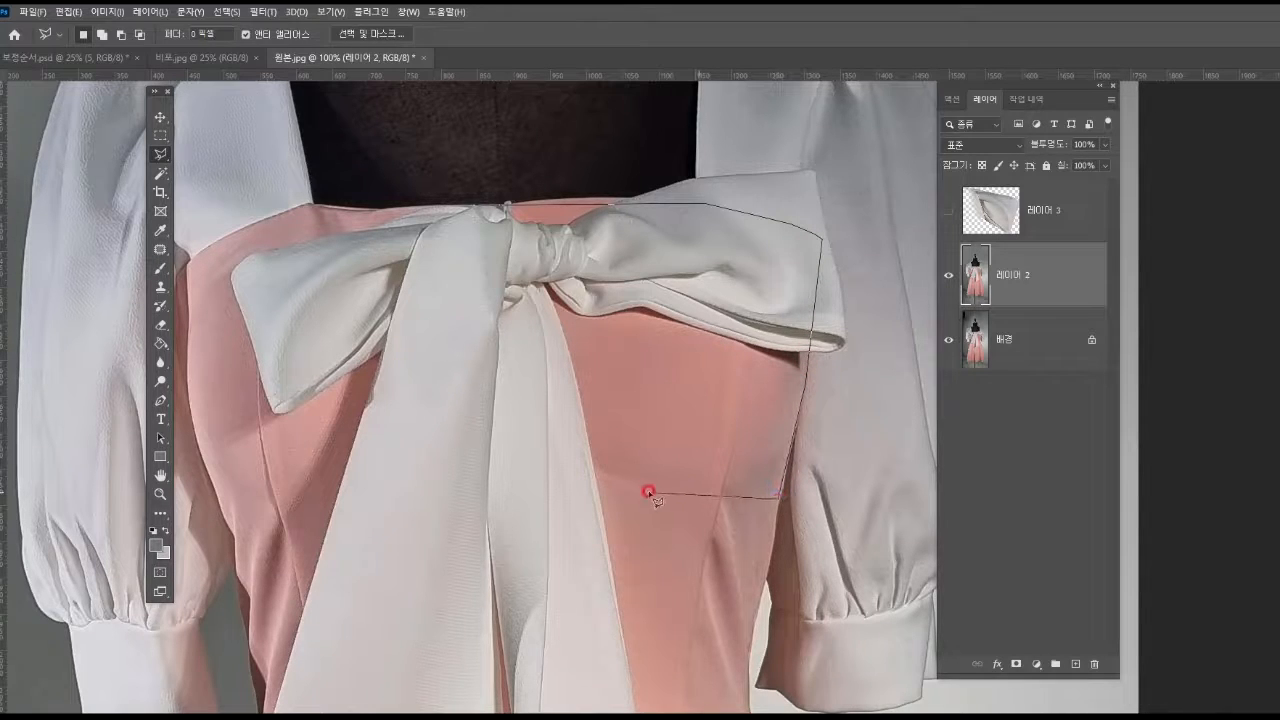
pyautogui.click(591, 463)
pyautogui.click(558, 325)
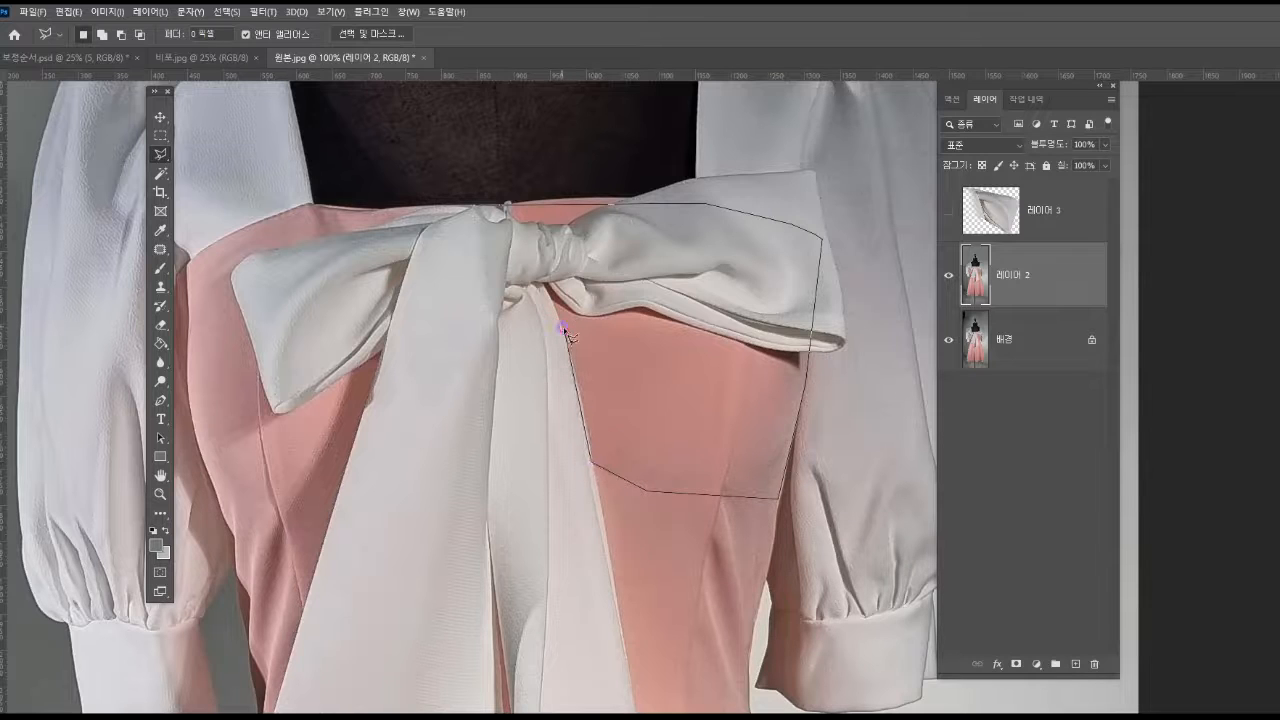
pyautogui.click(547, 296)
pyautogui.doubleClick(548, 242)
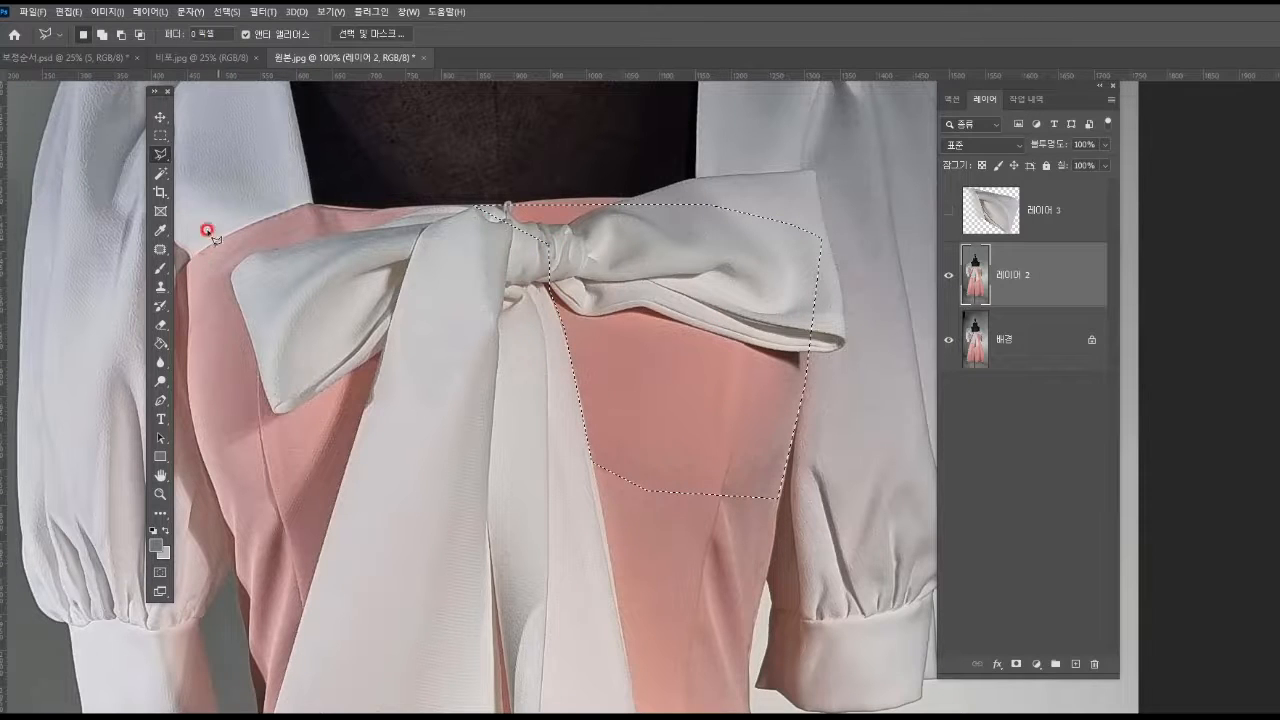
# Step: Paint the selected right-loop and bodice area on a new layer with pink sampled from the bodice, using a soft 600 px brush, and deselect
pyautogui.click(160, 230)
pyautogui.click(660, 338)
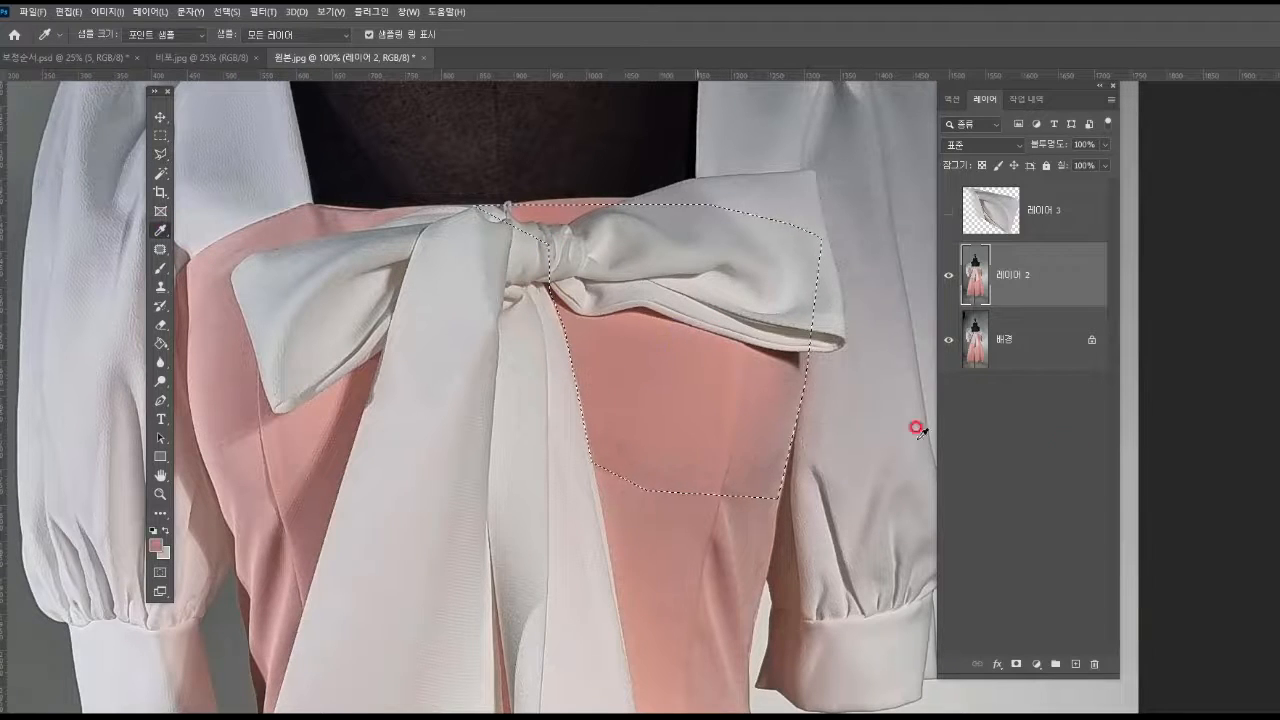
pyautogui.click(1073, 664)
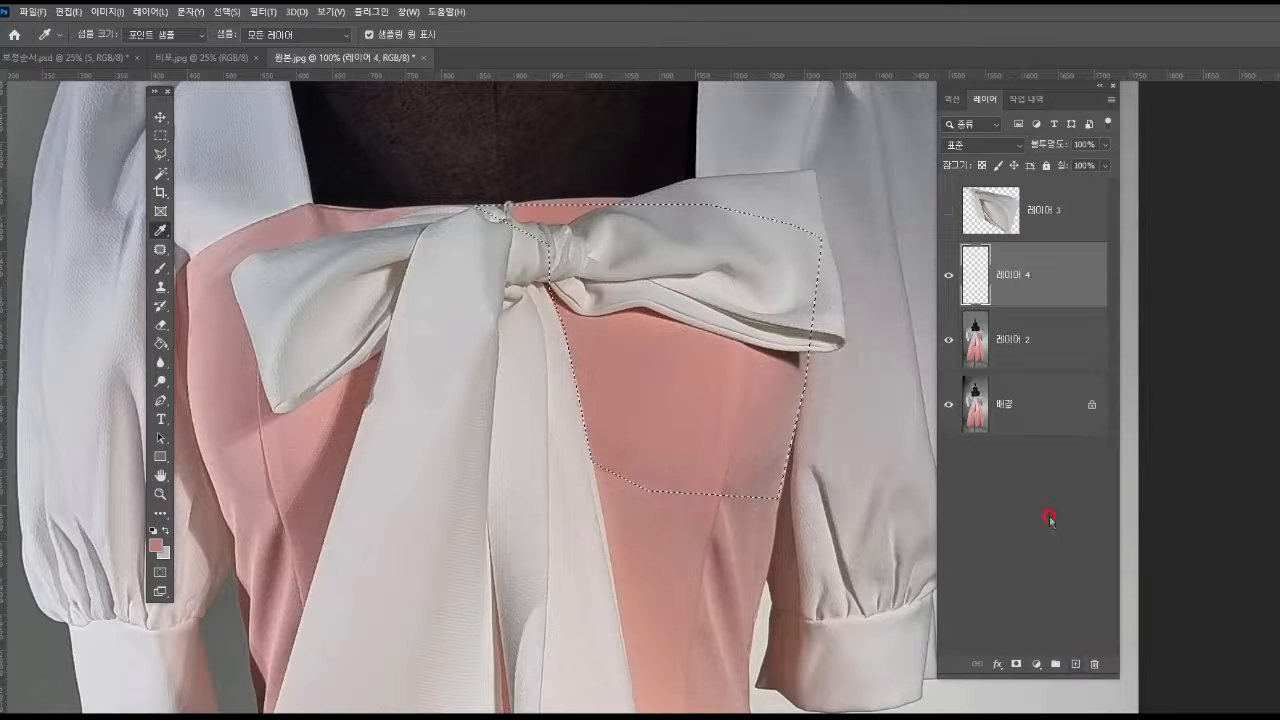
pyautogui.click(160, 268)
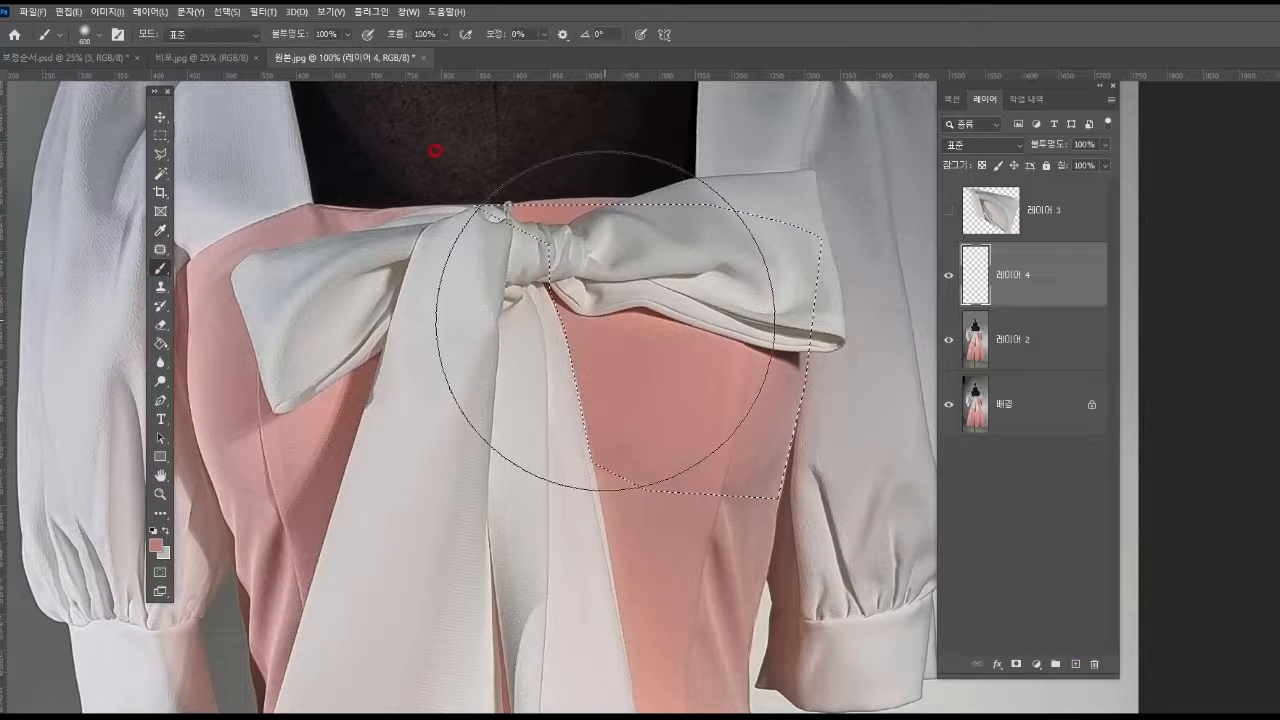
pyautogui.moveTo(543, 309)
pyautogui.mouseDown()
pyautogui.moveTo(663, 300)
pyautogui.moveTo(638, 335)
pyautogui.moveTo(694, 357)
pyautogui.moveTo(680, 300)
pyautogui.moveTo(616, 296)
pyautogui.mouseUp()
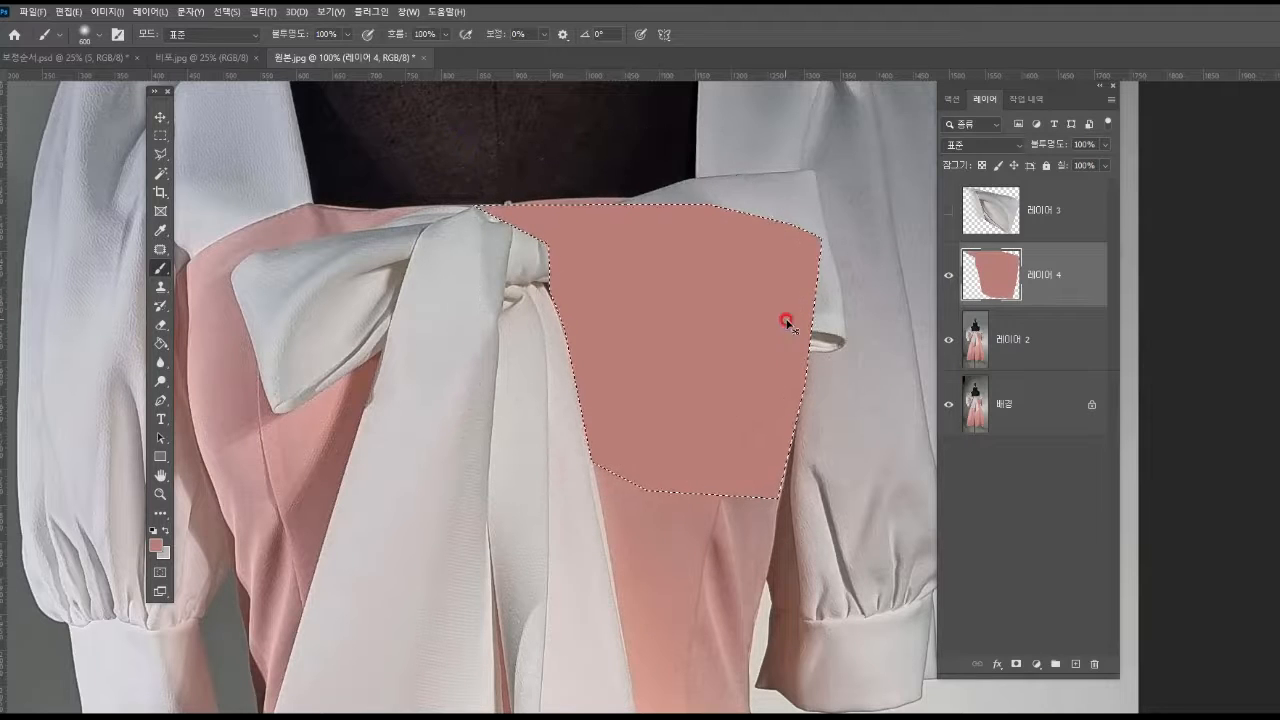
pyautogui.hotkey('ctrl', 'd')
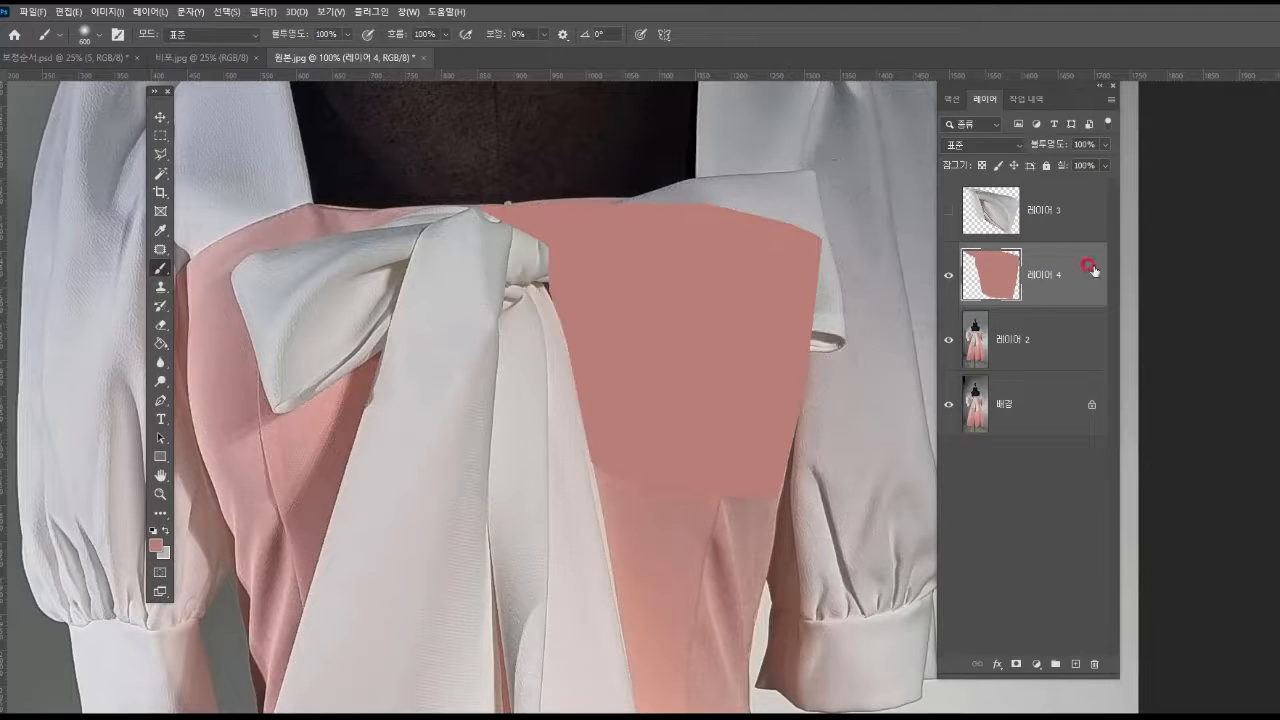
pyautogui.click(952, 278)
pyautogui.click(952, 278)
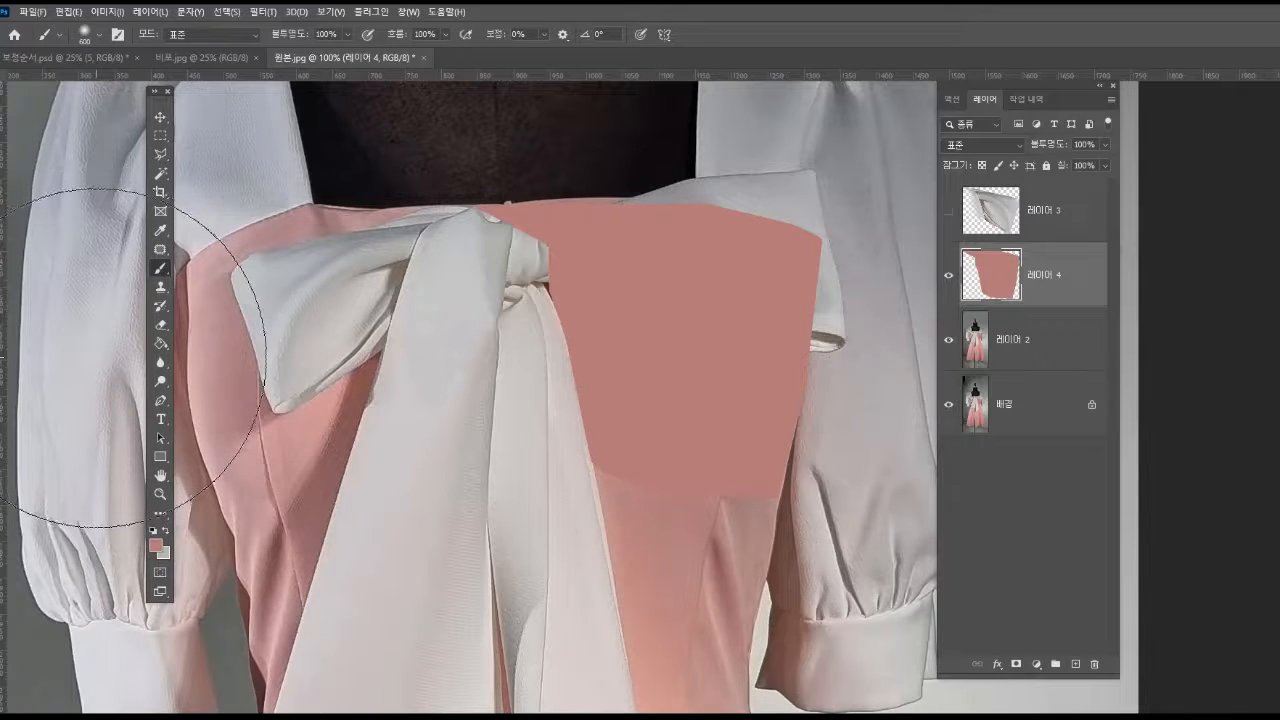
# Step: Soften the lower edge of the pink patch with a 125 px eraser and merge the patch layer with 레이어 2
pyautogui.press('e')
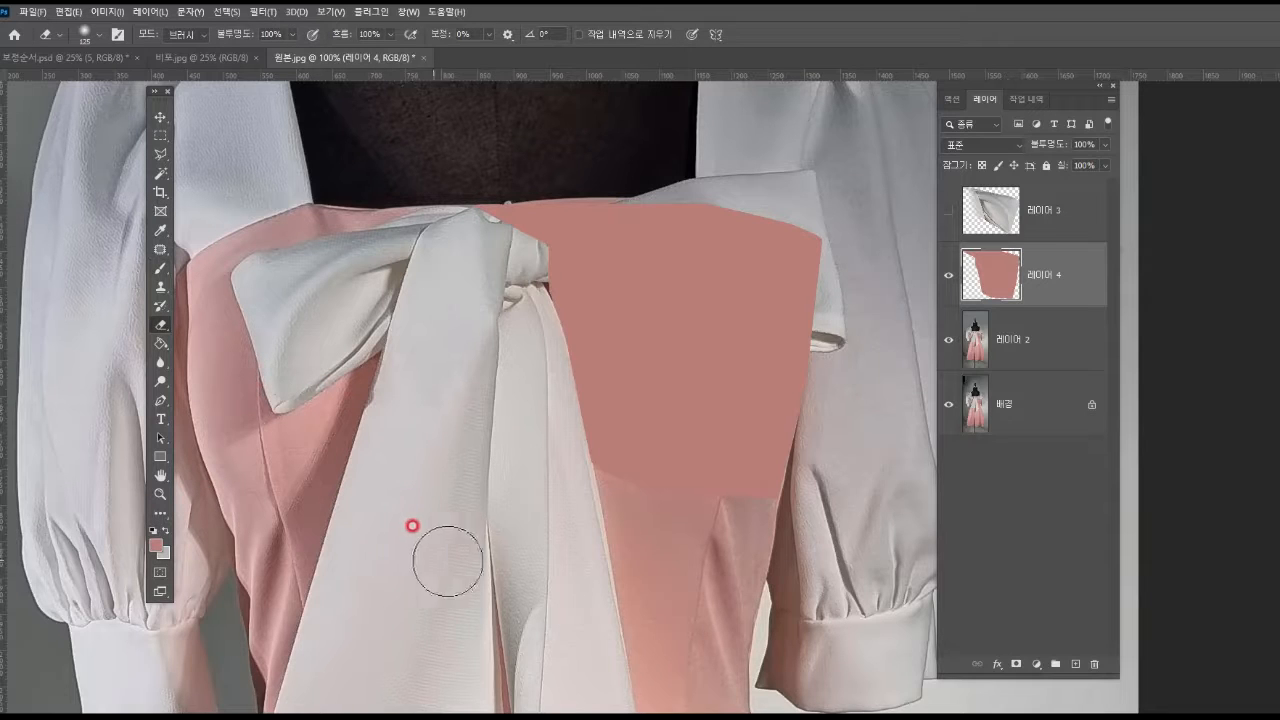
pyautogui.moveTo(606, 477)
pyautogui.mouseDown()
pyautogui.moveTo(745, 506)
pyautogui.moveTo(708, 443)
pyautogui.moveTo(752, 452)
pyautogui.moveTo(760, 474)
pyautogui.moveTo(697, 504)
pyautogui.mouseUp()
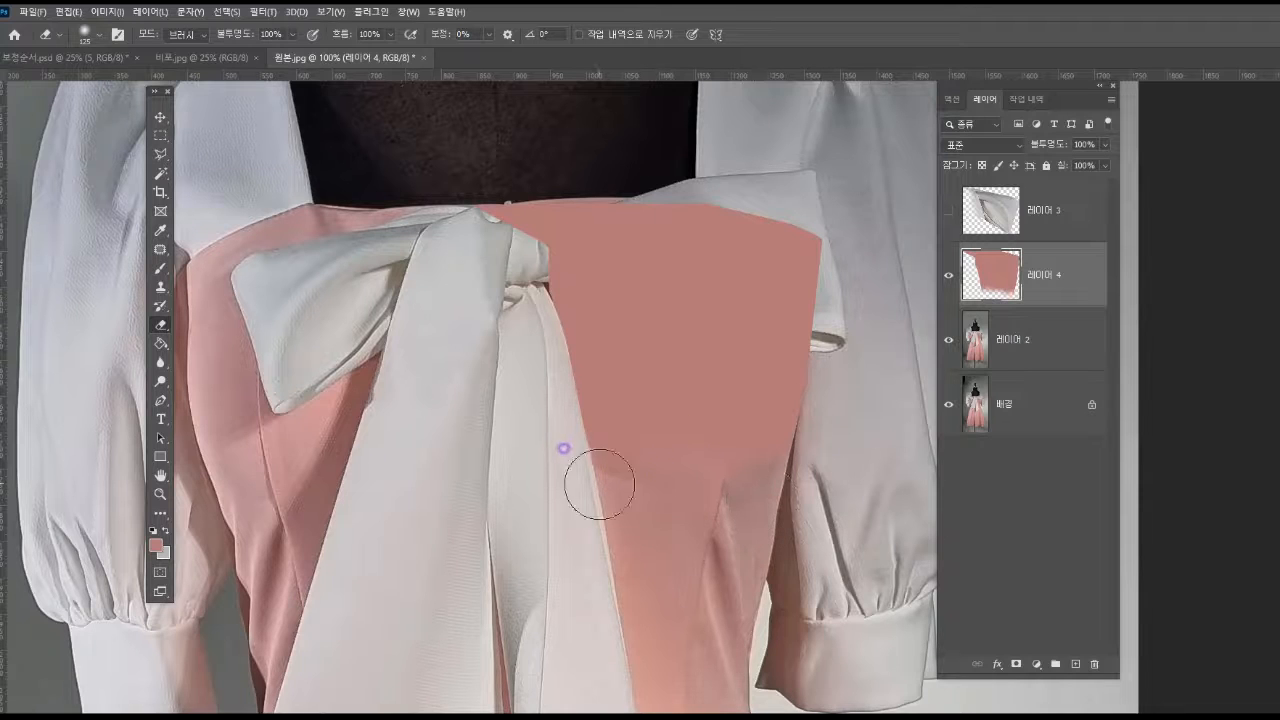
pyautogui.click(946, 273)
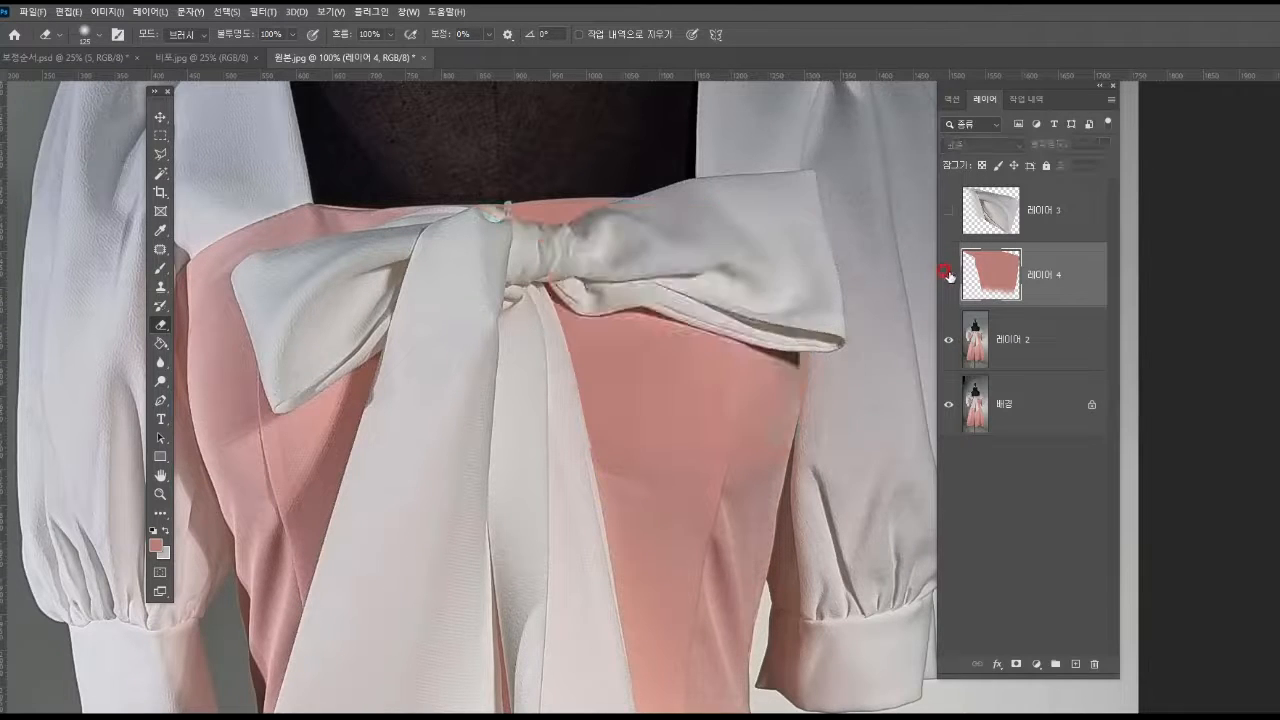
pyautogui.click(945, 266)
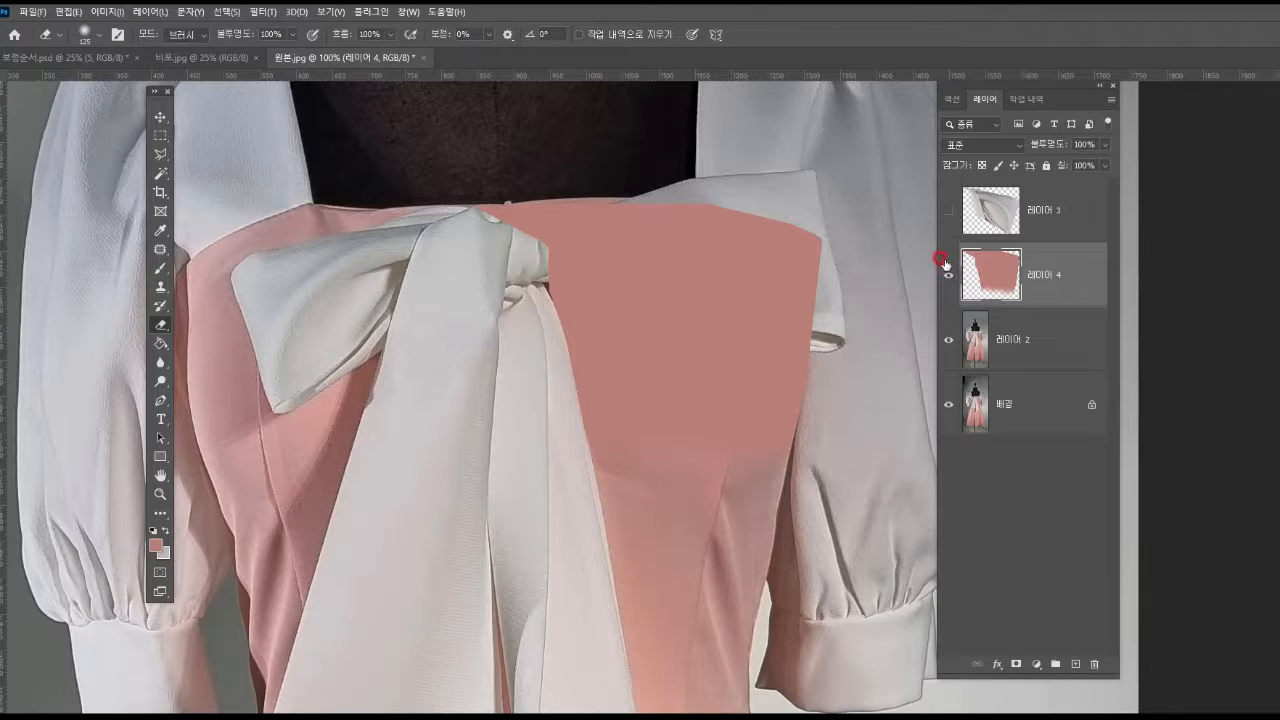
pyautogui.click(1028, 338)
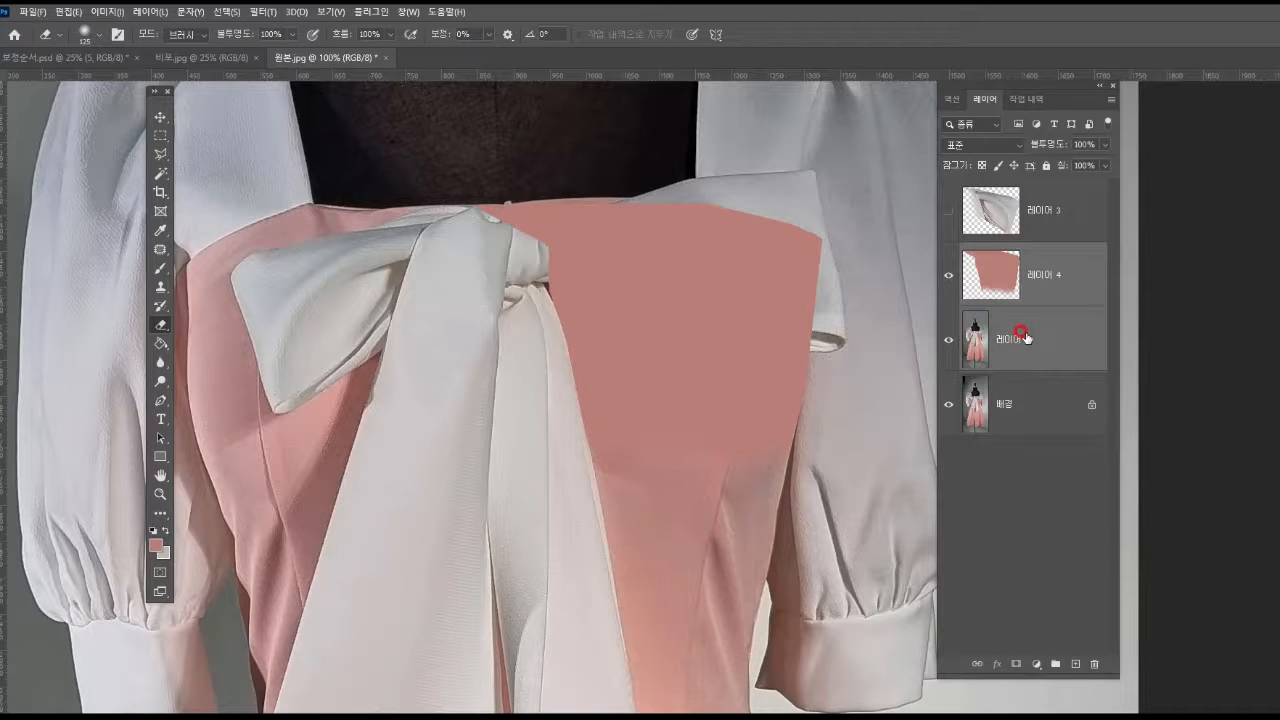
pyautogui.hotkey('ctrl', 'e')
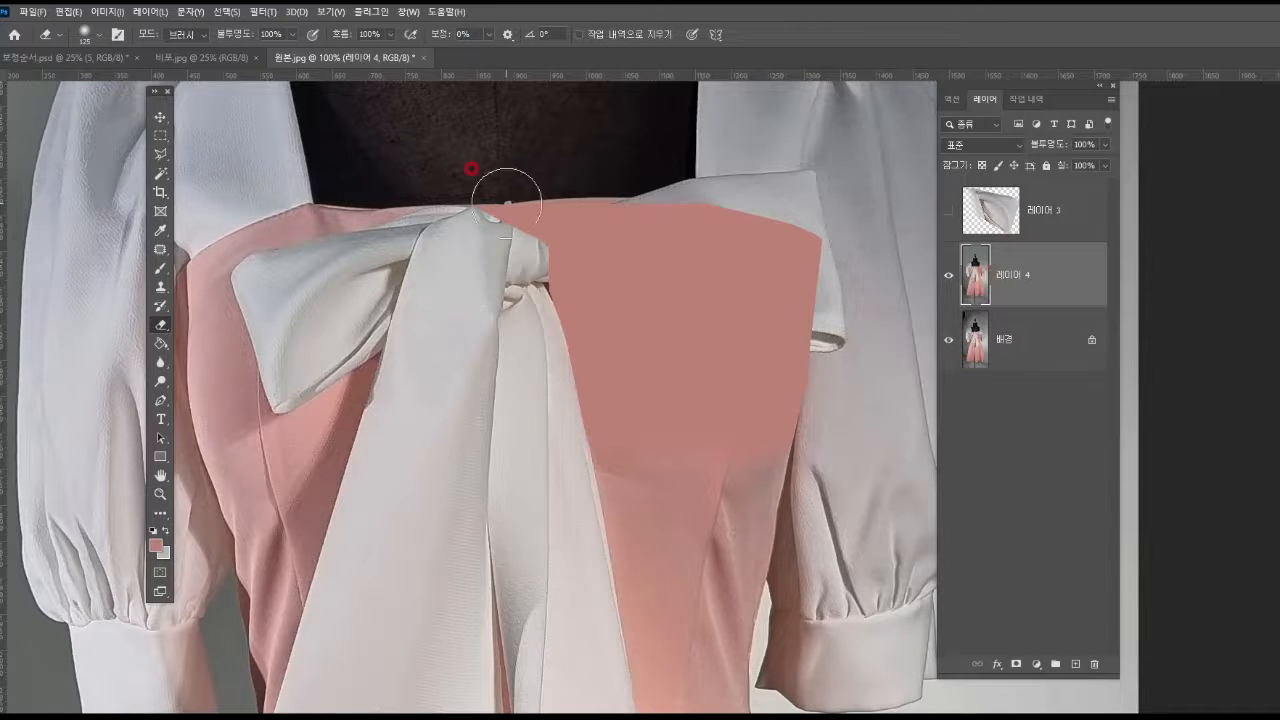
# Step: Outline the lower part of the dark mannequin area along the bodice's top edge with the Polygonal Lasso
pyautogui.click(161, 150)
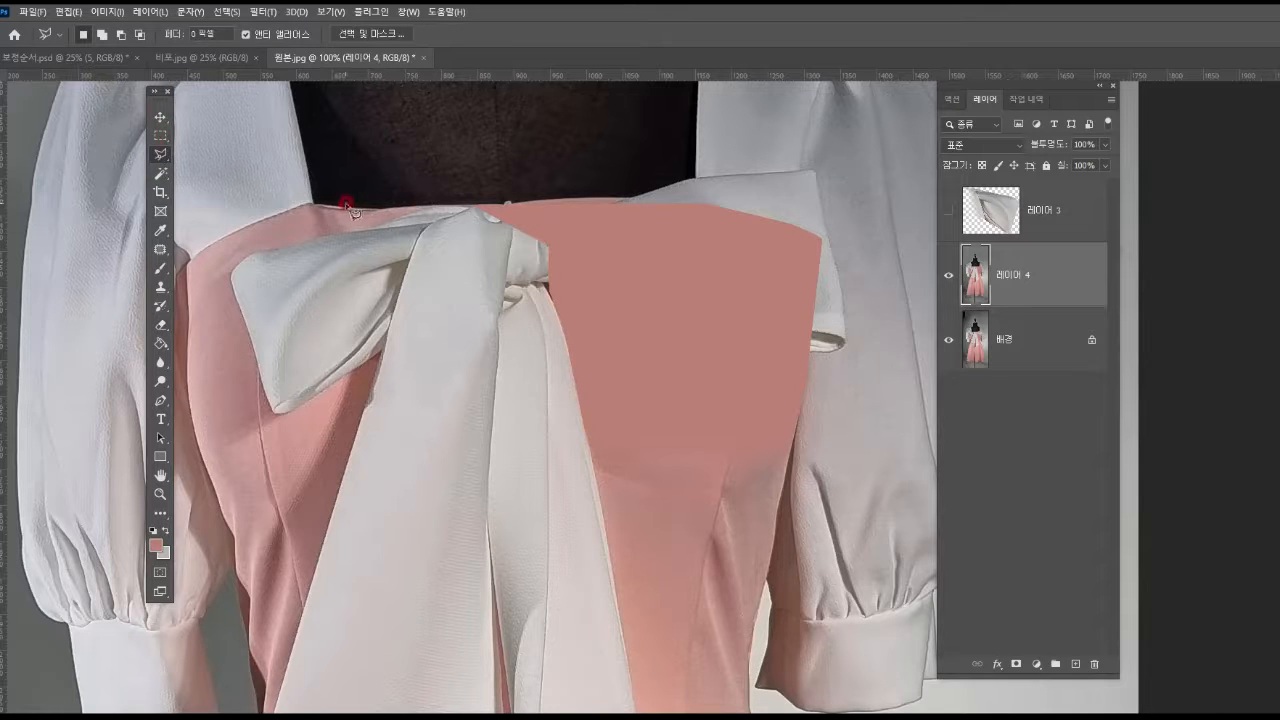
pyautogui.click(522, 205)
pyautogui.click(634, 203)
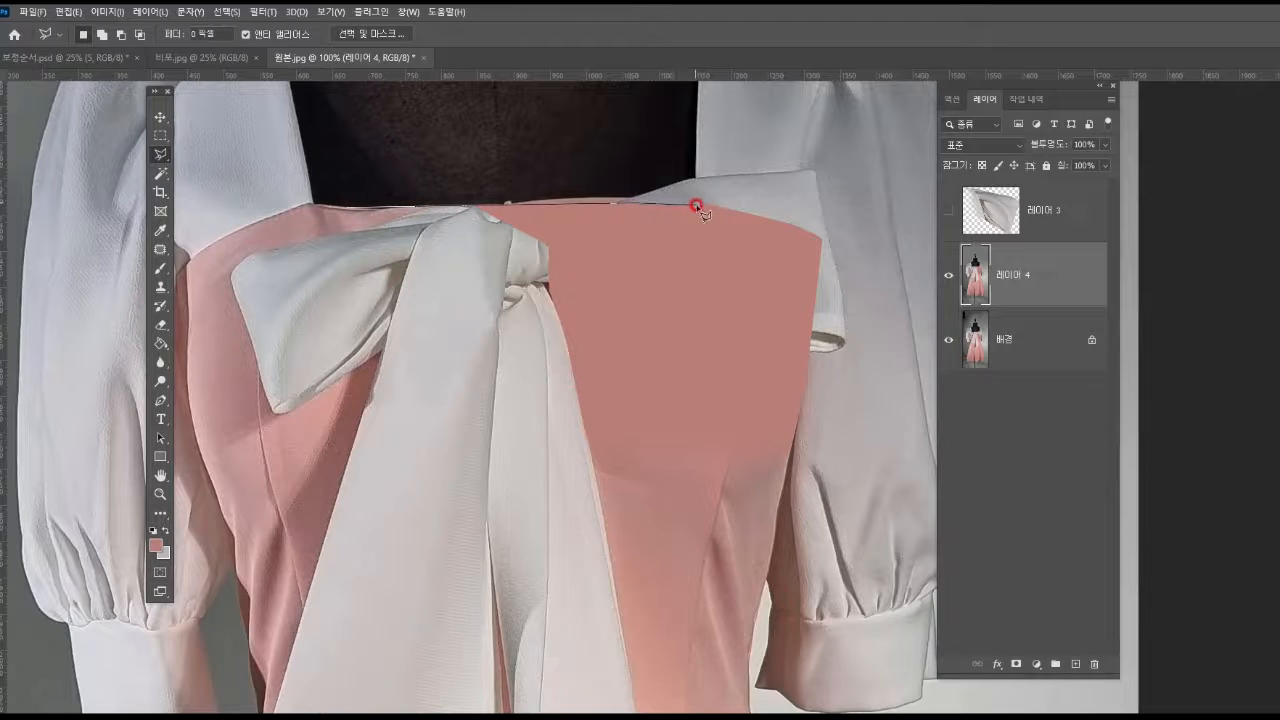
pyautogui.click(697, 145)
pyautogui.click(689, 95)
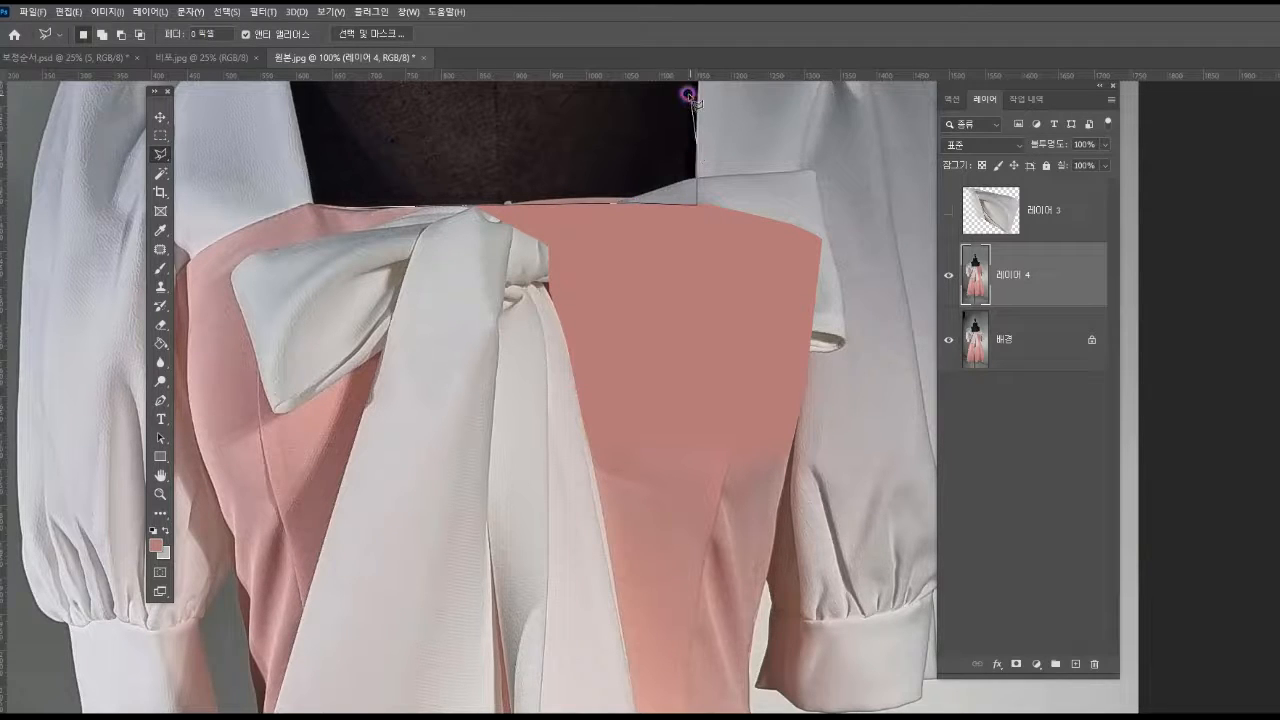
pyautogui.click(512, 113)
pyautogui.doubleClick(414, 149)
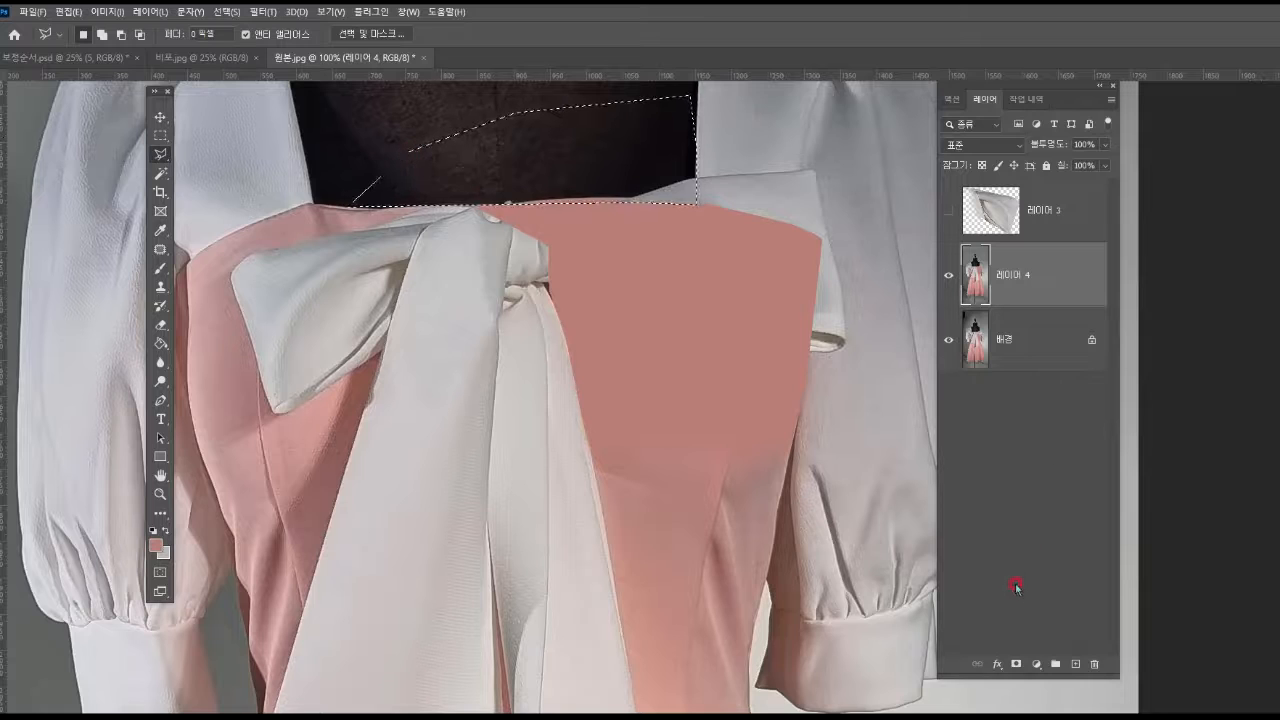
# Step: Paint the selected neckline area on a new layer with near-black sampled from the mannequin, using a 600 px brush, and deselect
pyautogui.click(1075, 664)
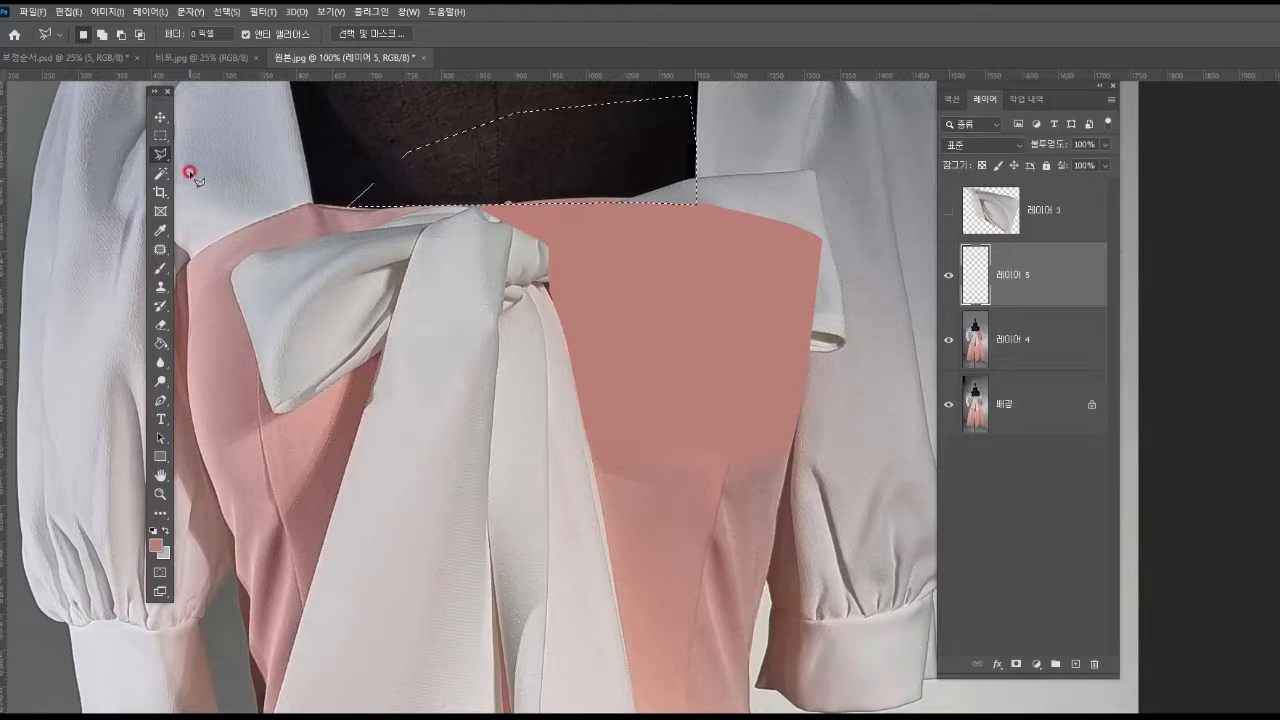
pyautogui.click(160, 230)
pyautogui.click(586, 177)
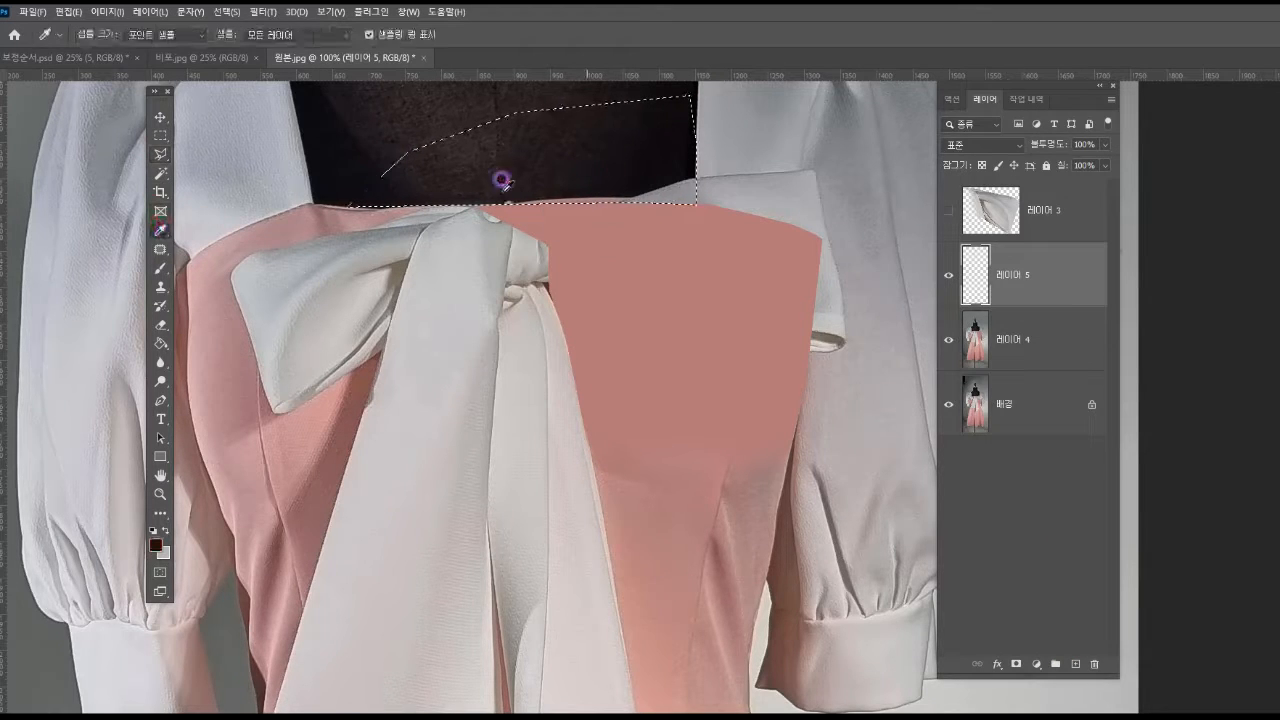
pyautogui.click(160, 268)
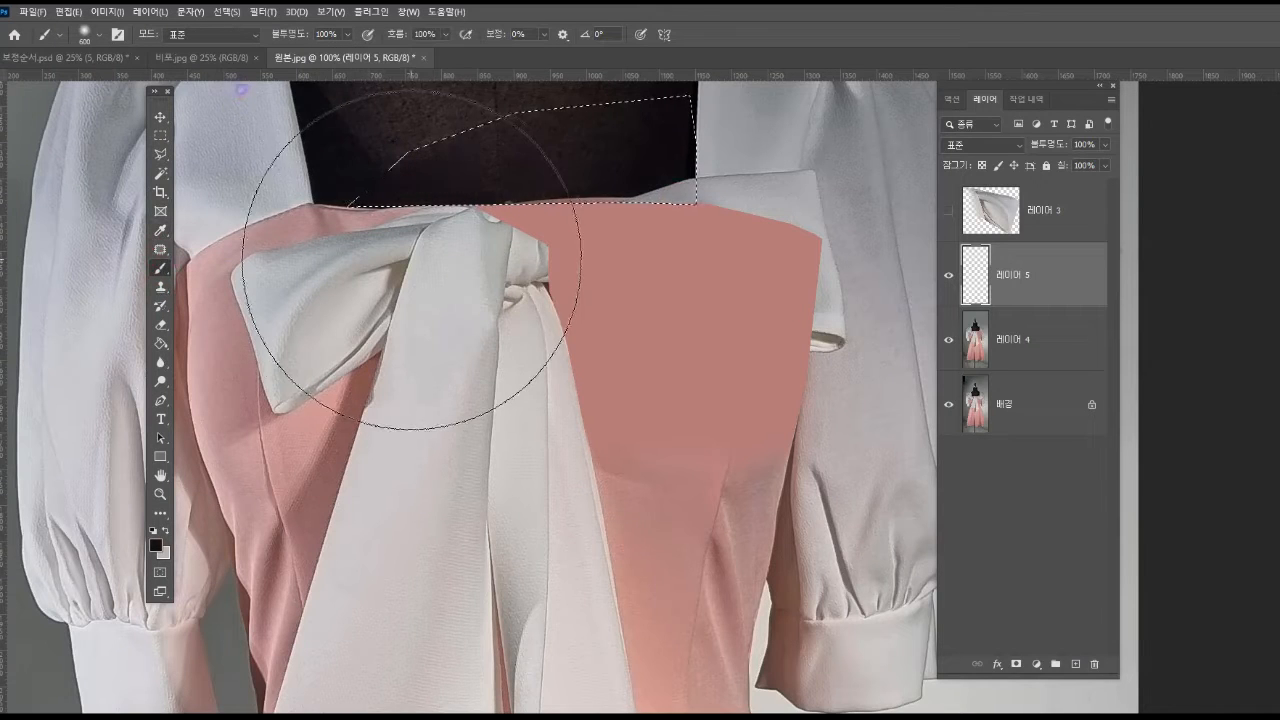
pyautogui.moveTo(414, 251)
pyautogui.mouseDown()
pyautogui.moveTo(567, 250)
pyautogui.moveTo(608, 216)
pyautogui.moveTo(434, 225)
pyautogui.moveTo(600, 234)
pyautogui.moveTo(589, 240)
pyautogui.moveTo(622, 282)
pyautogui.mouseUp()
pyautogui.hotkey('ctrl', 'd')
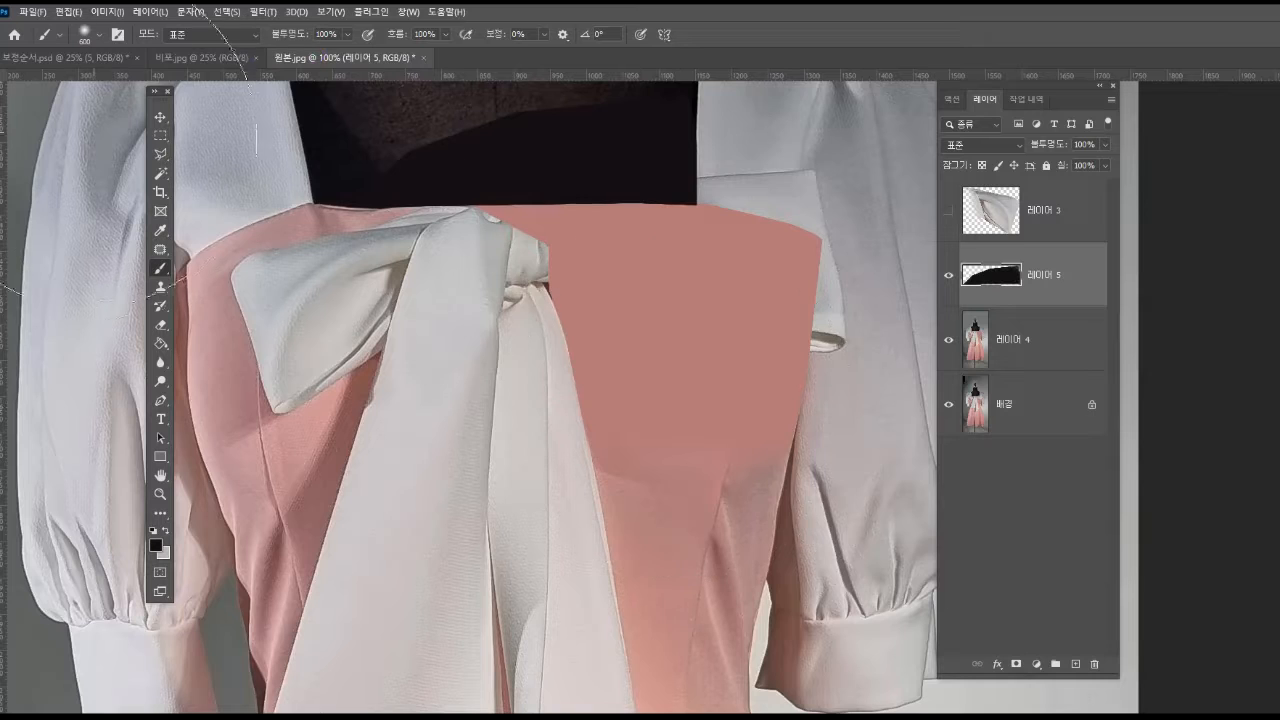
# Step: Outline the inner part of the right sleeve, including the leftover bow tip beside the bodice, with the Polygonal Lasso
pyautogui.click(160, 154)
pyautogui.moveTo(765, 413); pyautogui.dragTo(599, 444)
pyautogui.click(664, 150)
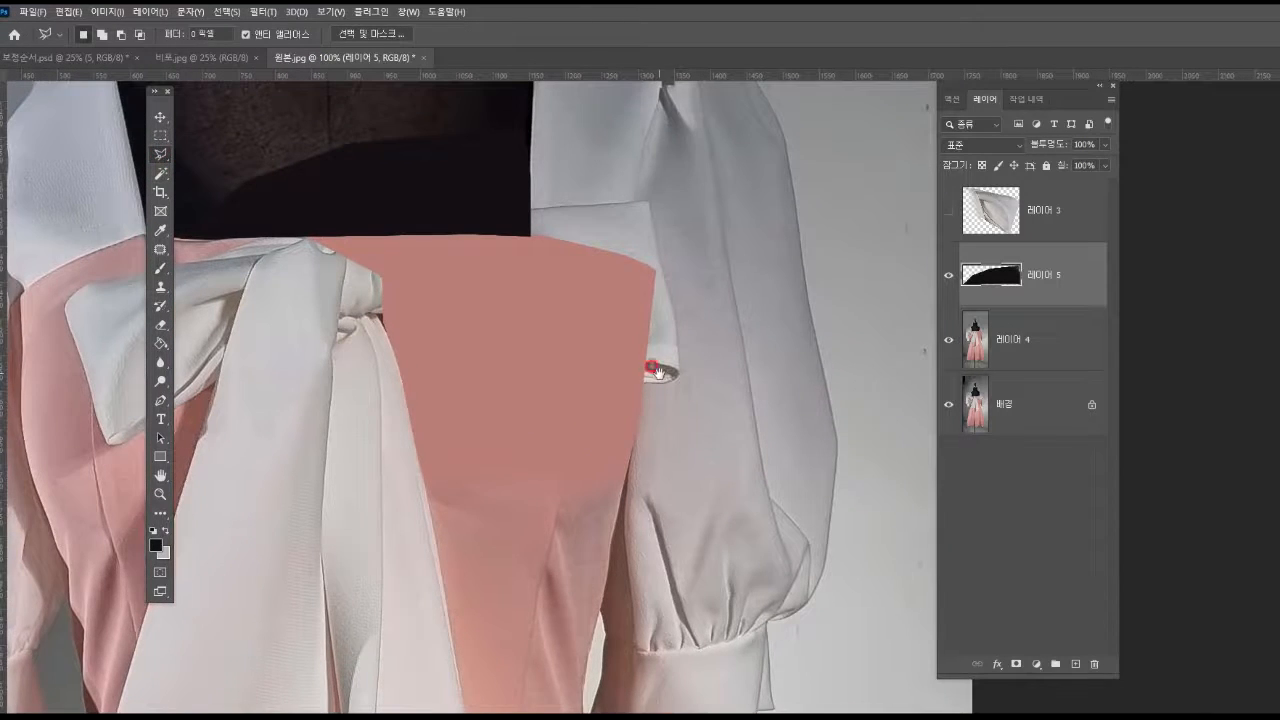
pyautogui.moveTo(657, 372); pyautogui.dragTo(648, 412)
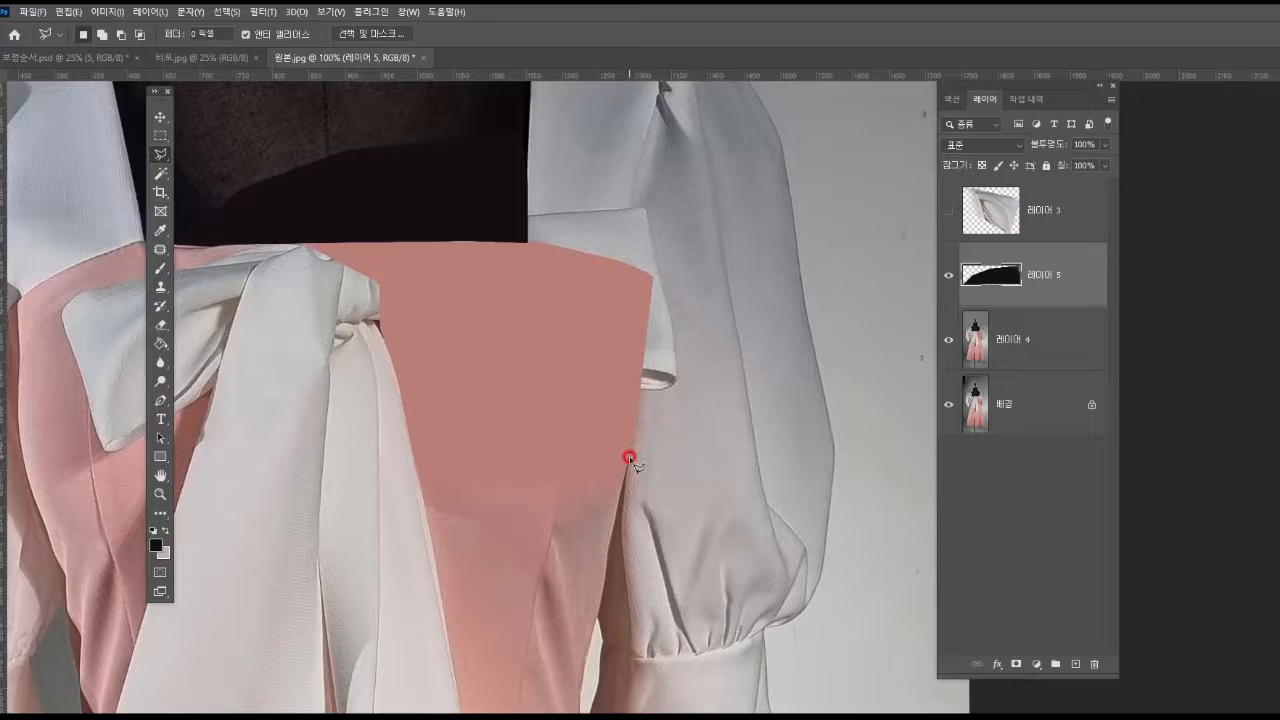
pyautogui.click(642, 360)
pyautogui.click(651, 272)
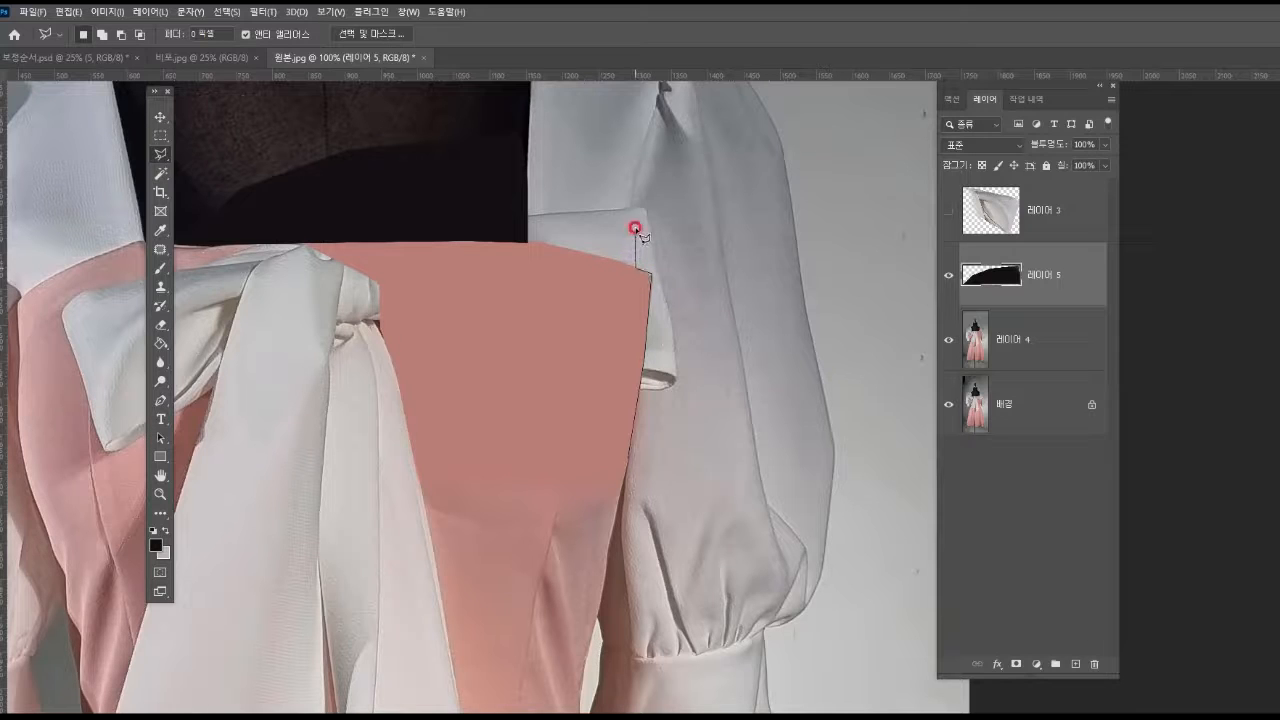
pyautogui.click(646, 157)
pyautogui.click(656, 98)
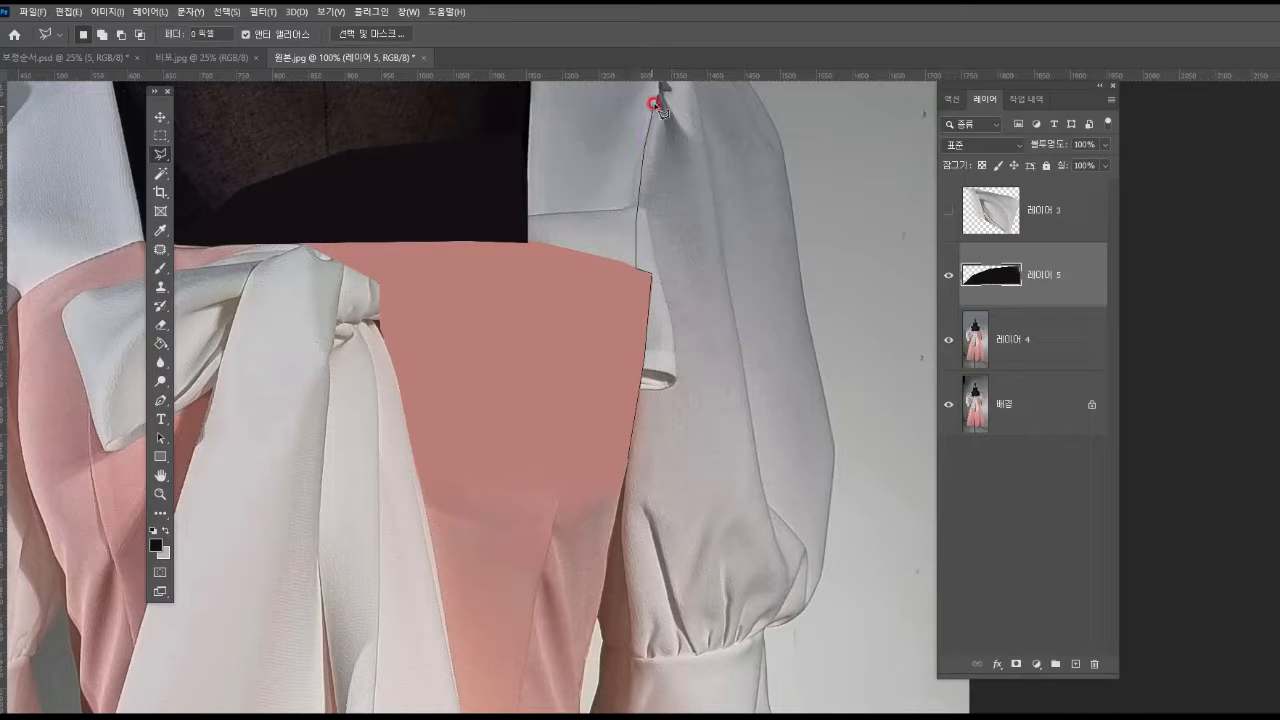
pyautogui.click(714, 302)
pyautogui.click(737, 416)
pyautogui.click(727, 457)
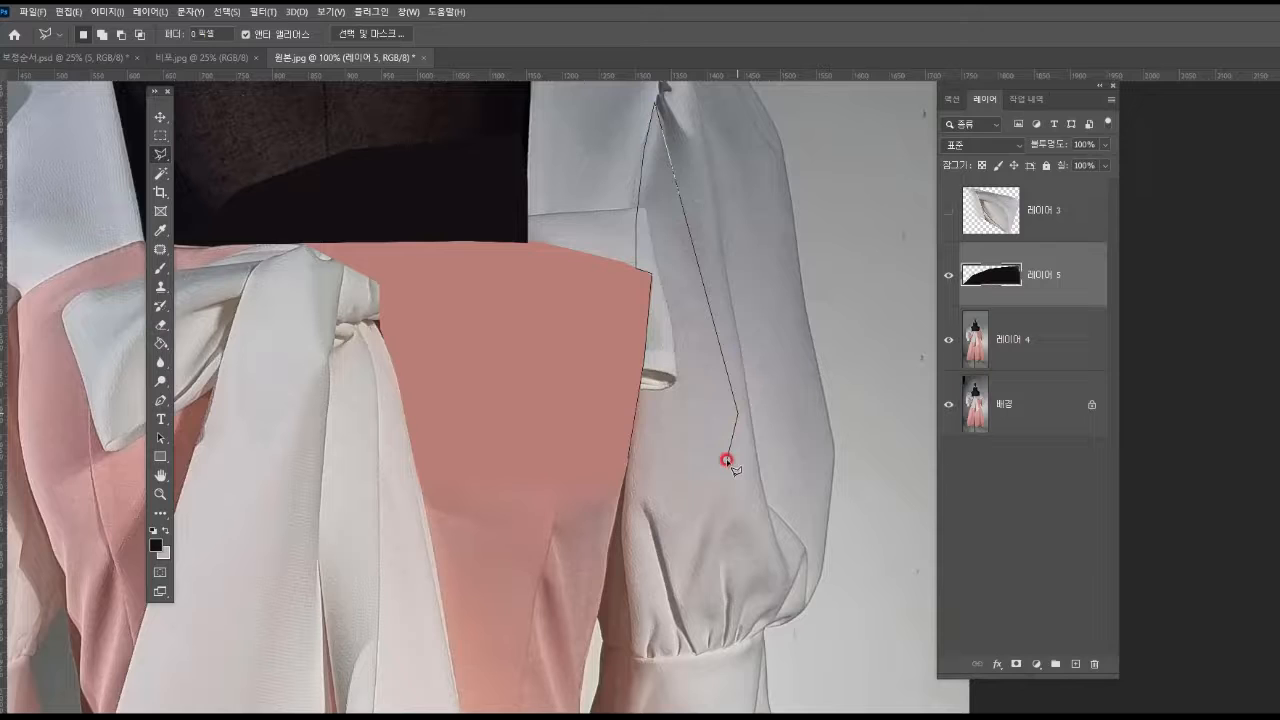
pyautogui.click(648, 479)
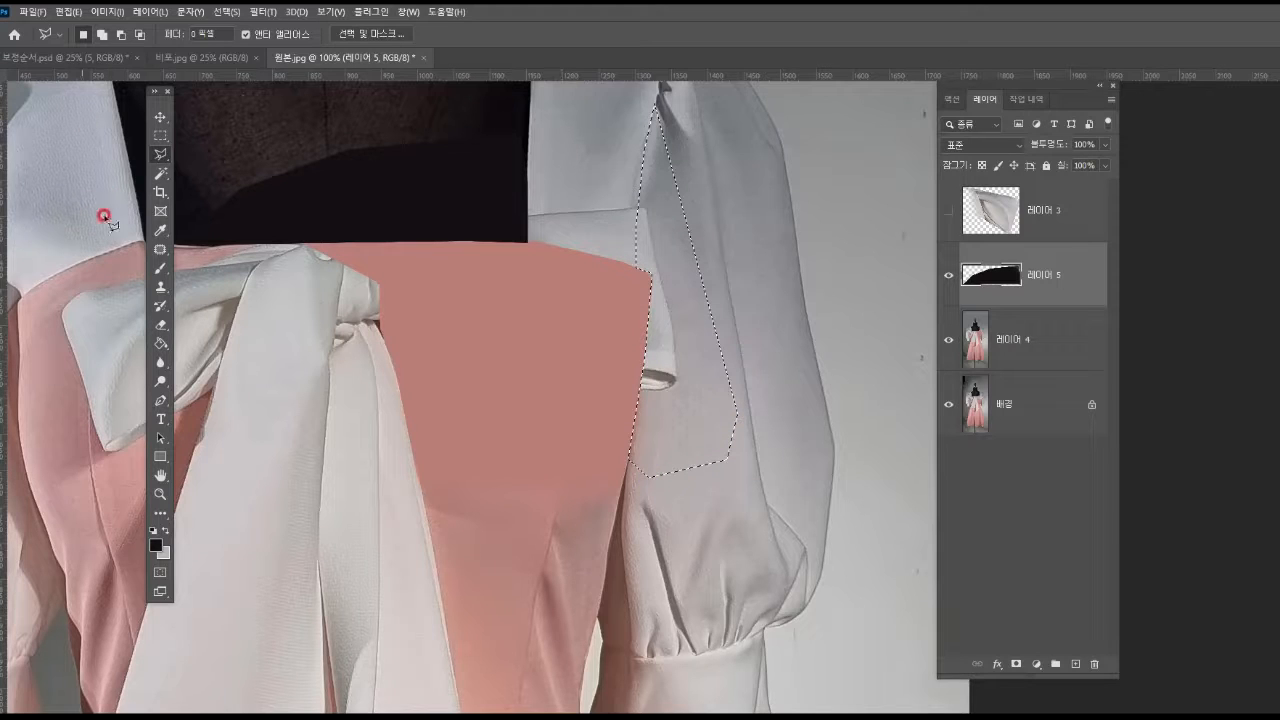
# Step: Paint the selected sleeve area on a new layer with grey sampled from the sleeve, using a soft 300 px brush, and deselect
pyautogui.click(161, 230)
pyautogui.click(684, 278)
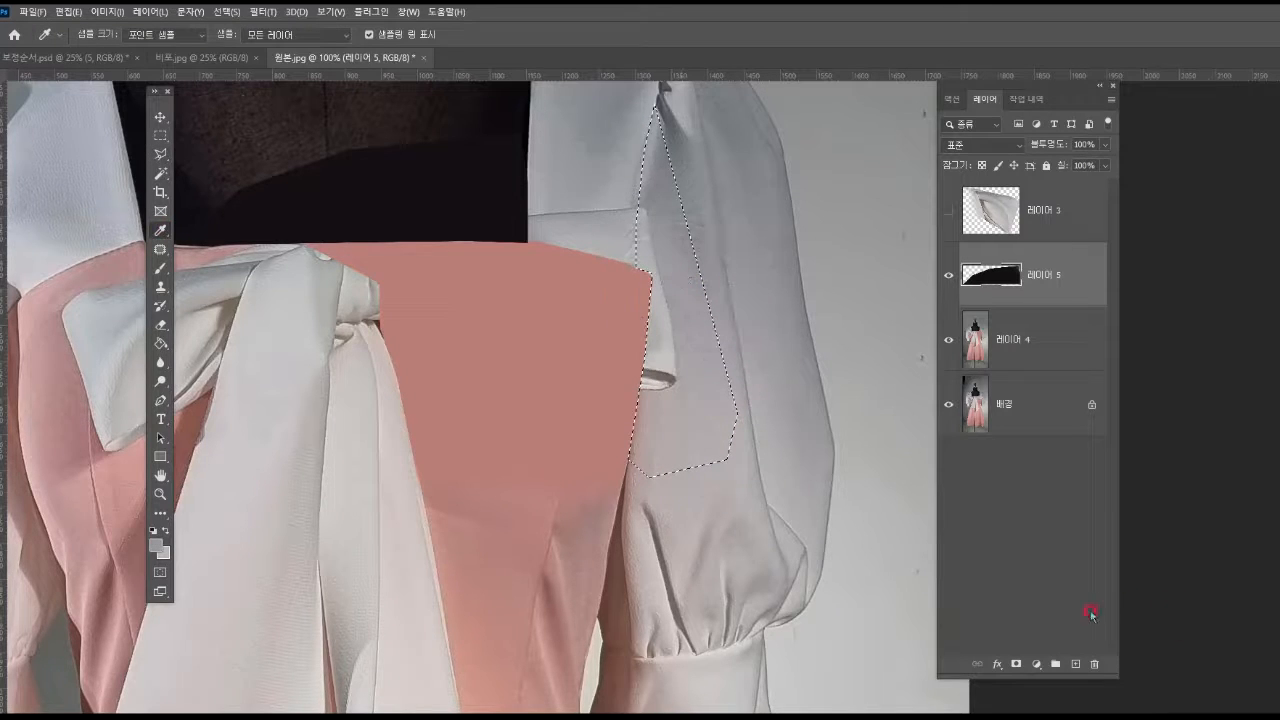
pyautogui.click(1075, 662)
pyautogui.click(652, 334)
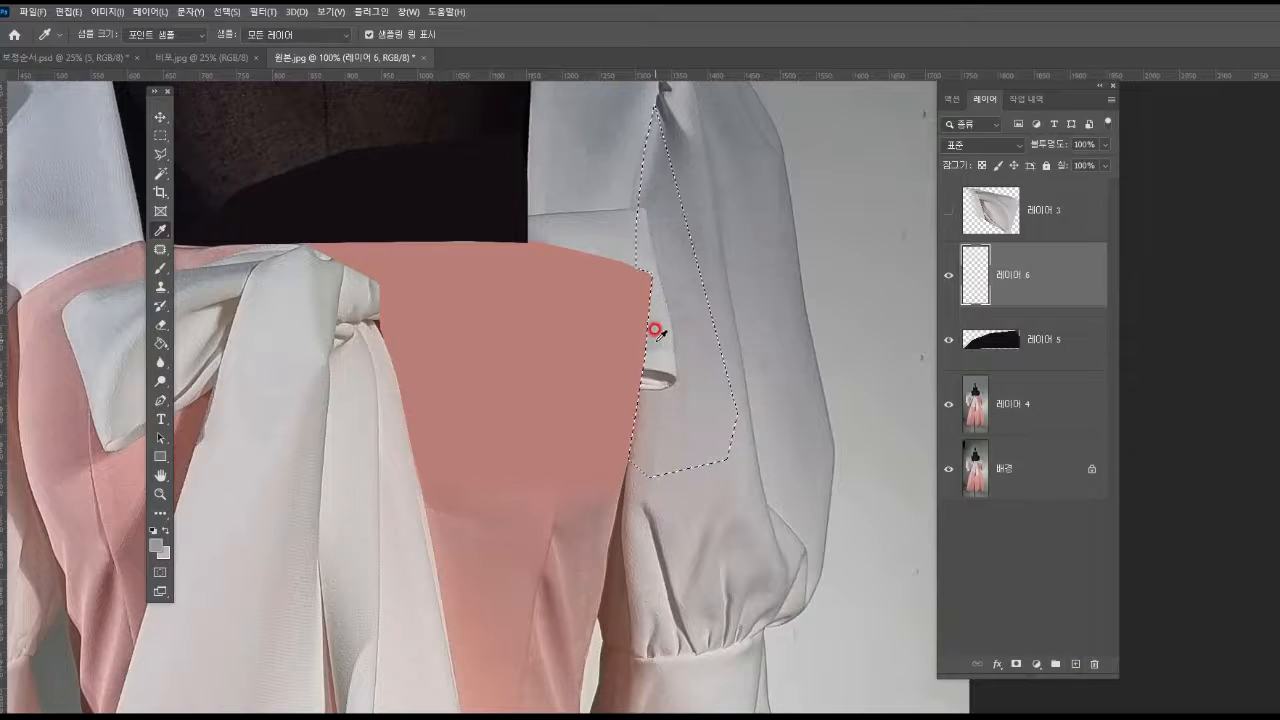
pyautogui.press('b')
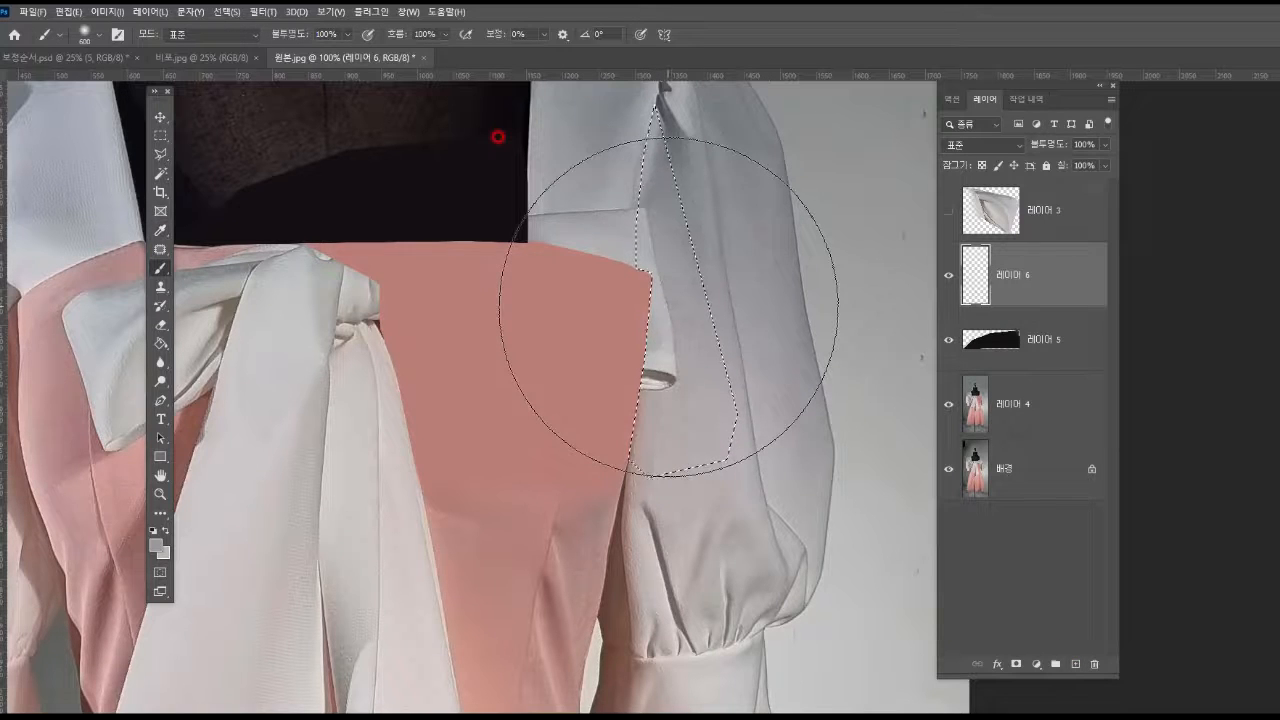
pyautogui.press('[')
pyautogui.press('[')
pyautogui.press('[')
pyautogui.moveTo(677, 230)
pyautogui.mouseDown()
pyautogui.moveTo(681, 396)
pyautogui.moveTo(652, 311)
pyautogui.moveTo(650, 205)
pyautogui.moveTo(643, 281)
pyautogui.moveTo(655, 285)
pyautogui.mouseUp()
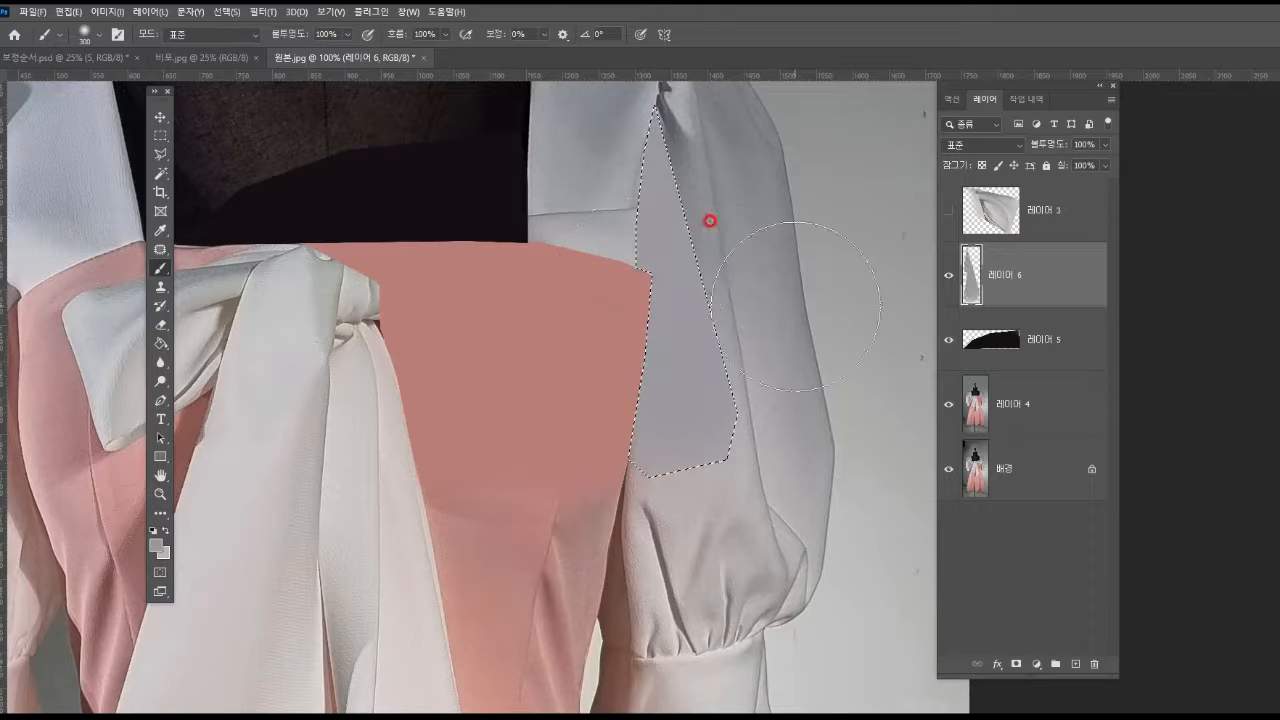
pyautogui.hotkey('ctrl', 'd')
# Step: Blend the edges of the grey sleeve patch into the surrounding fabric with a soft 125 px eraser
pyautogui.moveTo(752, 427); pyautogui.dragTo(757, 440)
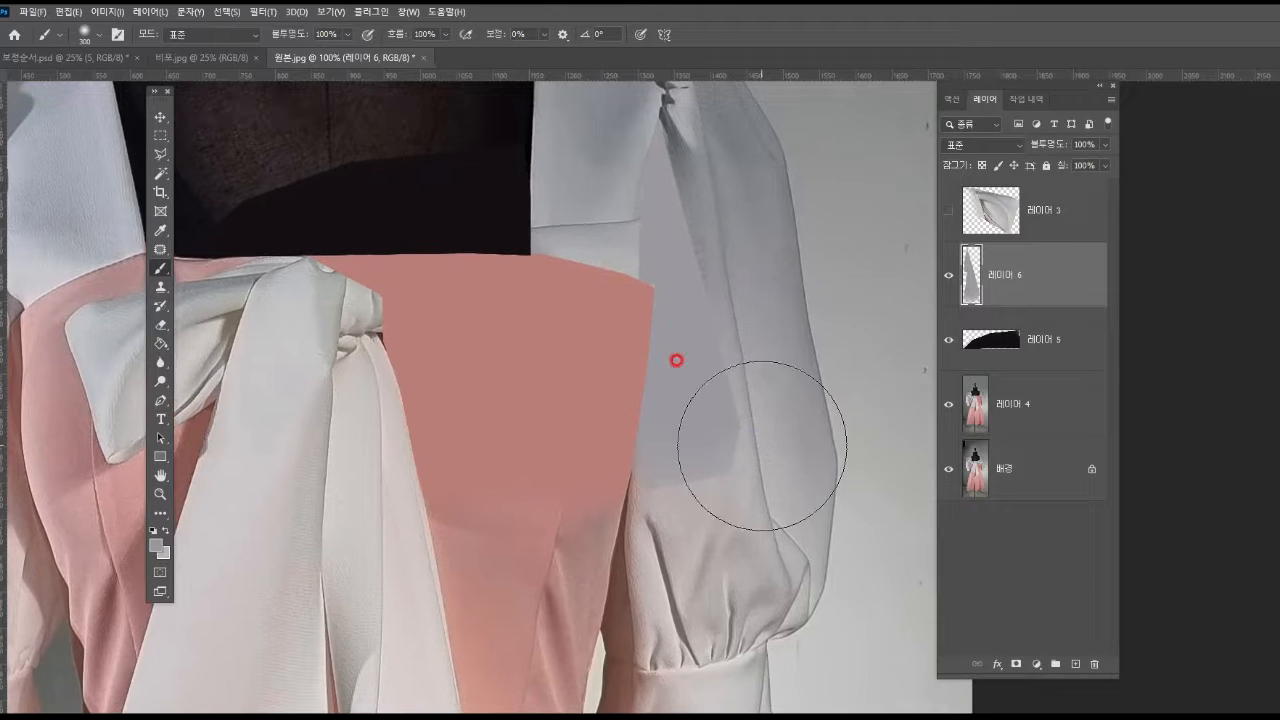
pyautogui.press('e')
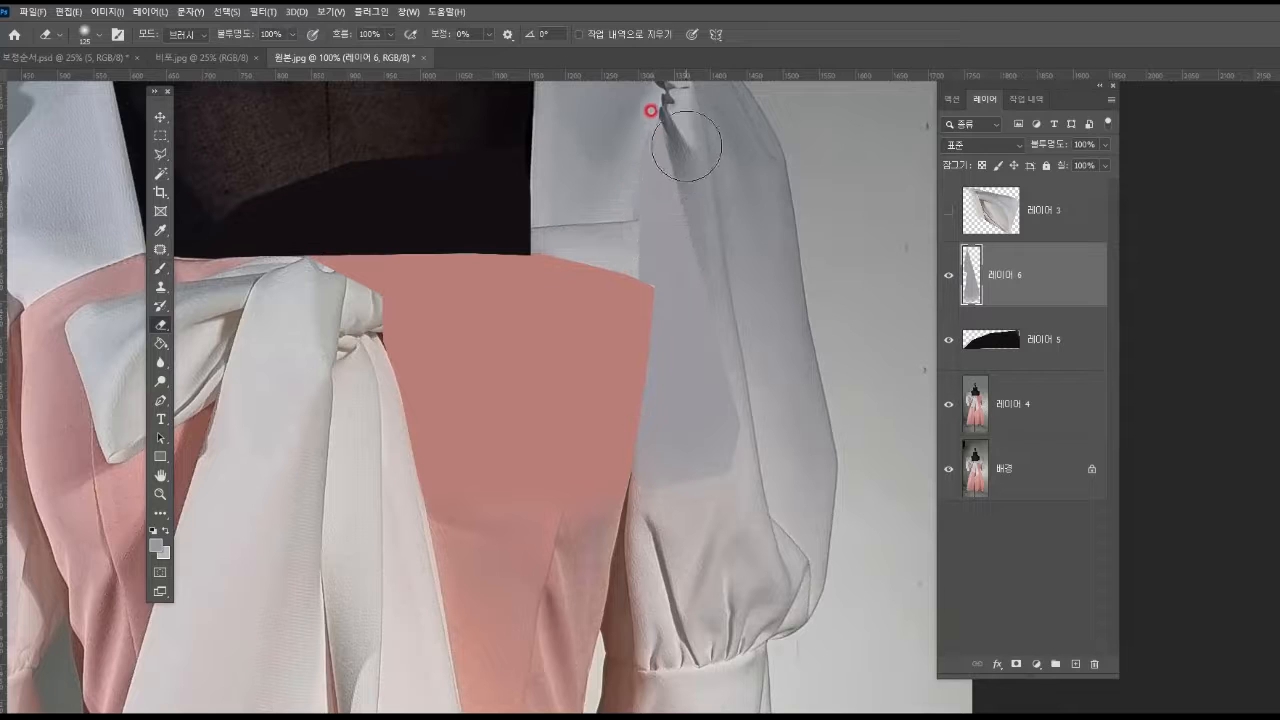
pyautogui.moveTo(705, 233)
pyautogui.mouseDown()
pyautogui.moveTo(766, 443)
pyautogui.moveTo(677, 517)
pyautogui.moveTo(746, 523)
pyautogui.moveTo(726, 289)
pyautogui.moveTo(863, 377)
pyautogui.moveTo(751, 366)
pyautogui.moveTo(808, 302)
pyautogui.mouseUp()
pyautogui.moveTo(540, 190); pyautogui.dragTo(576, 251)
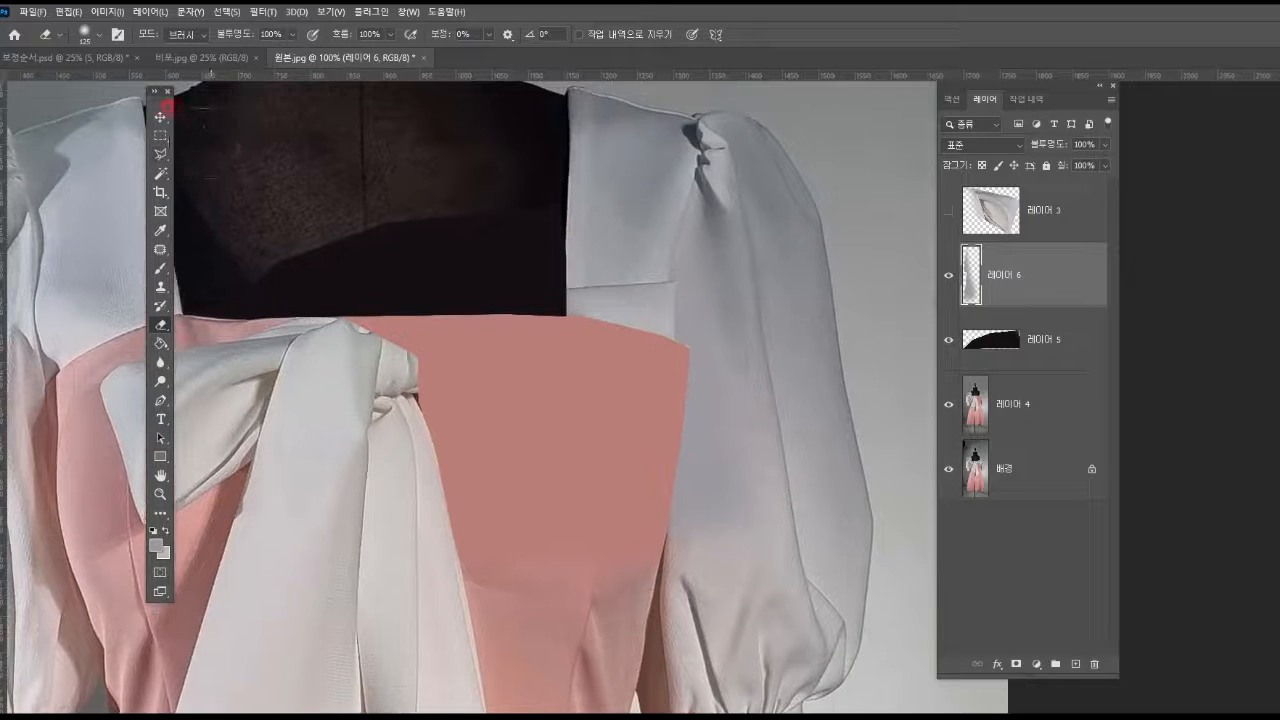
# Step: Outline the right shoulder panel between the neckline edge and the sleeve seam, down to the bodice top, with the Polygonal Lasso
pyautogui.click(161, 155)
pyautogui.click(557, 331)
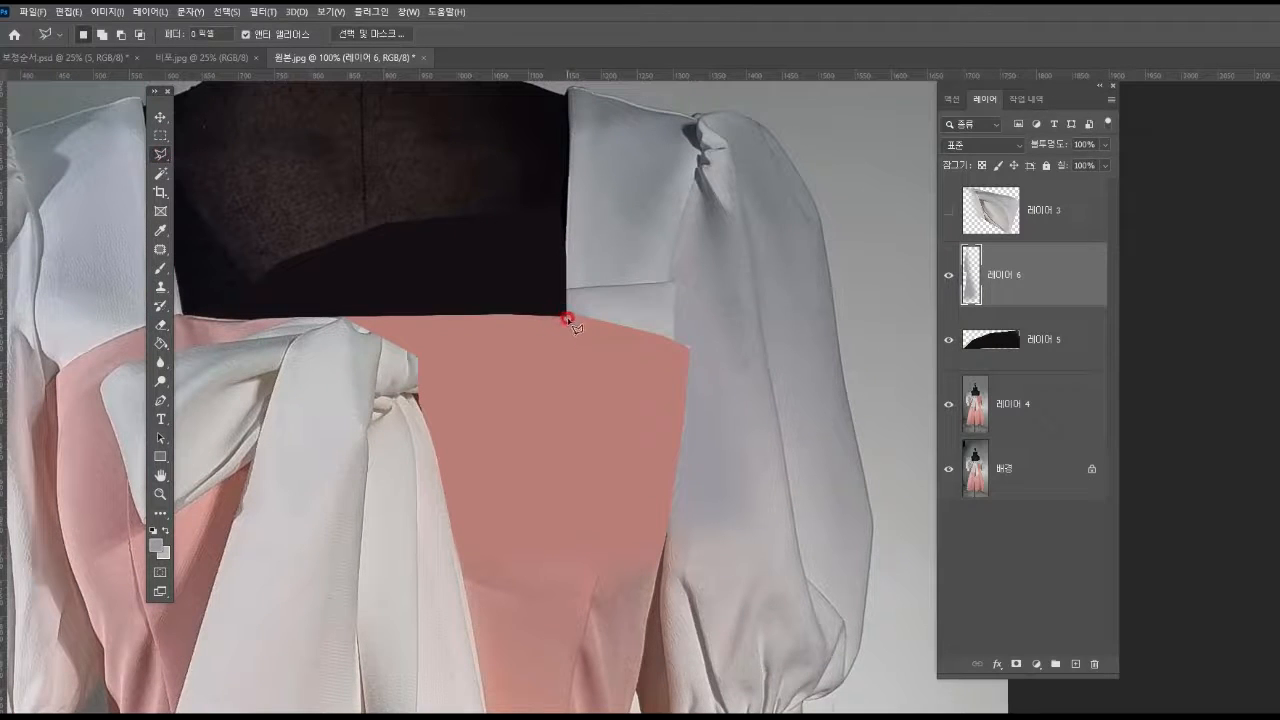
pyautogui.click(606, 321)
pyautogui.click(640, 330)
pyautogui.click(670, 300)
pyautogui.click(681, 211)
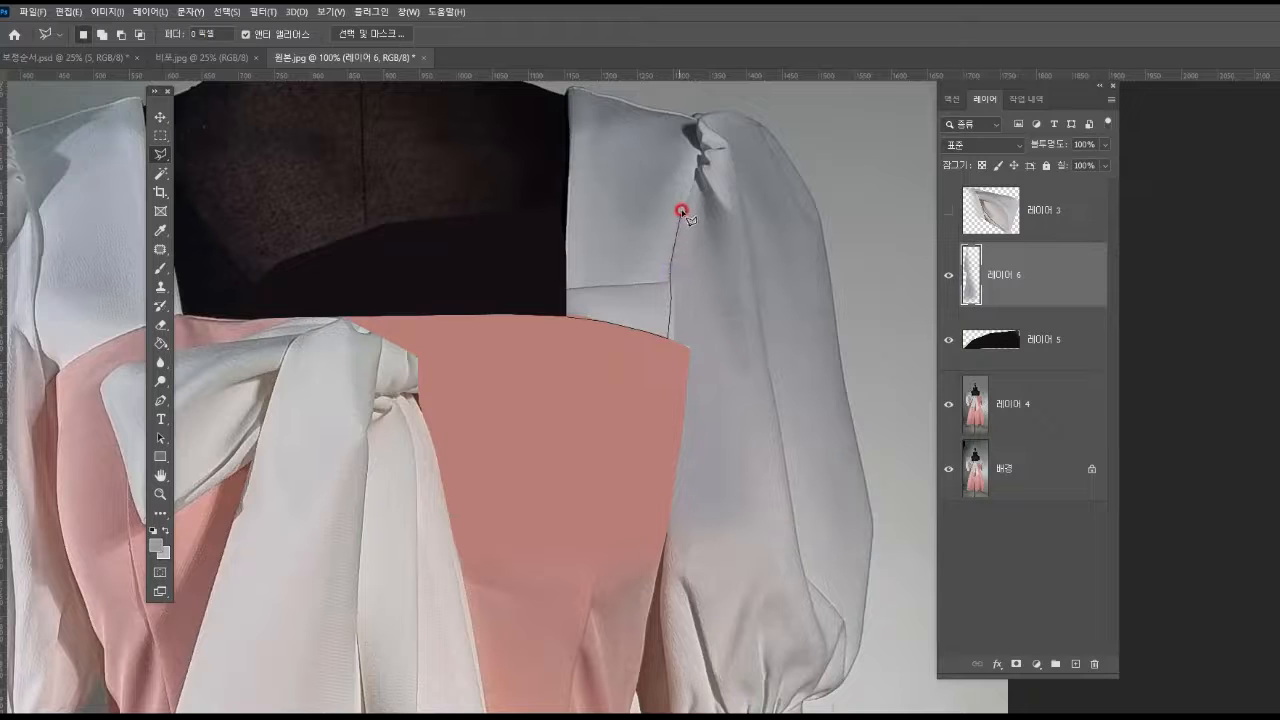
pyautogui.click(572, 158)
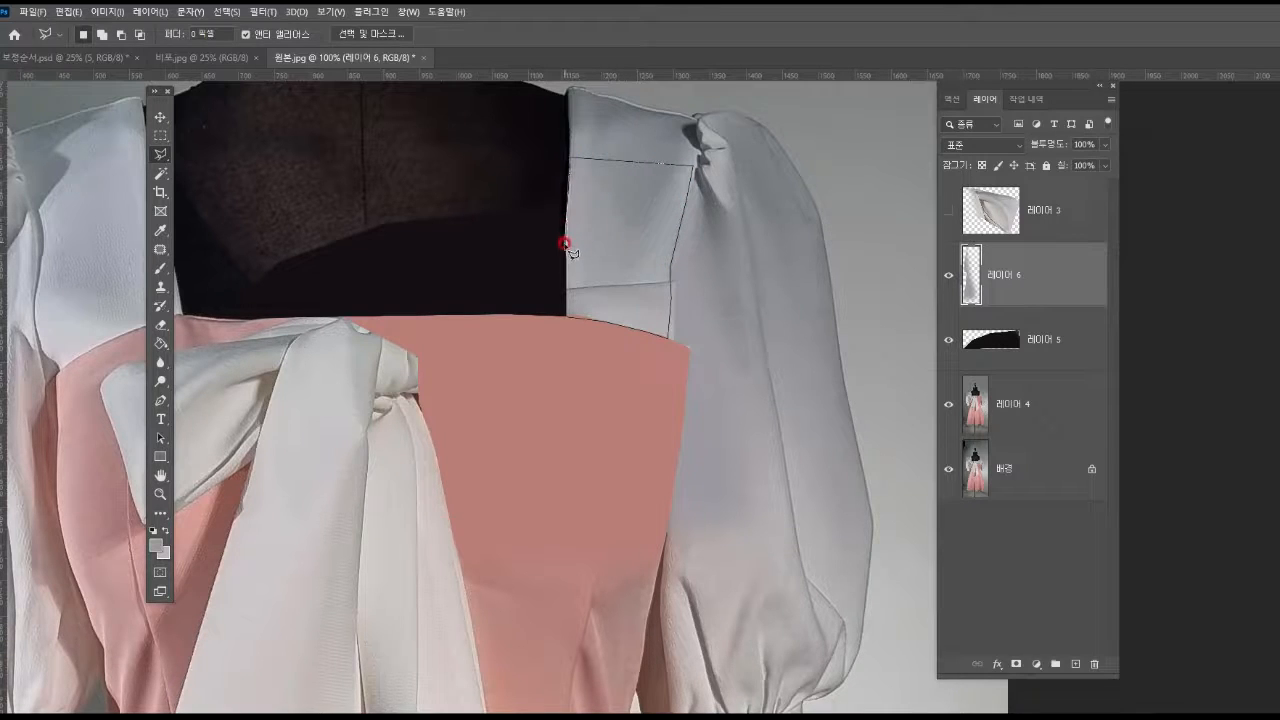
pyautogui.click(566, 297)
pyautogui.doubleClick(566, 312)
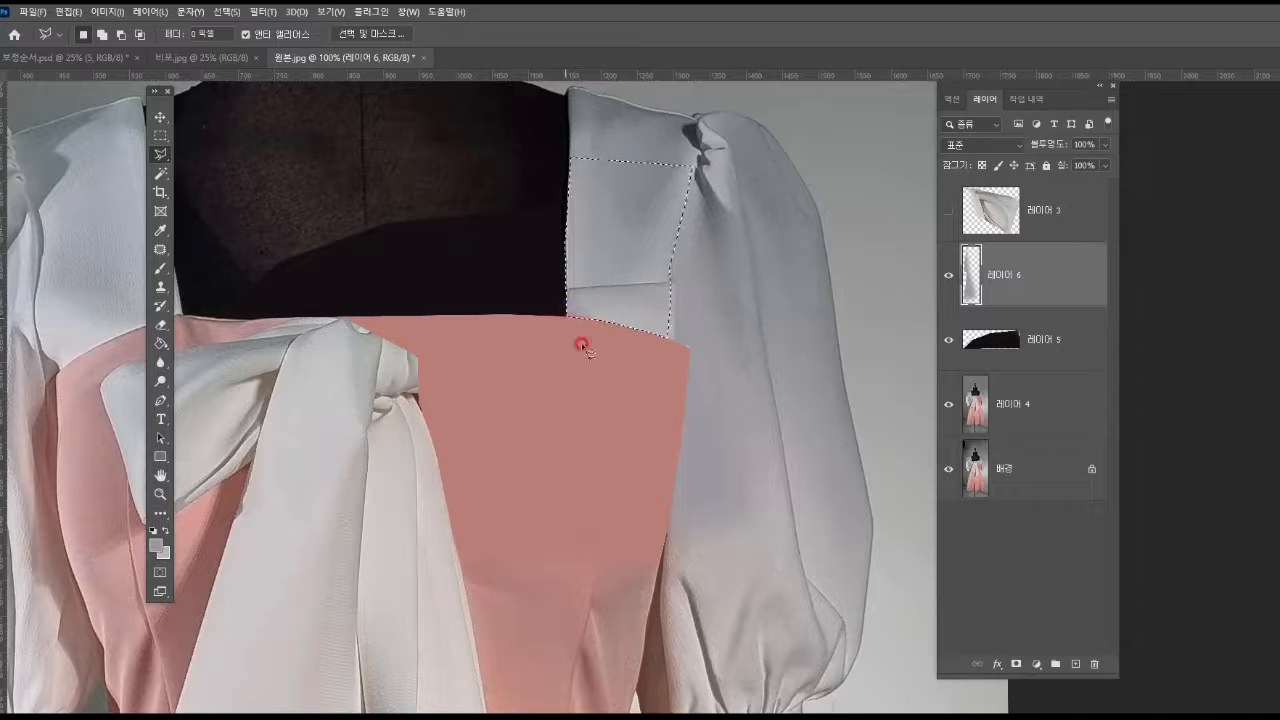
# Step: Paint the selected shoulder panel on a new layer with grey sampled from the panel, using a soft 300 px brush, and deselect
pyautogui.click(160, 231)
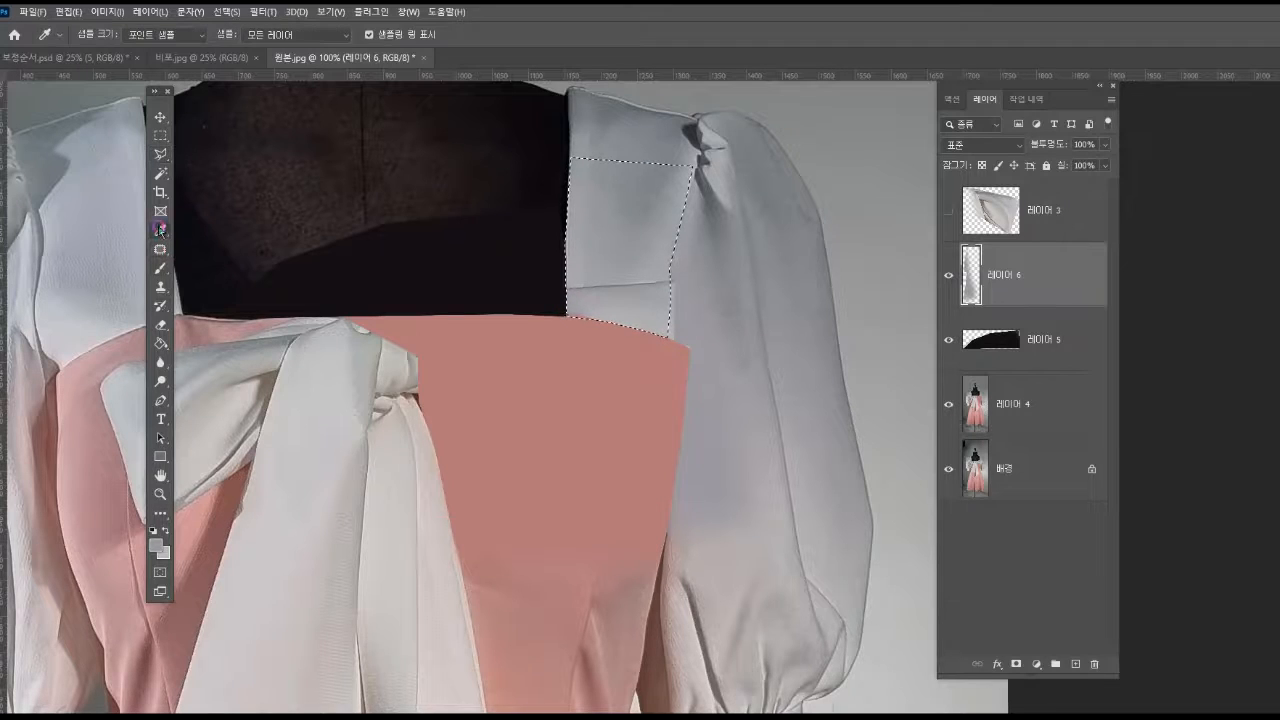
pyautogui.click(609, 233)
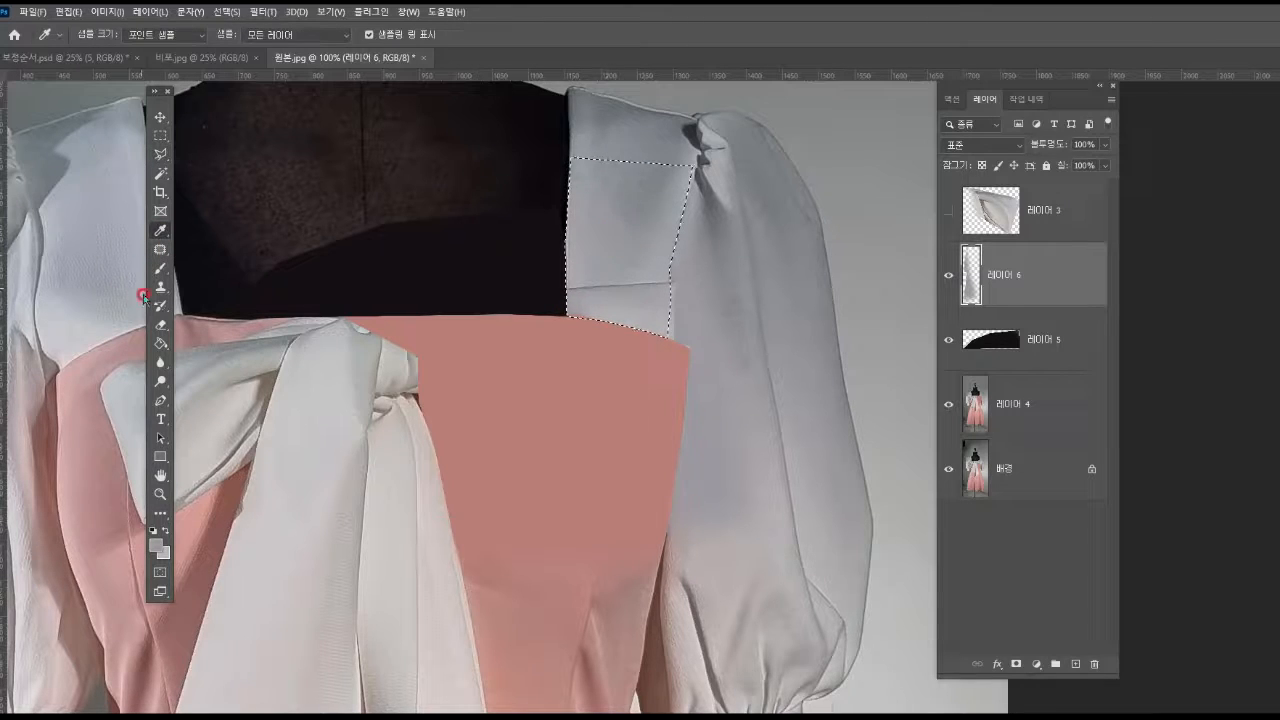
pyautogui.click(160, 268)
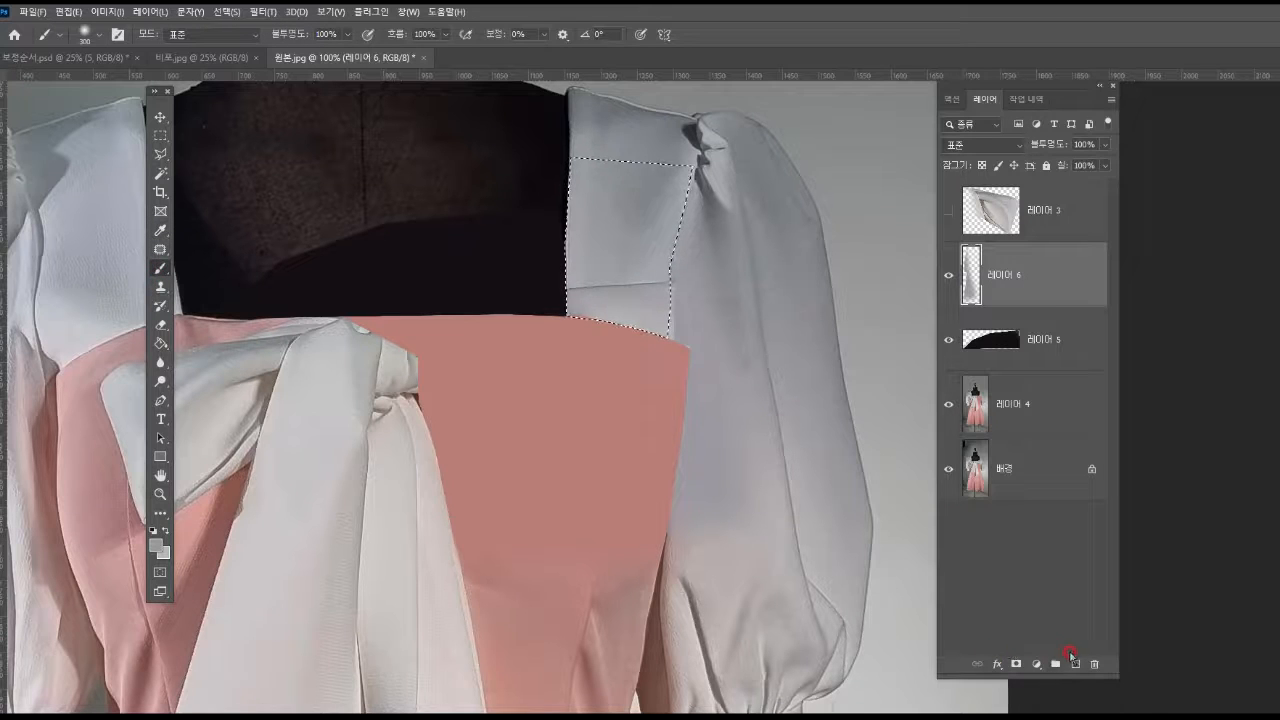
pyautogui.click(1071, 657)
pyautogui.moveTo(586, 257); pyautogui.dragTo(603, 263)
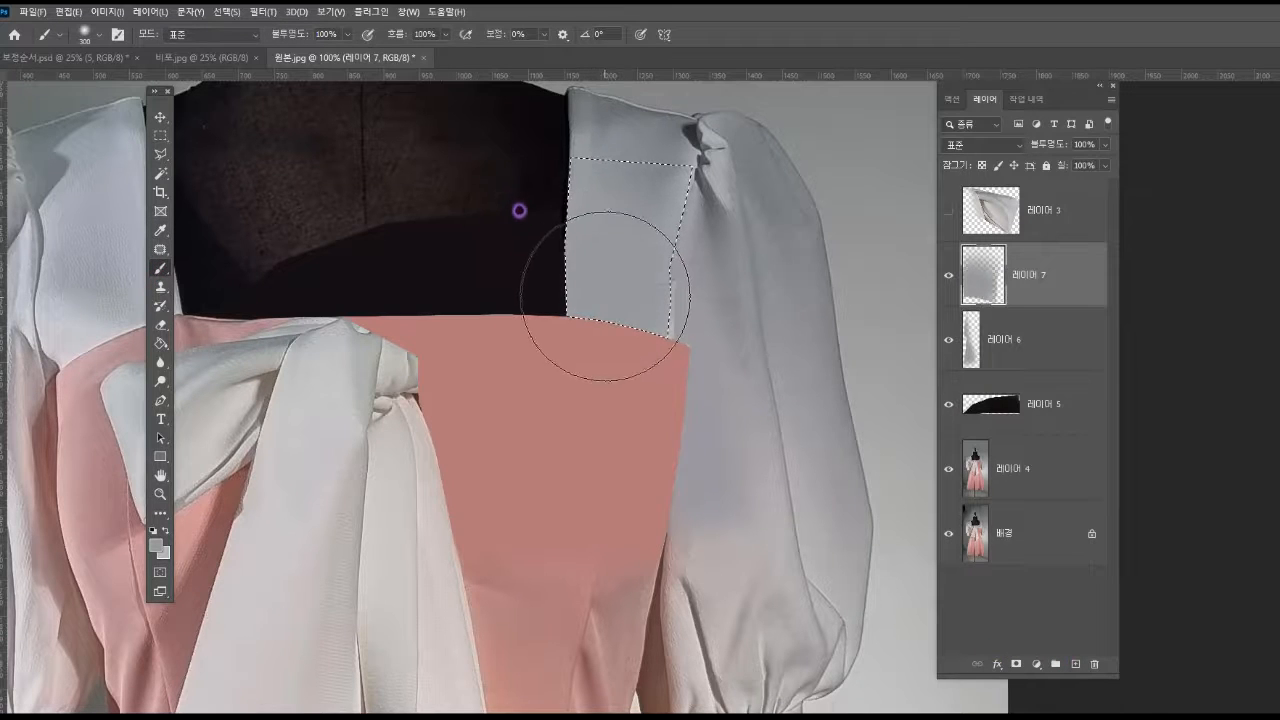
pyautogui.hotkey('ctrl', 'd')
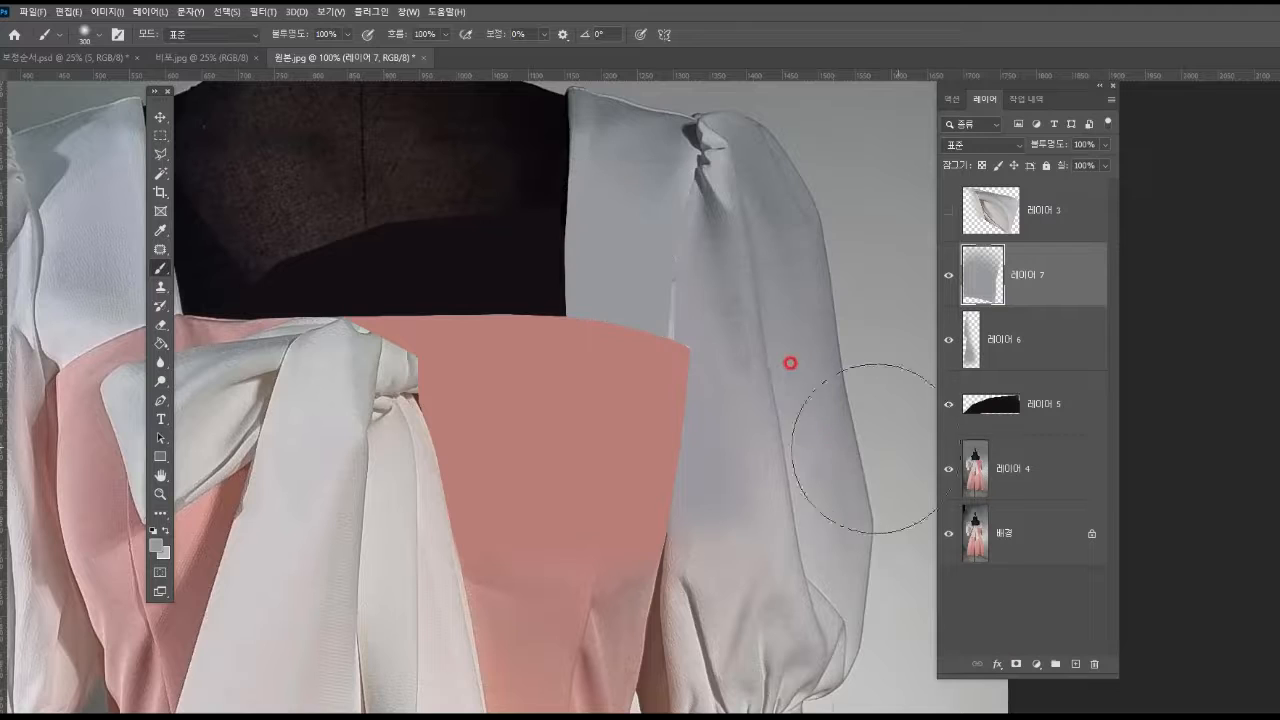
# Step: Select the light sliver along the sleeve seam above the bodice corner, paint it over with sampled fabric grey, and deselect
pyautogui.click(160, 153)
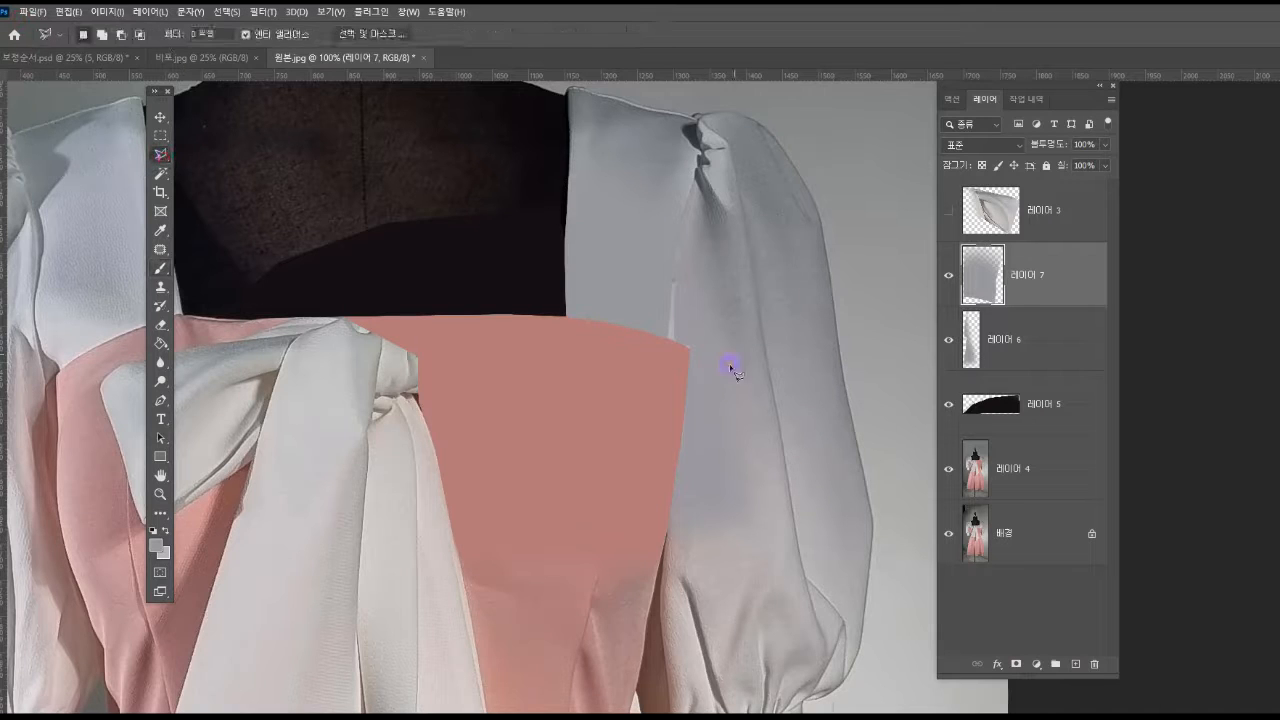
pyautogui.moveTo(676, 352); pyautogui.dragTo(677, 353)
pyautogui.moveTo(671, 287)
pyautogui.mouseDown()
pyautogui.moveTo(678, 262)
pyautogui.moveTo(691, 348)
pyautogui.moveTo(677, 345)
pyautogui.mouseUp()
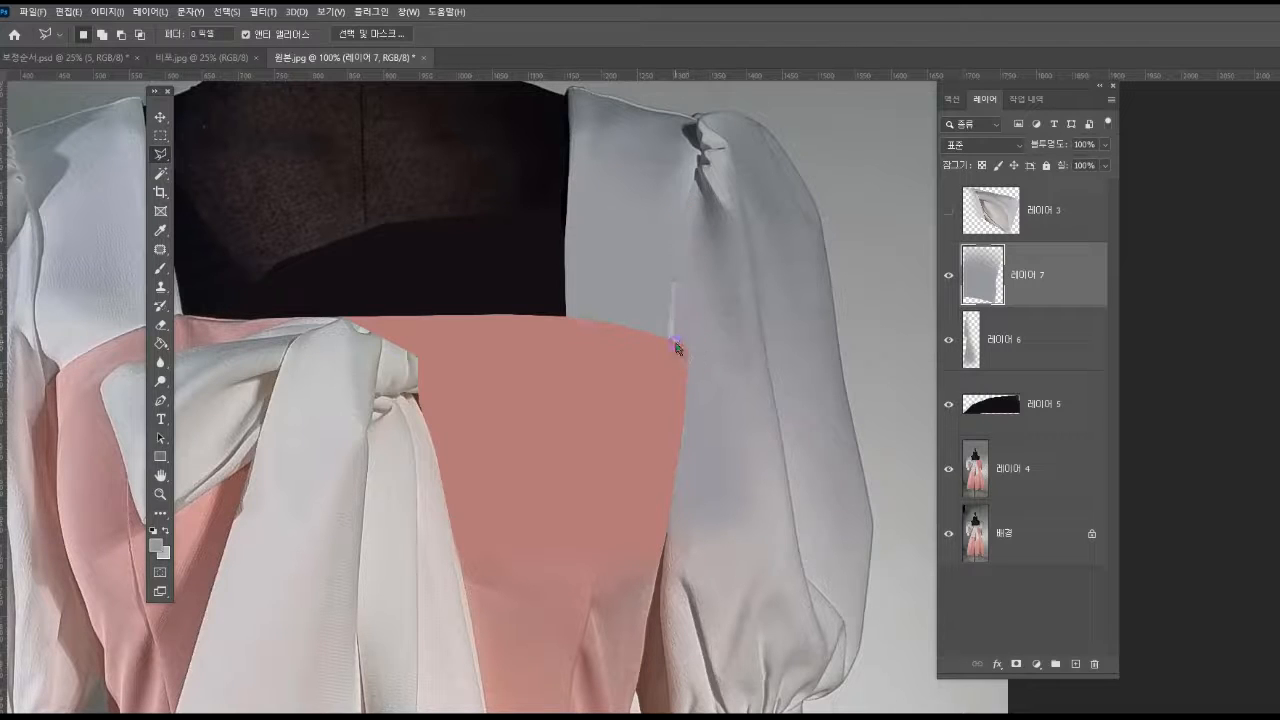
pyautogui.click(160, 230)
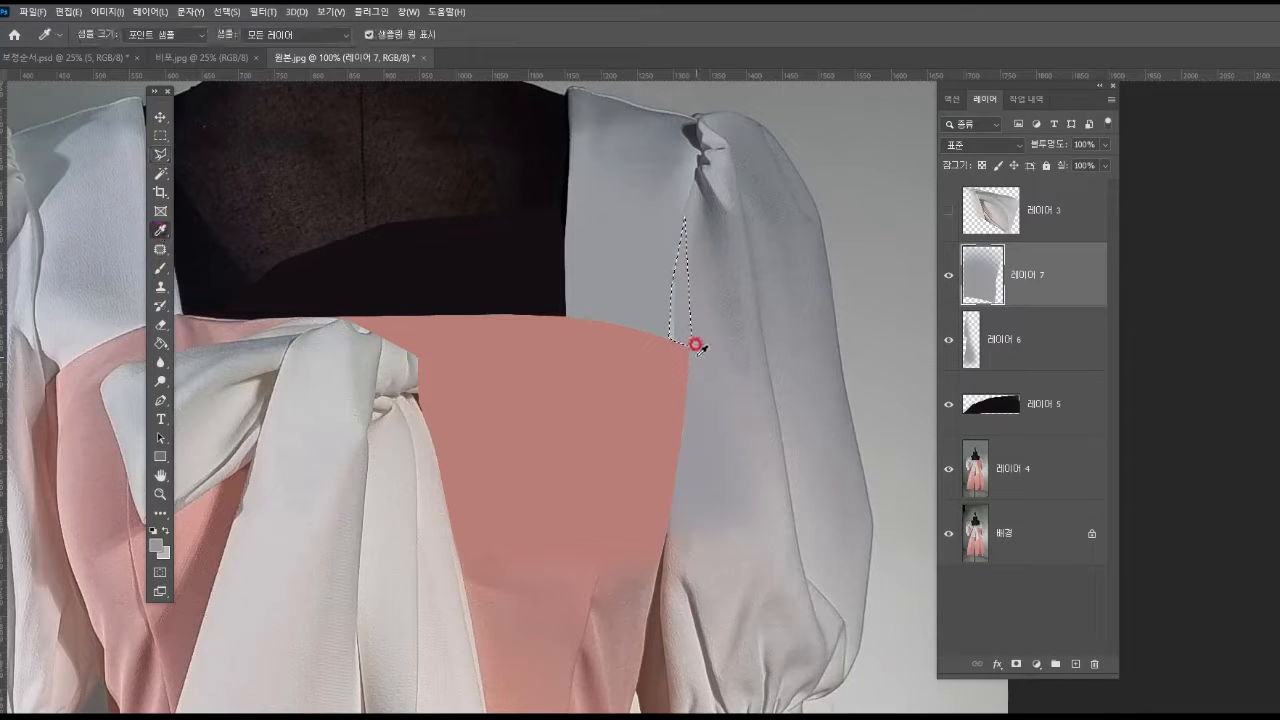
pyautogui.click(160, 268)
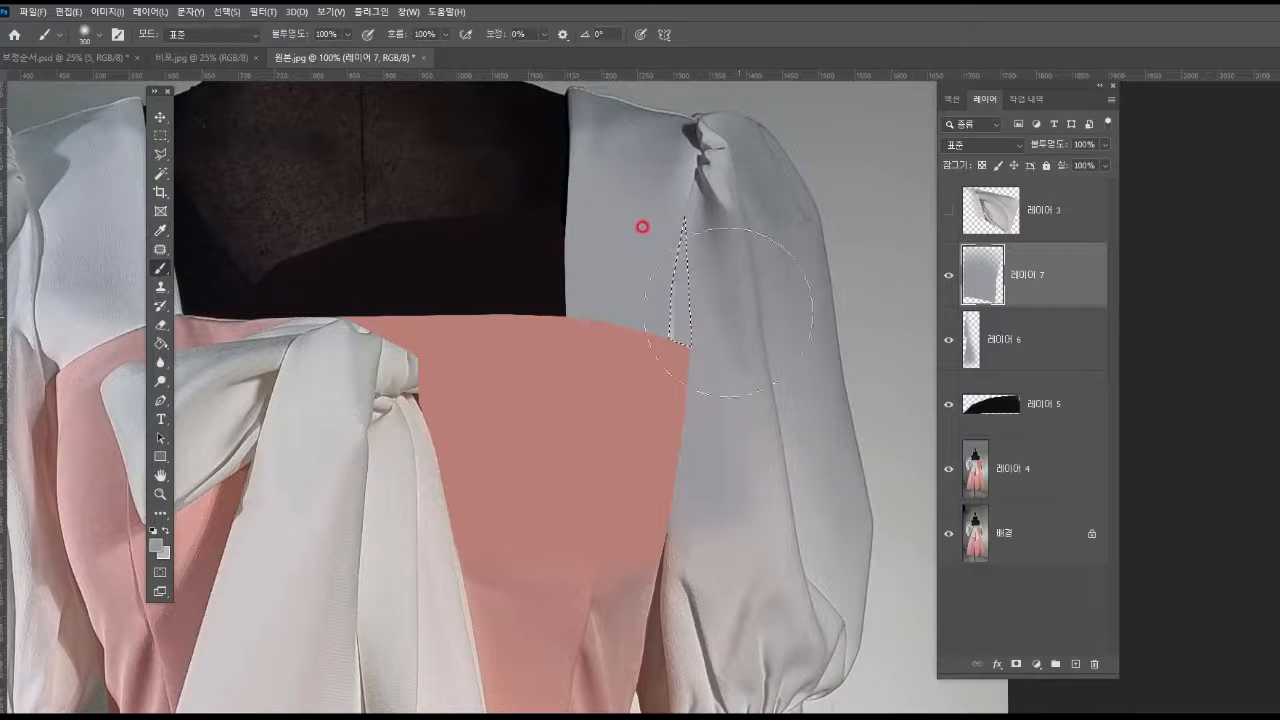
pyautogui.hotkey('ctrl', 'd')
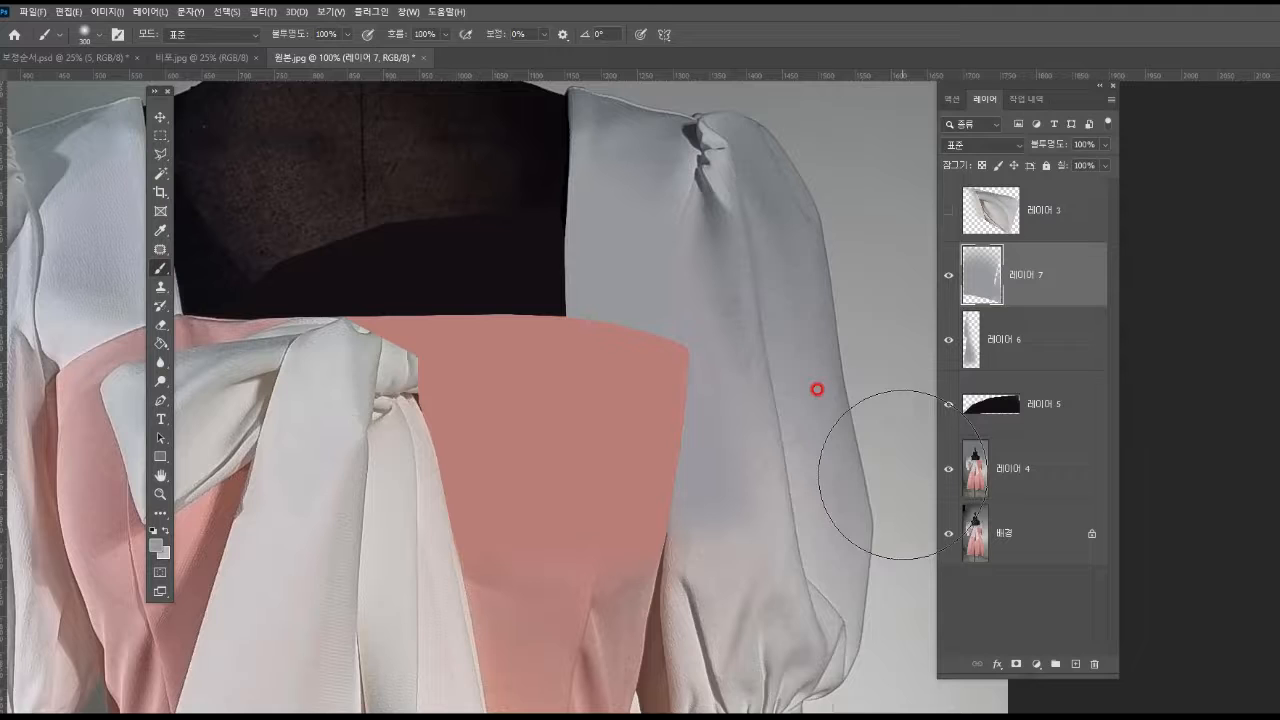
# Step: Show the hidden layer with the mirrored bow loop so it sits over the repaired dress
pyautogui.click(160, 494)
pyautogui.keyDown('alt'); pyautogui.click(634, 491); pyautogui.keyUp('alt')
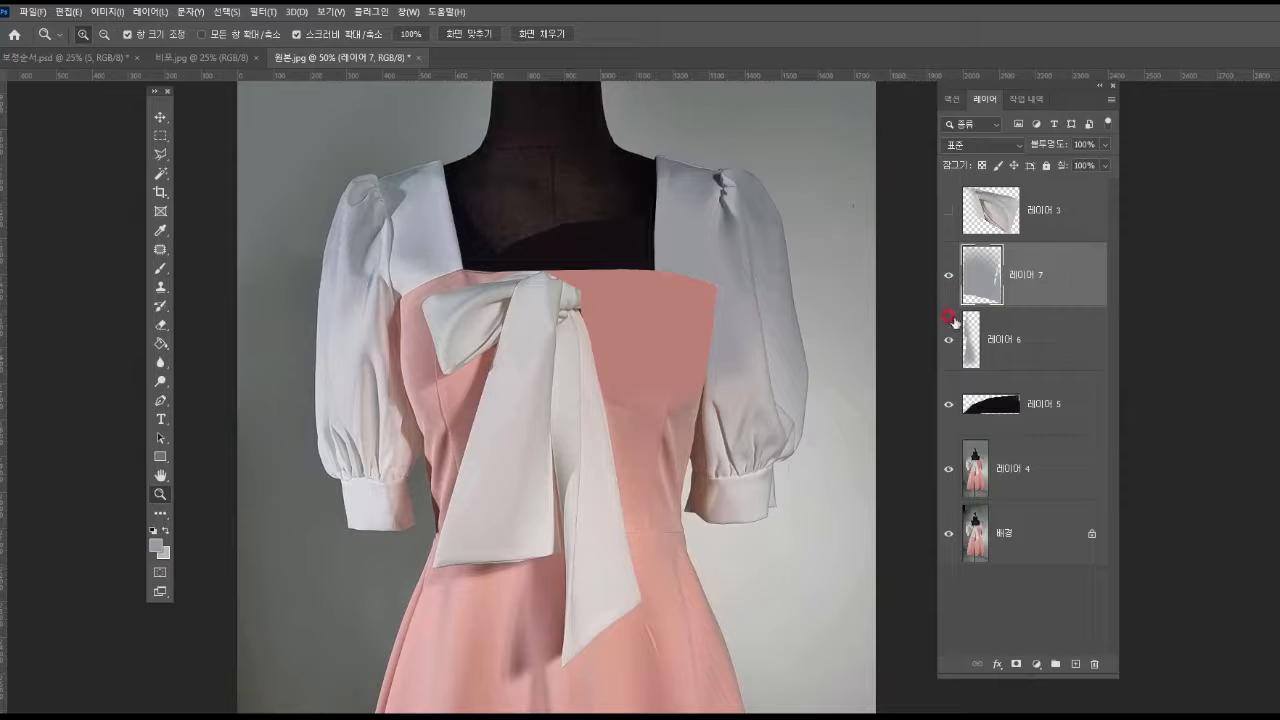
pyautogui.click(947, 212)
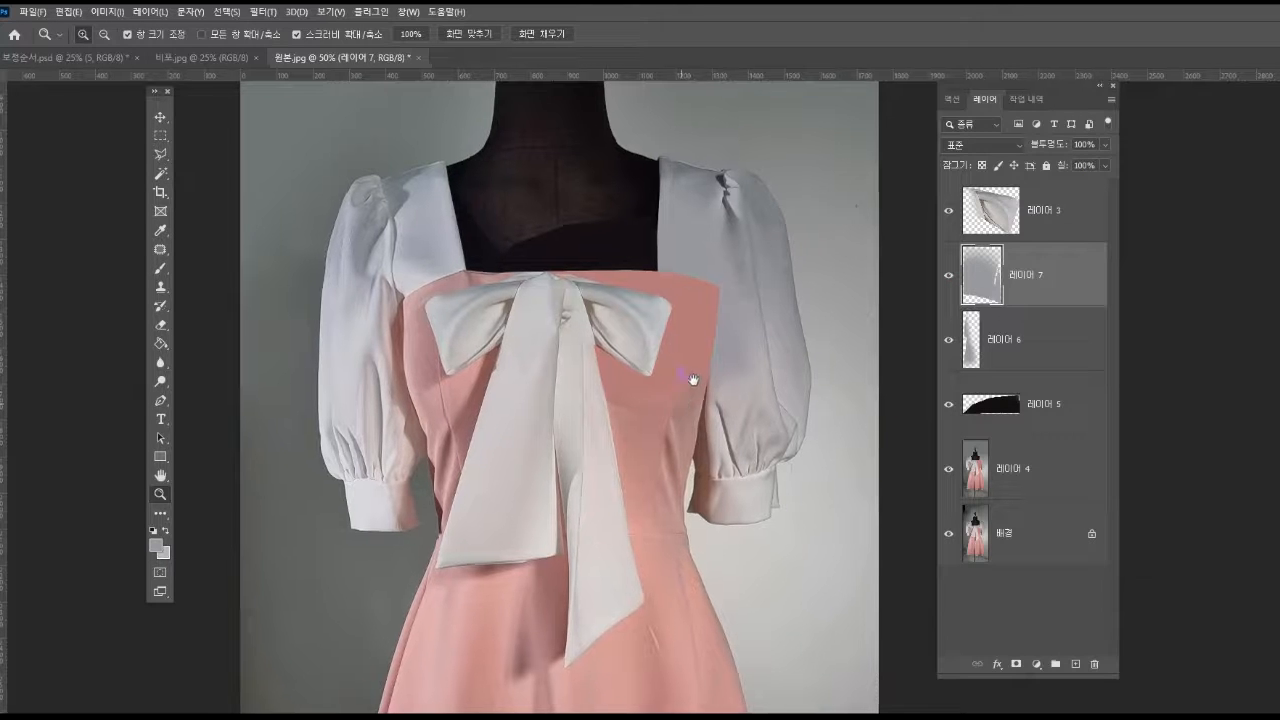
# Step: Start a Warp transform on the mirrored bow loop layer and adjust its inner lower edge where it meets the ribbon tail
pyautogui.click(645, 365)
pyautogui.click(632, 343)
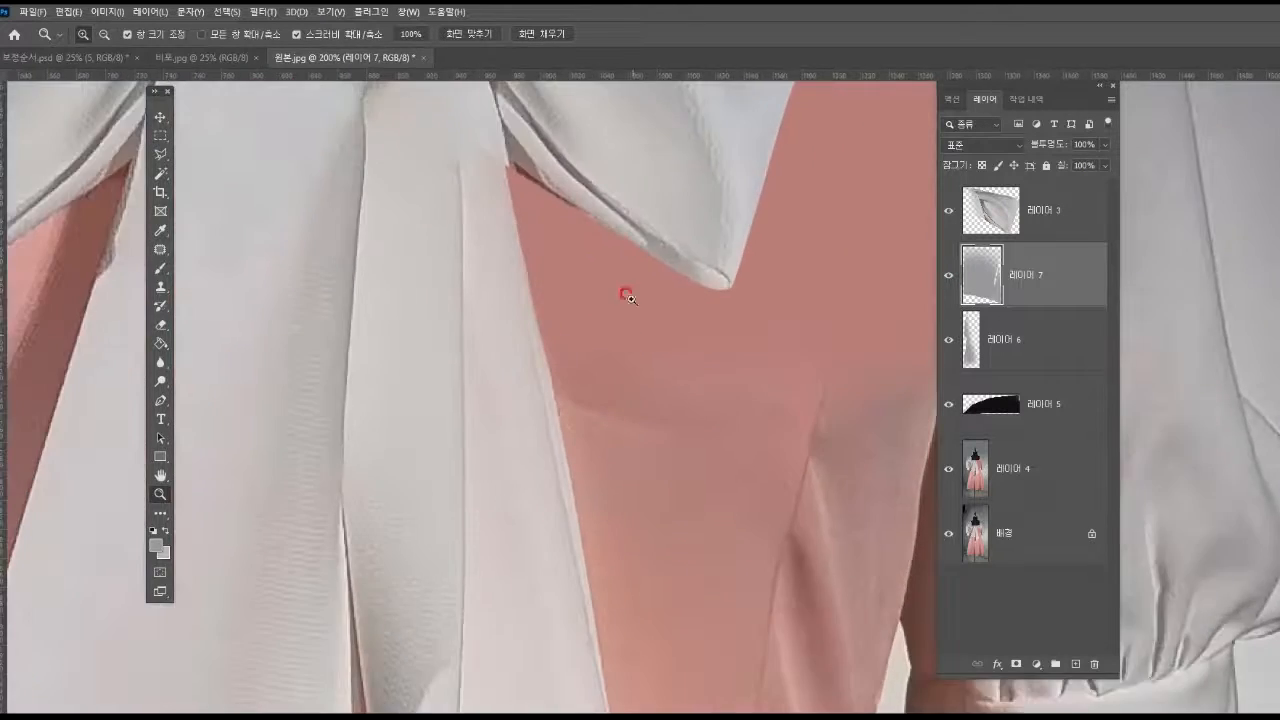
pyautogui.moveTo(607, 348); pyautogui.dragTo(633, 421)
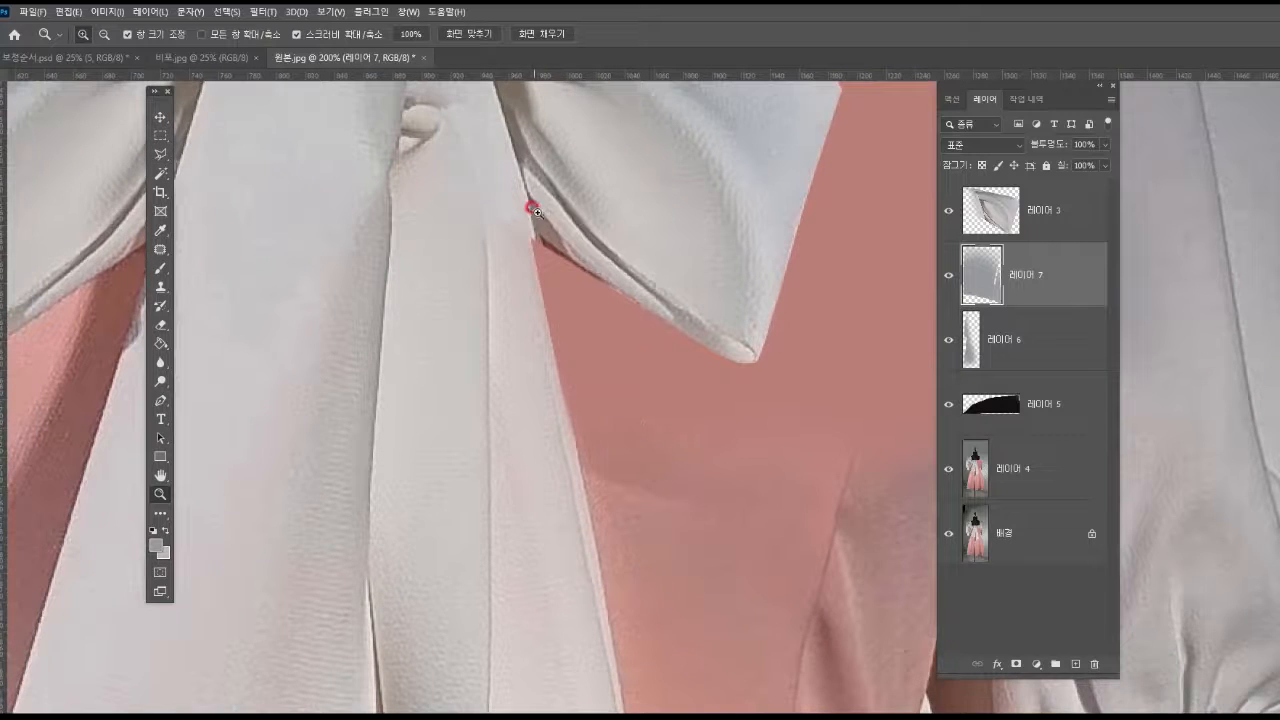
pyautogui.moveTo(549, 241); pyautogui.dragTo(570, 375)
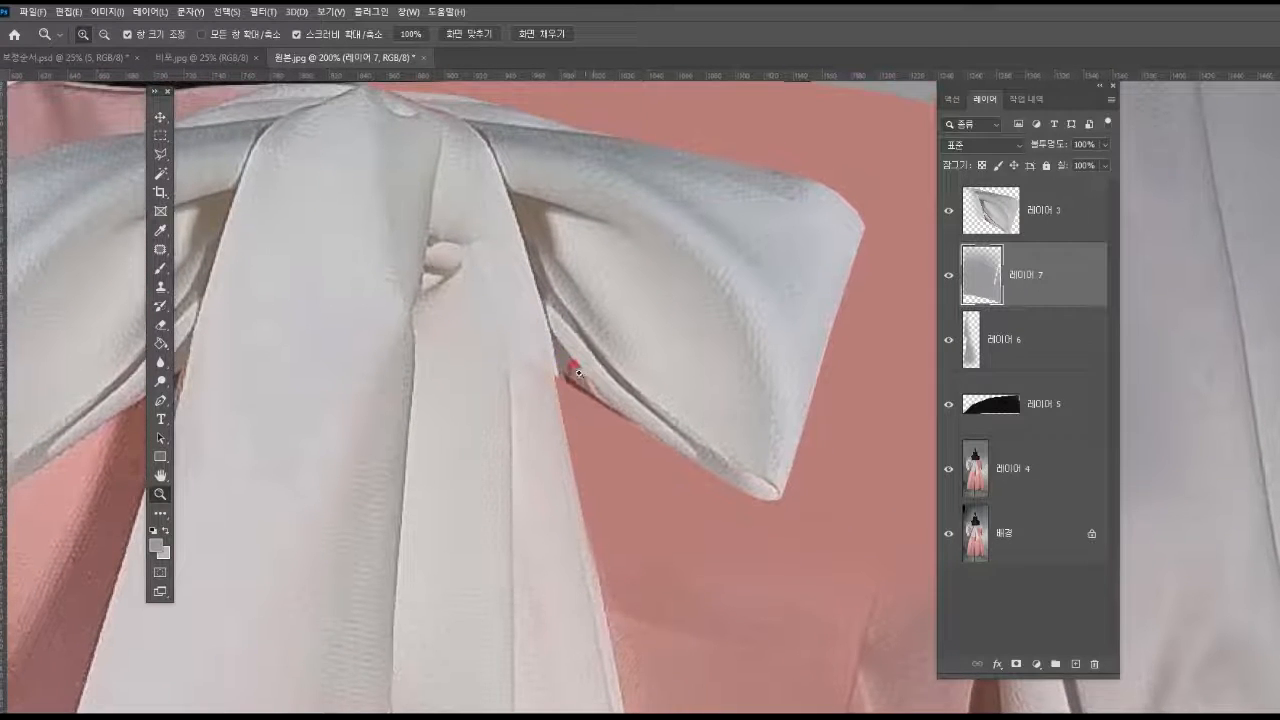
pyautogui.click(1043, 207)
pyautogui.hotkey('ctrl', 't')
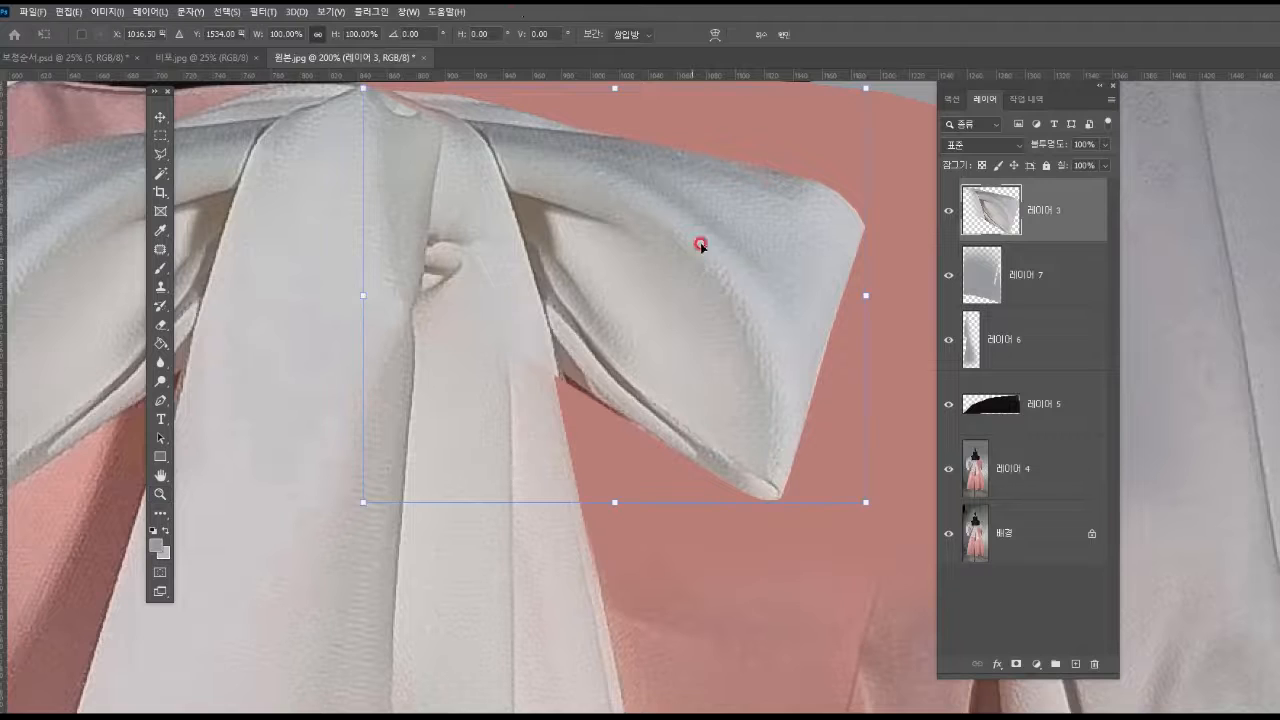
pyautogui.click(712, 40)
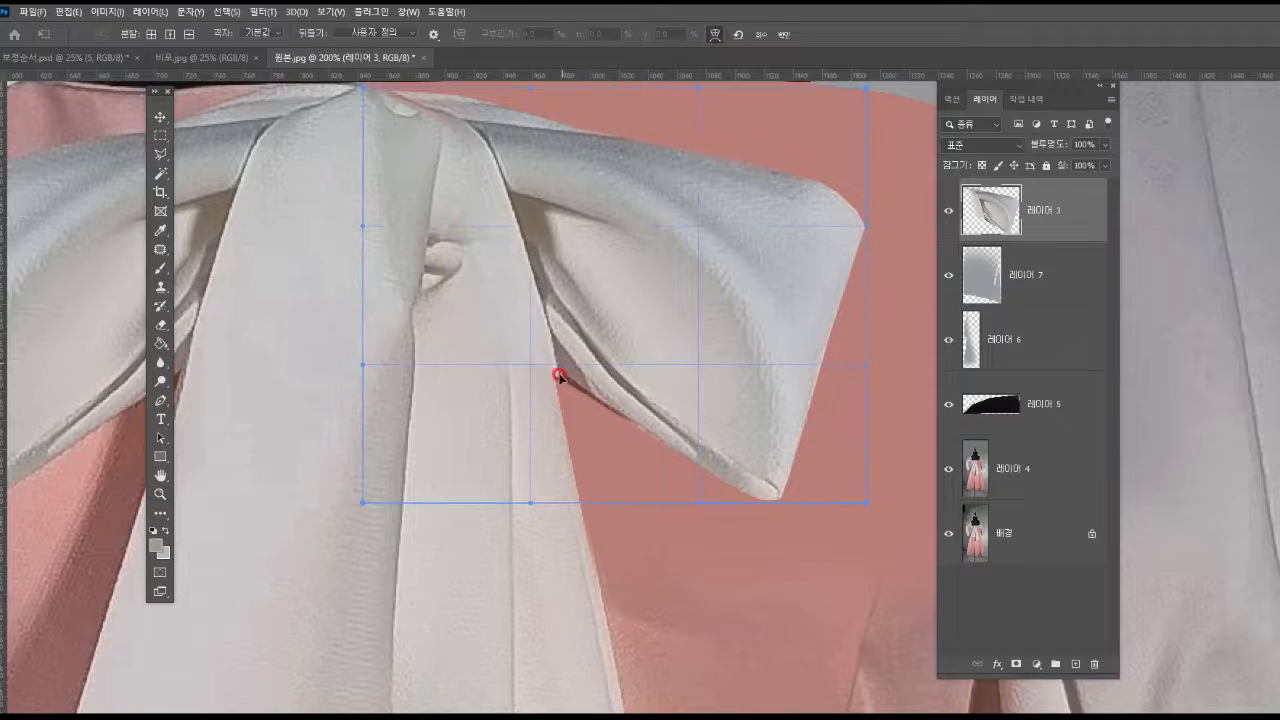
pyautogui.moveTo(539, 383); pyautogui.dragTo(559, 404)
pyautogui.click(602, 356)
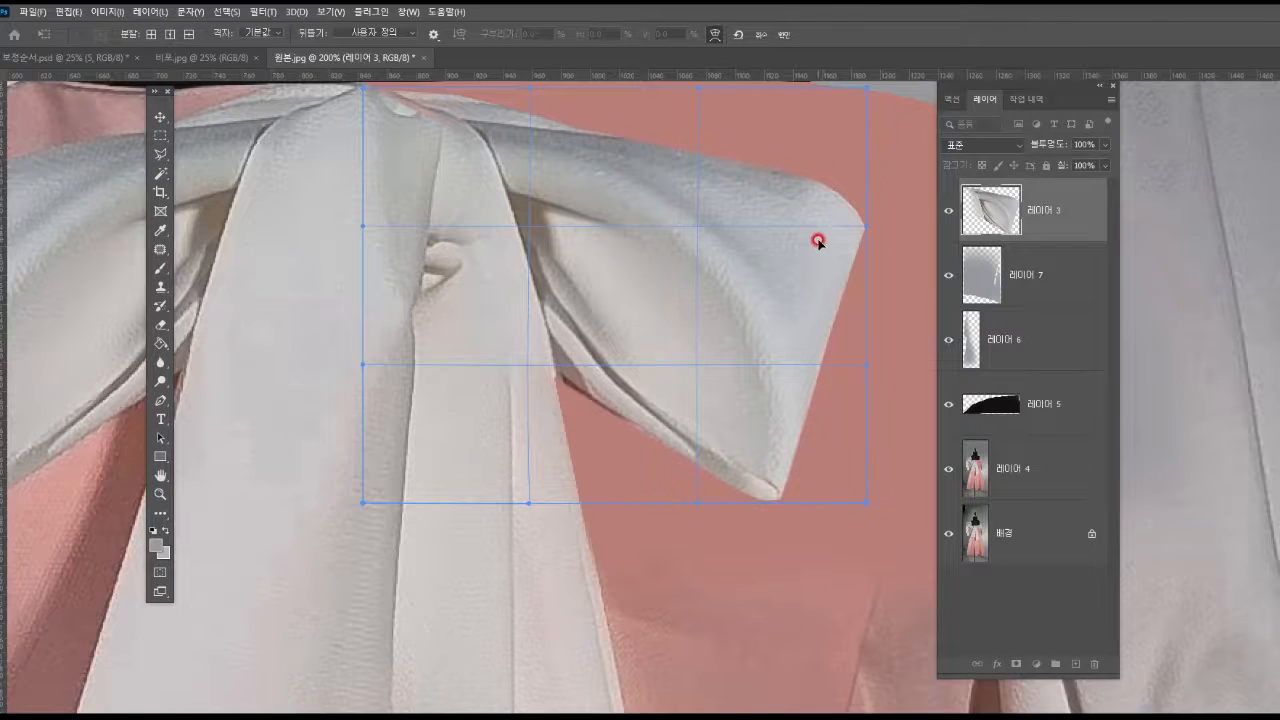
# Step: Warp the outer upper corner of the mirrored loop slightly outward and apply the transform
pyautogui.moveTo(812, 237); pyautogui.dragTo(854, 274)
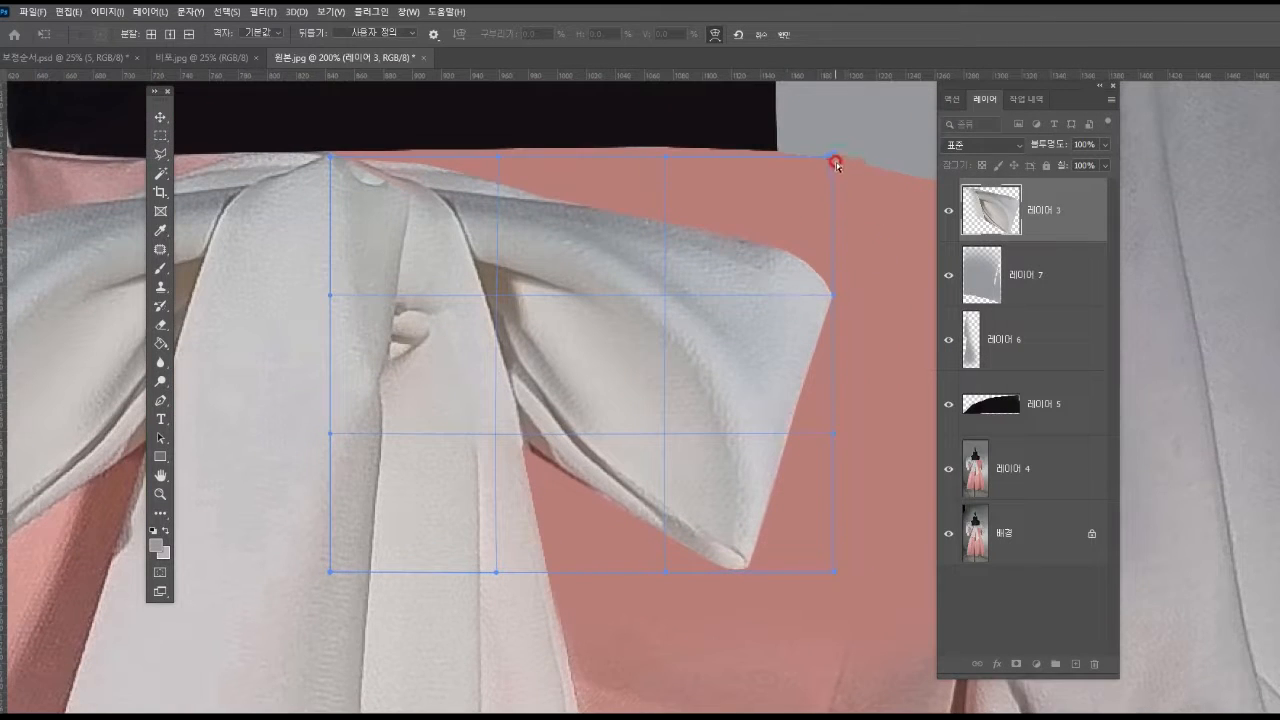
pyautogui.moveTo(832, 155); pyautogui.dragTo(853, 140)
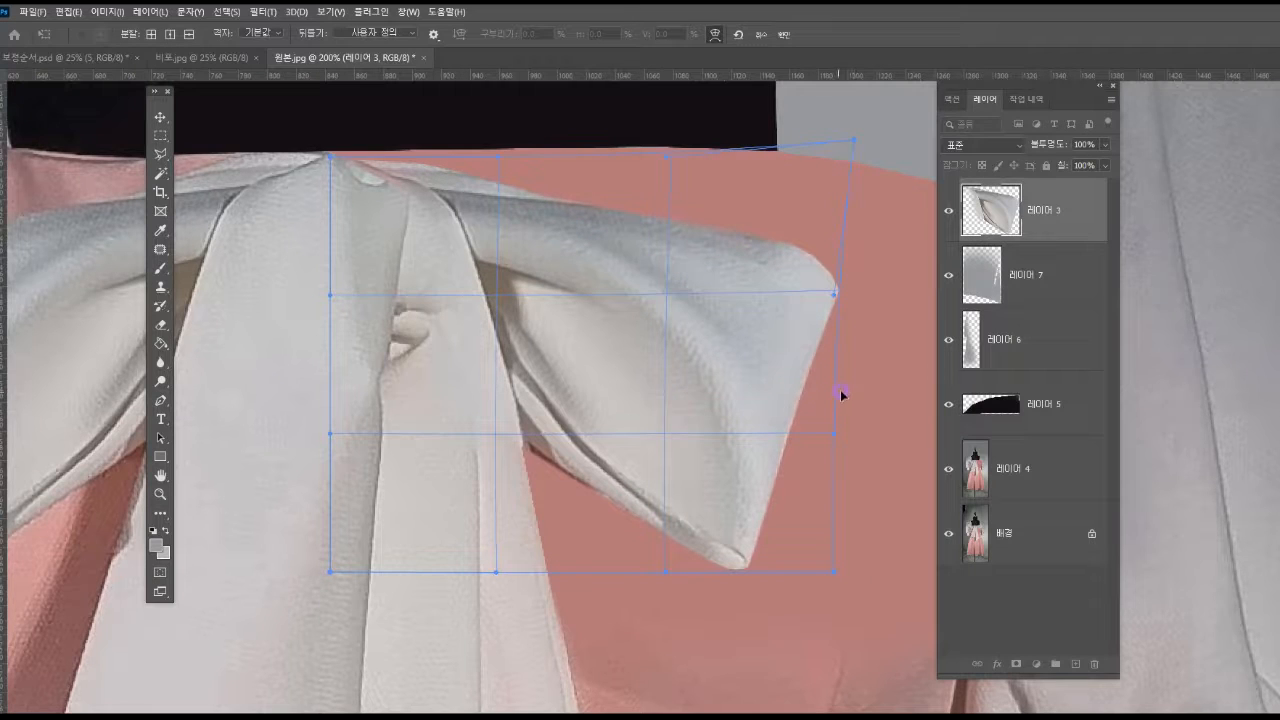
pyautogui.press('z')
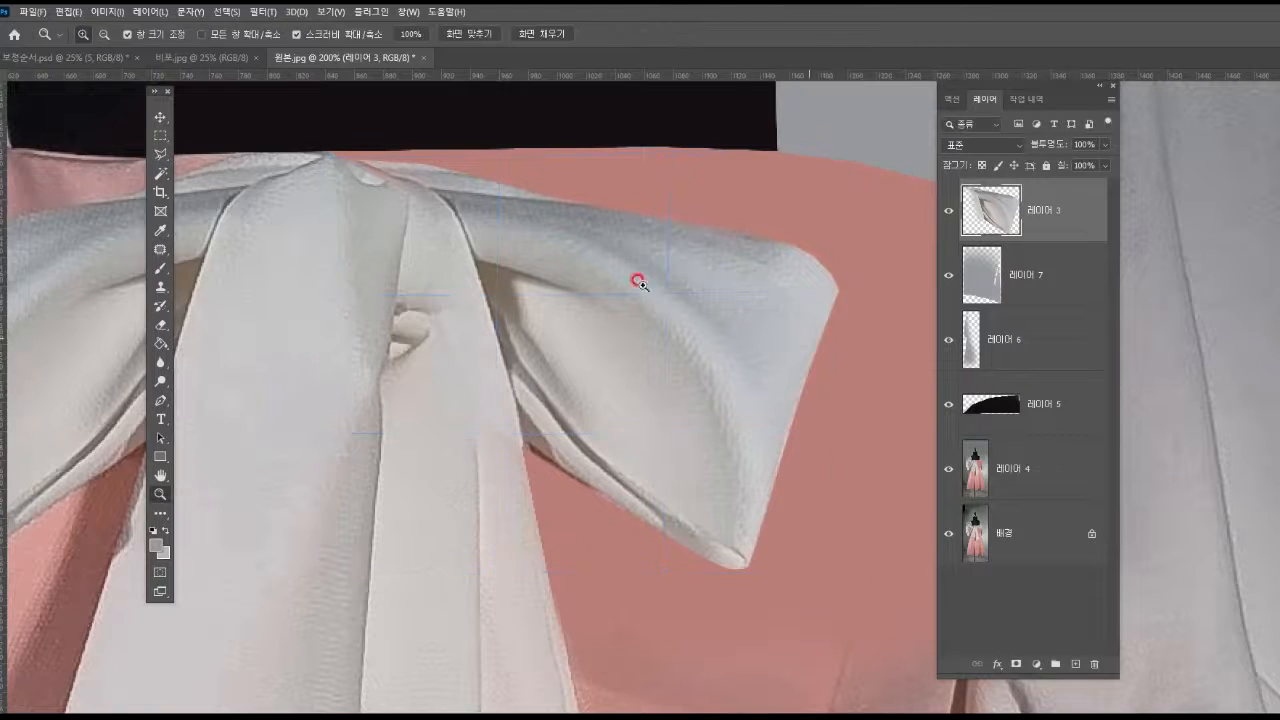
# Step: Create a dark reddish-brown shadow shape on a new layer beneath the mirrored loop, following its lower edge and the ribbon tail
pyautogui.scroll(-3, 490, 313)
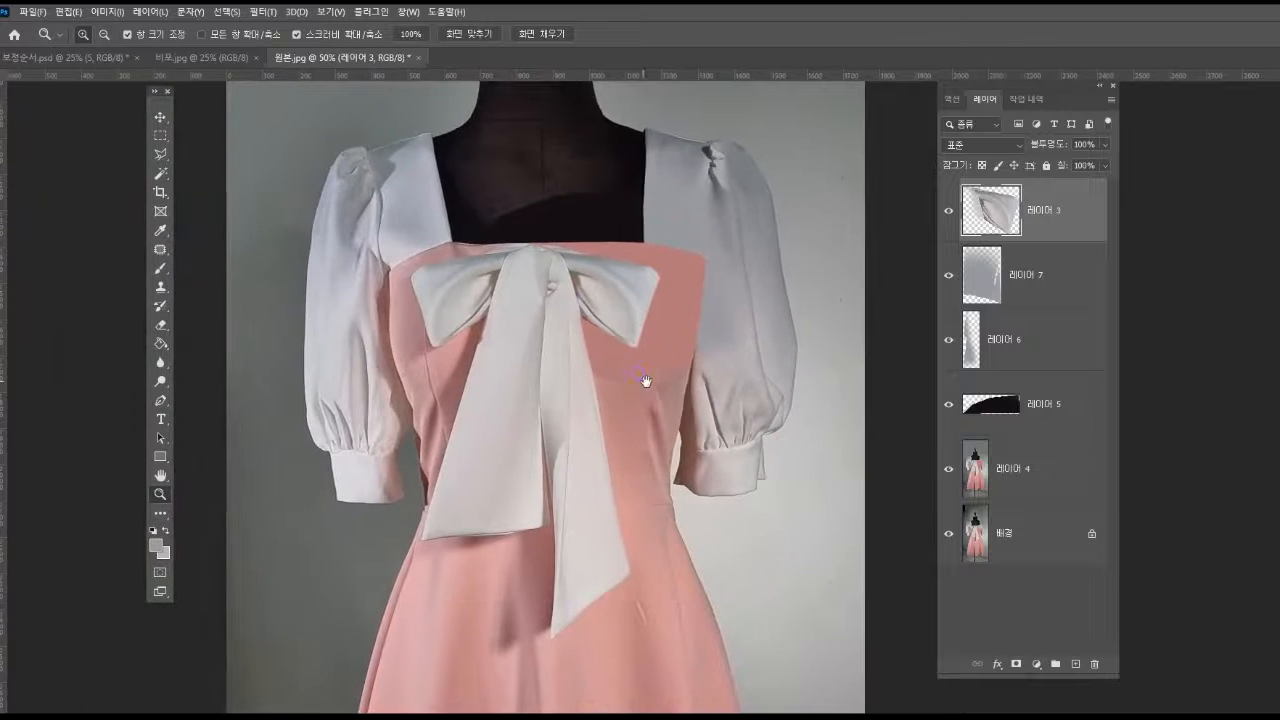
pyautogui.click(578, 344)
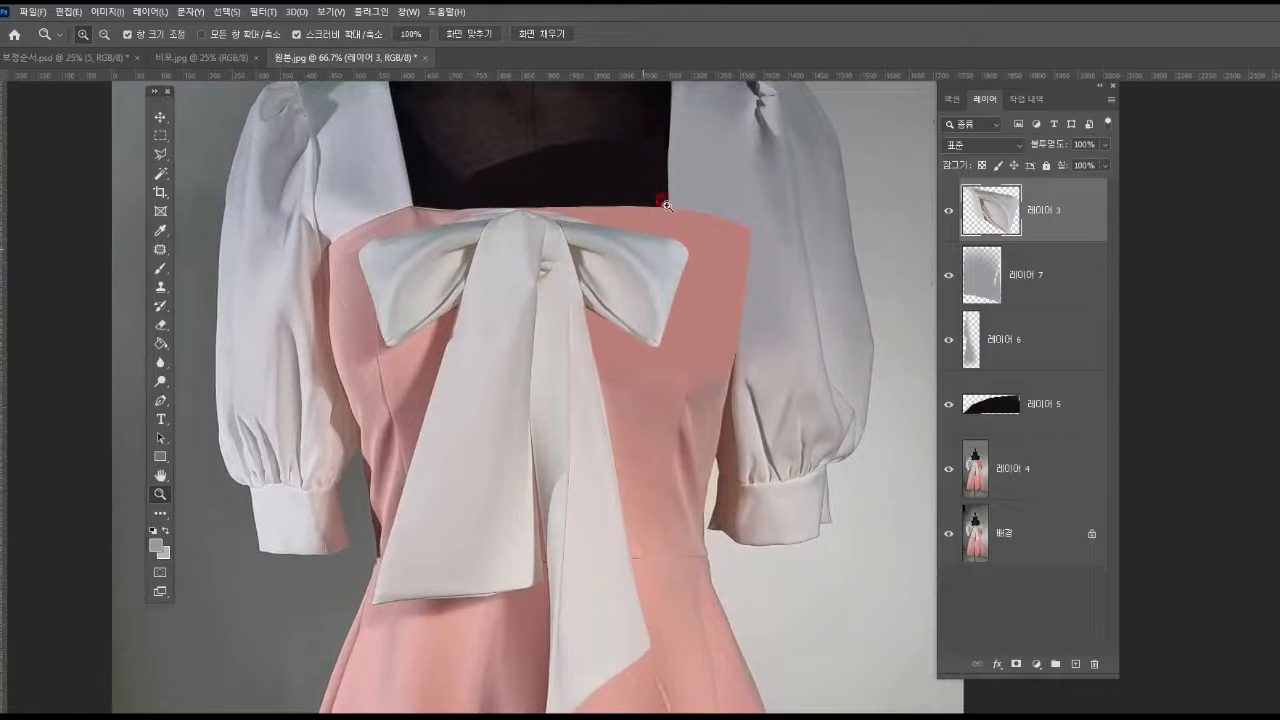
pyautogui.click(160, 154)
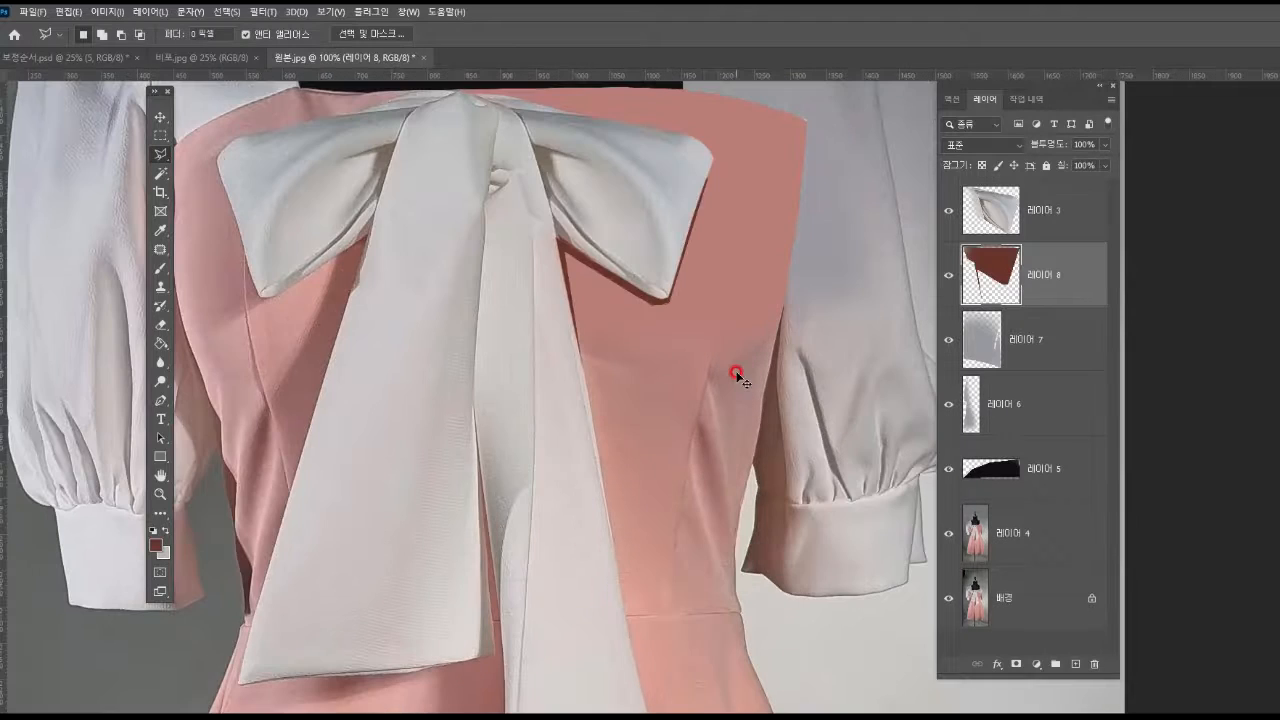
# Step: Soften the bow shadow layer with a Gaussian Blur of 4.7 px radius
pyautogui.click(262, 14)
pyautogui.moveTo(295, 293)
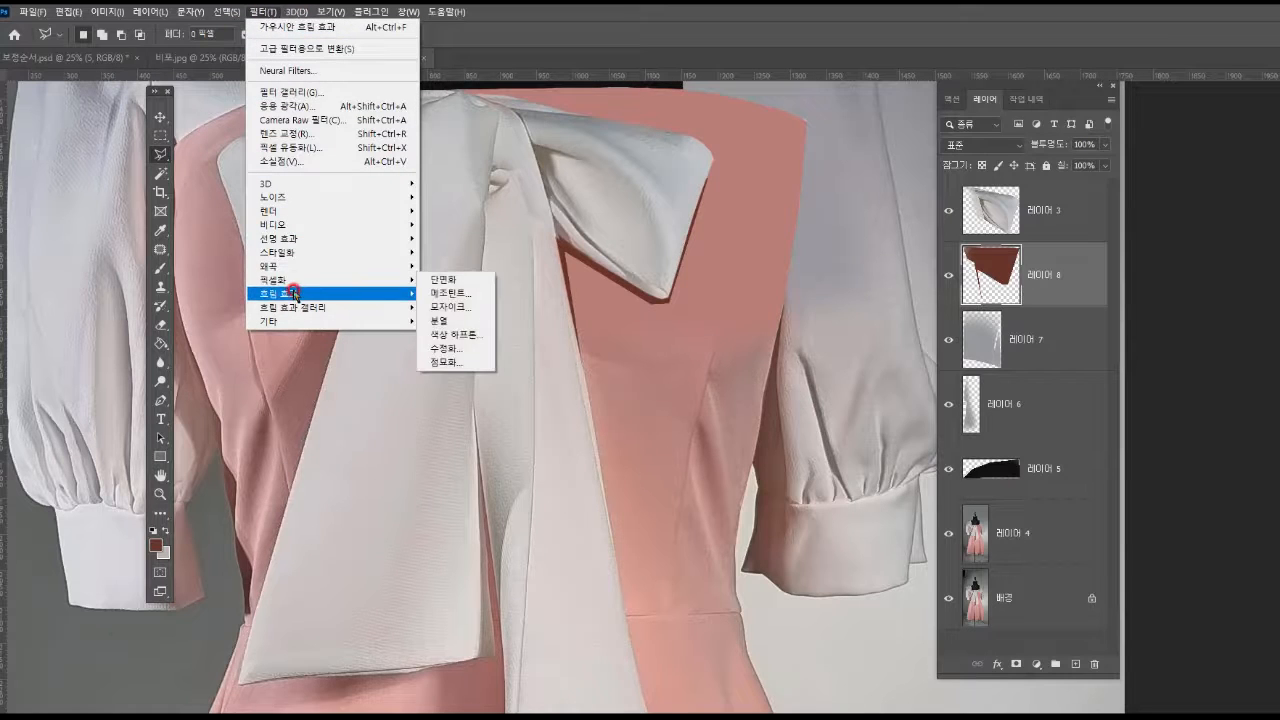
pyautogui.click(443, 296)
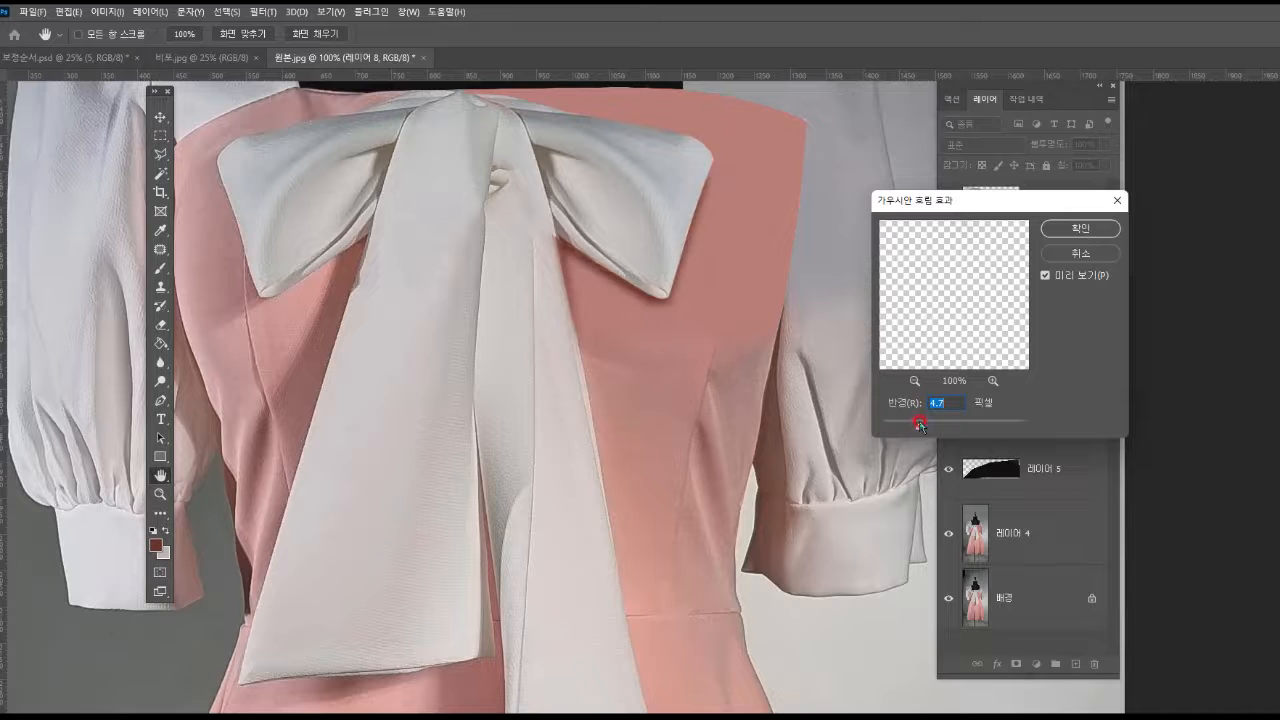
pyautogui.click(1079, 231)
pyautogui.press('l')
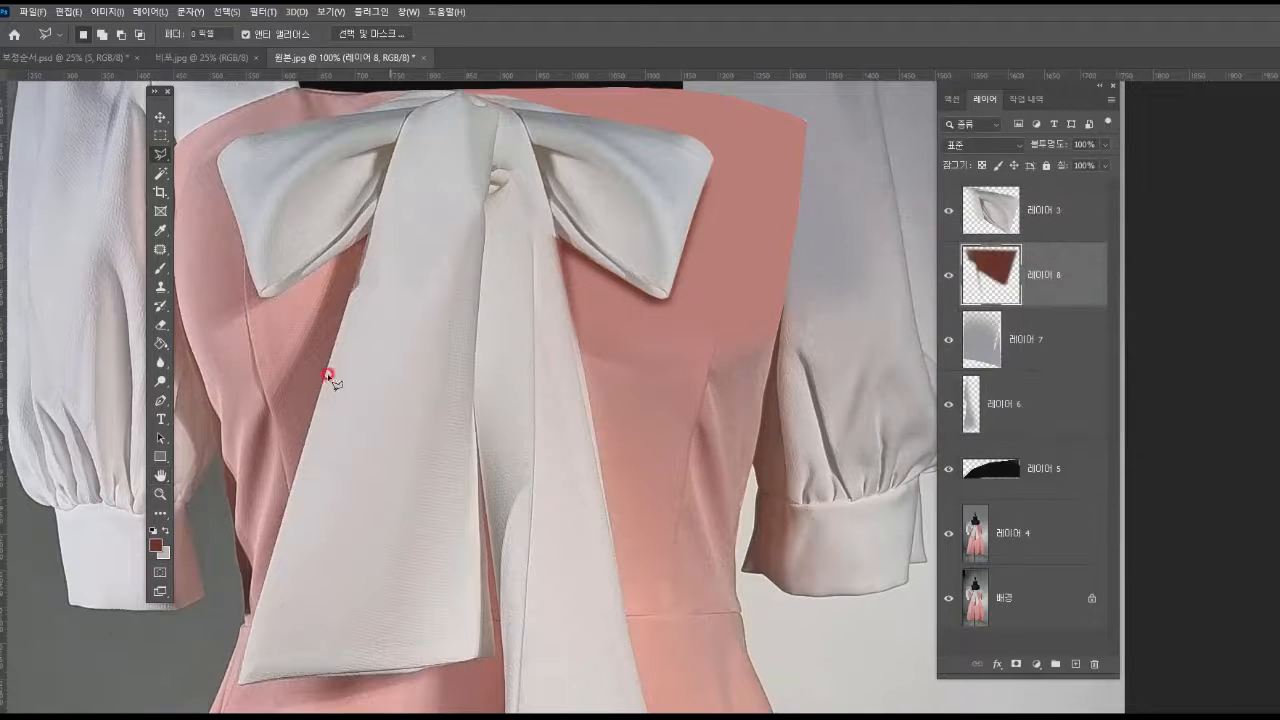
# Step: Compare the dress with the bow shadow layer hidden and shown, and set that layer's fill to 68%
pyautogui.click(121, 499)
pyautogui.click(159, 494)
pyautogui.keyDown('alt'); pyautogui.click(586, 486); pyautogui.keyUp('alt')
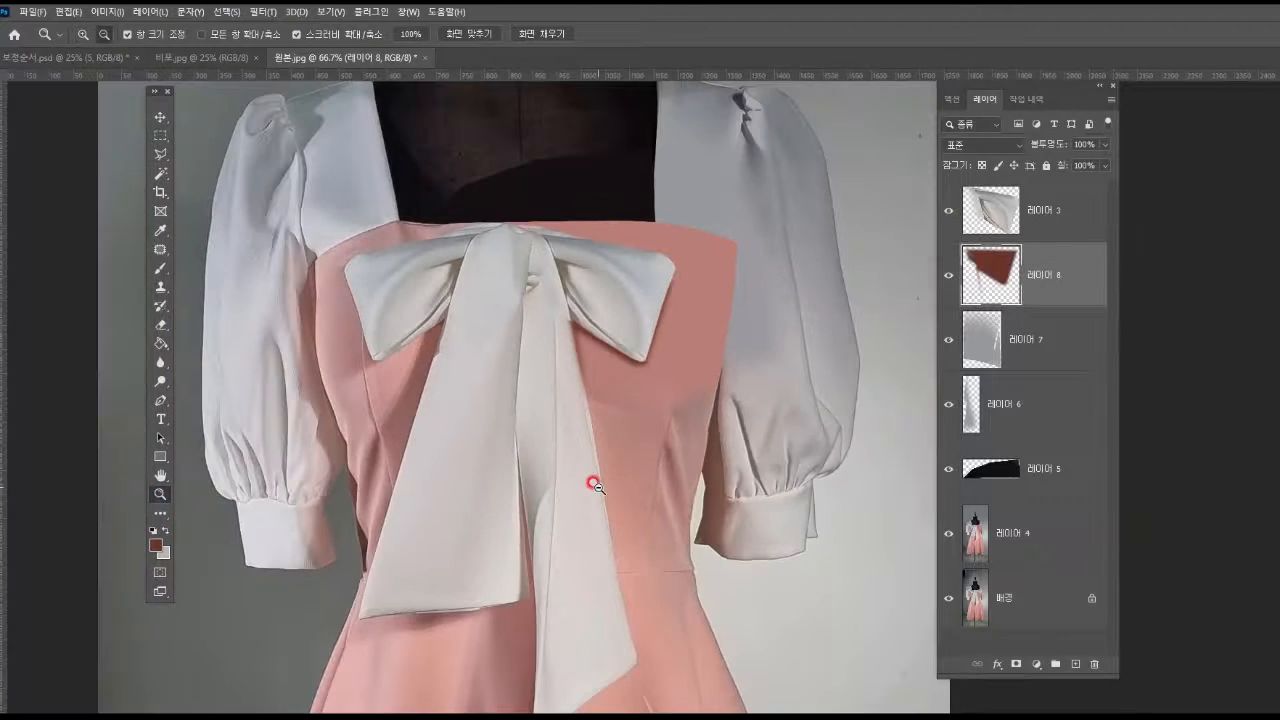
pyautogui.click(950, 276)
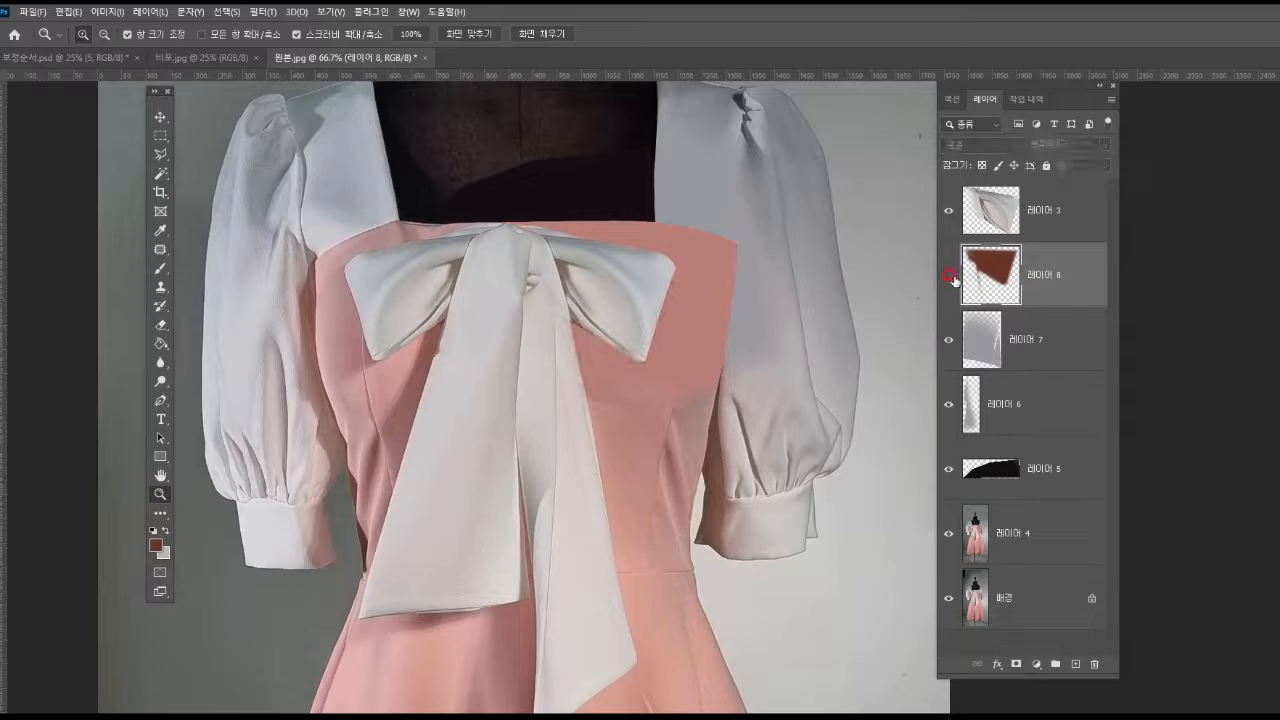
pyautogui.click(950, 276)
pyautogui.click(1162, 87)
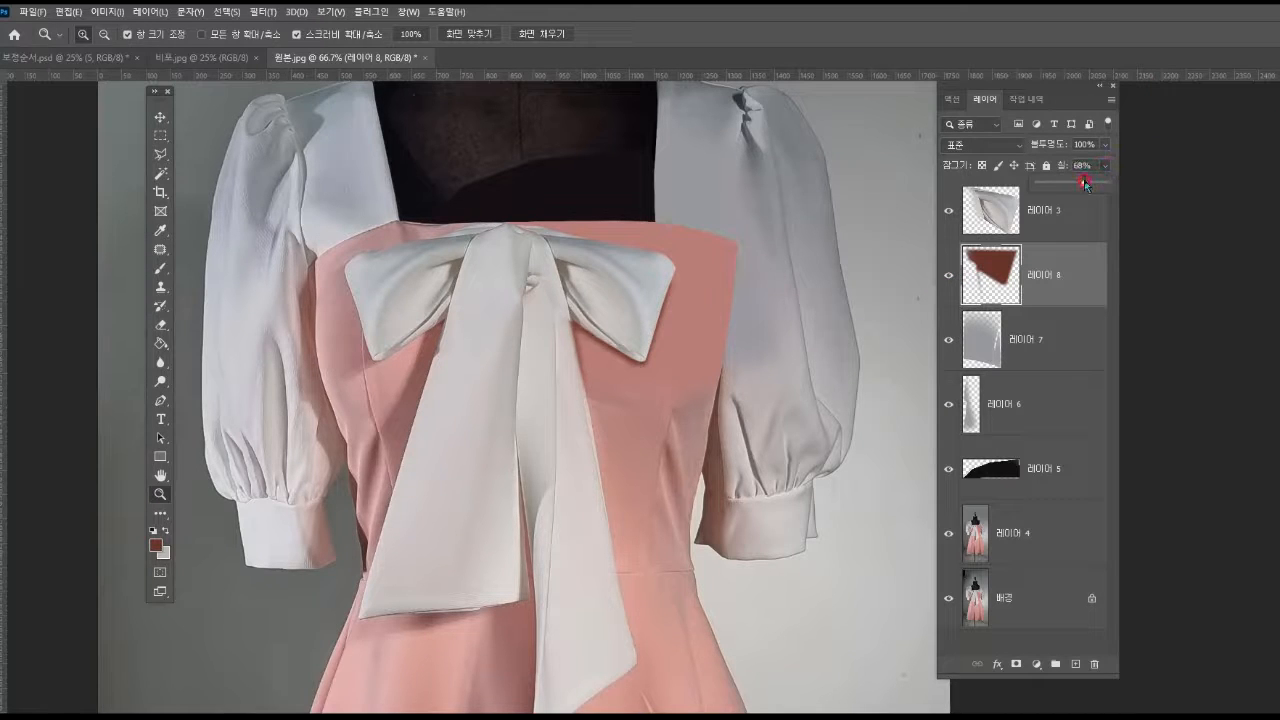
pyautogui.moveTo(561, 429); pyautogui.dragTo(671, 300)
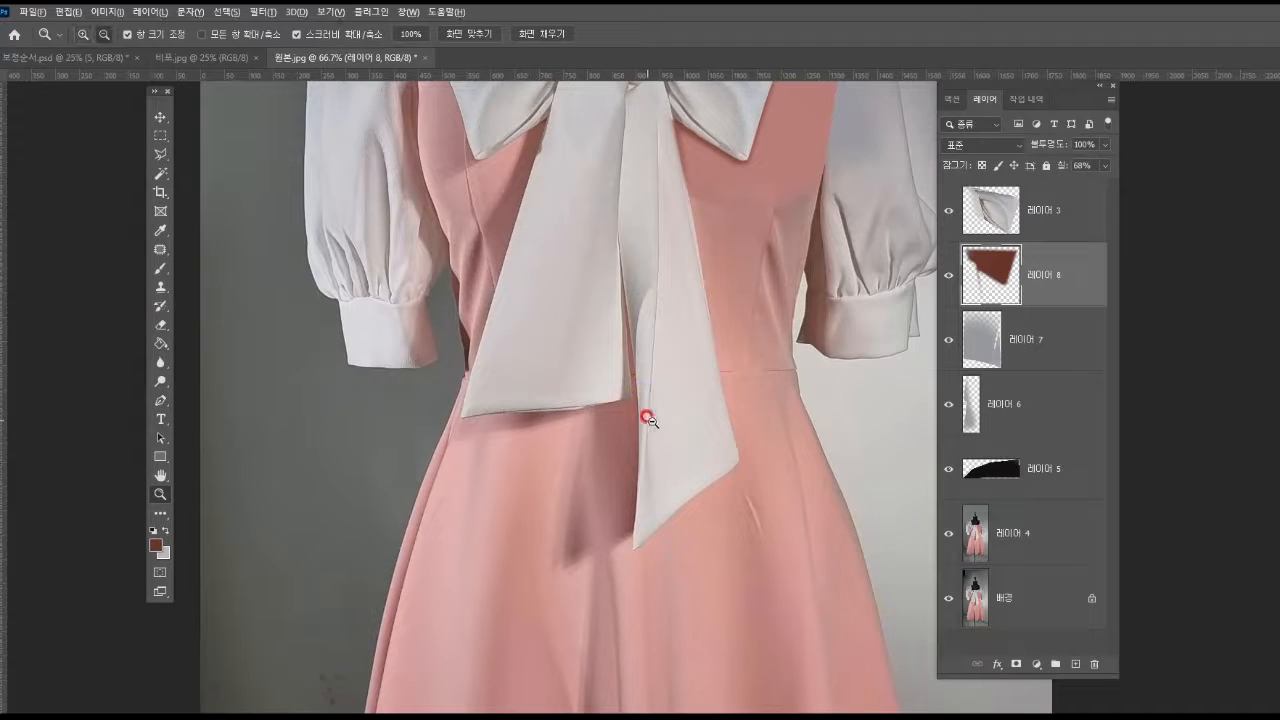
# Step: Outline a polygonal selection around the narrow shaded fold between the two hanging ribbon tails
pyautogui.click(651, 334)
pyautogui.click(649, 298)
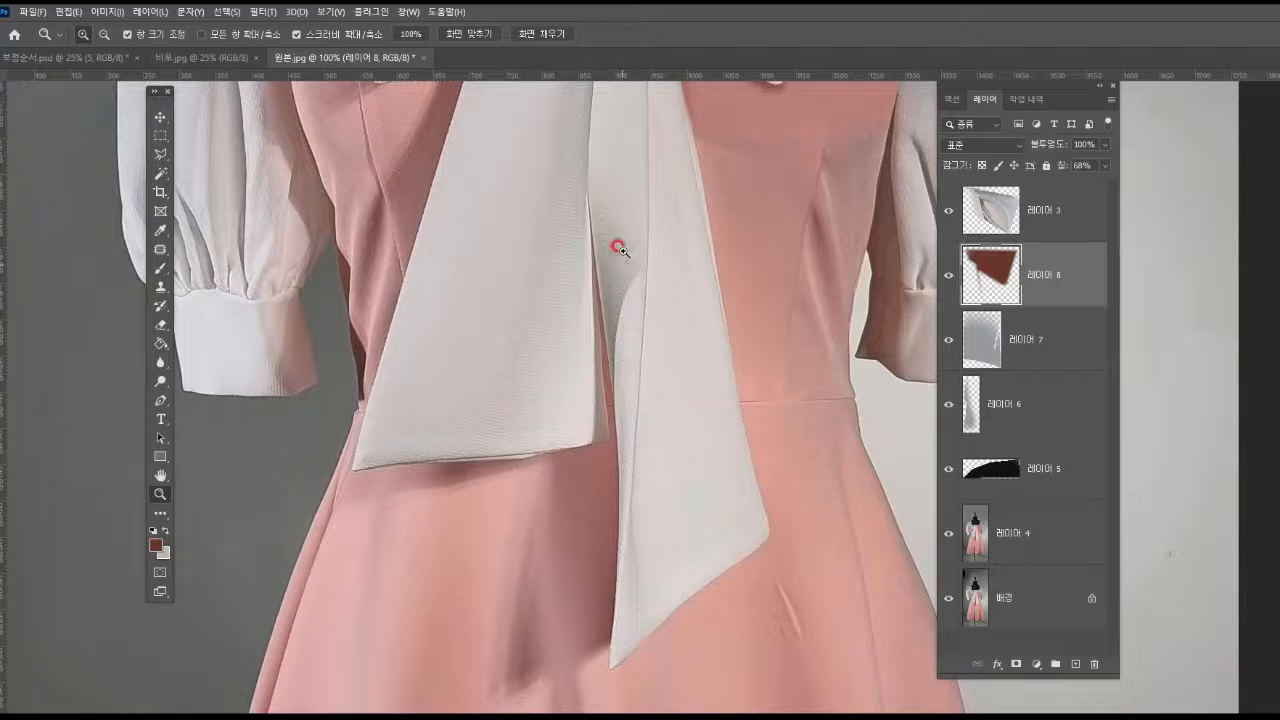
pyautogui.click(160, 151)
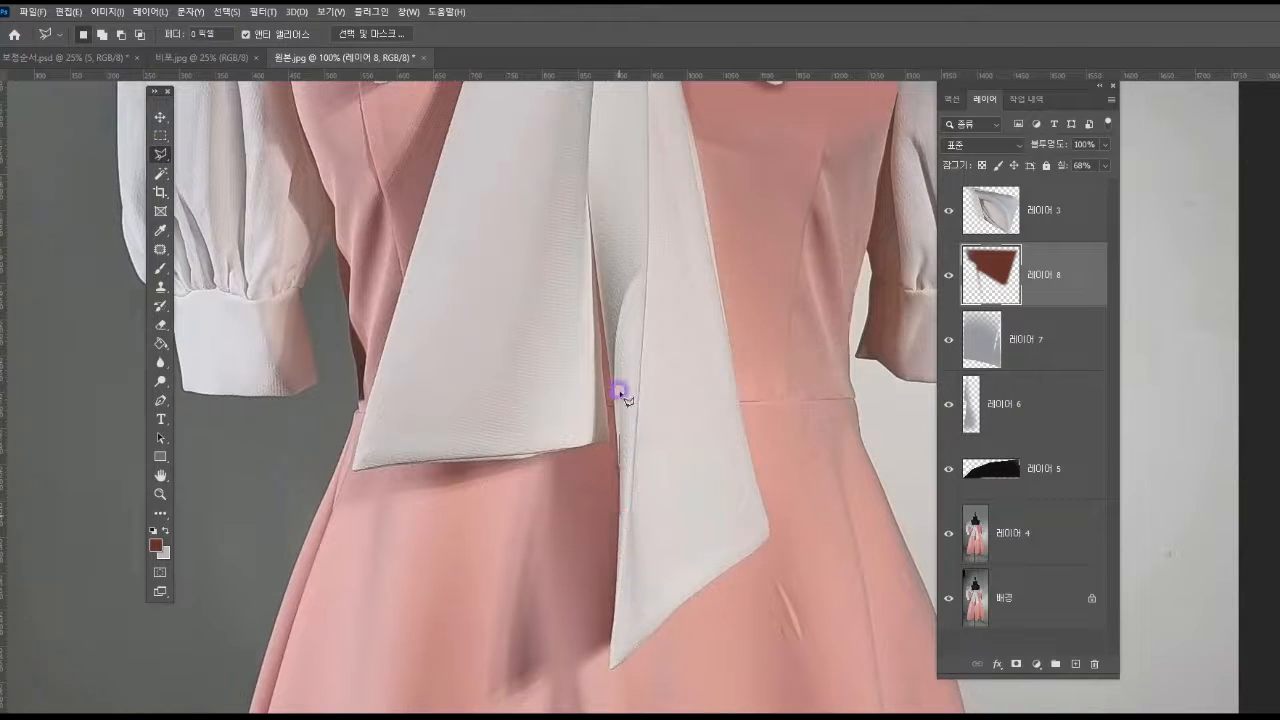
pyautogui.moveTo(610, 380)
pyautogui.mouseDown()
pyautogui.moveTo(586, 184)
pyautogui.moveTo(595, 152)
pyautogui.moveTo(644, 118)
pyautogui.moveTo(651, 247)
pyautogui.moveTo(627, 515)
pyautogui.mouseUp()
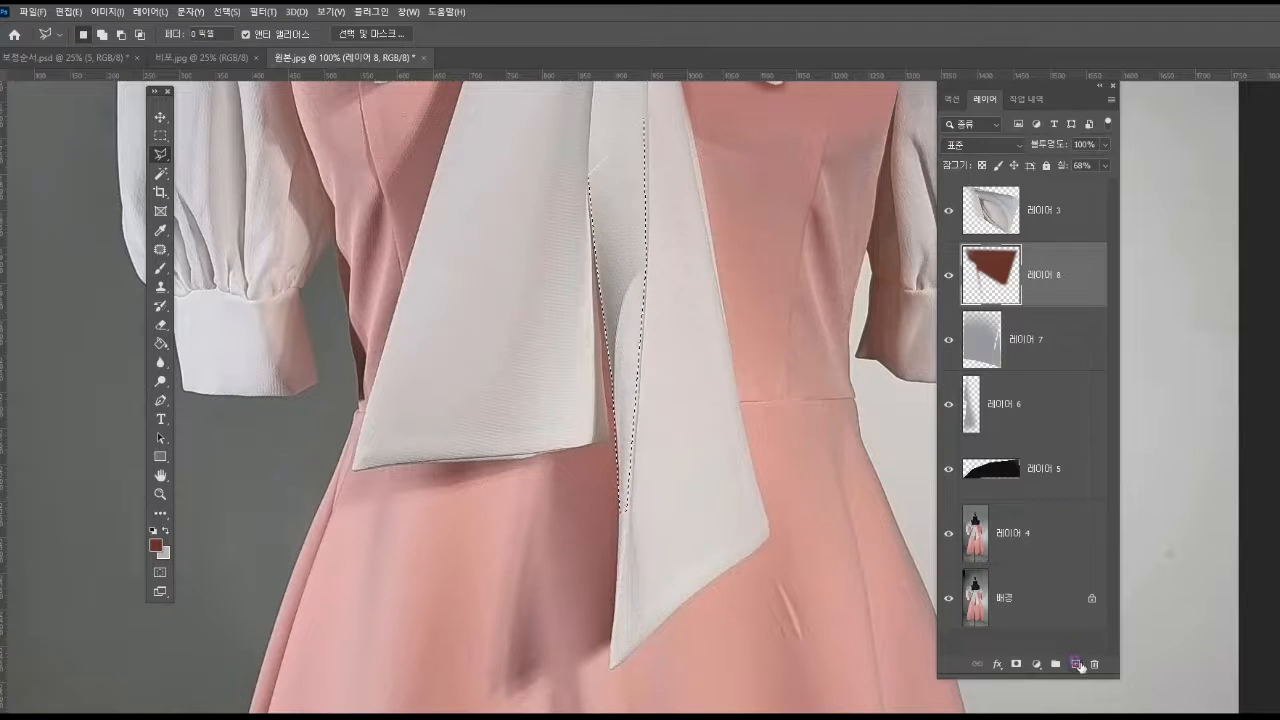
# Step: Paint the selected ribbon fold on a new layer with grey sampled from the ribbon, deselect, and compare the layer hidden and shown
pyautogui.click(1075, 664)
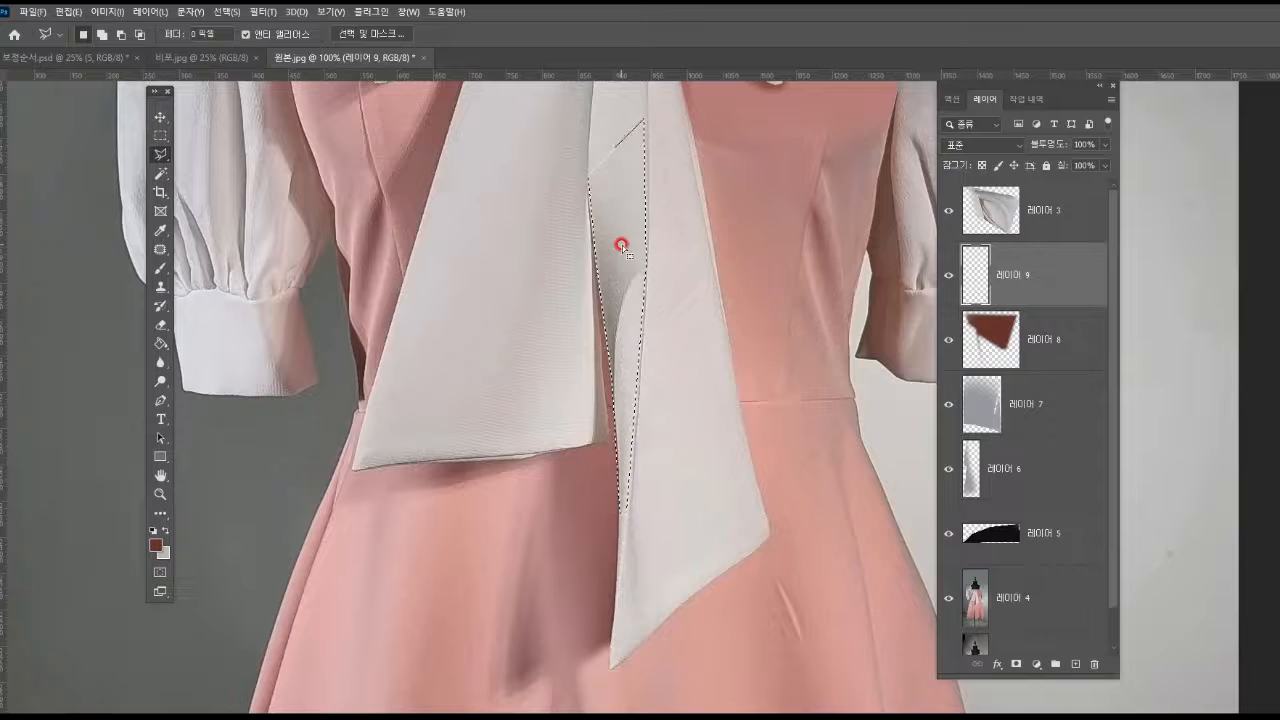
pyautogui.press('i')
pyautogui.click(614, 194)
pyautogui.click(160, 268)
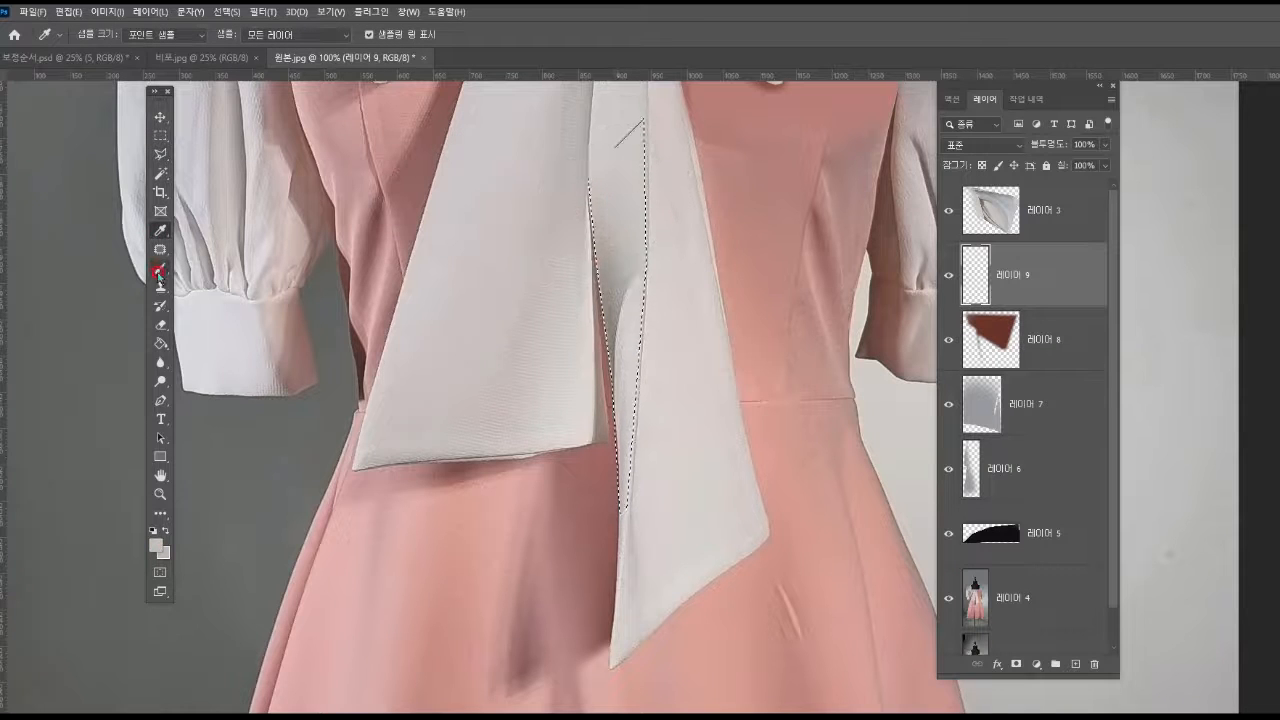
pyautogui.click(627, 456)
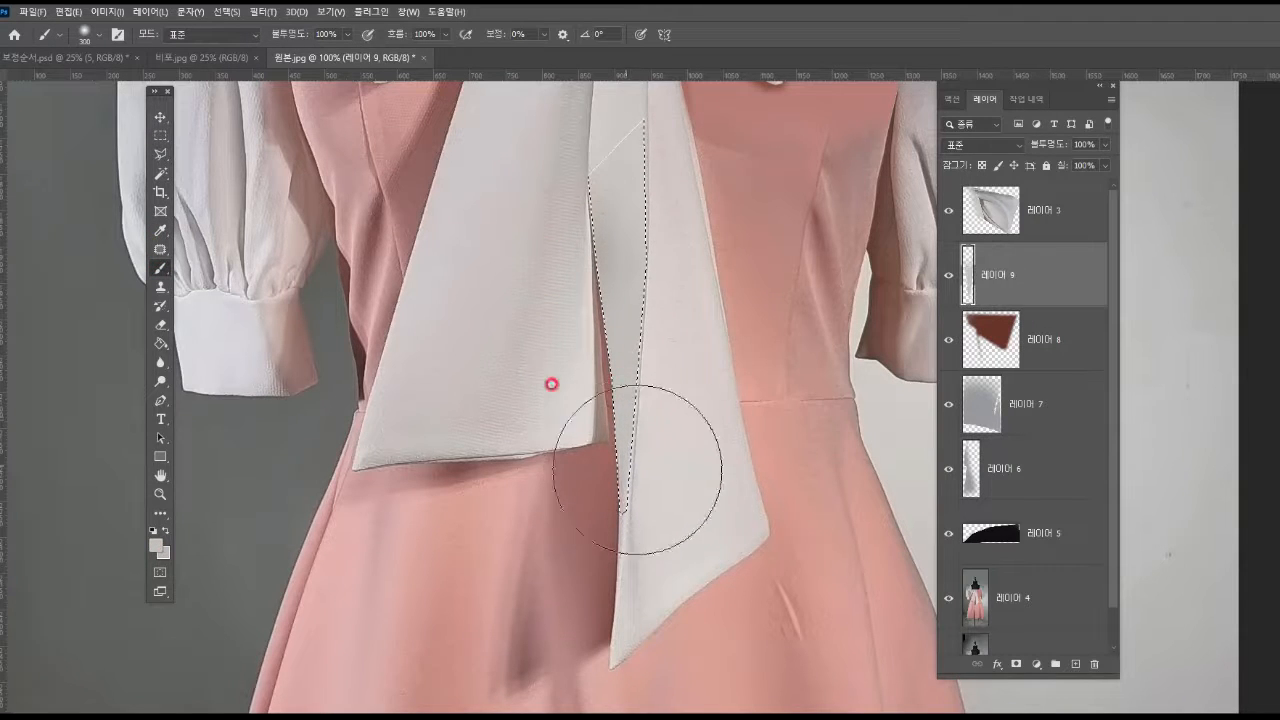
pyautogui.hotkey('ctrl', 'd')
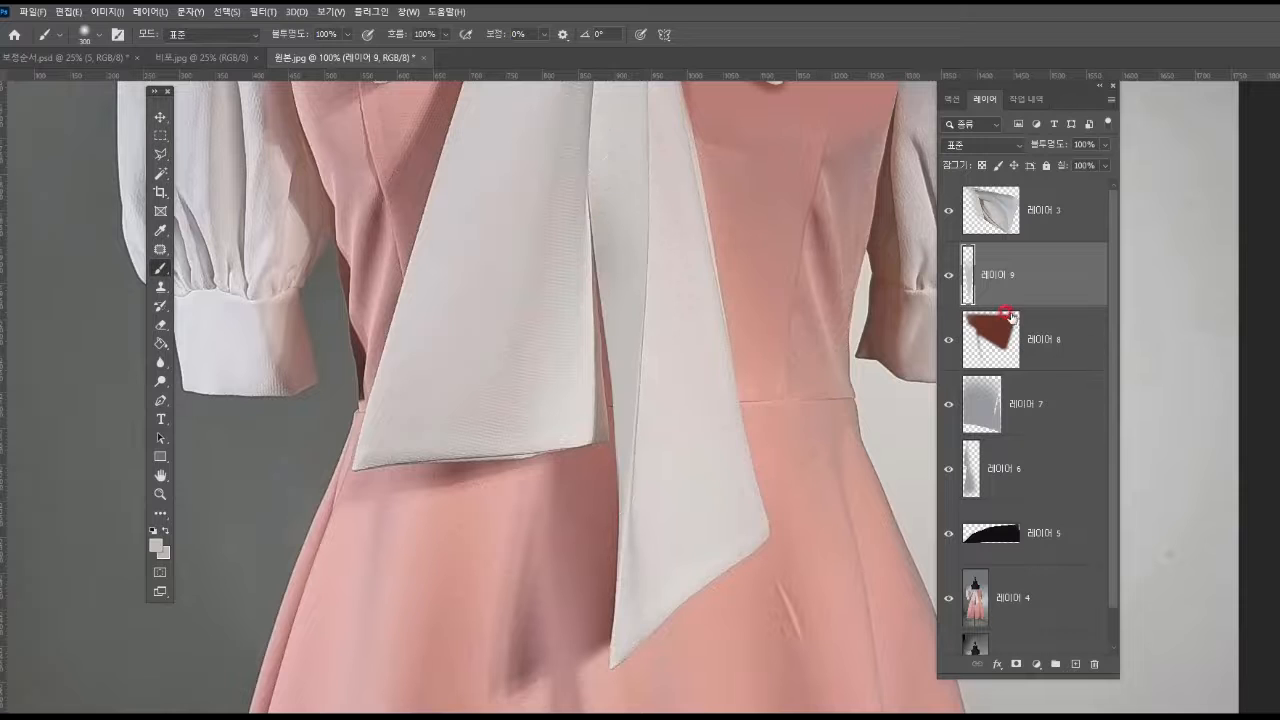
pyautogui.click(949, 274)
pyautogui.click(949, 274)
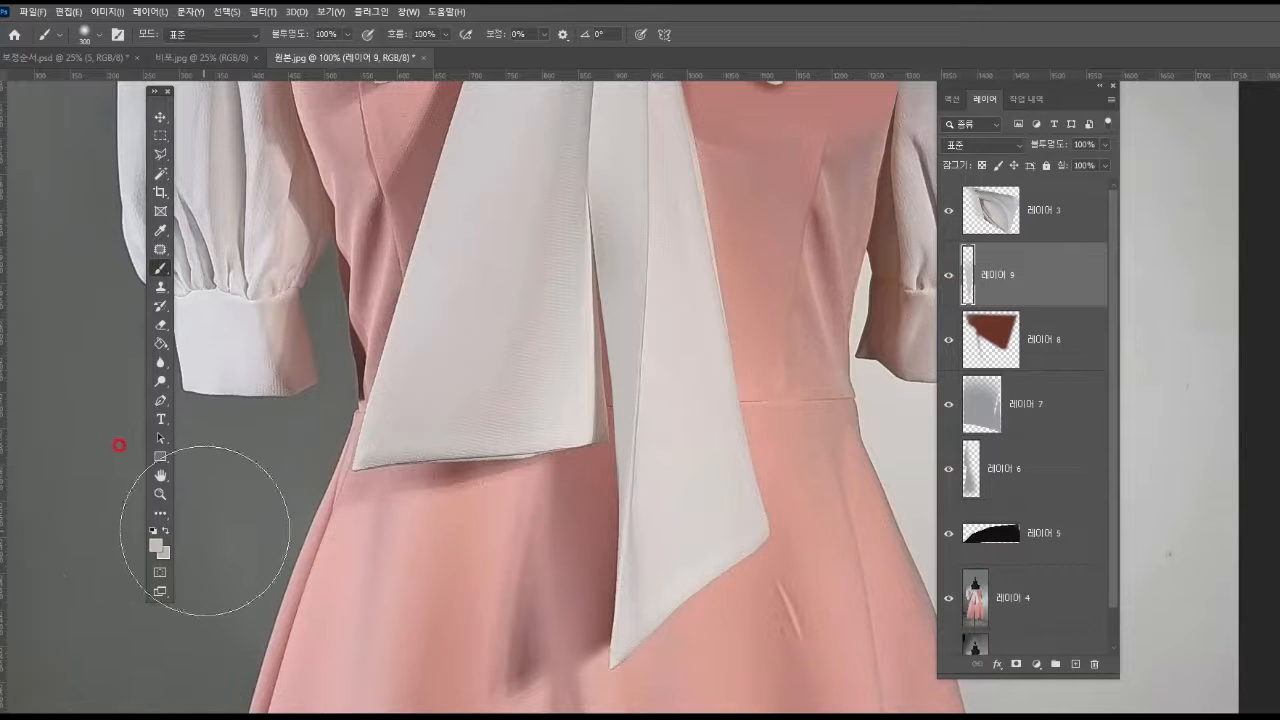
# Step: Add a new layer and outline the bodice's left side panel from below the armhole along the seam down to the waist
pyautogui.click(160, 494)
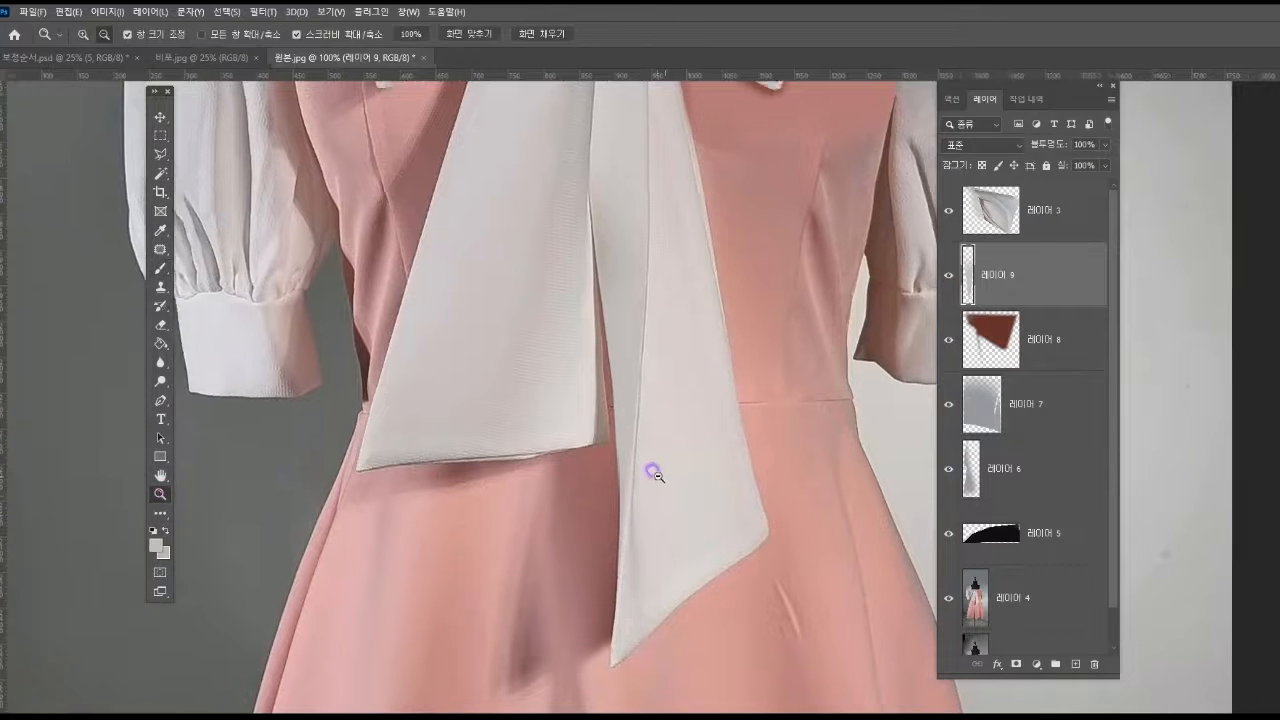
pyautogui.keyDown('alt'); pyautogui.click(745, 474); pyautogui.keyUp('alt')
pyautogui.keyDown('alt'); pyautogui.click(760, 478); pyautogui.keyUp('alt')
pyautogui.click(566, 415)
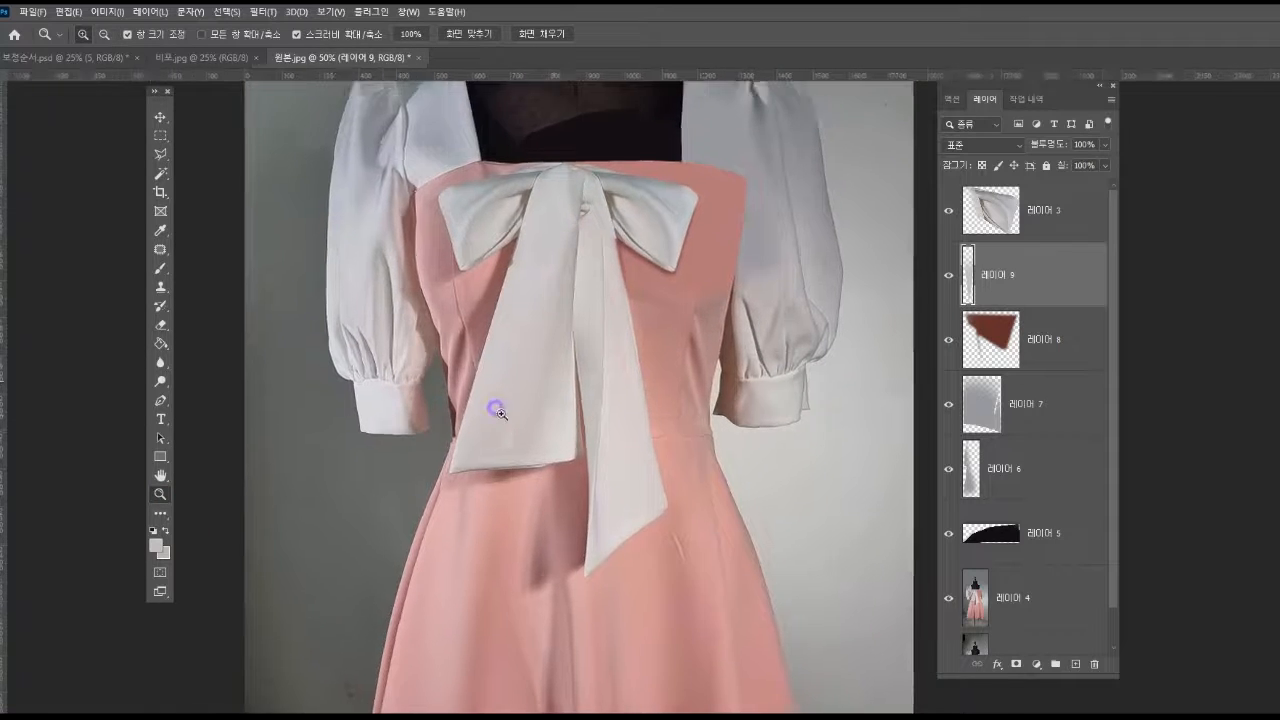
pyautogui.click(157, 153)
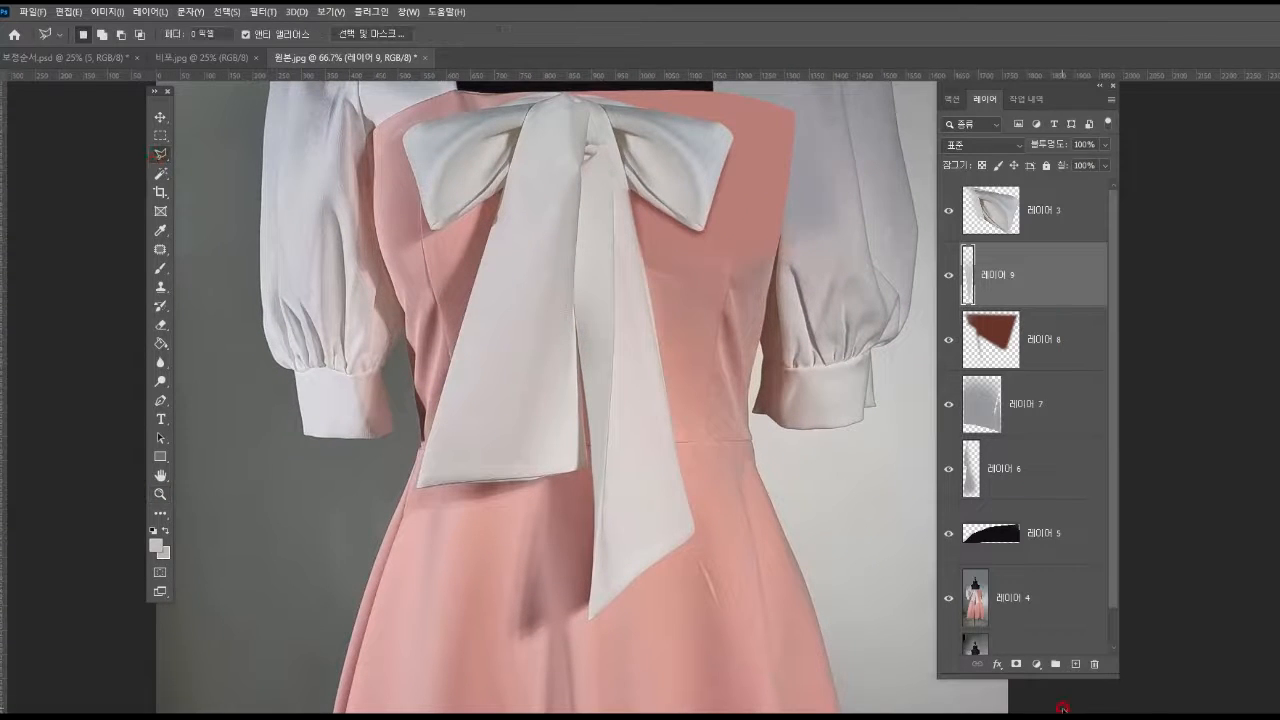
pyautogui.click(1075, 663)
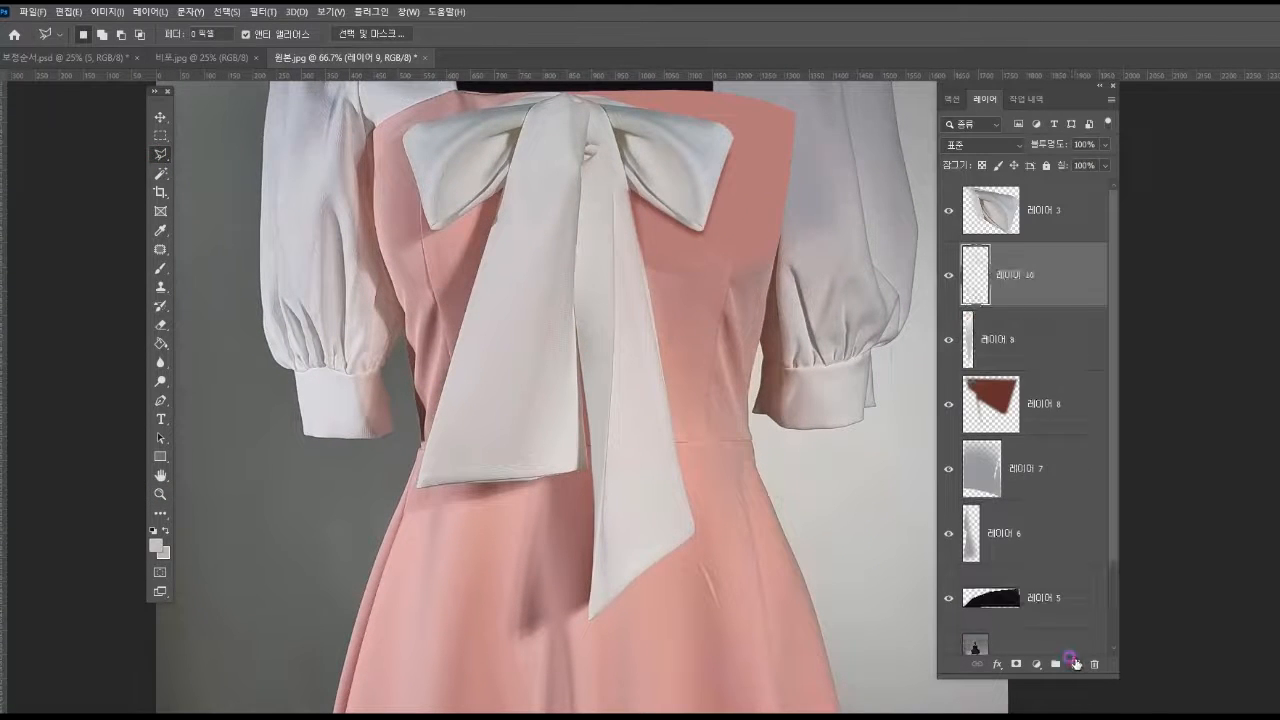
pyautogui.click(417, 405)
pyautogui.click(402, 331)
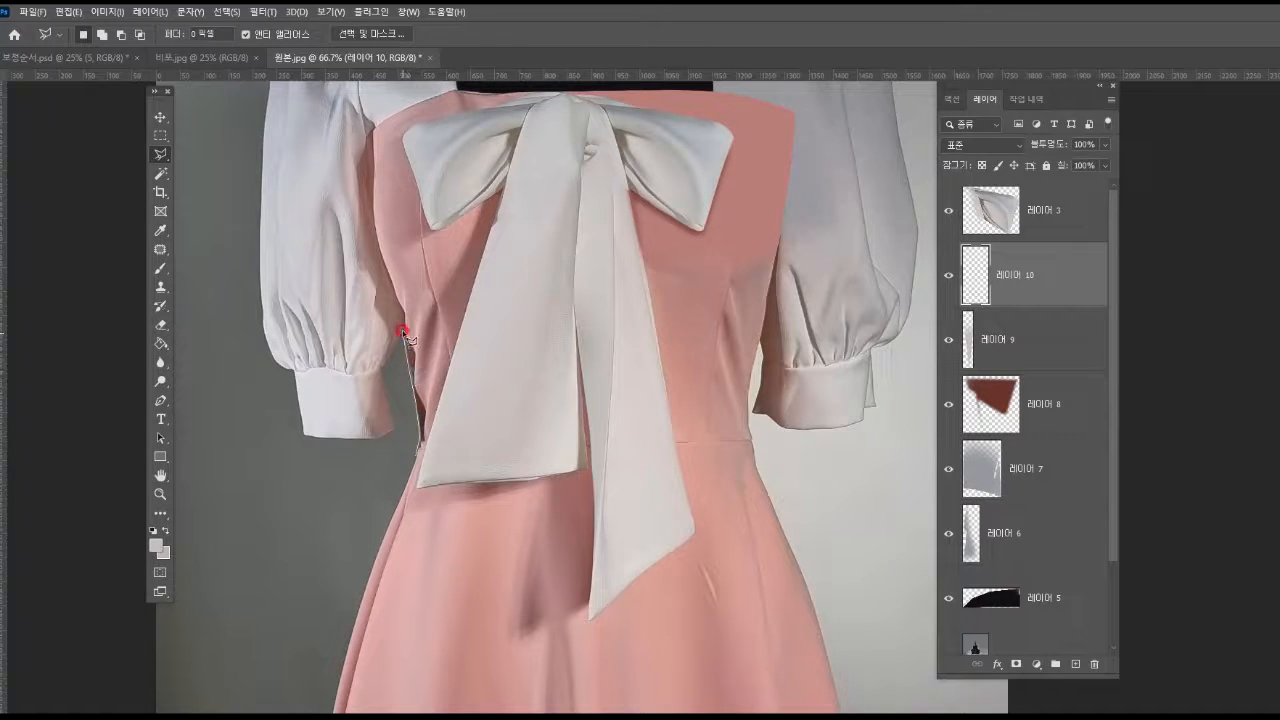
pyautogui.click(379, 246)
pyautogui.click(420, 232)
pyautogui.click(444, 393)
pyautogui.click(426, 442)
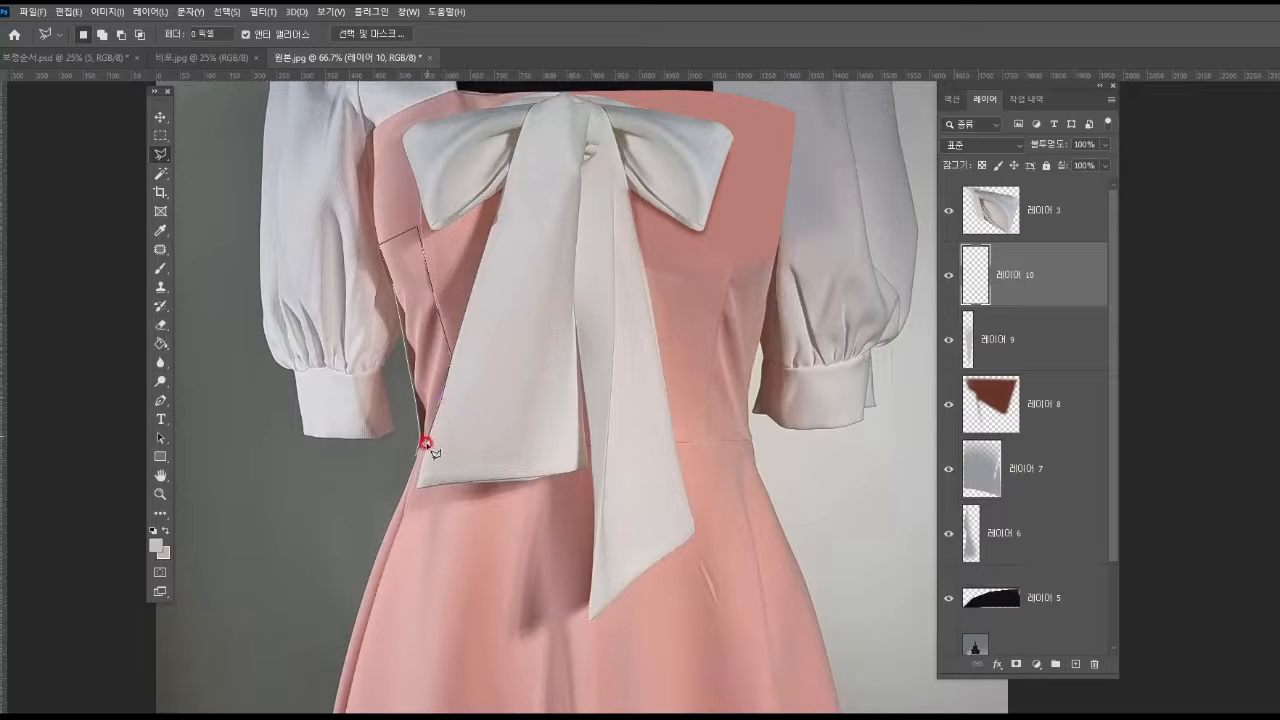
pyautogui.doubleClick(426, 451)
# Step: Paint over the selected left side panel with dusty pink sampled from the bodice, and clear the selection
pyautogui.click(160, 230)
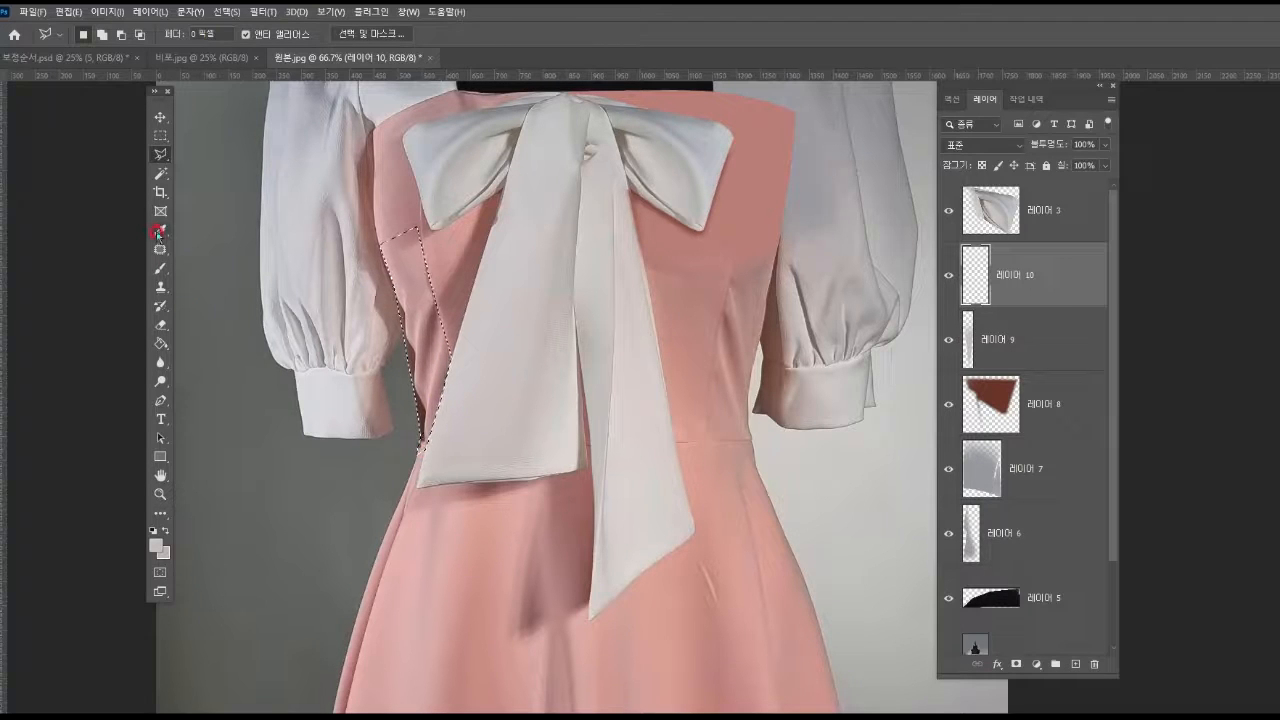
pyautogui.click(404, 266)
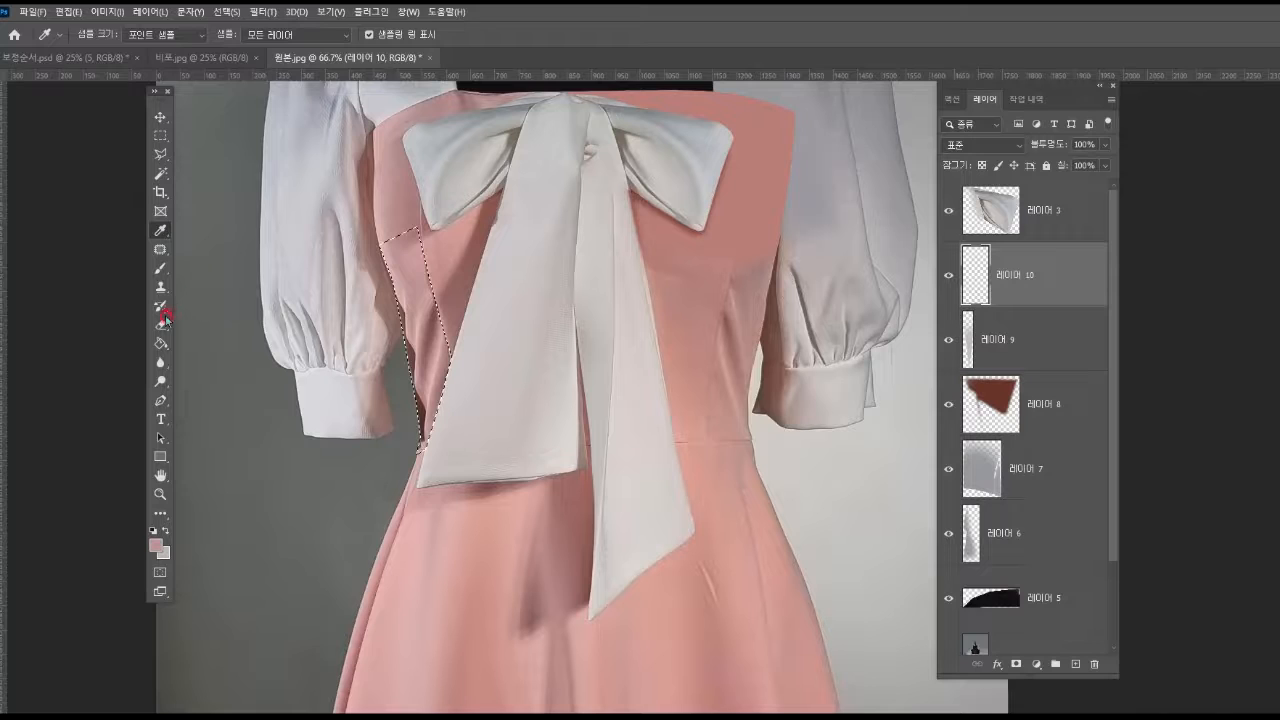
pyautogui.click(160, 268)
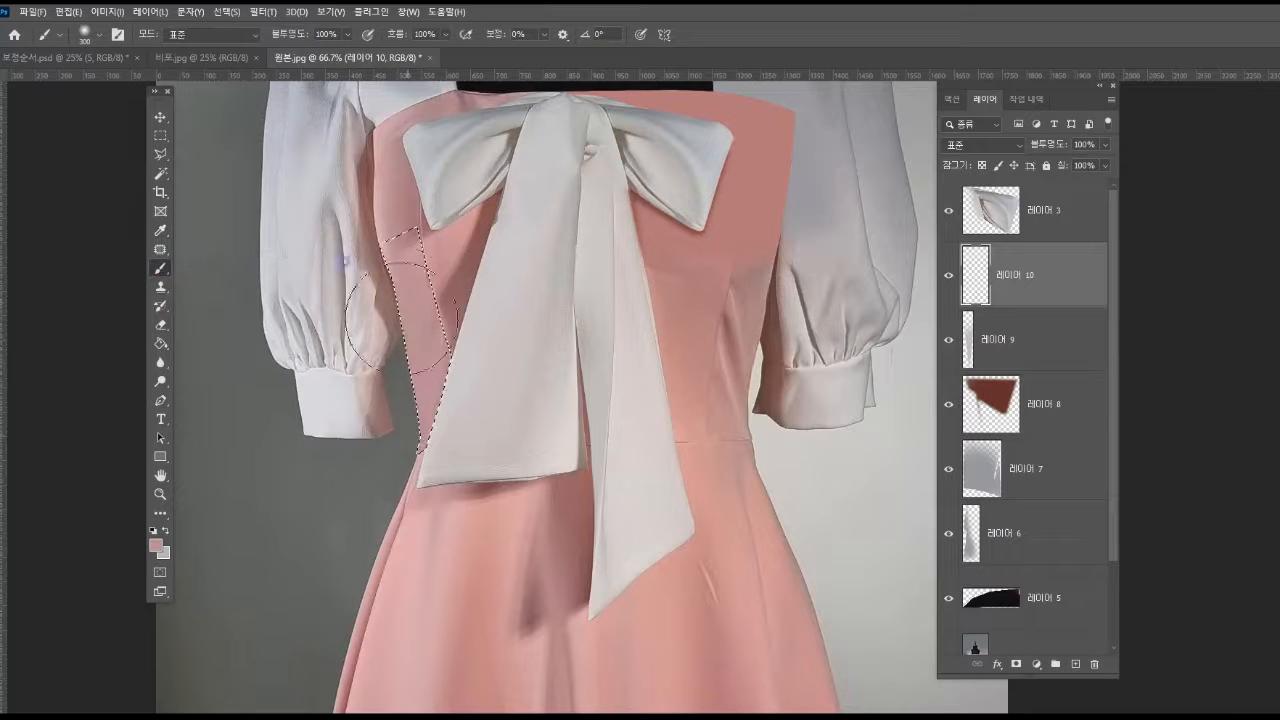
pyautogui.moveTo(400, 320); pyautogui.dragTo(343, 403)
pyautogui.hotkey('ctrl', 'd')
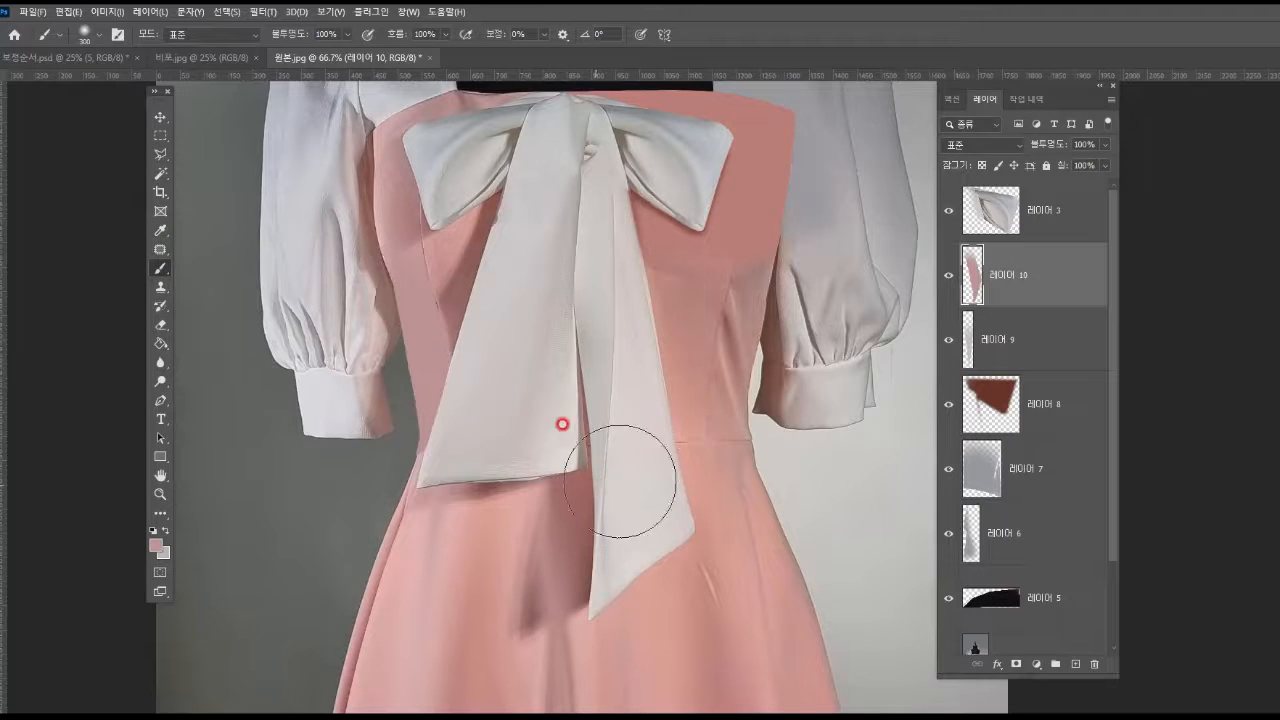
# Step: Outline the background area between the right side of the waist and the sleeve cuff, including the stray fabric corner inside the cuff
pyautogui.moveTo(752, 444); pyautogui.dragTo(679, 479)
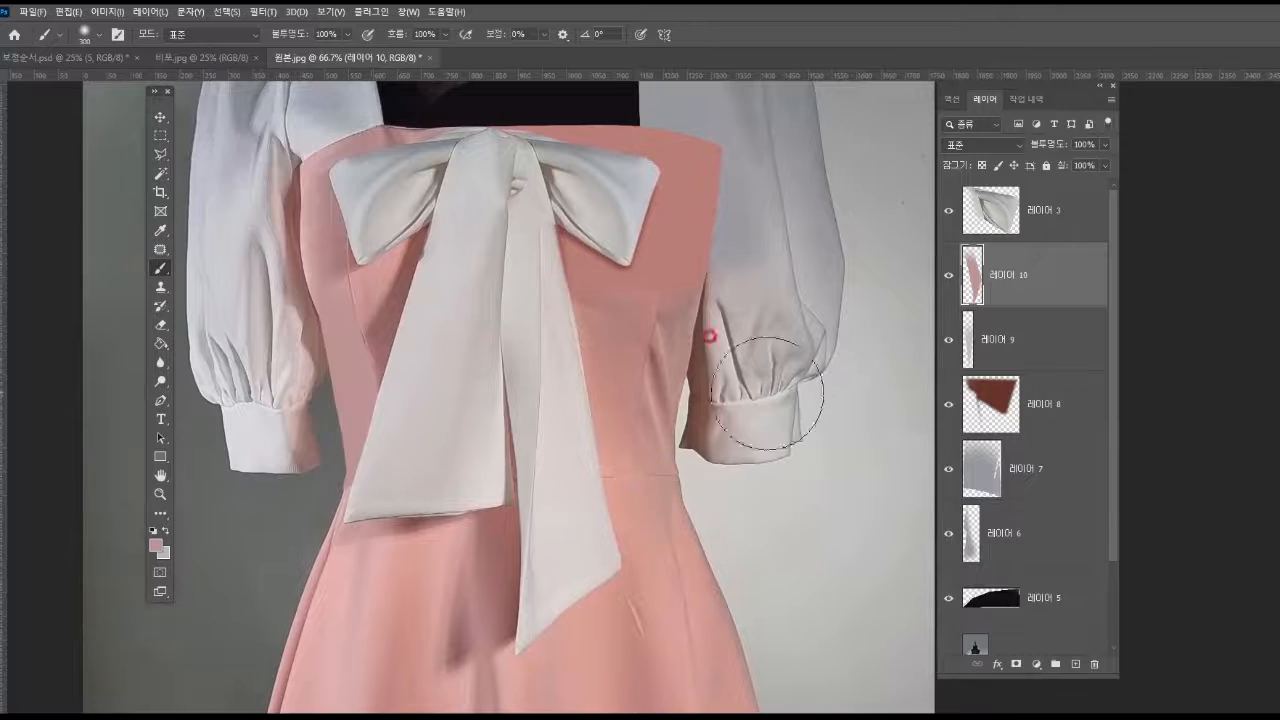
pyautogui.click(160, 155)
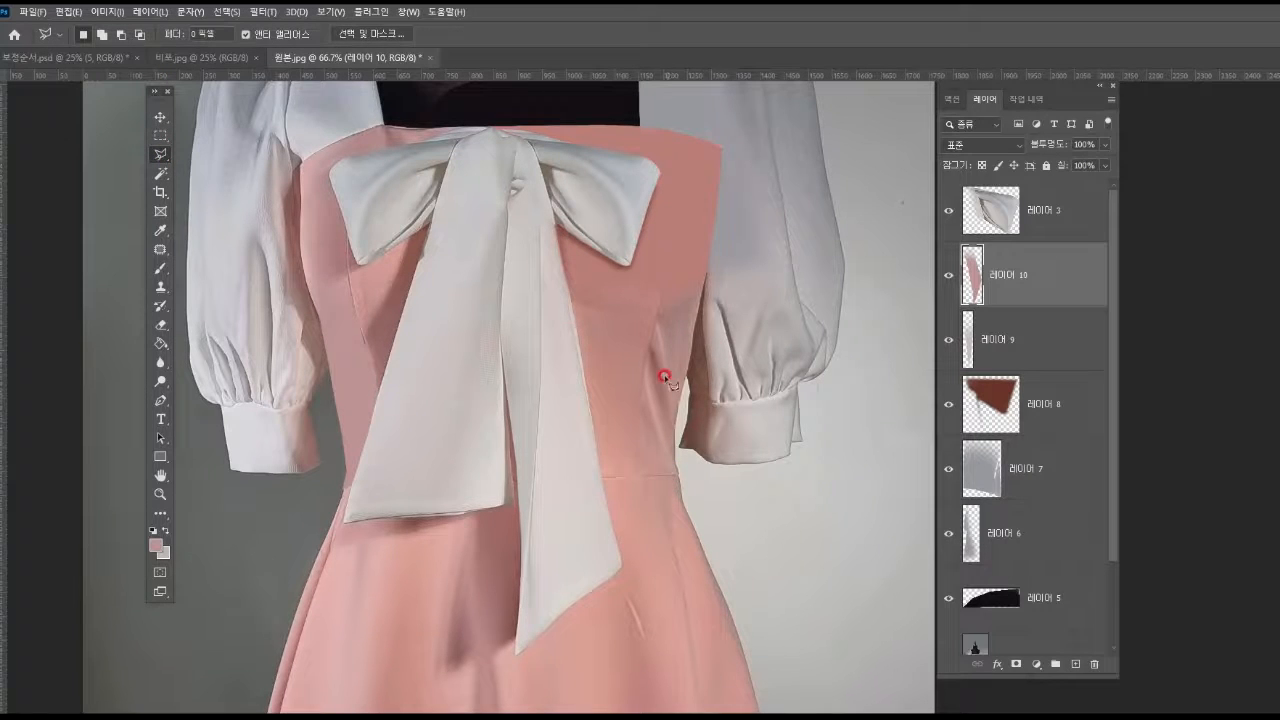
pyautogui.moveTo(700, 475); pyautogui.dragTo(651, 462)
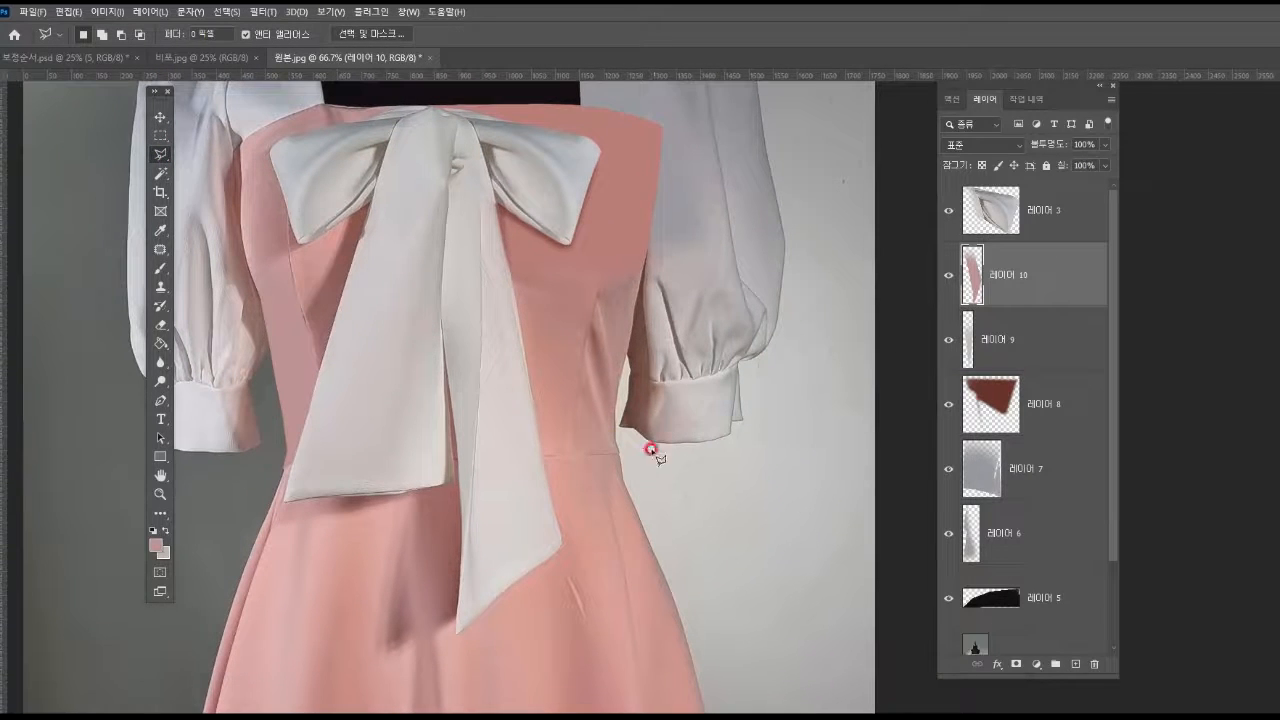
pyautogui.click(644, 527)
pyautogui.click(616, 460)
pyautogui.click(612, 423)
pyautogui.click(611, 394)
pyautogui.click(625, 349)
pyautogui.click(663, 443)
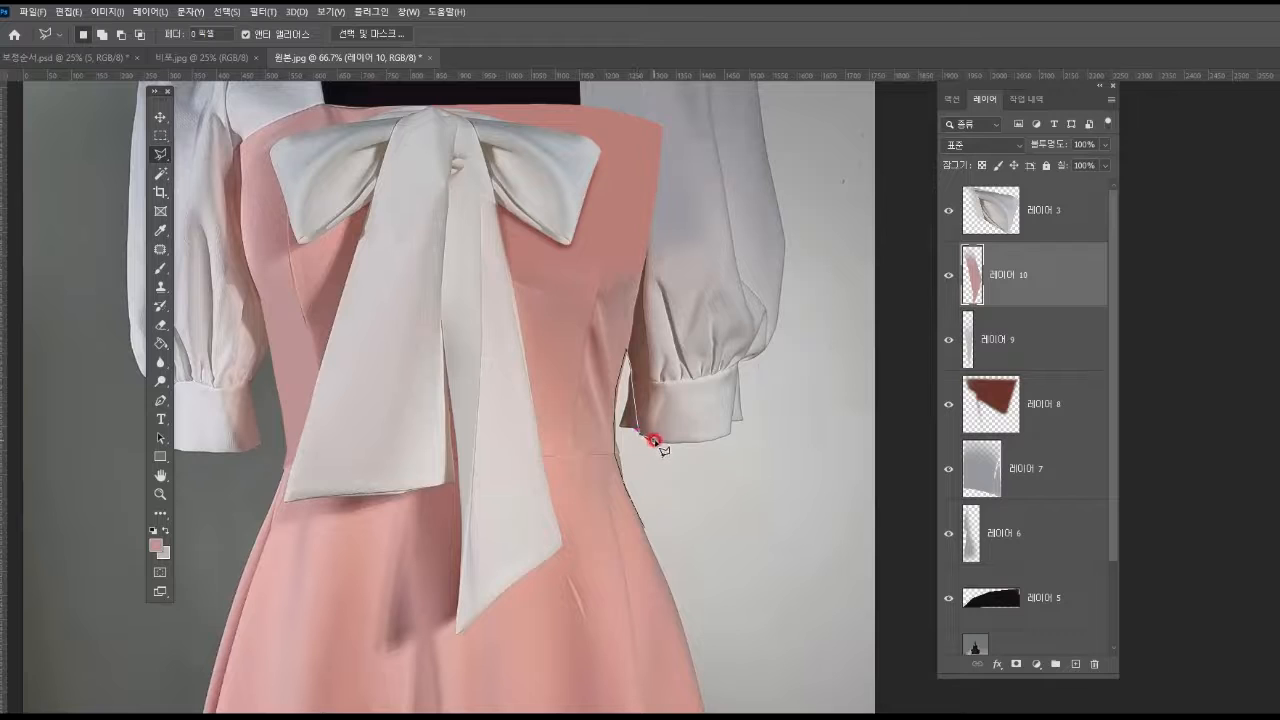
pyautogui.click(712, 443)
pyautogui.click(741, 526)
pyautogui.doubleClick(710, 562)
# Step: Paint the selected gap beside the waist on a new layer with light grey sampled from the background, and clear the selection
pyautogui.press('i')
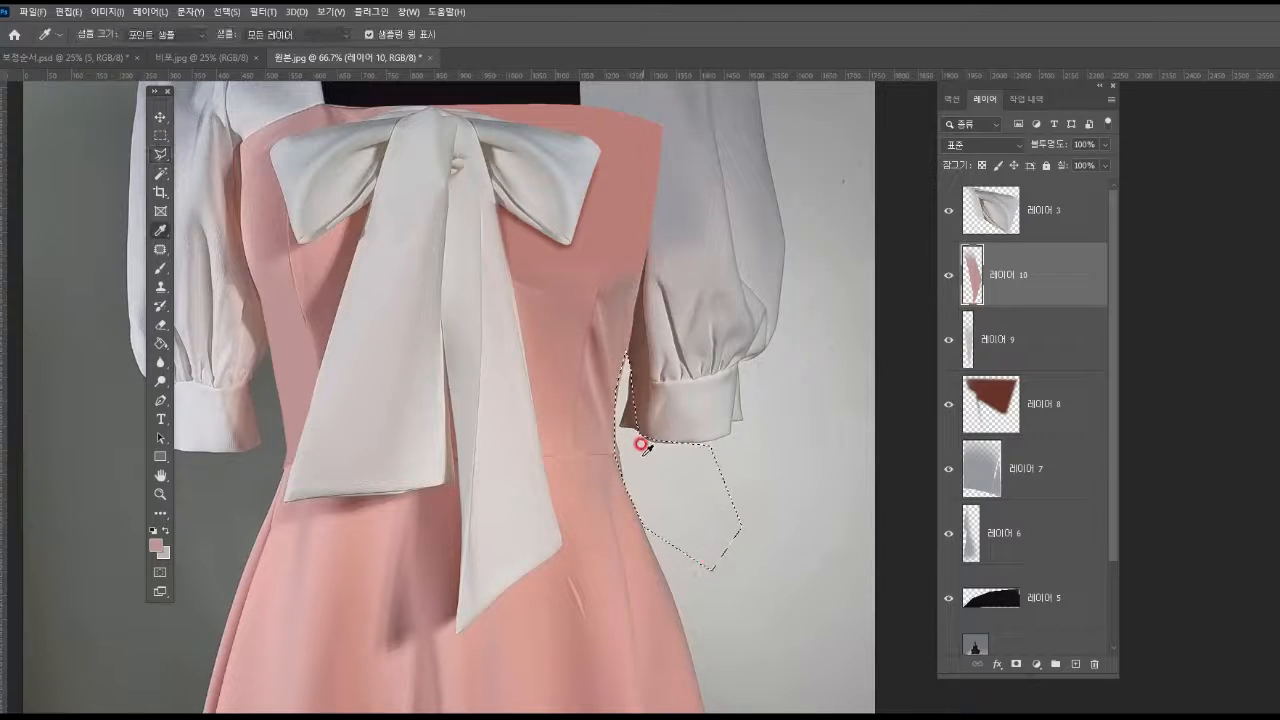
pyautogui.click(641, 443)
pyautogui.press('b')
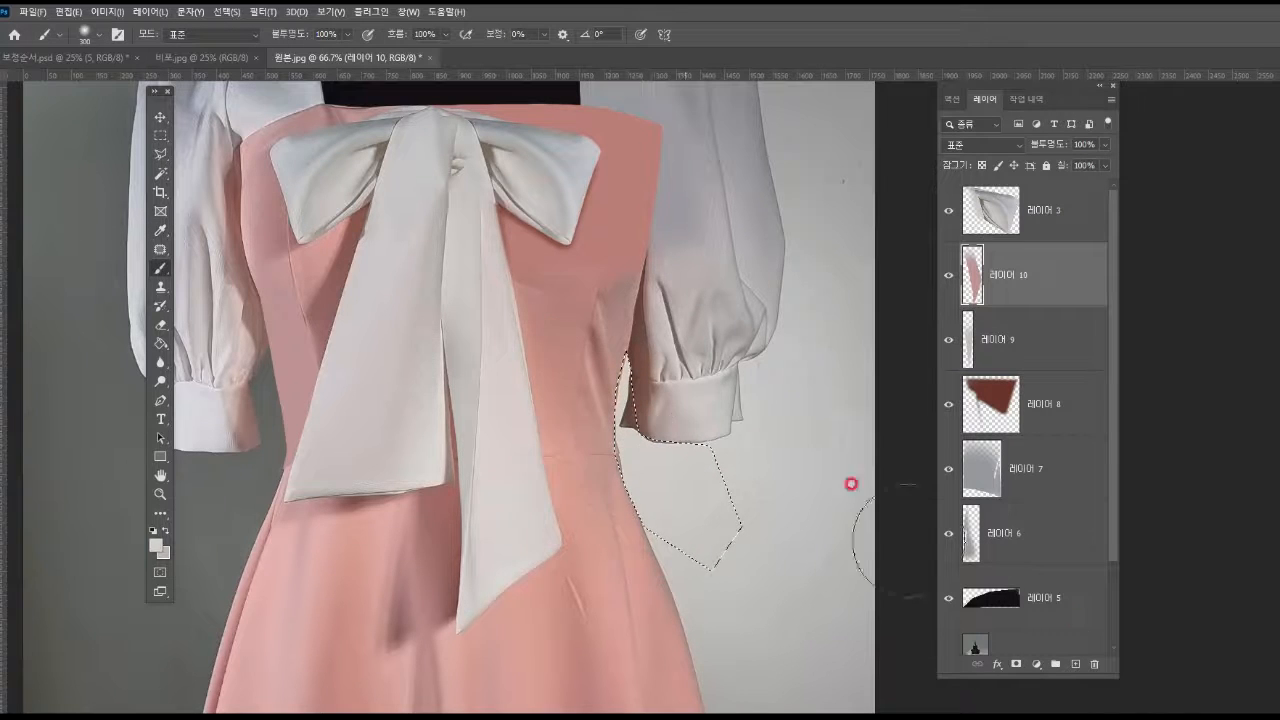
pyautogui.click(1075, 663)
pyautogui.moveTo(606, 458)
pyautogui.mouseDown()
pyautogui.moveTo(591, 423)
pyautogui.moveTo(610, 410)
pyautogui.mouseUp()
pyautogui.hotkey('ctrl', 'd')
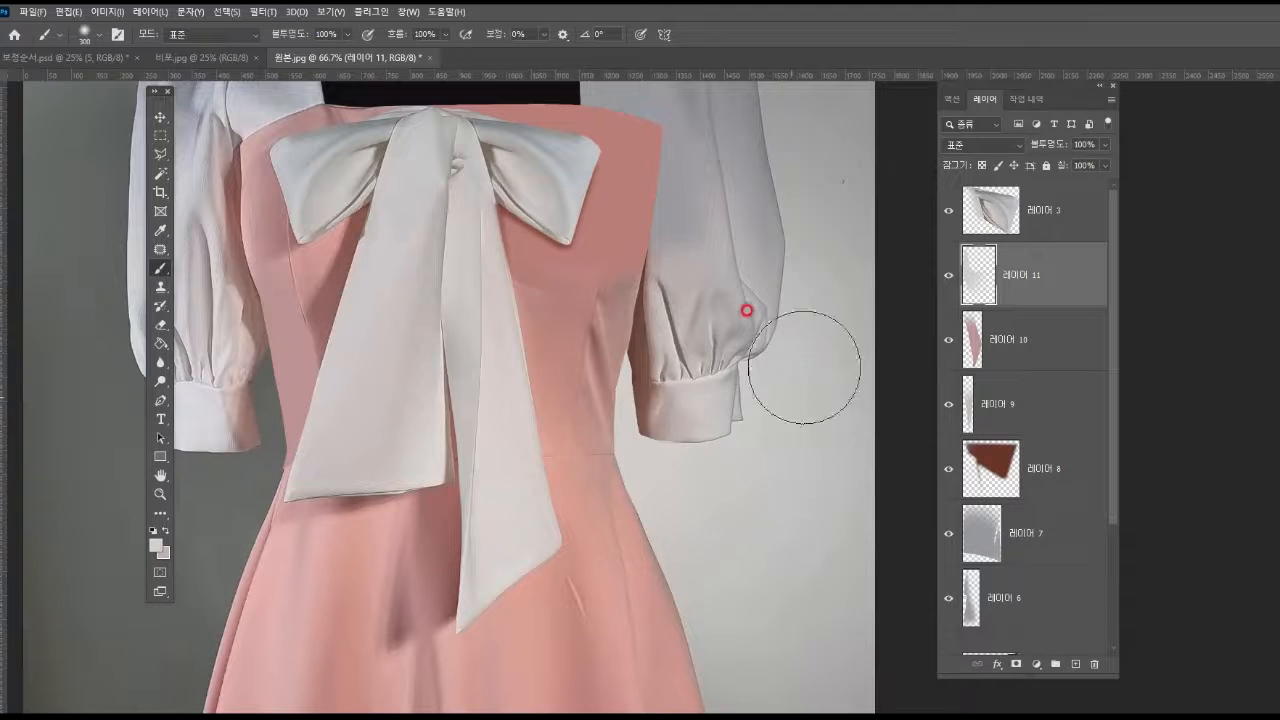
# Step: Outline the bodice's wrinkled right side panel from the underarm past the waist seam to the upper skirt
pyautogui.click(163, 157)
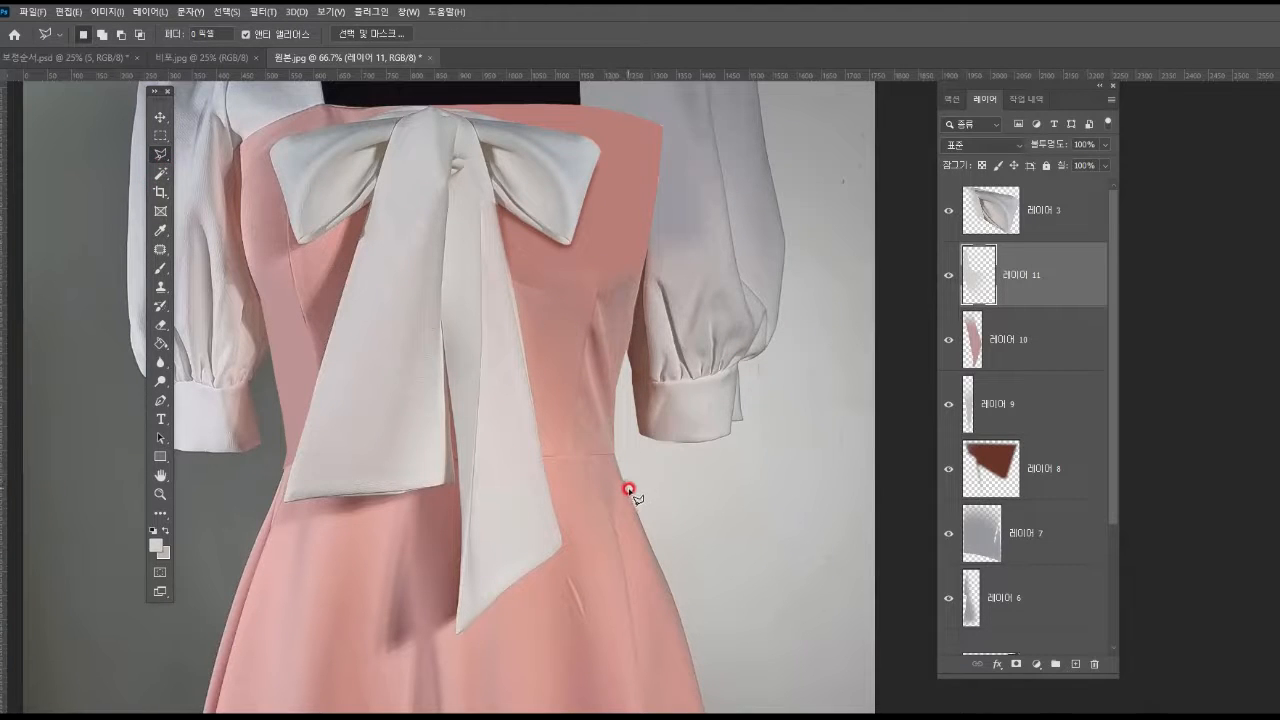
pyautogui.click(627, 491)
pyautogui.click(615, 463)
pyautogui.click(619, 384)
pyautogui.click(632, 340)
pyautogui.click(642, 288)
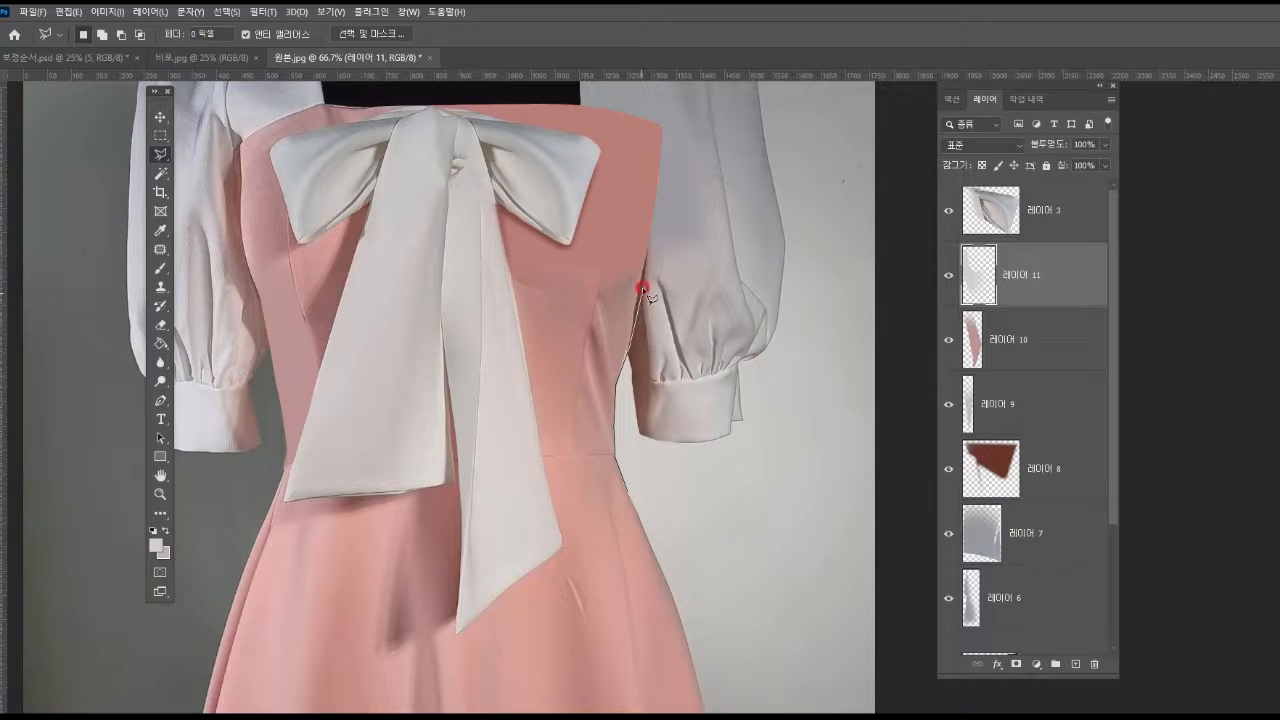
pyautogui.click(650, 232)
pyautogui.click(586, 291)
pyautogui.click(583, 357)
pyautogui.click(577, 409)
pyautogui.click(581, 450)
pyautogui.click(613, 536)
pyautogui.doubleClick(641, 547)
# Step: Paint the selected right side panel on a new layer with pink sampled from the upper bodice, and clear the selection
pyautogui.click(168, 235)
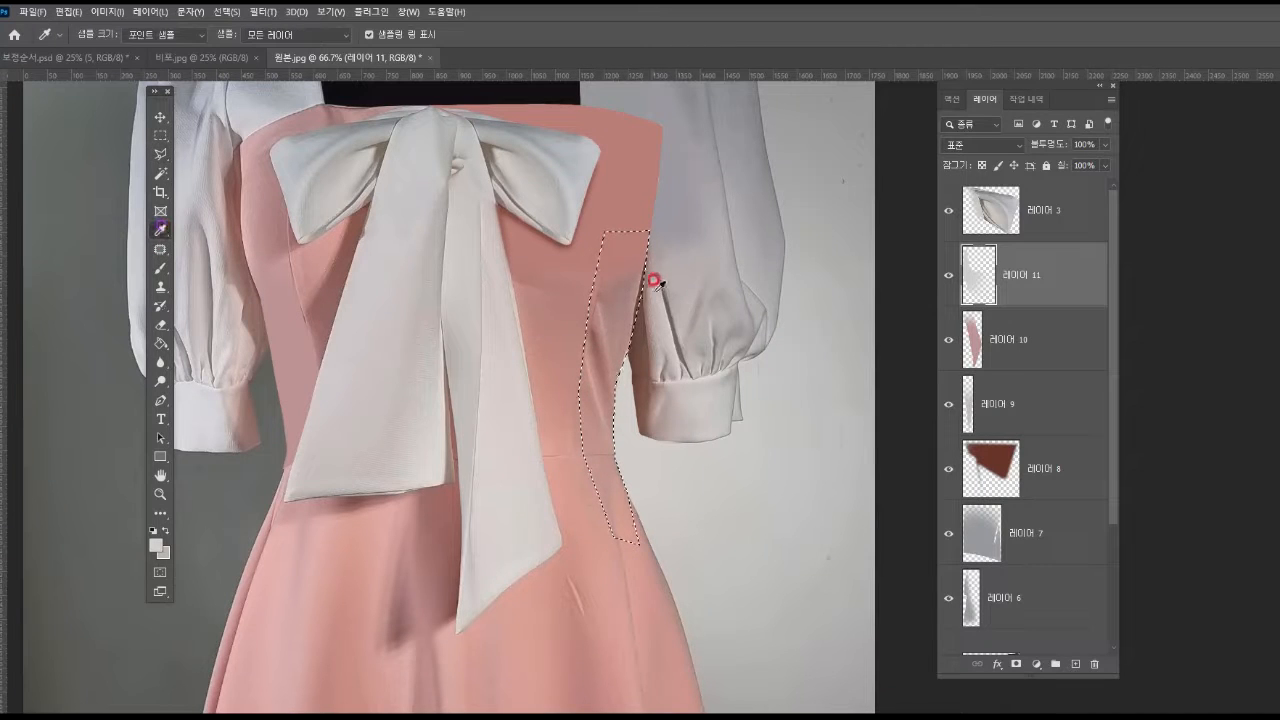
pyautogui.click(620, 228)
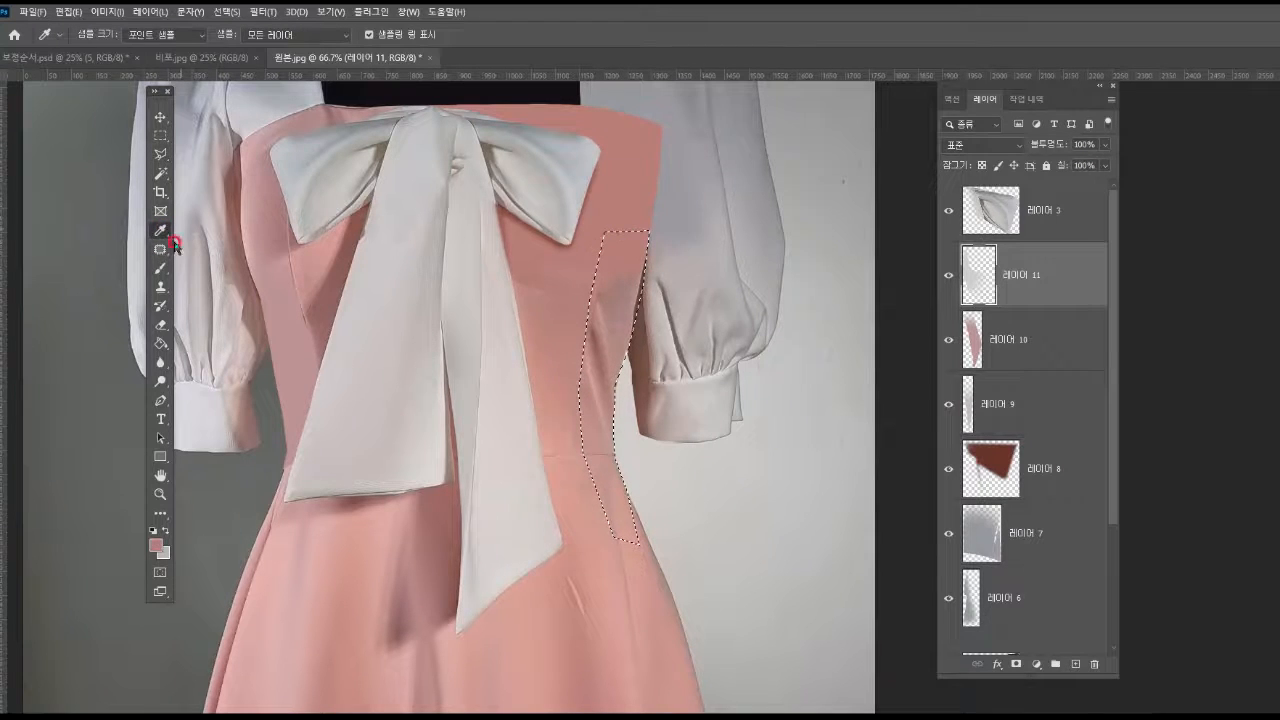
pyautogui.click(160, 268)
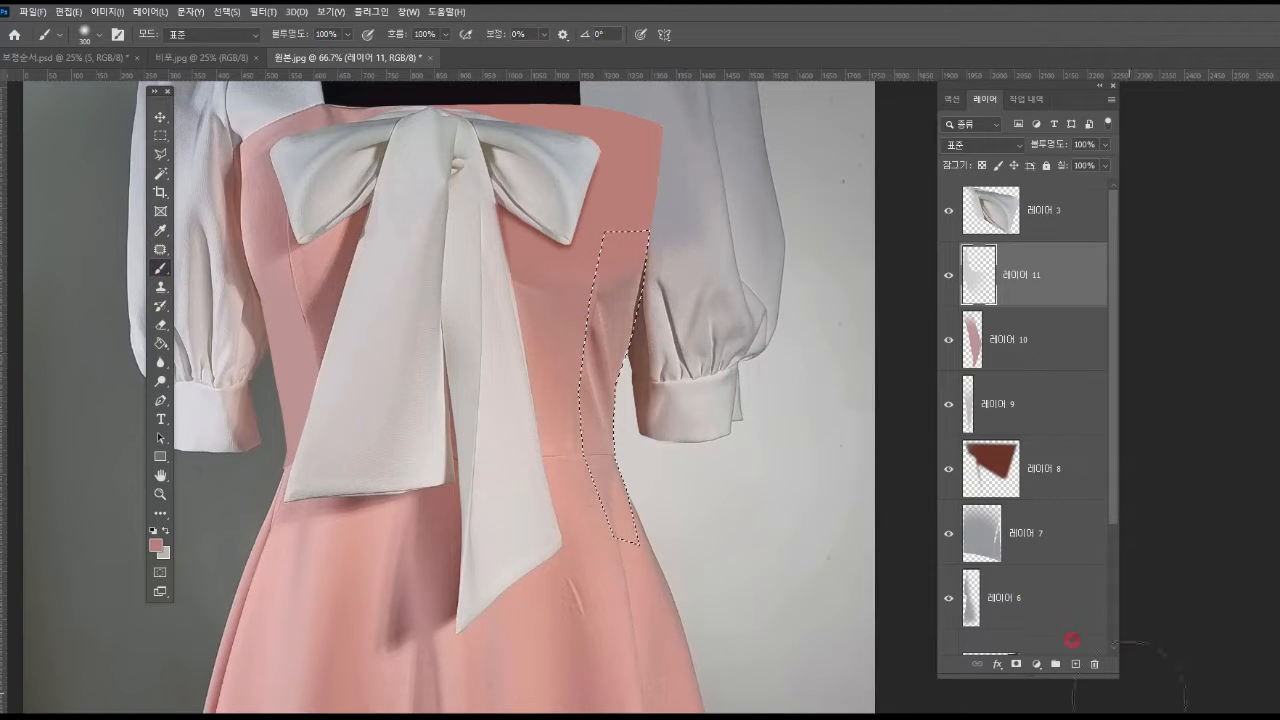
pyautogui.click(1076, 665)
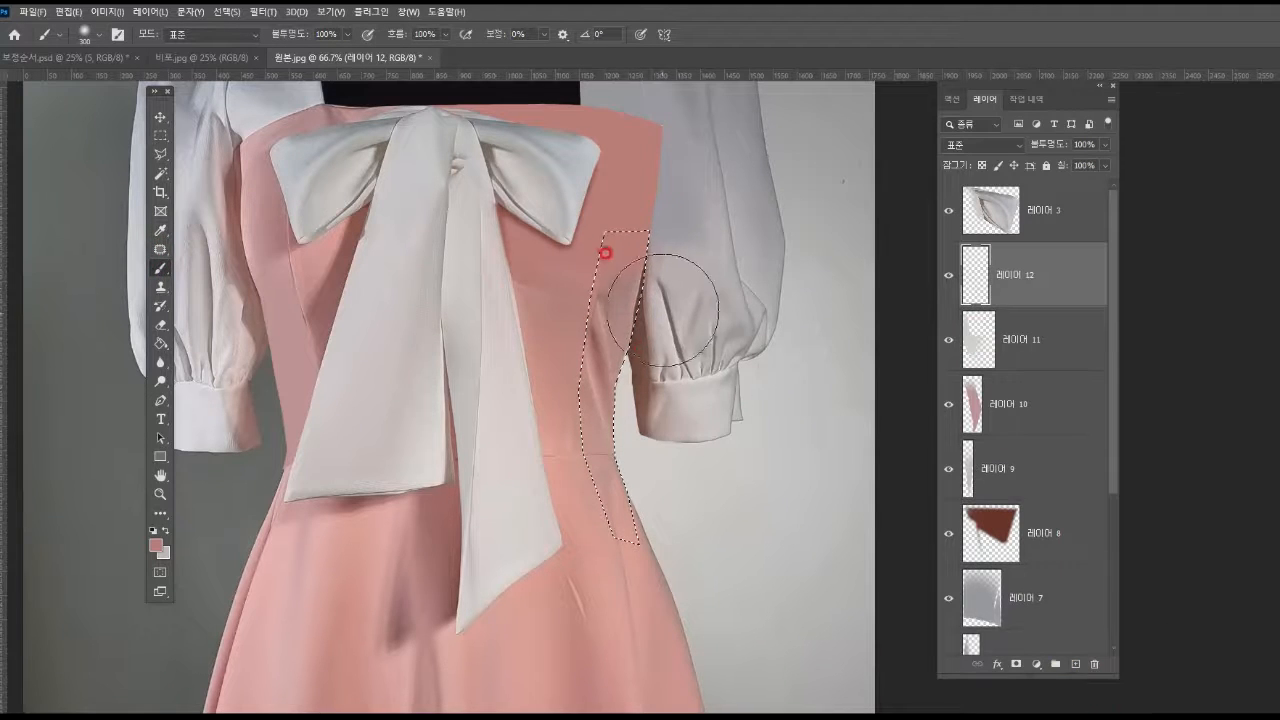
pyautogui.moveTo(664, 307)
pyautogui.mouseDown()
pyautogui.moveTo(589, 450)
pyautogui.moveTo(589, 536)
pyautogui.moveTo(591, 268)
pyautogui.moveTo(564, 423)
pyautogui.moveTo(586, 400)
pyautogui.mouseUp()
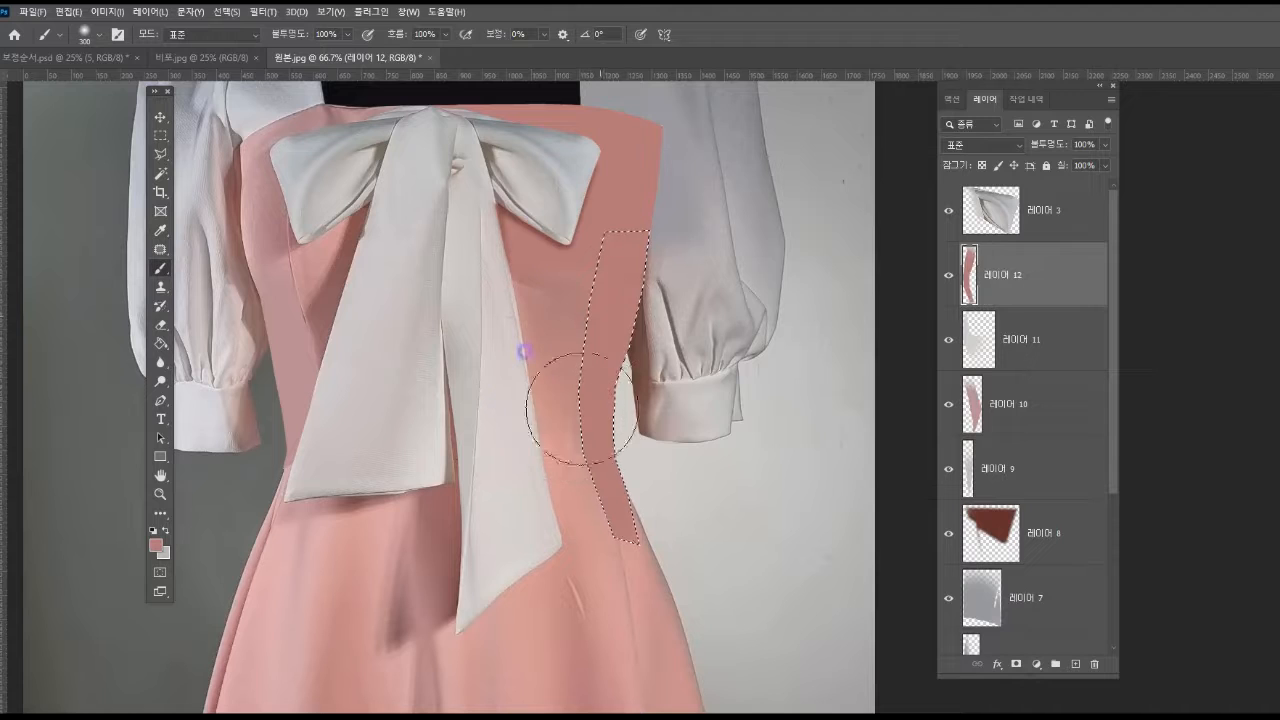
pyautogui.hotkey('ctrl', 'd')
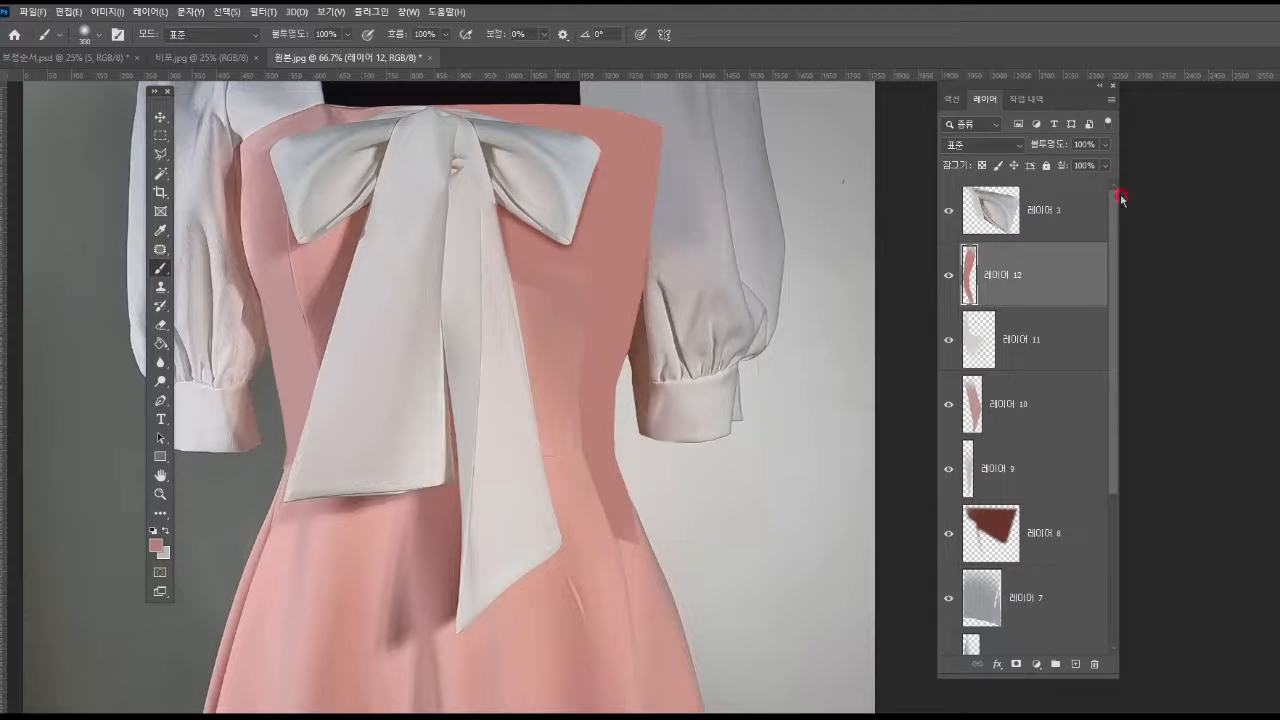
# Step: Set the right panel paint layer's fill to 73% and softly erase its hard edges at the upper skirt and underarm
pyautogui.click(1105, 167)
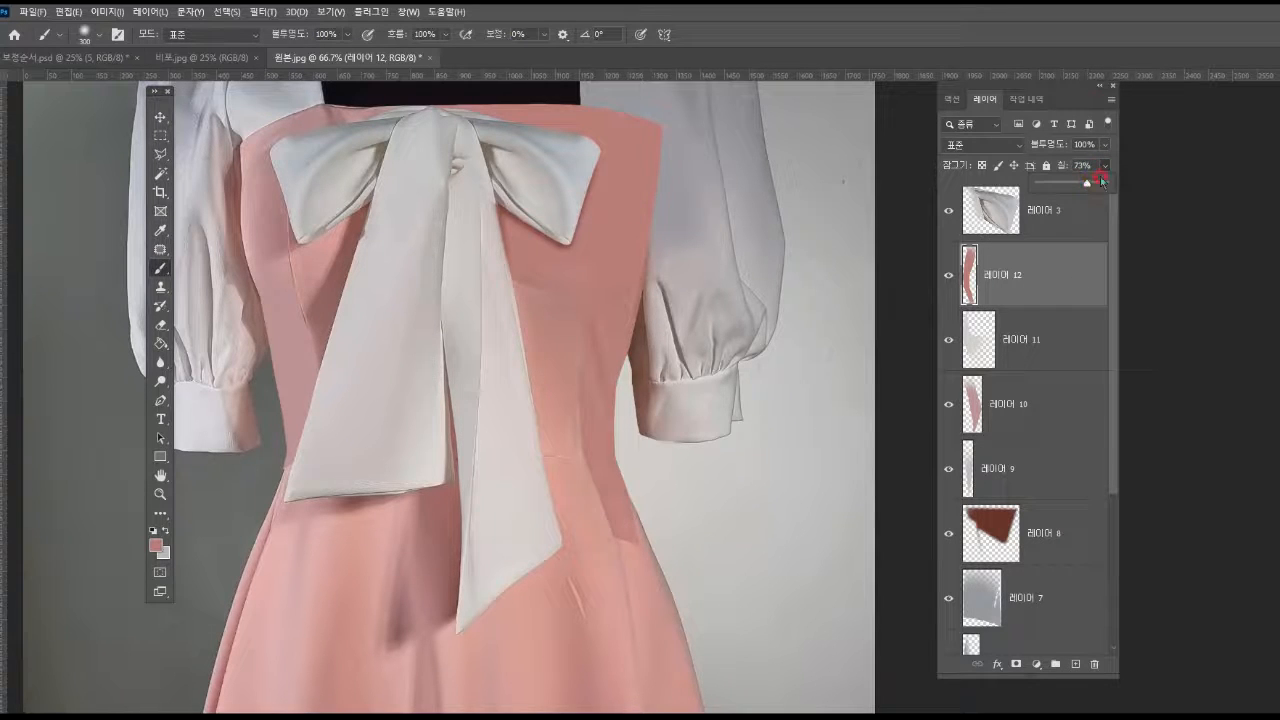
pyautogui.click(160, 287)
pyautogui.click(160, 324)
pyautogui.moveTo(622, 538)
pyautogui.mouseDown()
pyautogui.moveTo(638, 542)
pyautogui.moveTo(653, 518)
pyautogui.mouseUp()
pyautogui.moveTo(640, 571); pyautogui.dragTo(614, 577)
pyautogui.moveTo(629, 268); pyautogui.dragTo(656, 250)
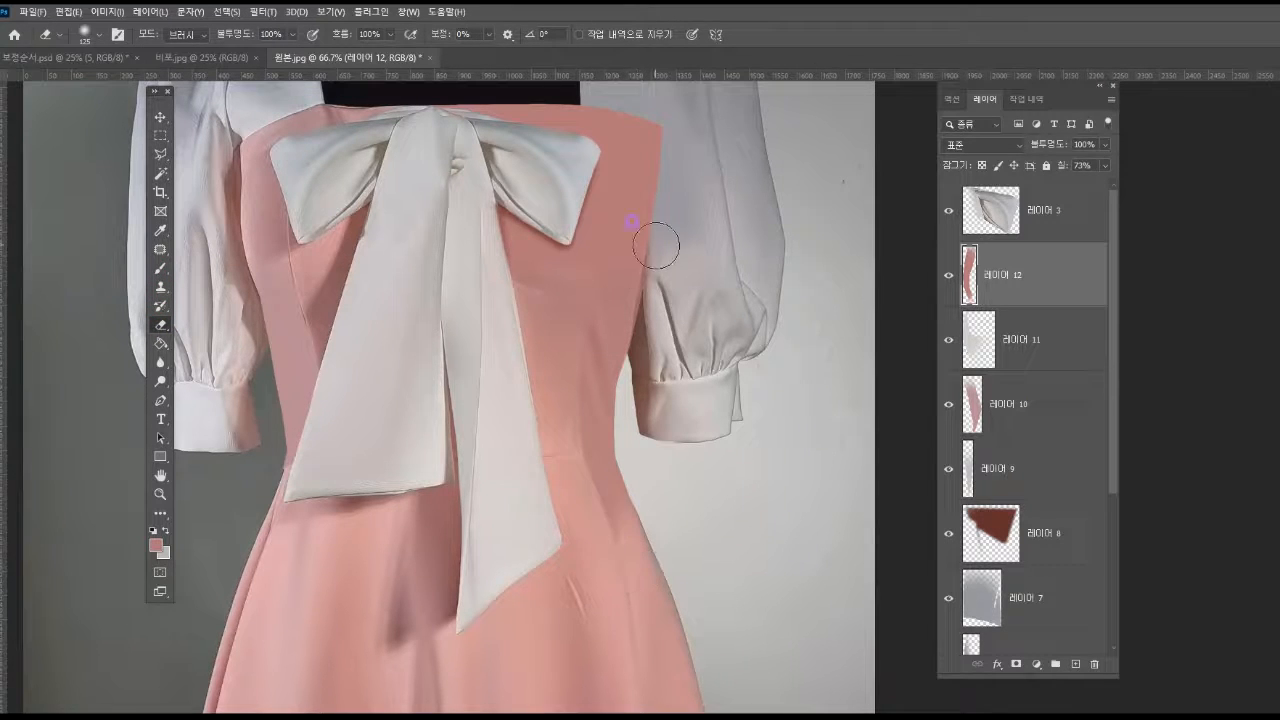
# Step: Merge 레이어 9 through 레이어 12 into one layer and compare the dress with and without these bodice and waist corrections
pyautogui.click(160, 494)
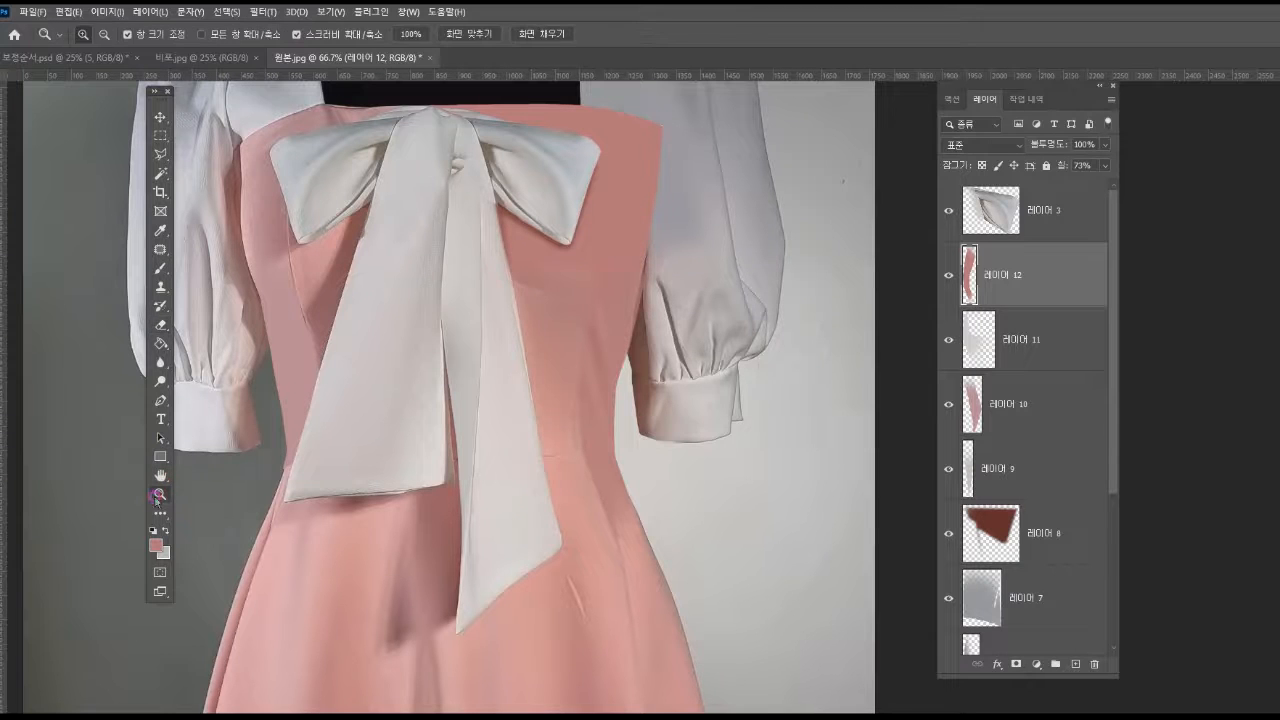
pyautogui.keyDown('alt'); pyautogui.click(708, 540); pyautogui.keyUp('alt')
pyautogui.keyDown('alt'); pyautogui.click(708, 540); pyautogui.keyUp('alt')
pyautogui.keyDown('alt'); pyautogui.click(660, 500); pyautogui.keyUp('alt')
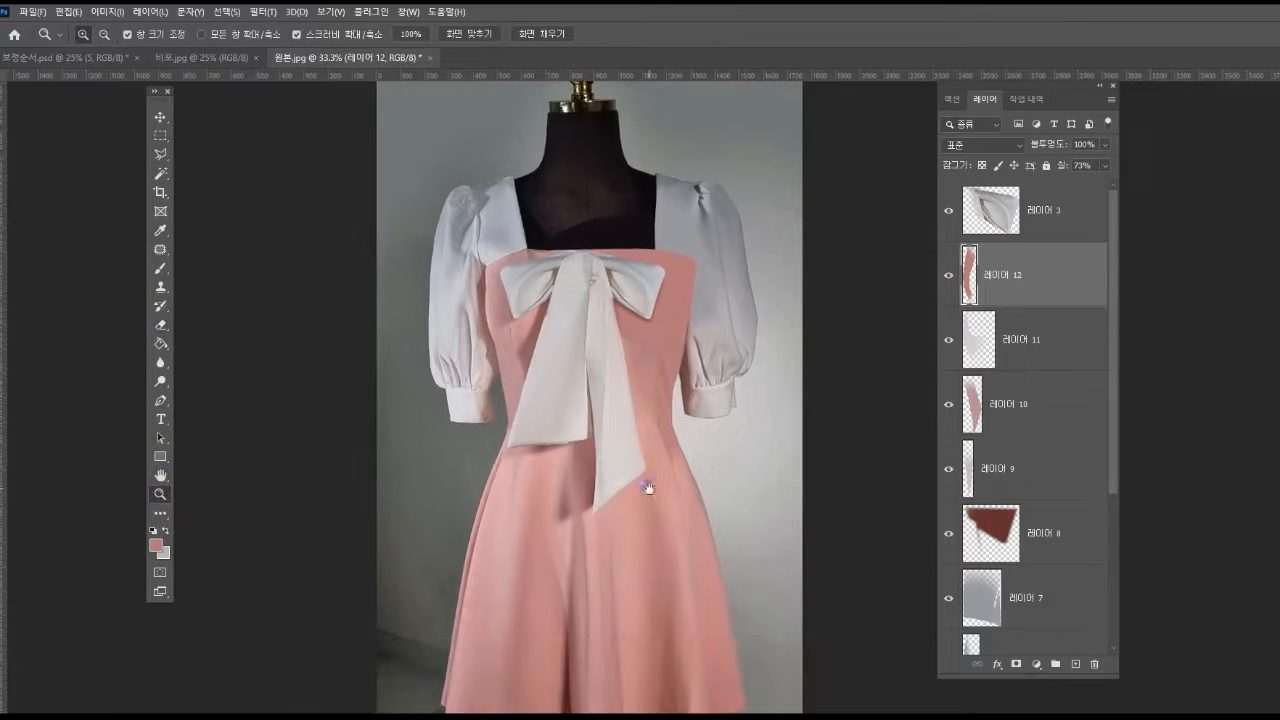
pyautogui.keyDown('shift'); pyautogui.click(1021, 418); pyautogui.keyUp('shift')
pyautogui.keyDown('shift'); pyautogui.click(1015, 462); pyautogui.keyUp('shift')
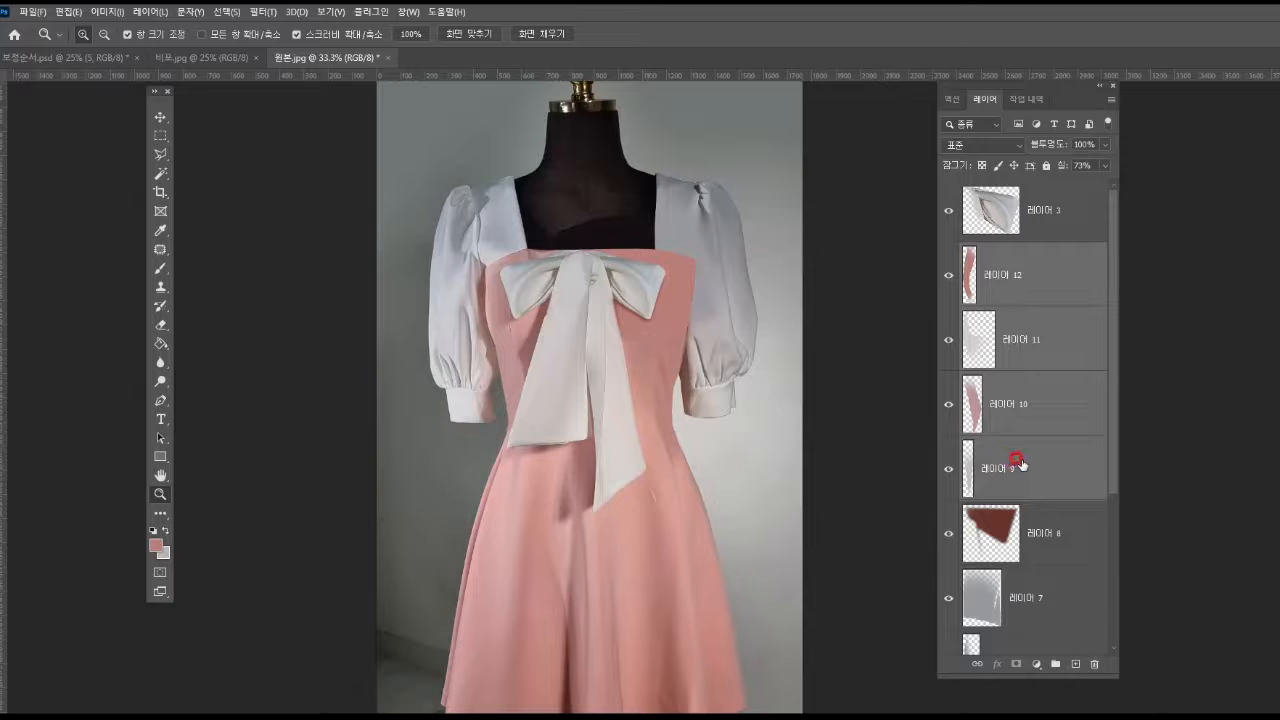
pyautogui.hotkey('ctrl', 'e')
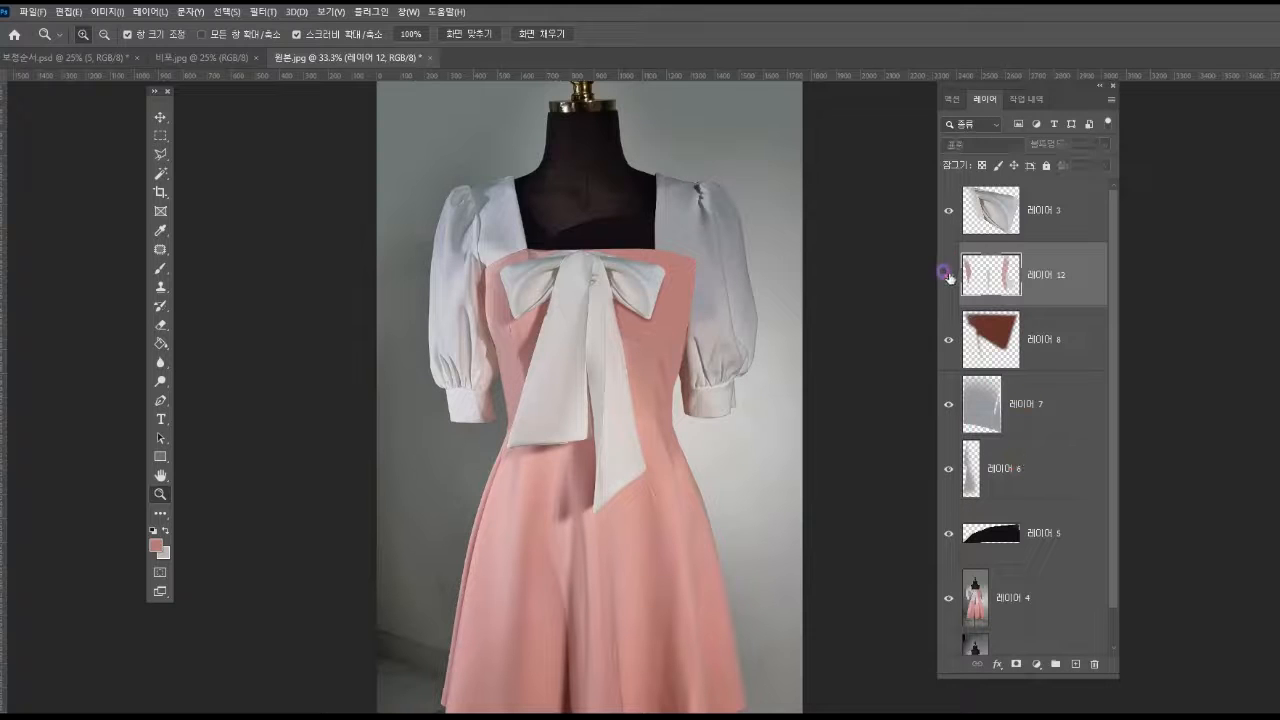
pyautogui.click(951, 272)
pyautogui.click(951, 272)
# Step: Merge the combined correction layer with 레이어 8, 7, 6 and 5 into a single layer
pyautogui.scroll(-5, 597, 280)
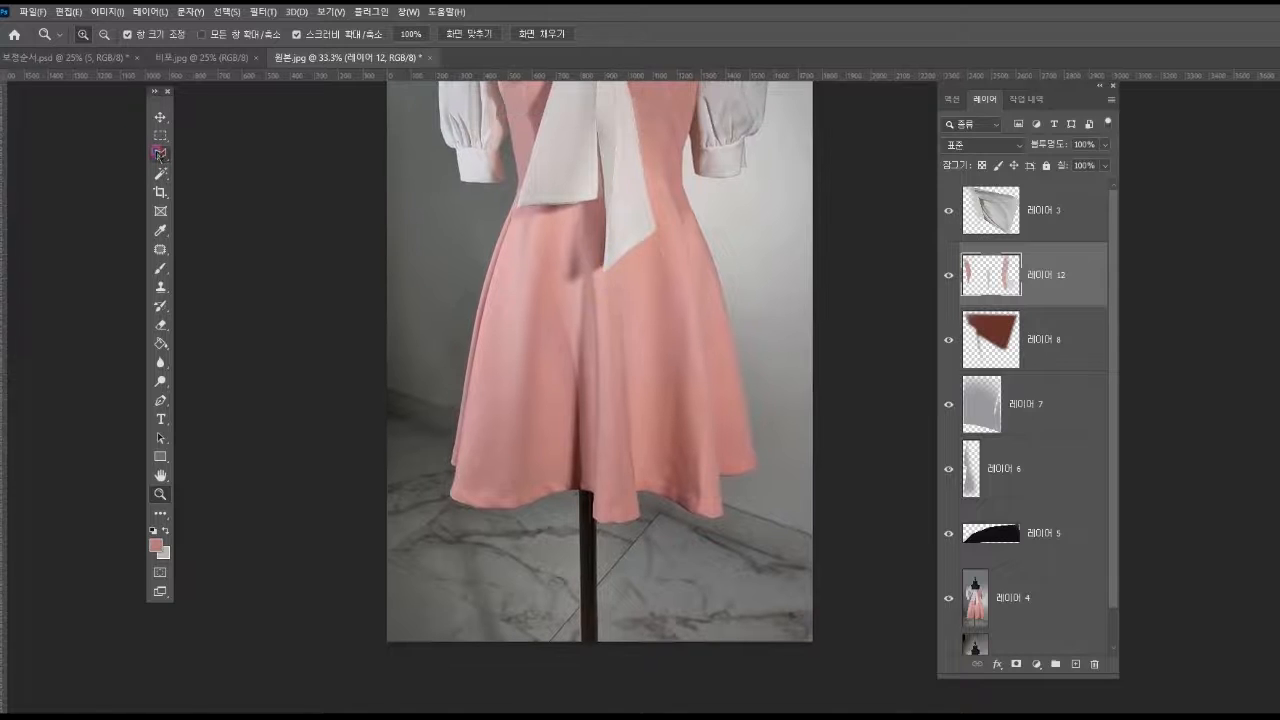
pyautogui.click(159, 153)
pyautogui.keyDown('shift'); pyautogui.click(1040, 496); pyautogui.keyUp('shift')
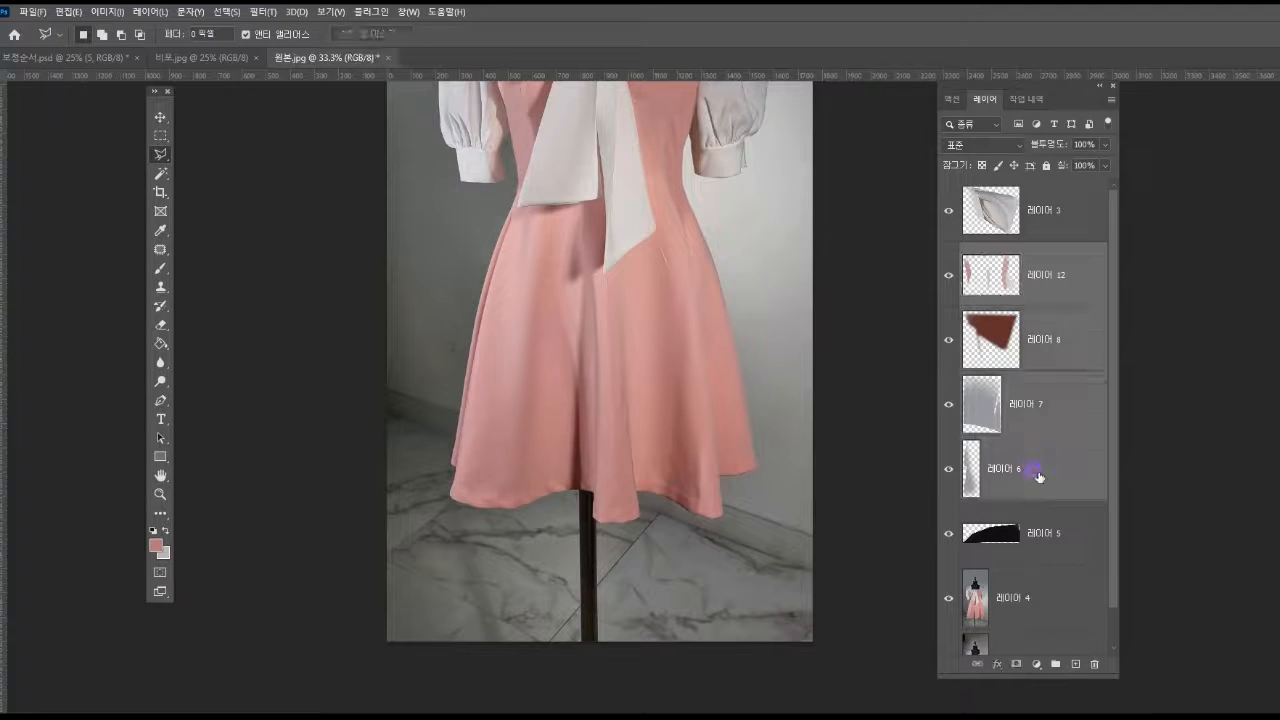
pyautogui.keyDown('shift'); pyautogui.click(1038, 536); pyautogui.keyUp('shift')
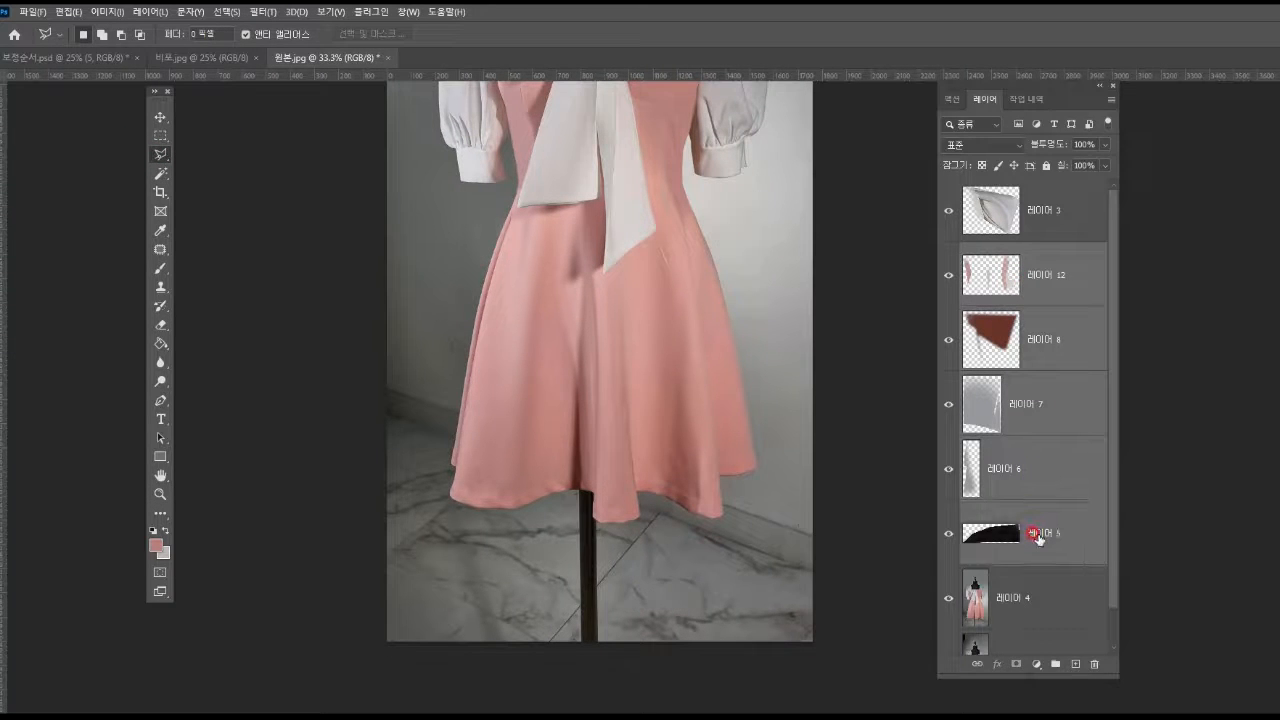
pyautogui.hotkey('ctrl', 'e')
# Step: On 레이어 4, outline the dark centre fold from below the ribbon to the hem and sample pink from the skirt beside it
pyautogui.click(1031, 340)
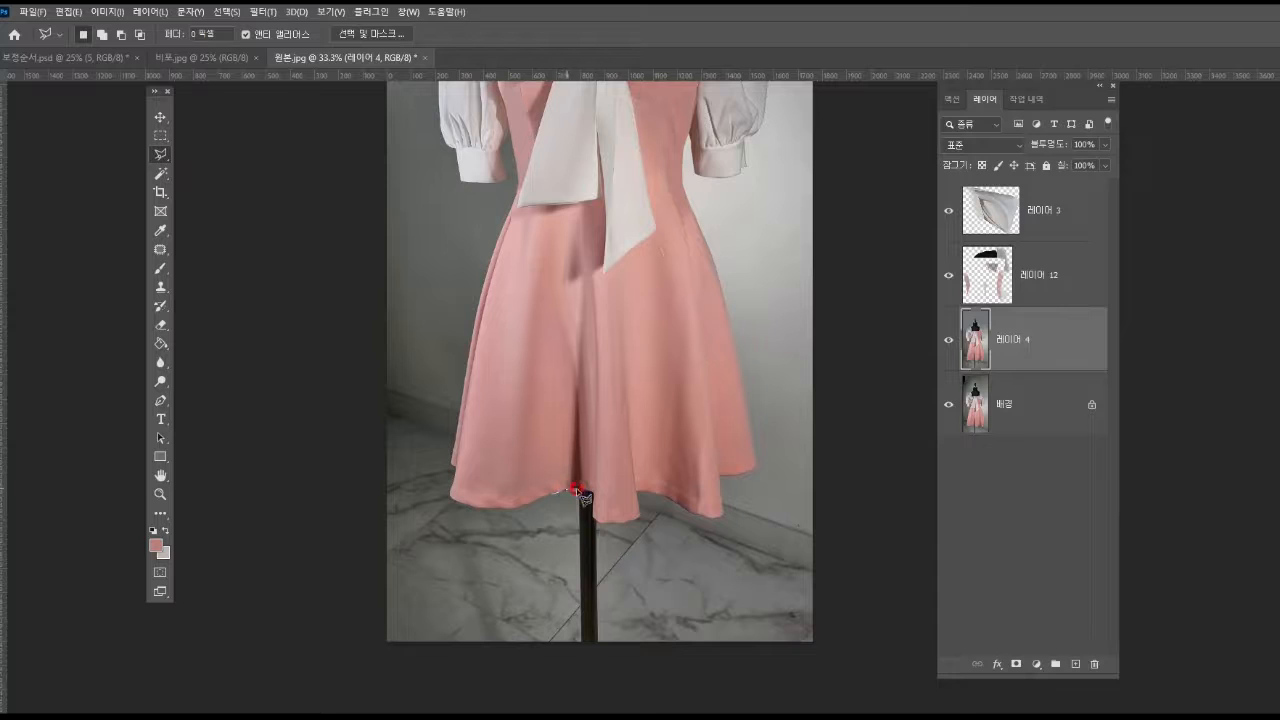
pyautogui.moveTo(577, 489)
pyautogui.mouseDown()
pyautogui.moveTo(589, 491)
pyautogui.moveTo(602, 422)
pyautogui.moveTo(590, 250)
pyautogui.moveTo(594, 273)
pyautogui.moveTo(567, 283)
pyautogui.moveTo(540, 466)
pyautogui.moveTo(555, 491)
pyautogui.mouseUp()
pyautogui.click(160, 231)
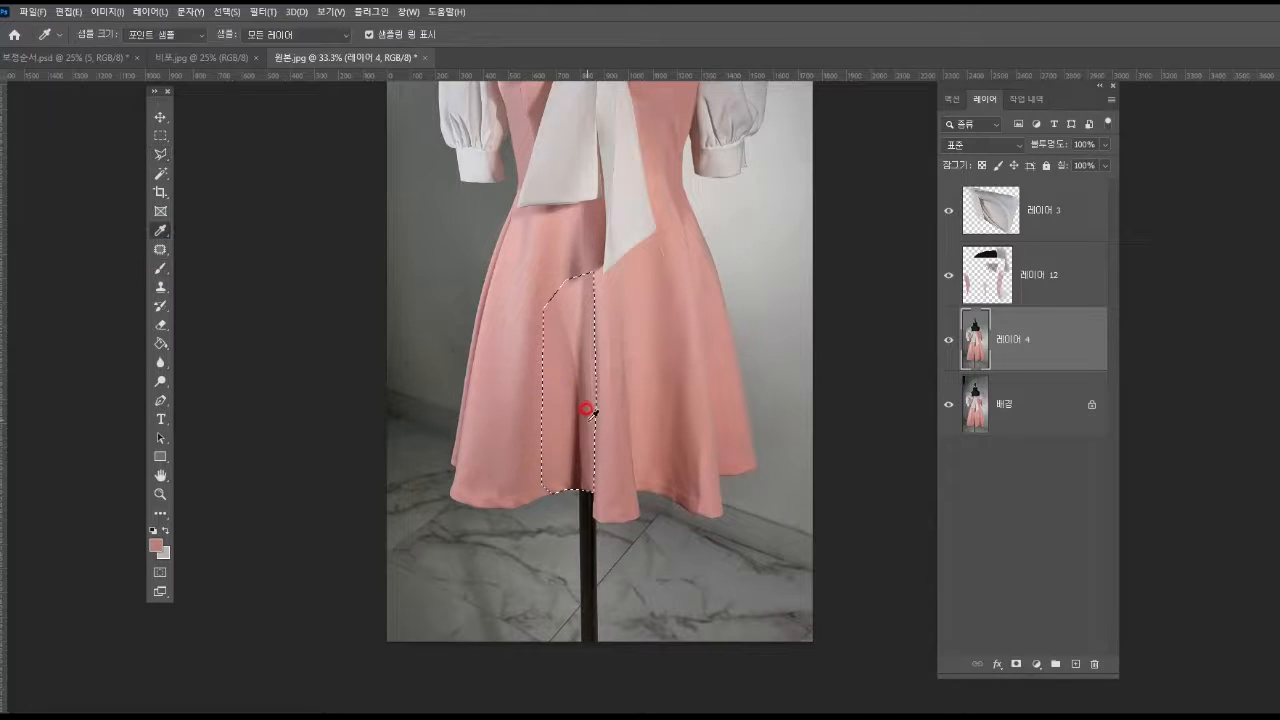
pyautogui.click(534, 408)
pyautogui.press('b')
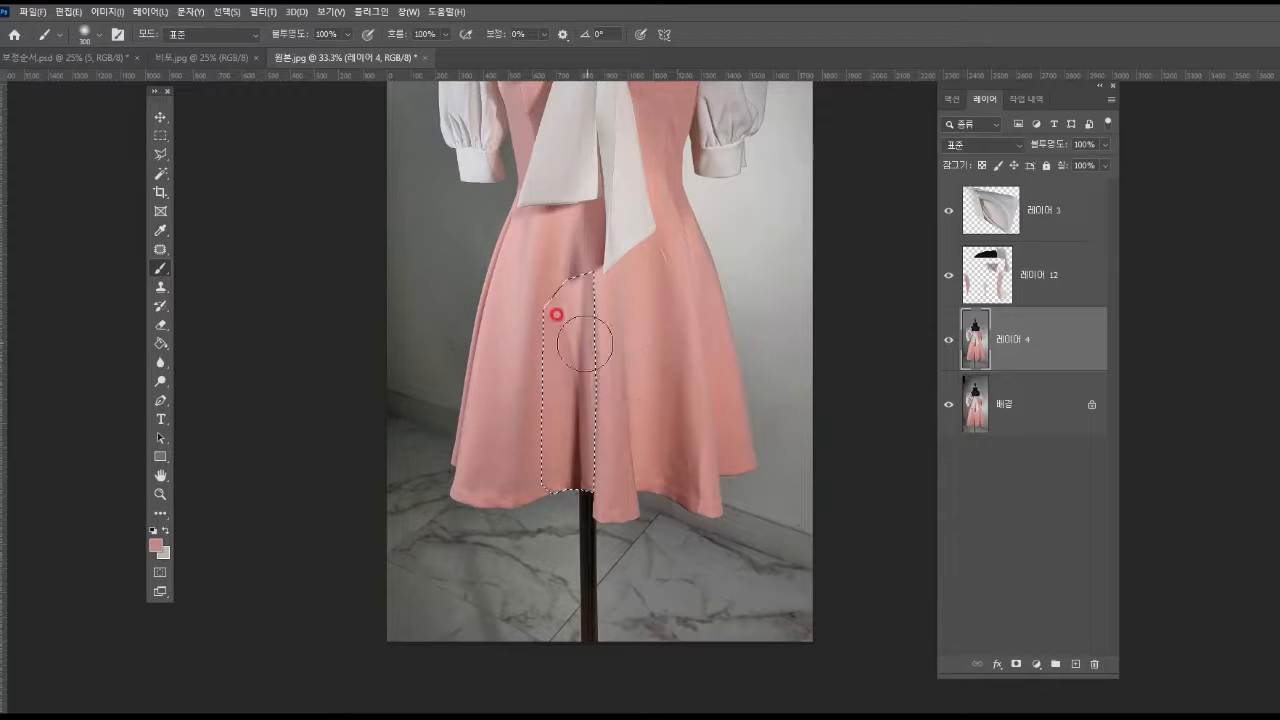
# Step: Paint the selected centre fold pink on a new layer, clear the selection, and merge the paint down into 레이어 4
pyautogui.click(1075, 664)
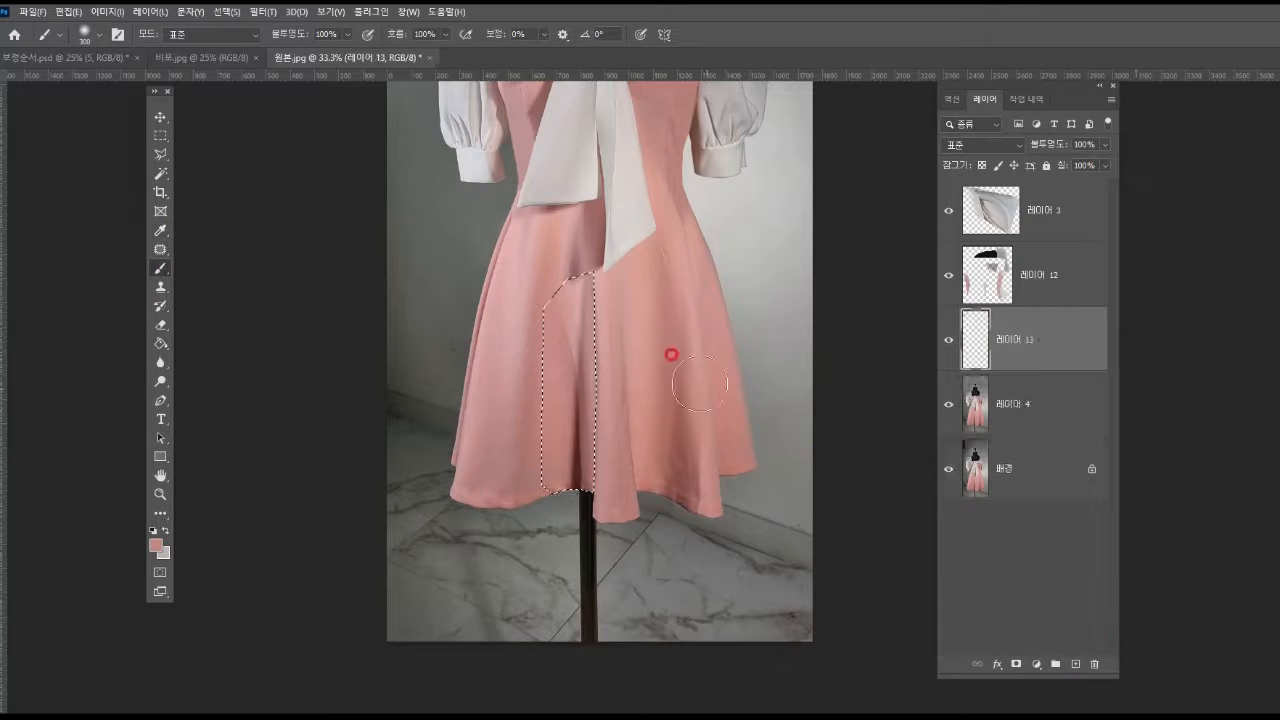
pyautogui.moveTo(569, 280)
pyautogui.mouseDown()
pyautogui.moveTo(543, 377)
pyautogui.moveTo(580, 505)
pyautogui.mouseUp()
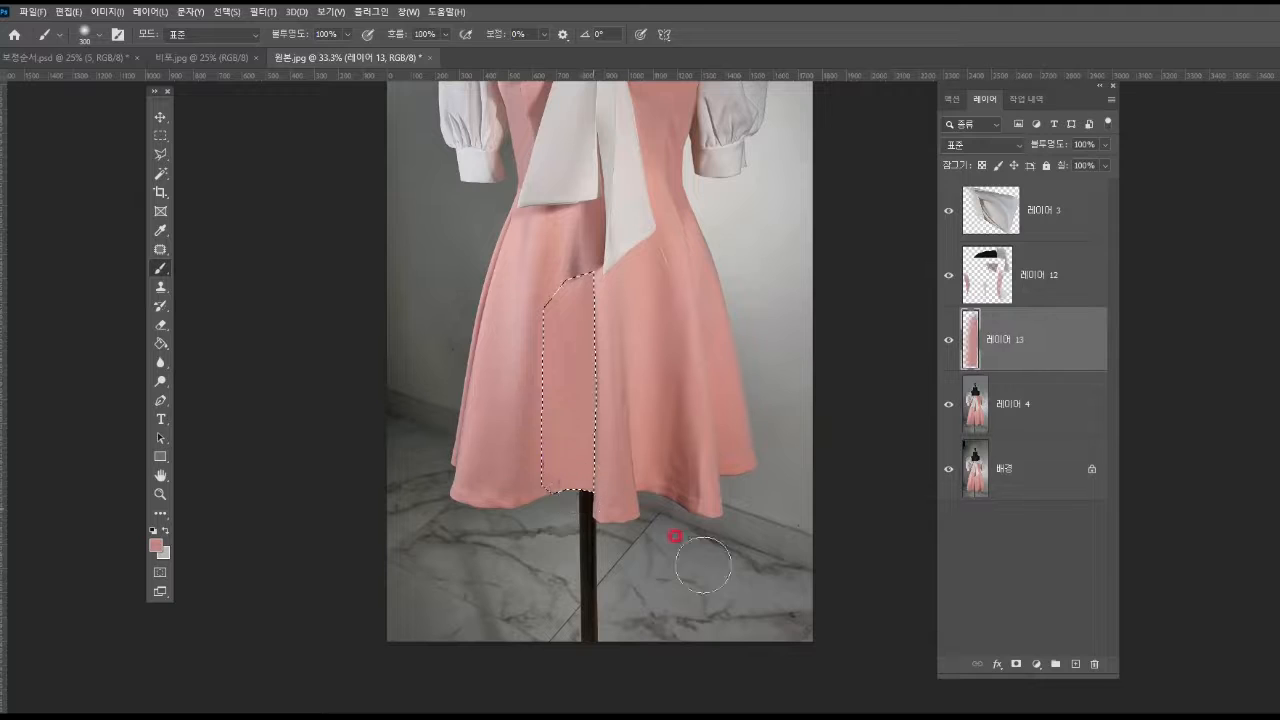
pyautogui.hotkey('ctrl', 'd')
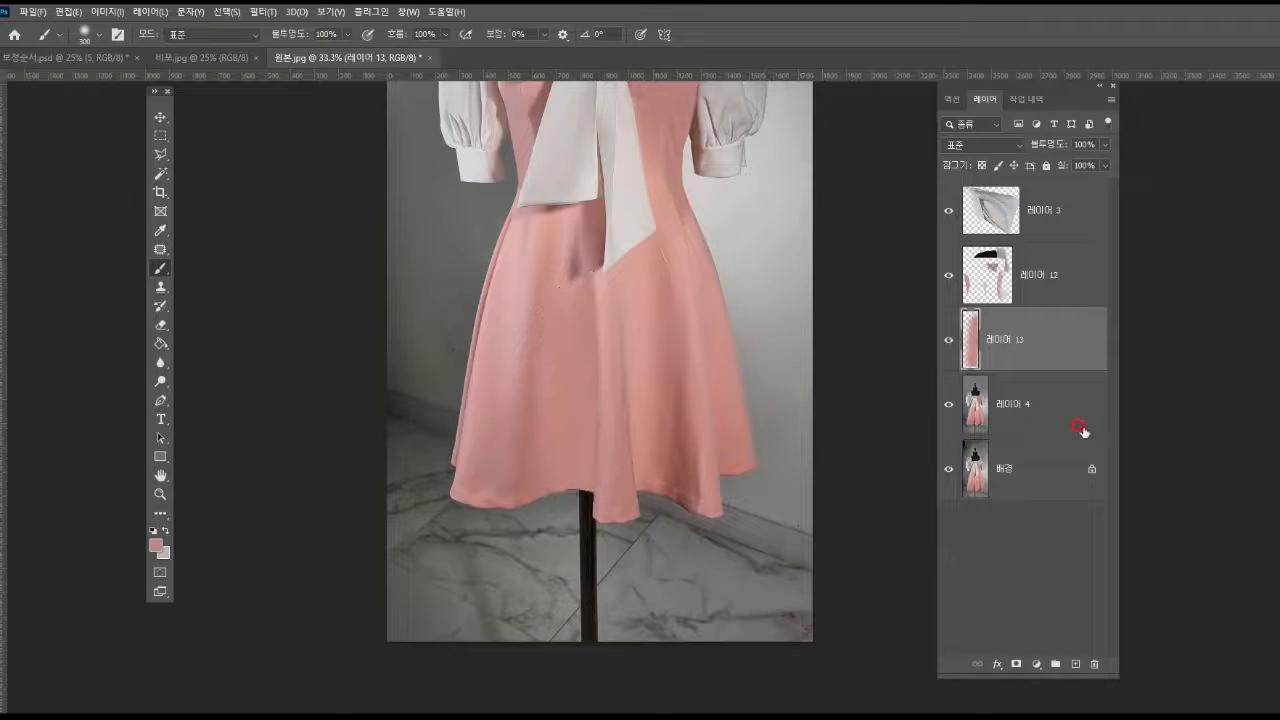
pyautogui.hotkey('ctrl', 'e')
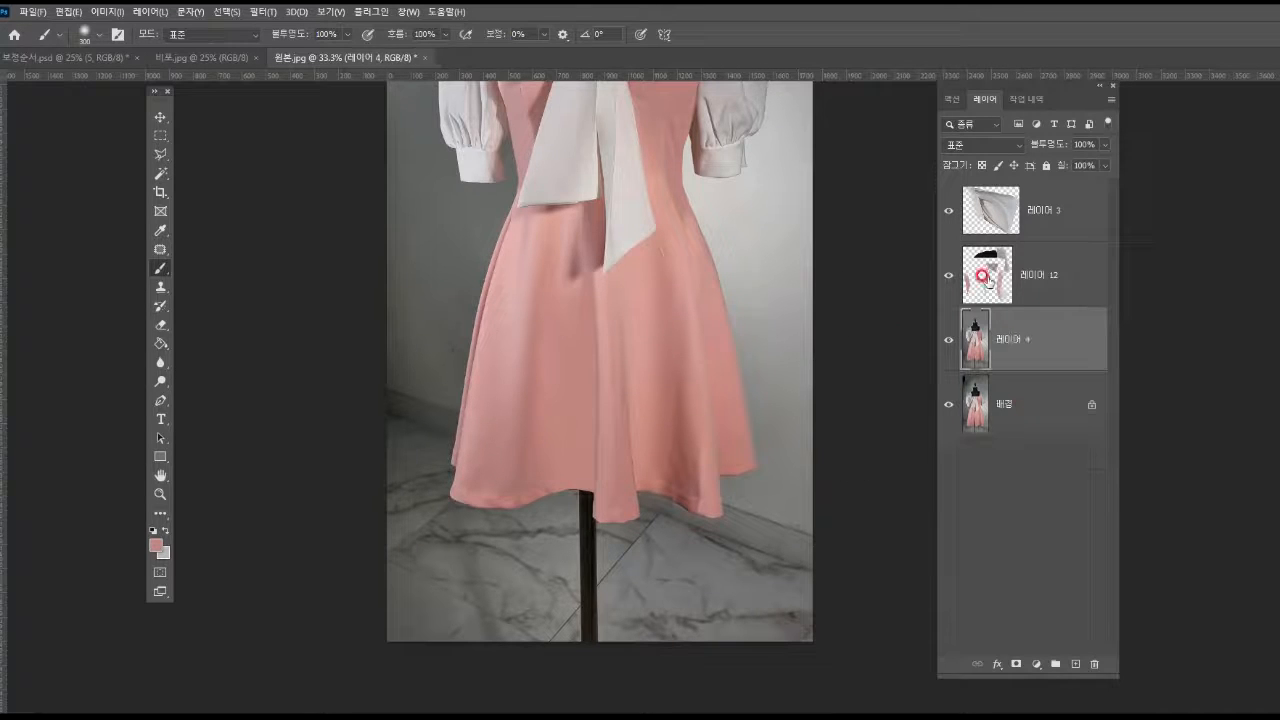
# Step: Copy the right half of the skirt, from the ribbon tip to below the hem, to a new layer
pyautogui.click(160, 135)
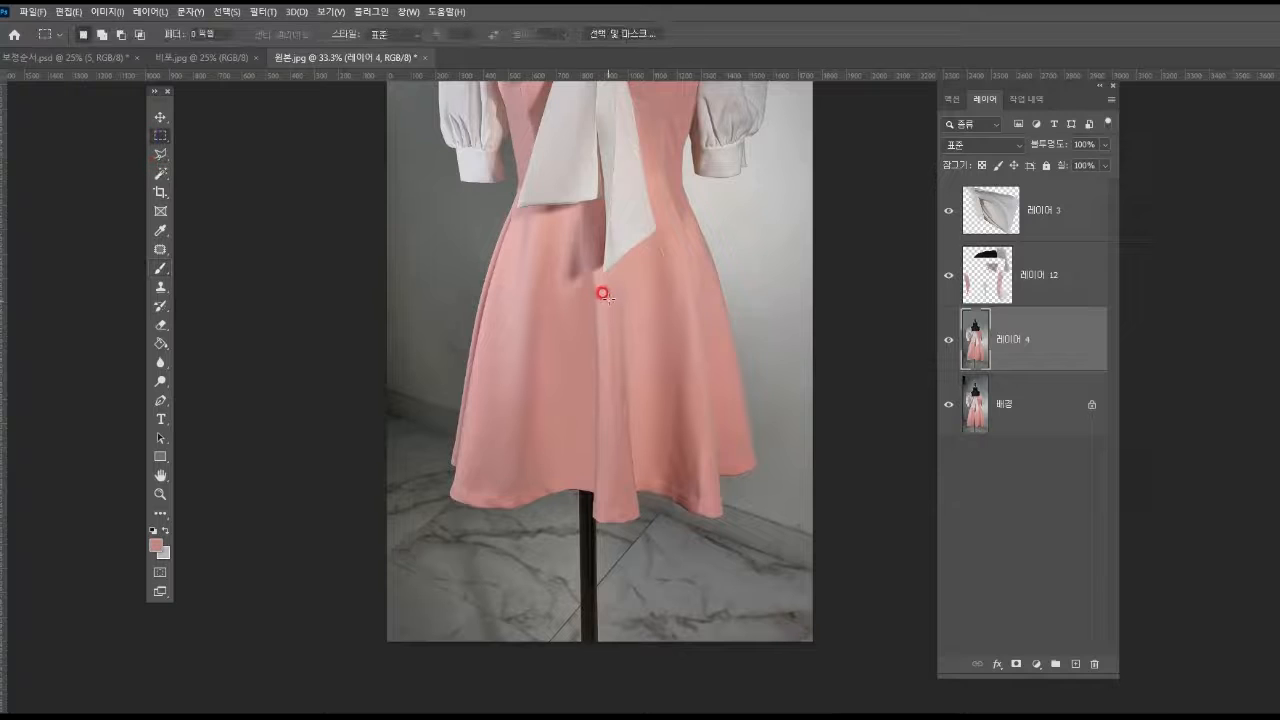
pyautogui.moveTo(586, 256); pyautogui.dragTo(796, 538)
pyautogui.hotkey('ctrl', 'j')
# Step: Flip the skirt copy horizontally, move it over the left half, and rotate it slightly to line up with the skirt
pyautogui.hotkey('ctrl', 't')
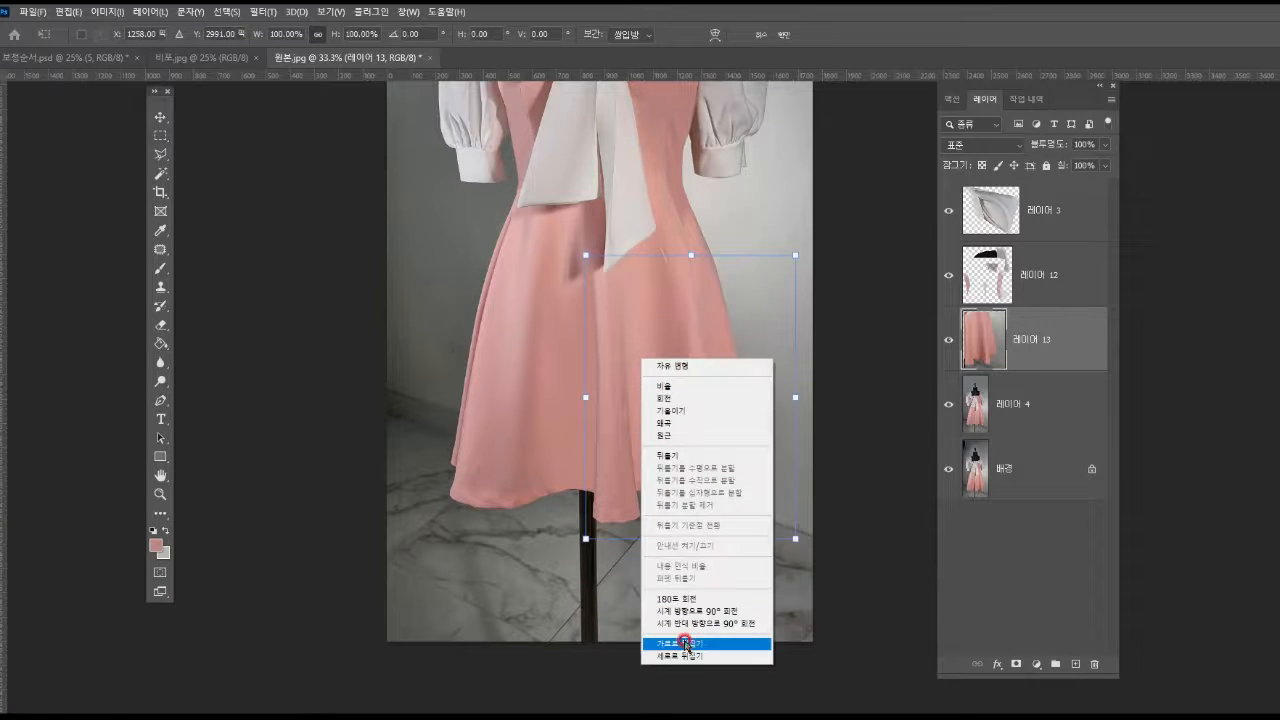
pyautogui.click(686, 643)
pyautogui.moveTo(686, 441); pyautogui.dragTo(545, 446)
pyautogui.moveTo(644, 264); pyautogui.dragTo(646, 254)
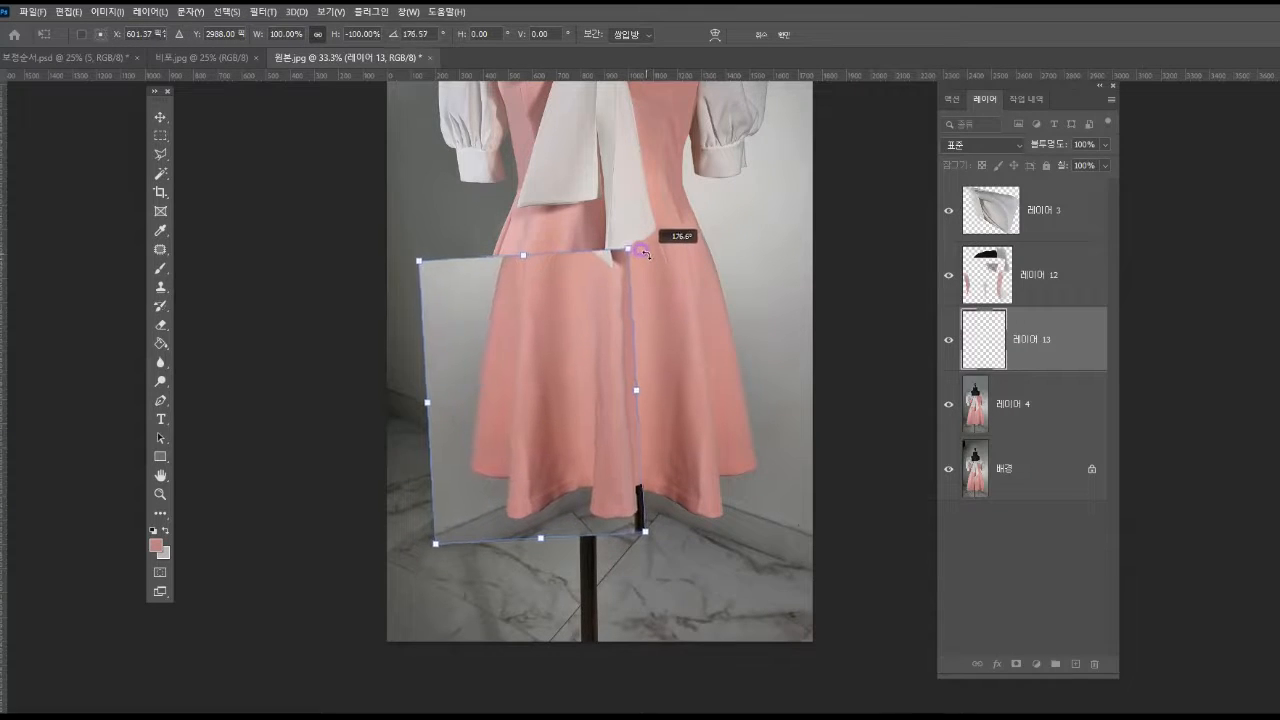
pyautogui.doubleClick(596, 358)
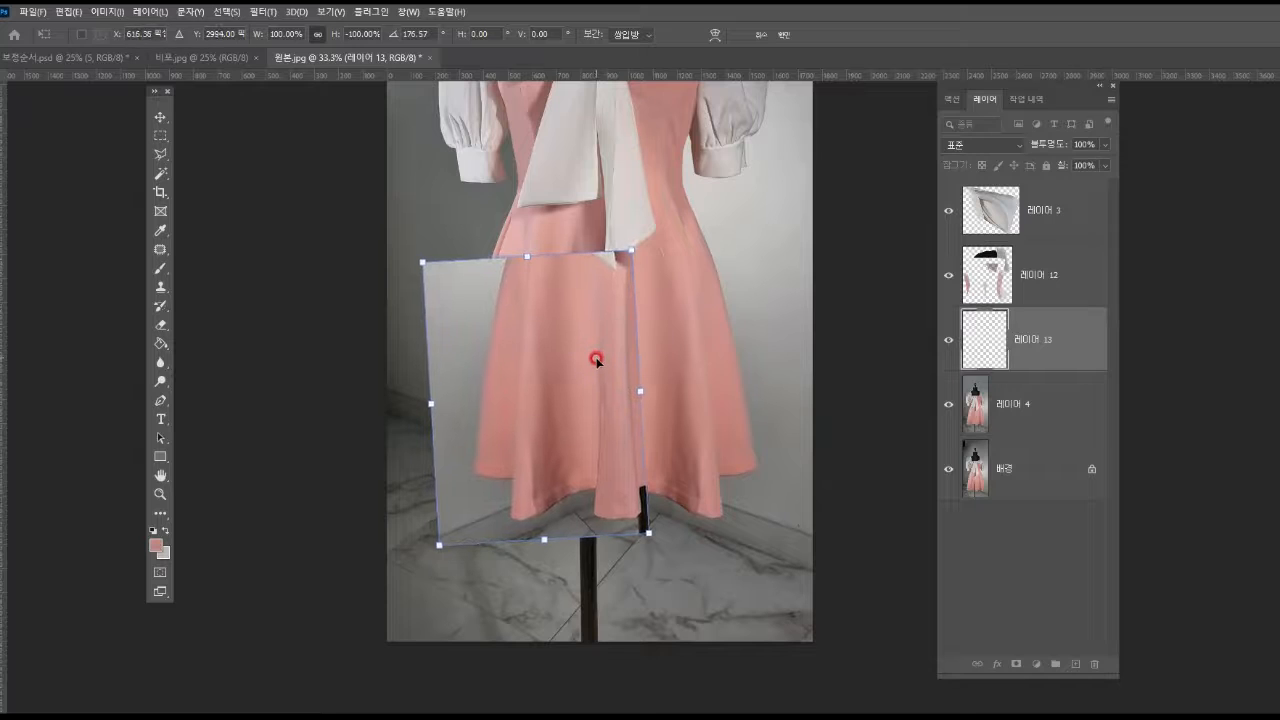
# Step: Warp the mirrored skirt copy so its outer edge and lower corner flare out to the original left outline
pyautogui.press('m')
pyautogui.hotkey('ctrl', 't')
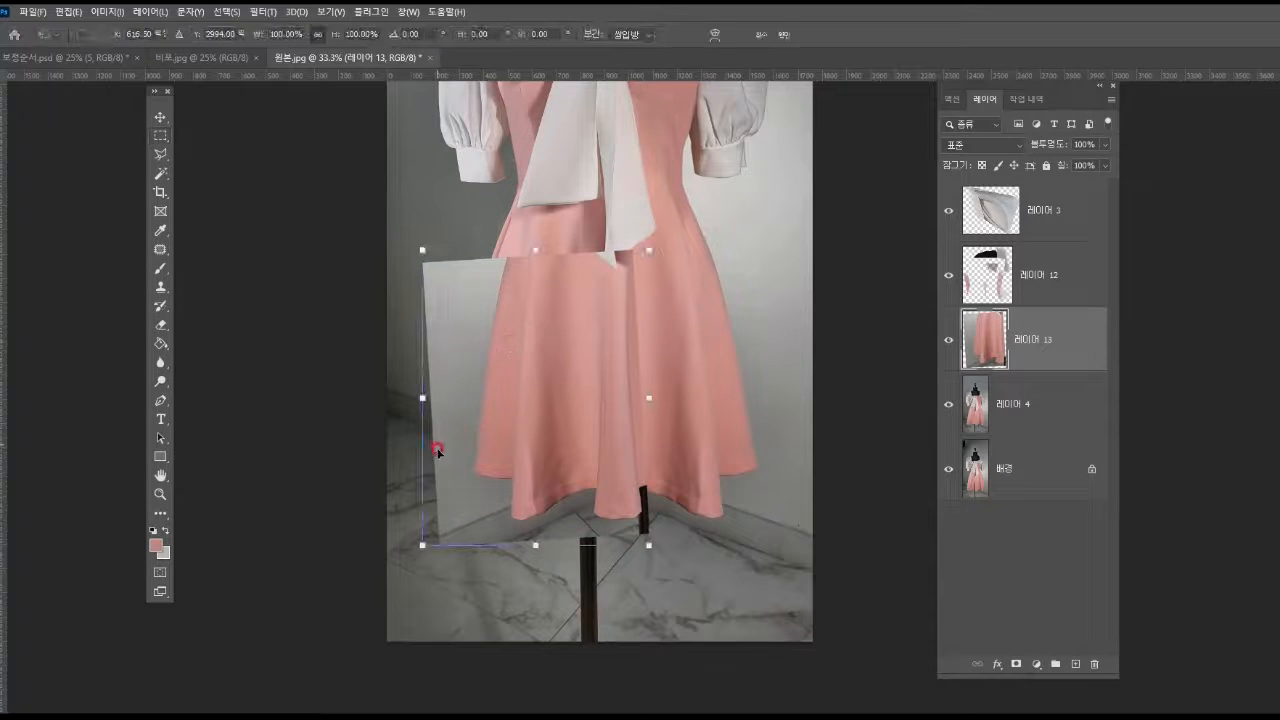
pyautogui.click(706, 42)
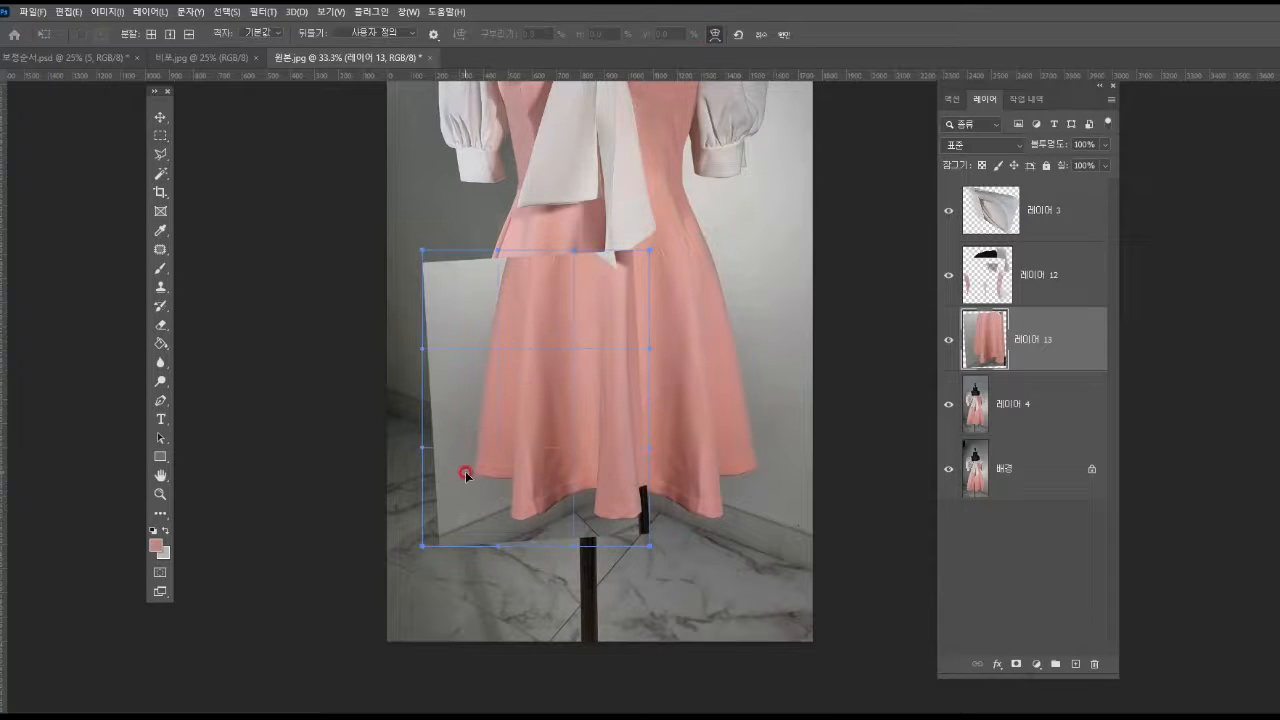
pyautogui.moveTo(447, 478); pyautogui.dragTo(472, 349)
pyautogui.moveTo(480, 278); pyautogui.dragTo(478, 273)
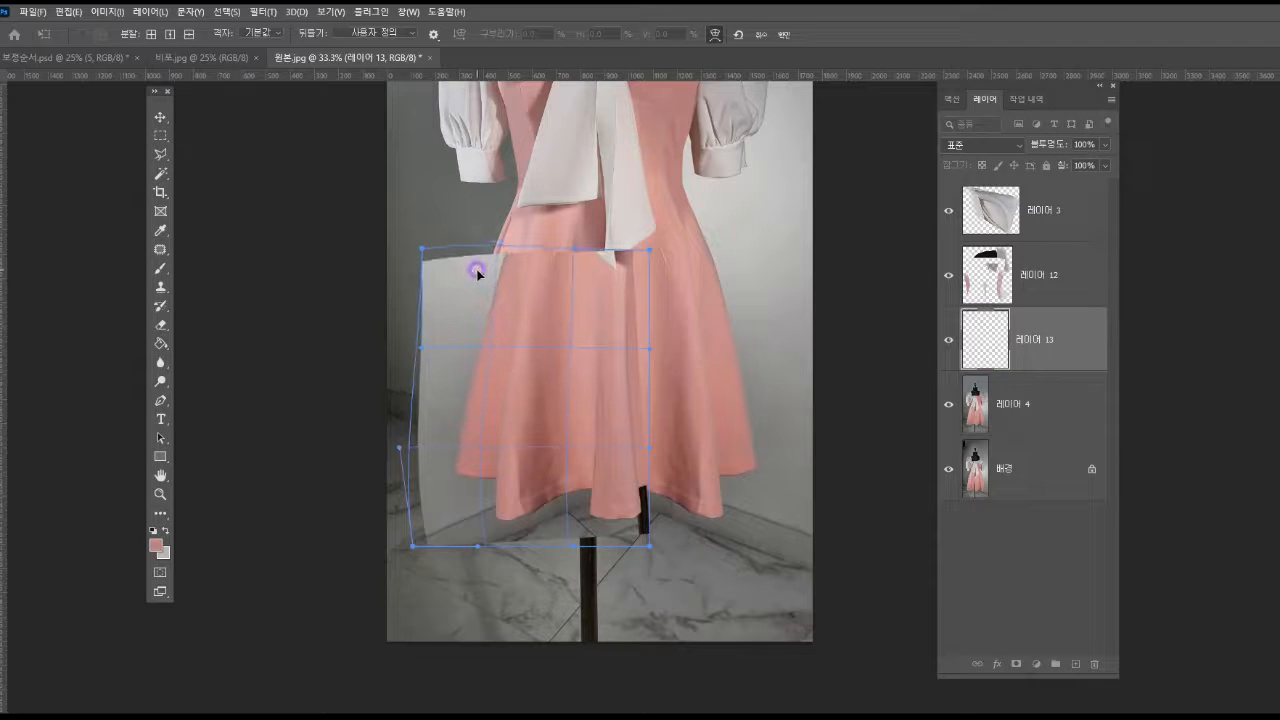
pyautogui.doubleClick(595, 380)
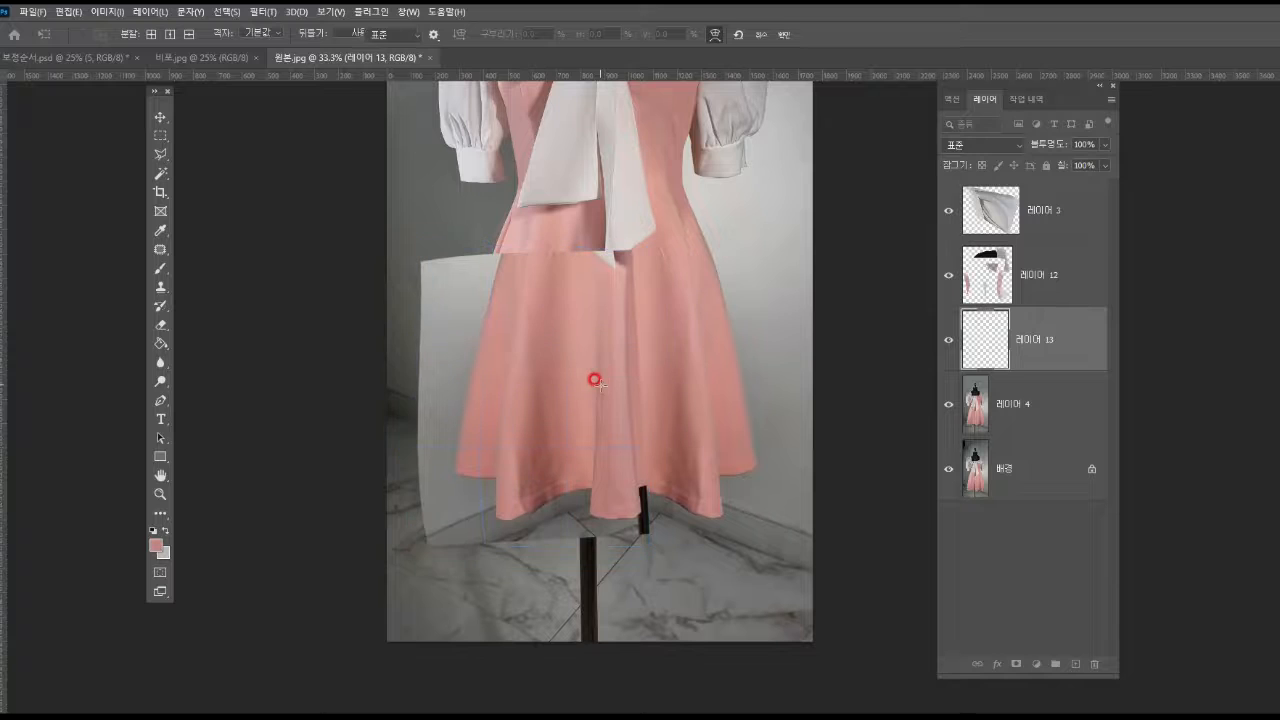
# Step: Select the copied background outside the mirrored skirt's left edge, delete it, and clear the selection
pyautogui.click(160, 152)
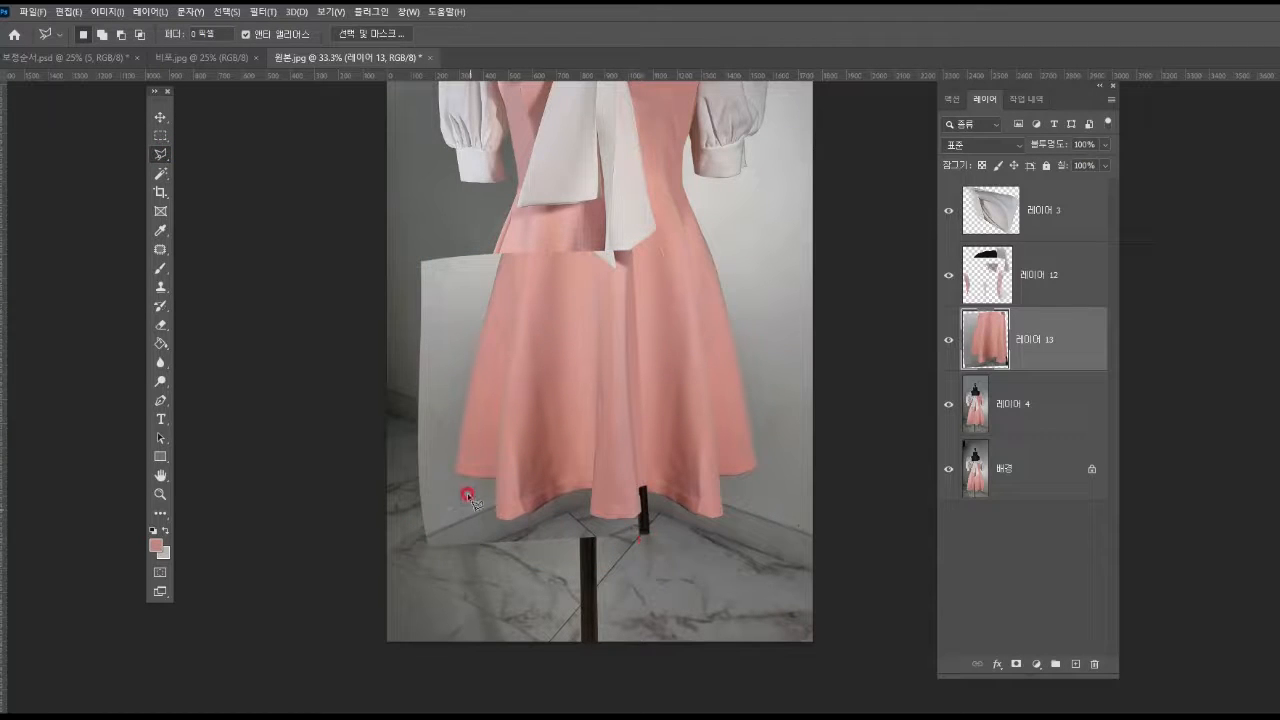
pyautogui.click(464, 579)
pyautogui.click(497, 255)
pyautogui.click(504, 202)
pyautogui.click(383, 204)
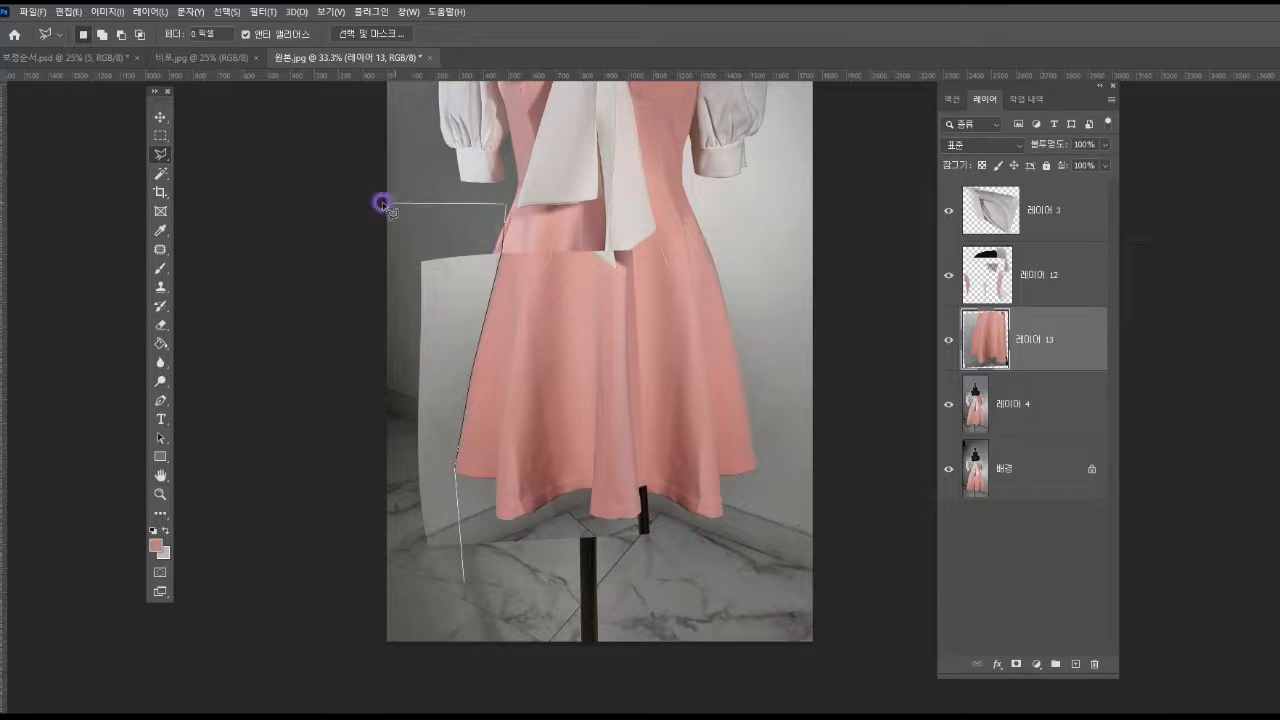
pyautogui.click(346, 523)
pyautogui.doubleClick(411, 593)
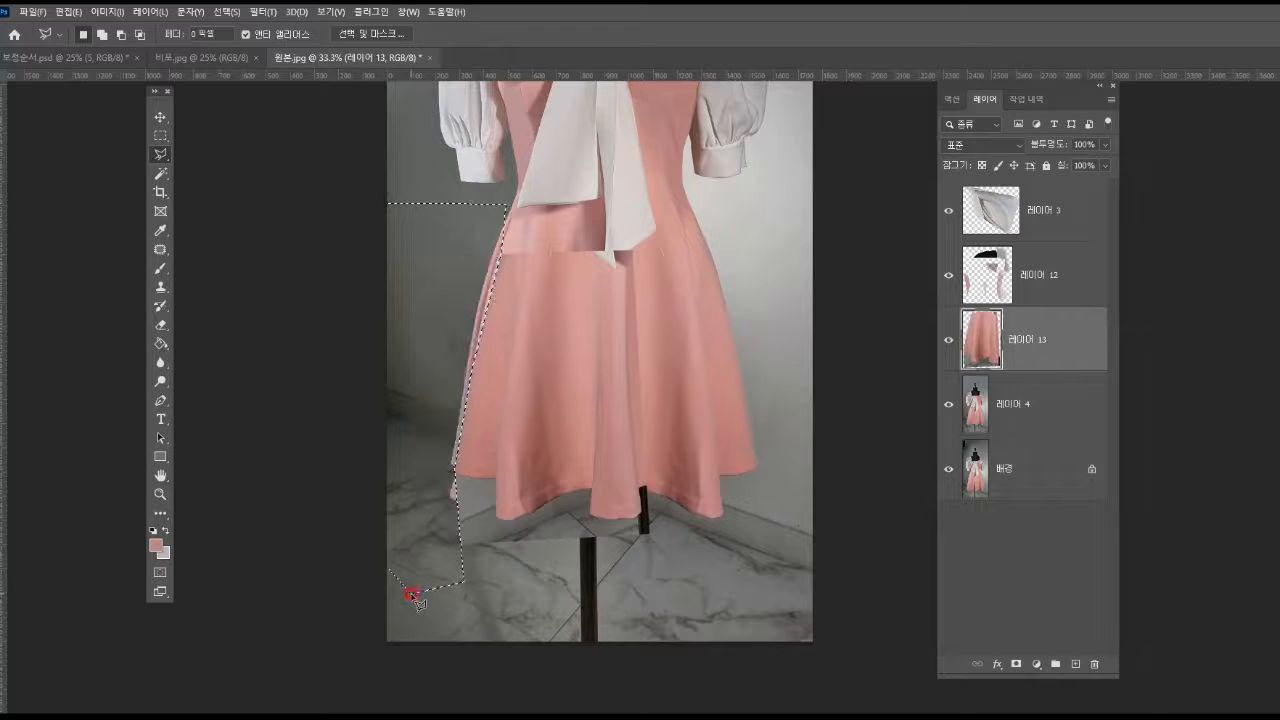
pyautogui.hotkey('ctrl', 'd')
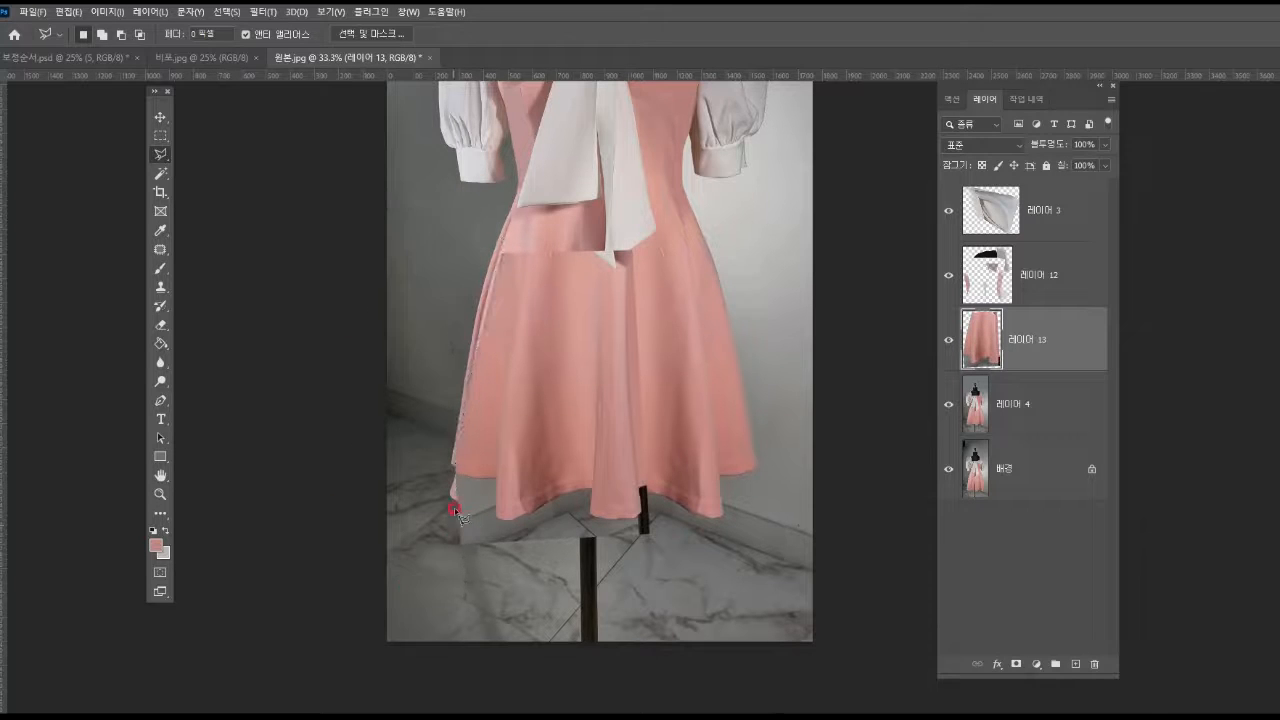
# Step: Outline the excess below the mirrored skirt's hem and beyond its centre fold, delete it from the copy, and clear the selection
pyautogui.click(457, 471)
pyautogui.click(484, 475)
pyautogui.click(495, 512)
pyautogui.click(587, 512)
pyautogui.click(608, 516)
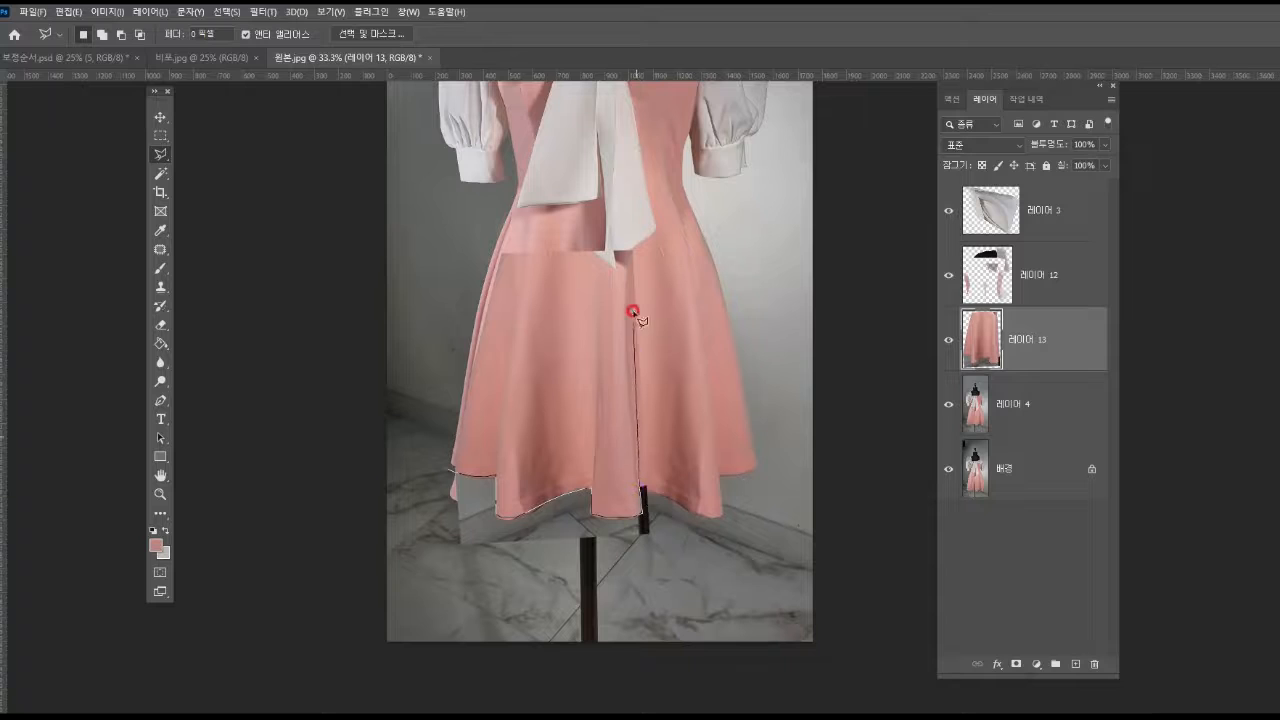
pyautogui.click(622, 238)
pyautogui.click(787, 233)
pyautogui.click(792, 505)
pyautogui.click(573, 596)
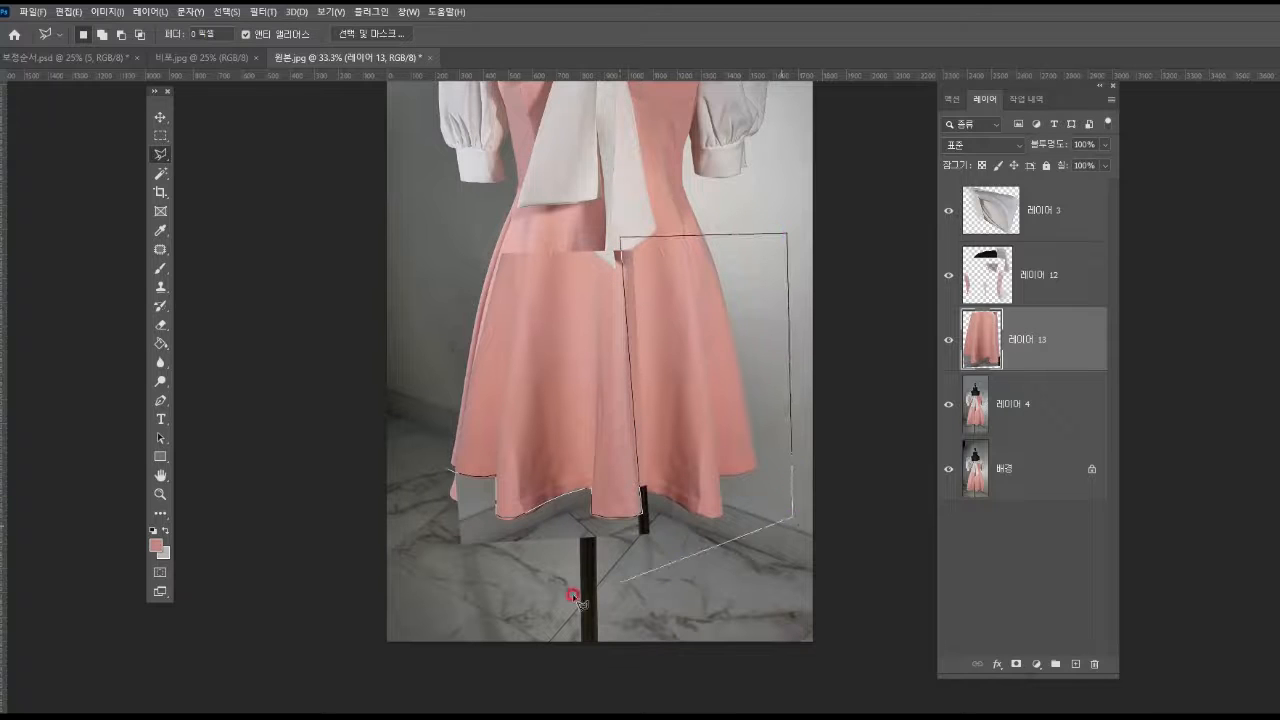
pyautogui.click(371, 594)
pyautogui.click(371, 487)
pyautogui.doubleClick(369, 492)
pyautogui.press('Delete')
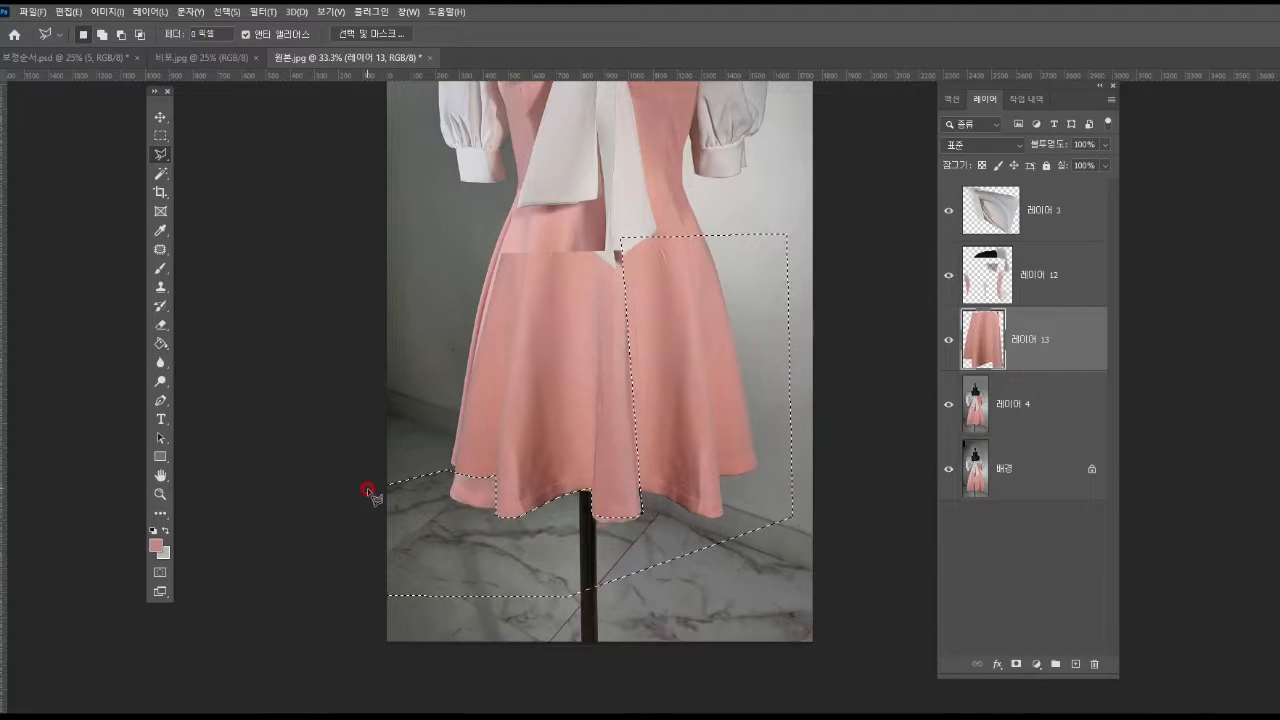
pyautogui.hotkey('ctrl', 'd')
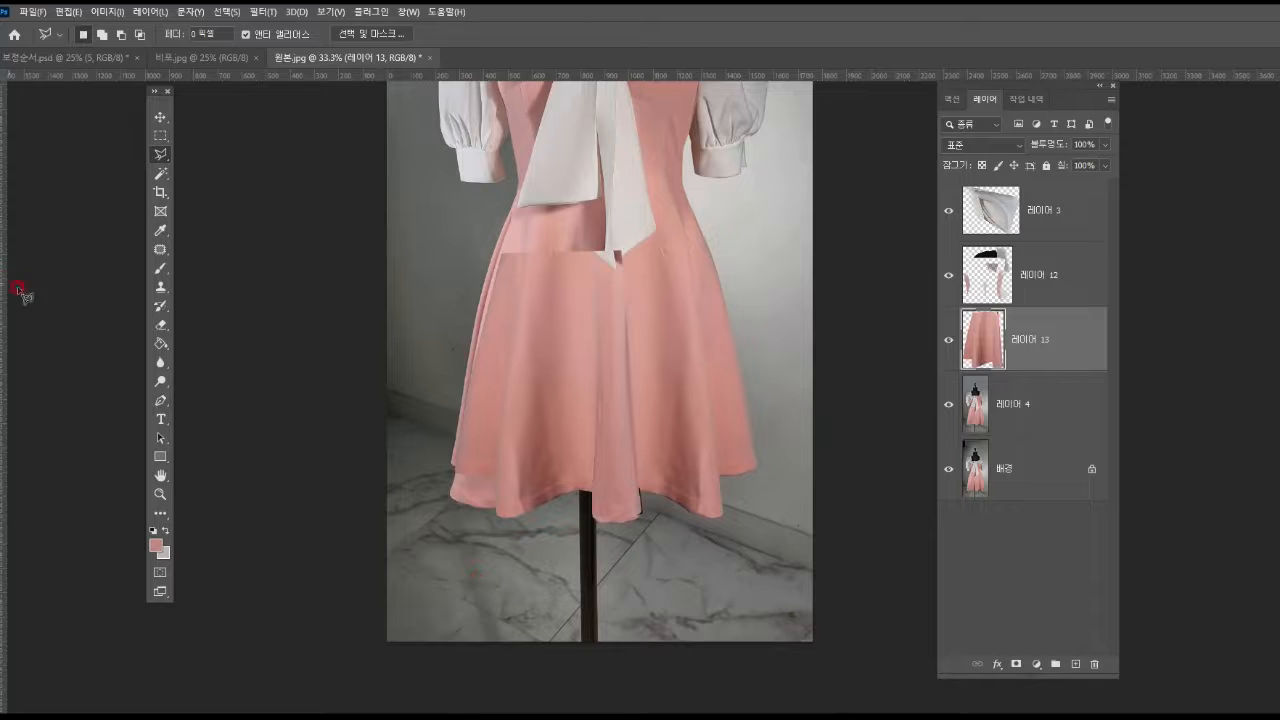
# Step: Erase the mirrored skirt's hard upper edge below the ribbon with a soft round 500-pixel eraser so it blends into the waist
pyautogui.click(161, 324)
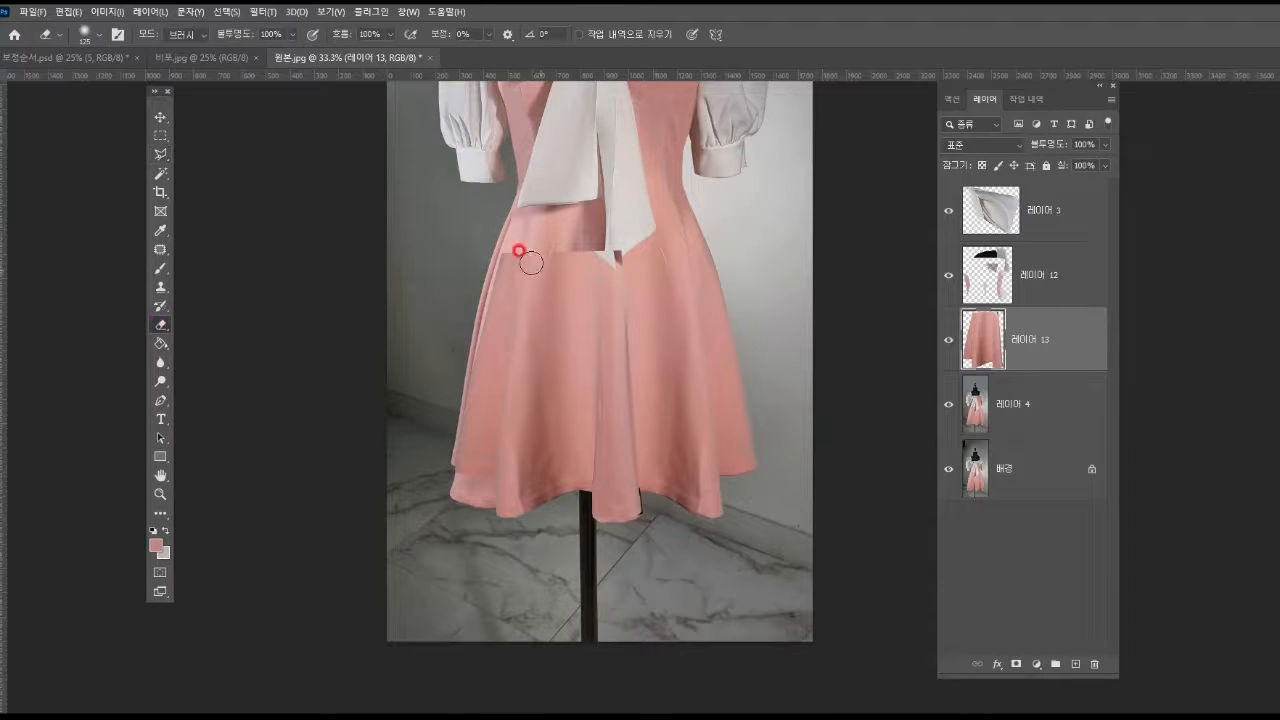
pyautogui.moveTo(500, 243)
pyautogui.mouseDown()
pyautogui.moveTo(514, 257)
pyautogui.moveTo(514, 229)
pyautogui.mouseUp()
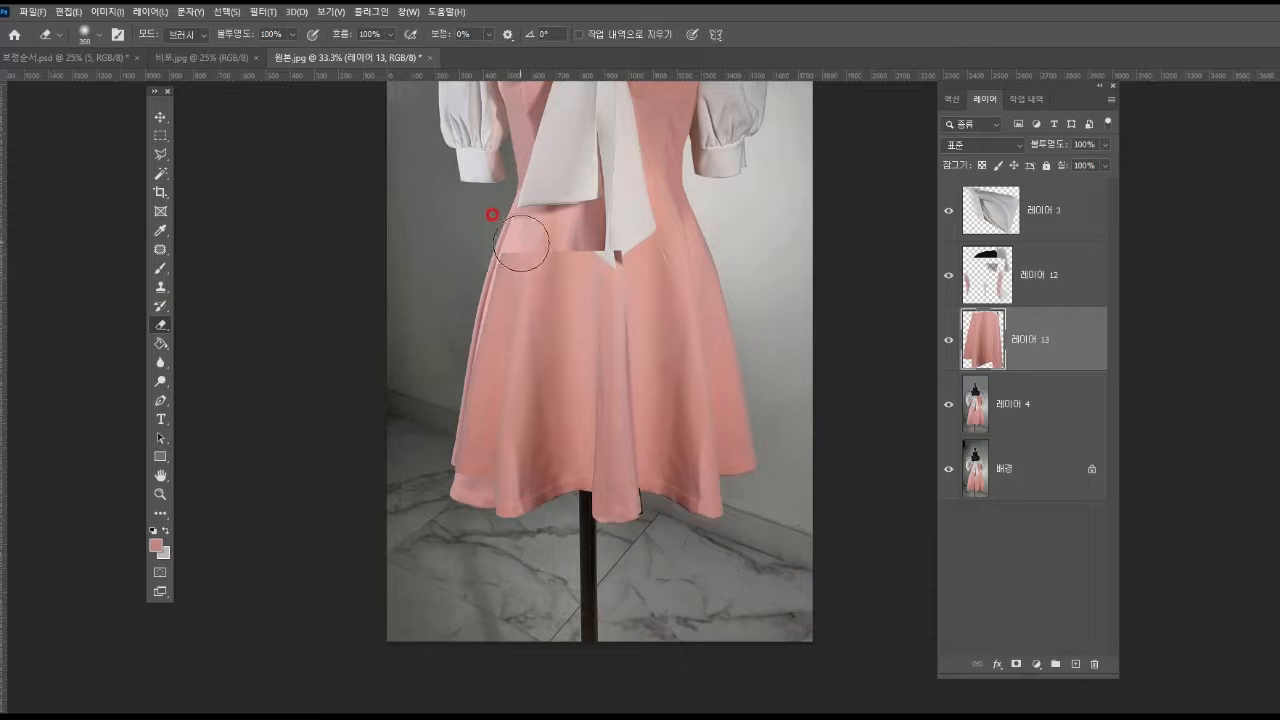
pyautogui.click(98, 36)
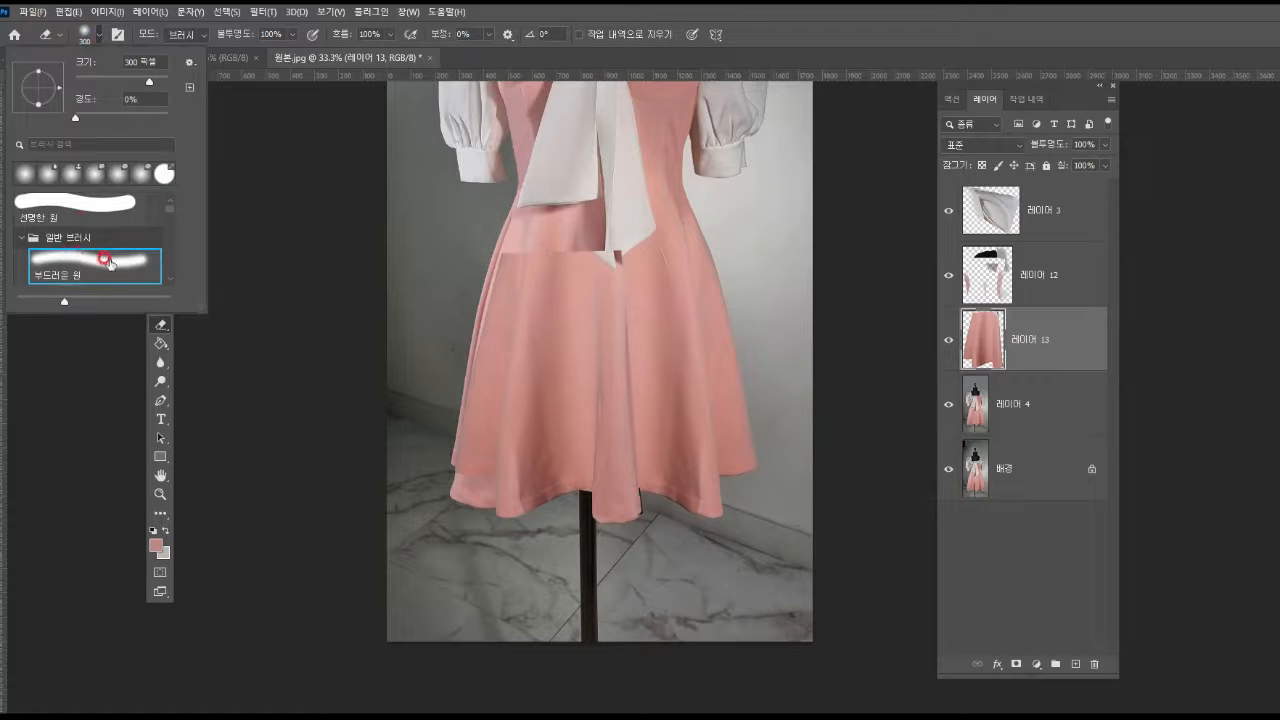
pyautogui.click(306, 217)
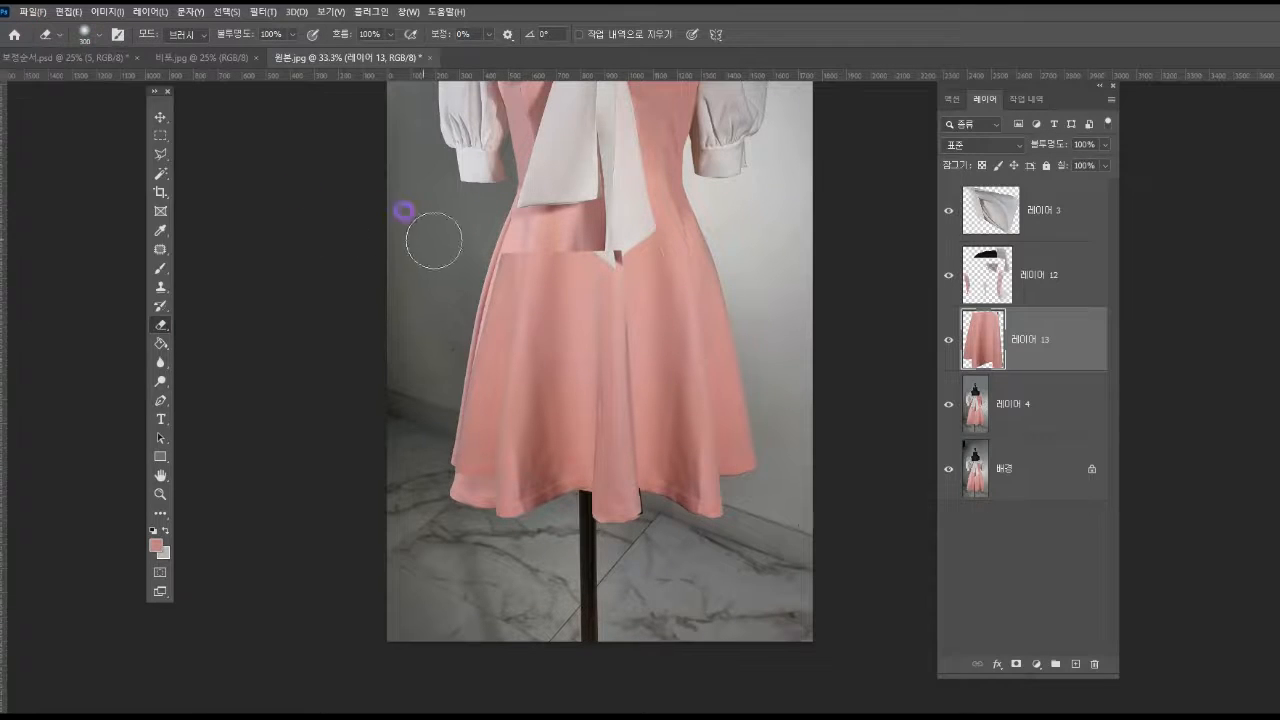
pyautogui.press(']')
pyautogui.press(']')
pyautogui.click(509, 235)
pyautogui.moveTo(509, 235)
pyautogui.mouseDown()
pyautogui.moveTo(549, 229)
pyautogui.moveTo(643, 251)
pyautogui.mouseUp()
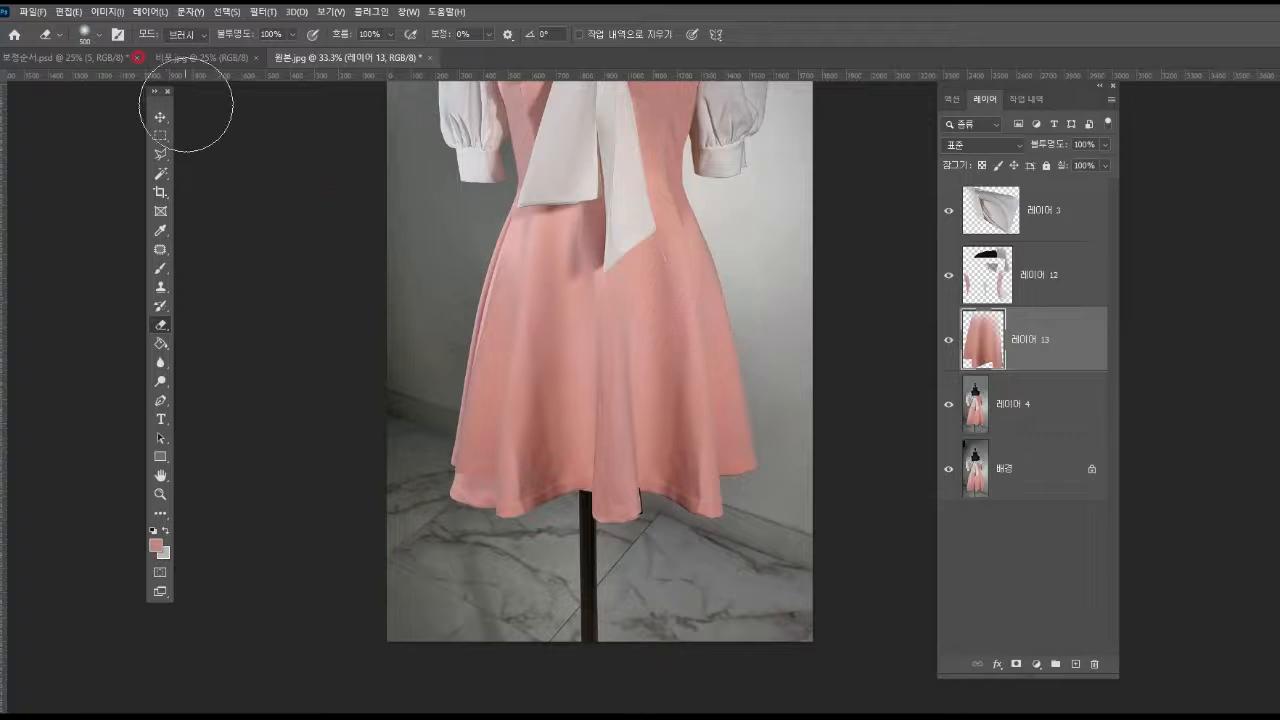
# Step: Outline the skirt's left outer edge with its adjoining background on 레이어 4 and copy that strip to a new layer
pyautogui.click(160, 154)
pyautogui.moveTo(462, 432); pyautogui.dragTo(464, 420)
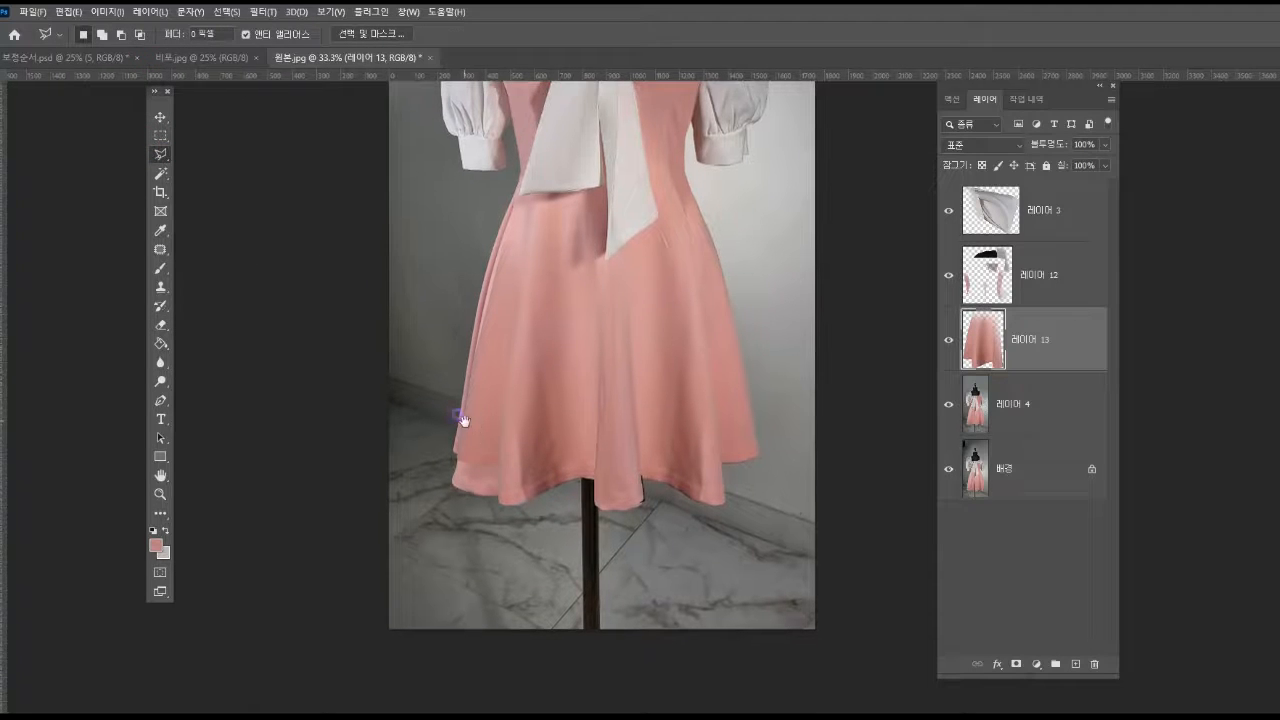
pyautogui.click(1046, 406)
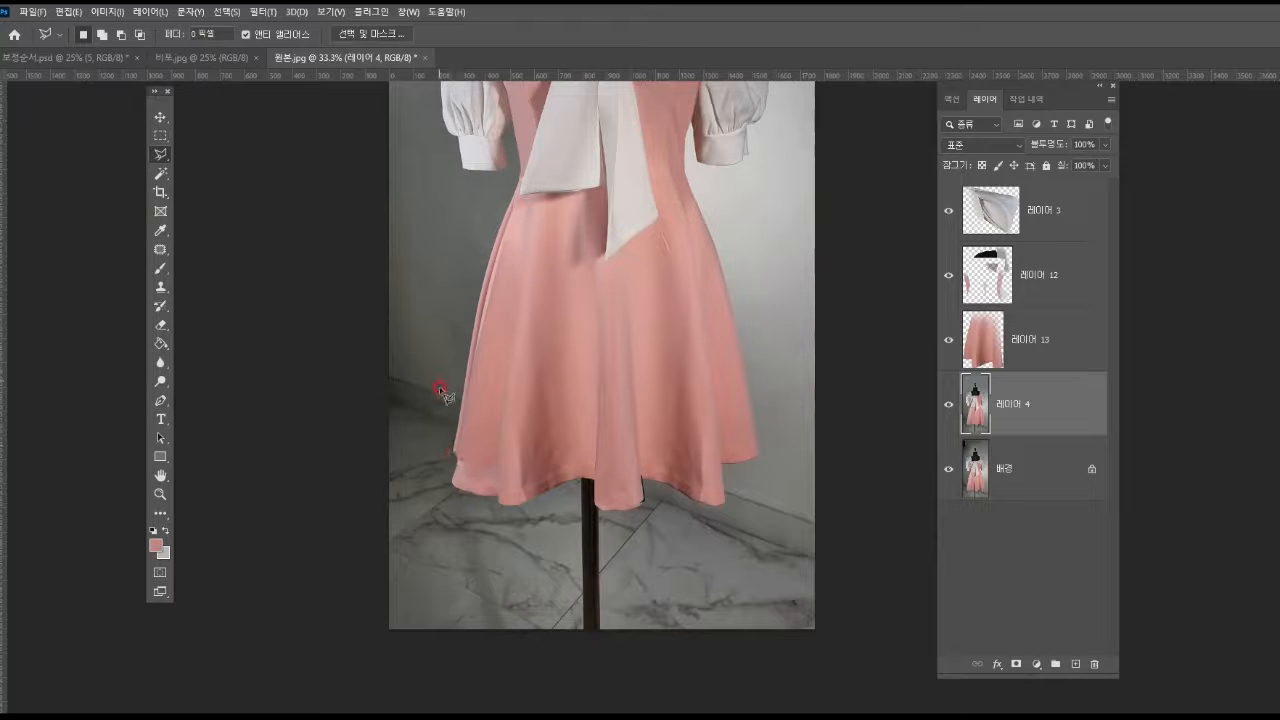
pyautogui.click(471, 255)
pyautogui.click(493, 208)
pyautogui.click(524, 208)
pyautogui.click(491, 440)
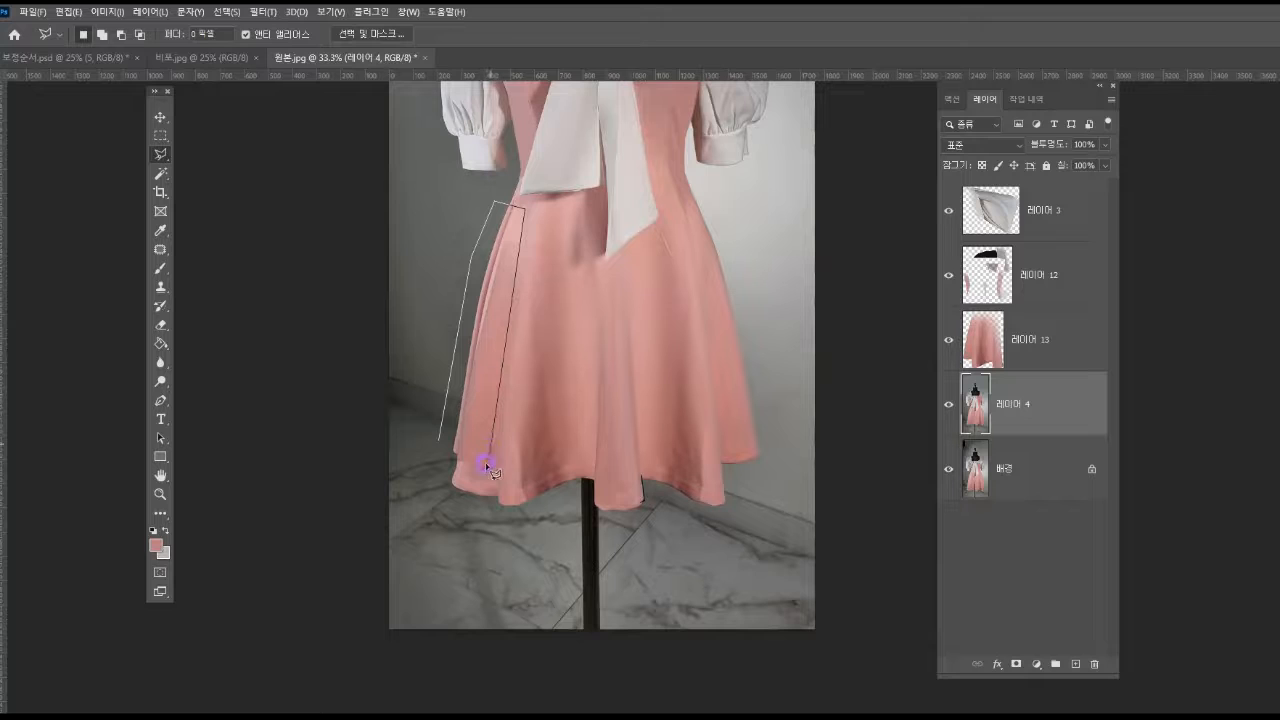
pyautogui.doubleClick(416, 449)
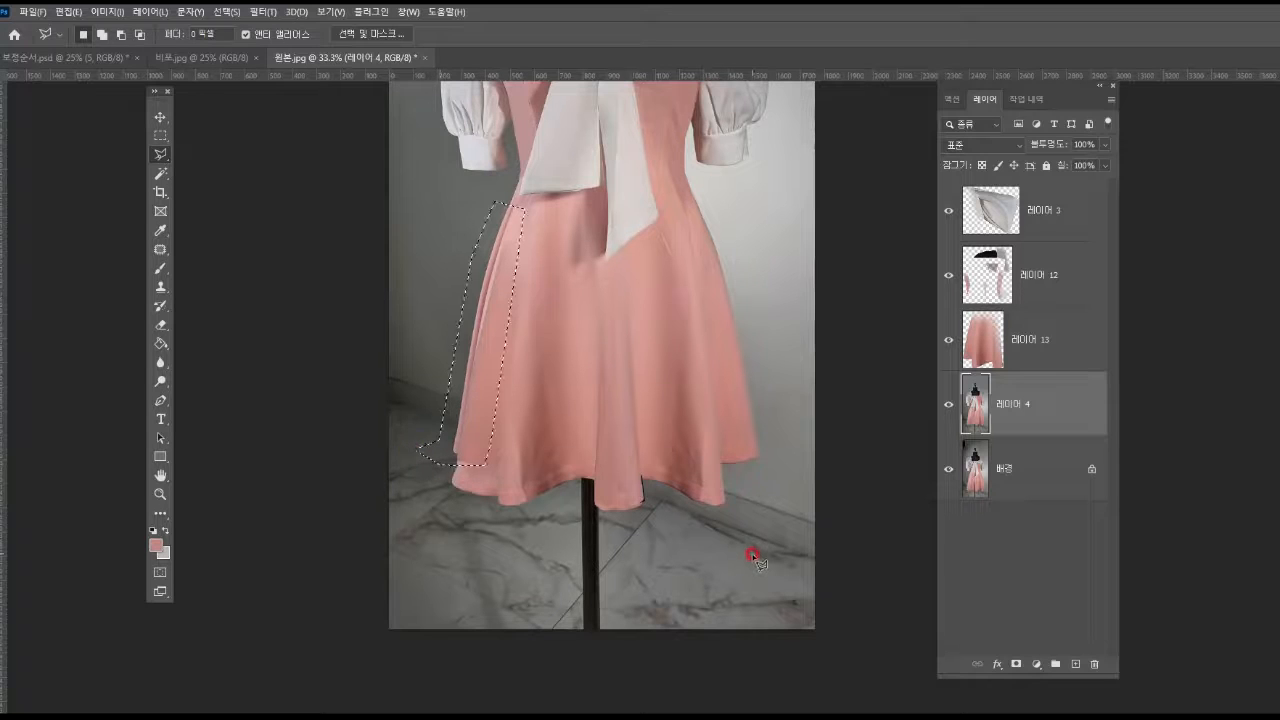
pyautogui.hotkey('ctrl', 'j')
# Step: Move the copied edge strip slightly inward to slim the skirt's left side, and blend its lower end with the soft eraser
pyautogui.hotkey('ctrl', 't')
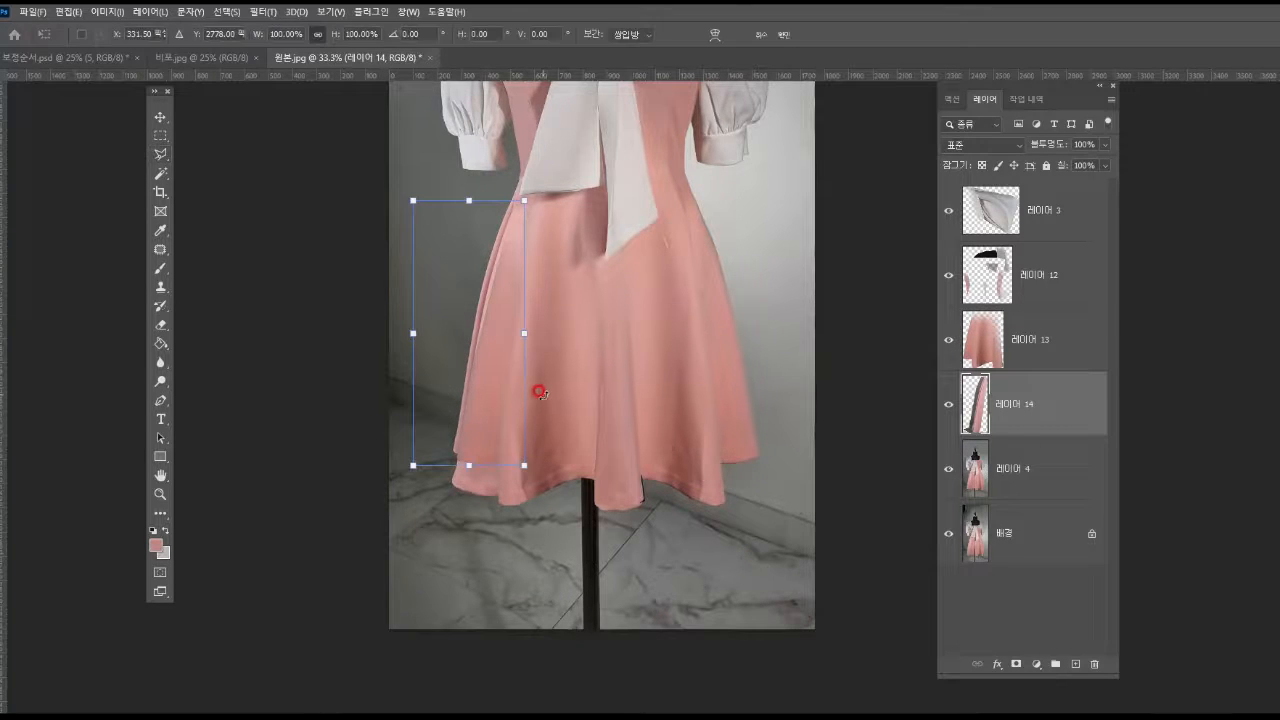
pyautogui.moveTo(490, 360); pyautogui.dragTo(501, 356)
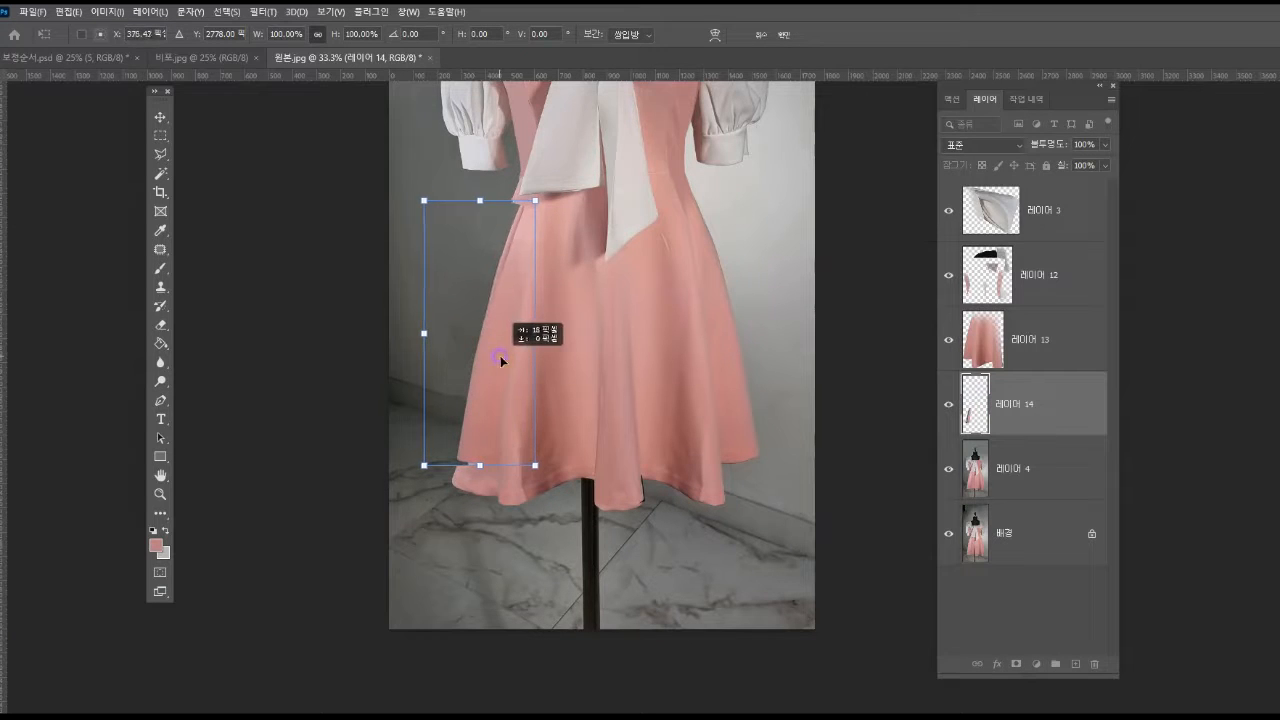
pyautogui.press('Return')
pyautogui.press('l')
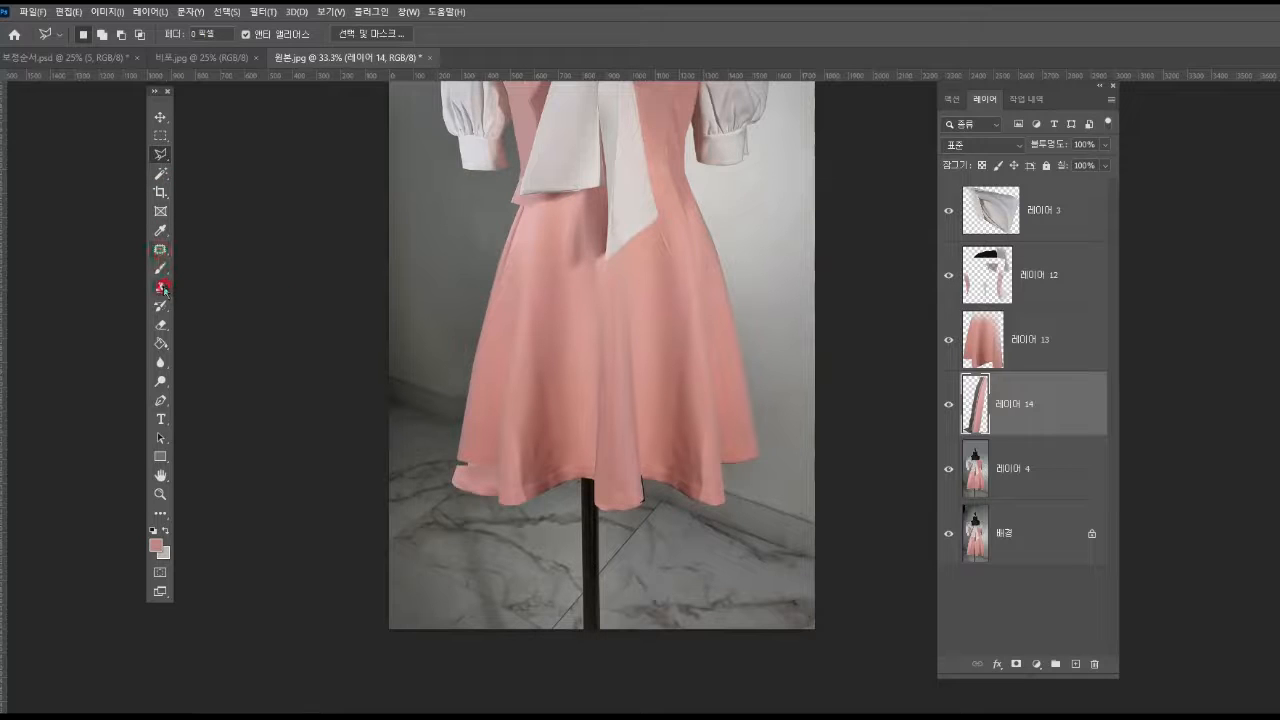
pyautogui.click(160, 326)
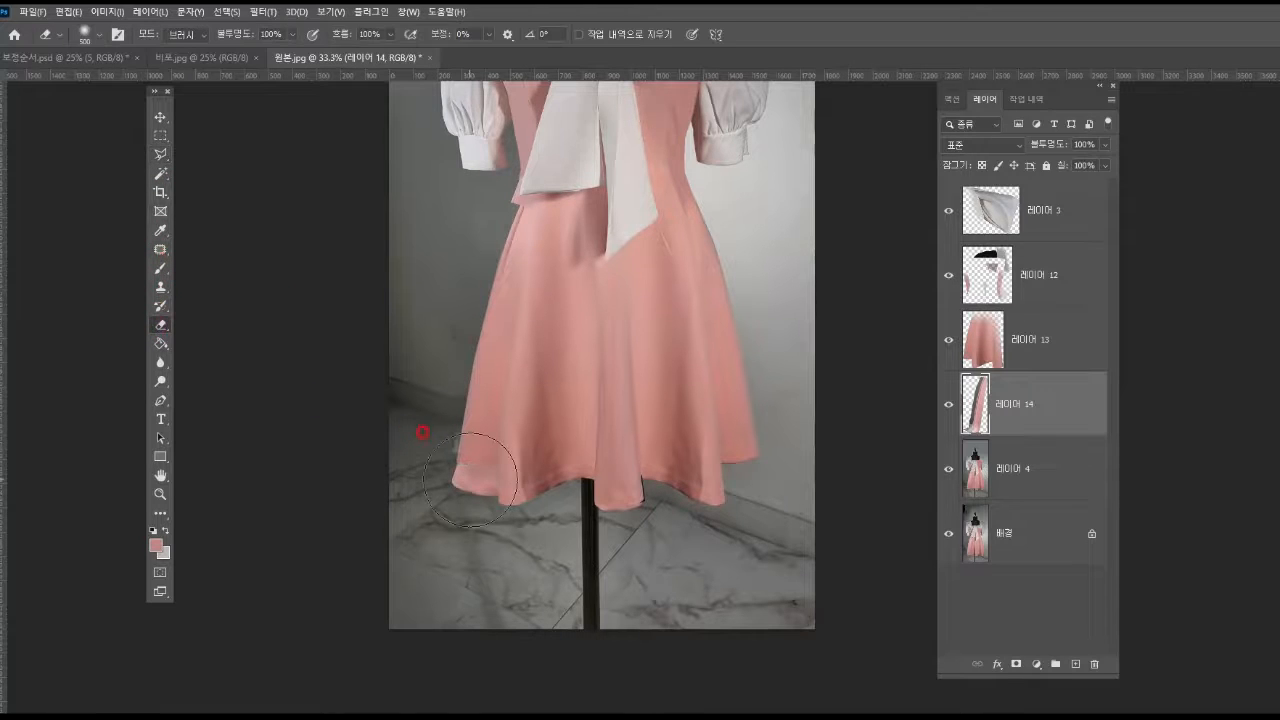
# Step: Warp the upper part of the edge strip outward to meet the waist below the ribbon, and merge the strip with 레이어 4
pyautogui.keyDown('ctrl'); pyautogui.click(1014, 466); pyautogui.keyUp('ctrl')
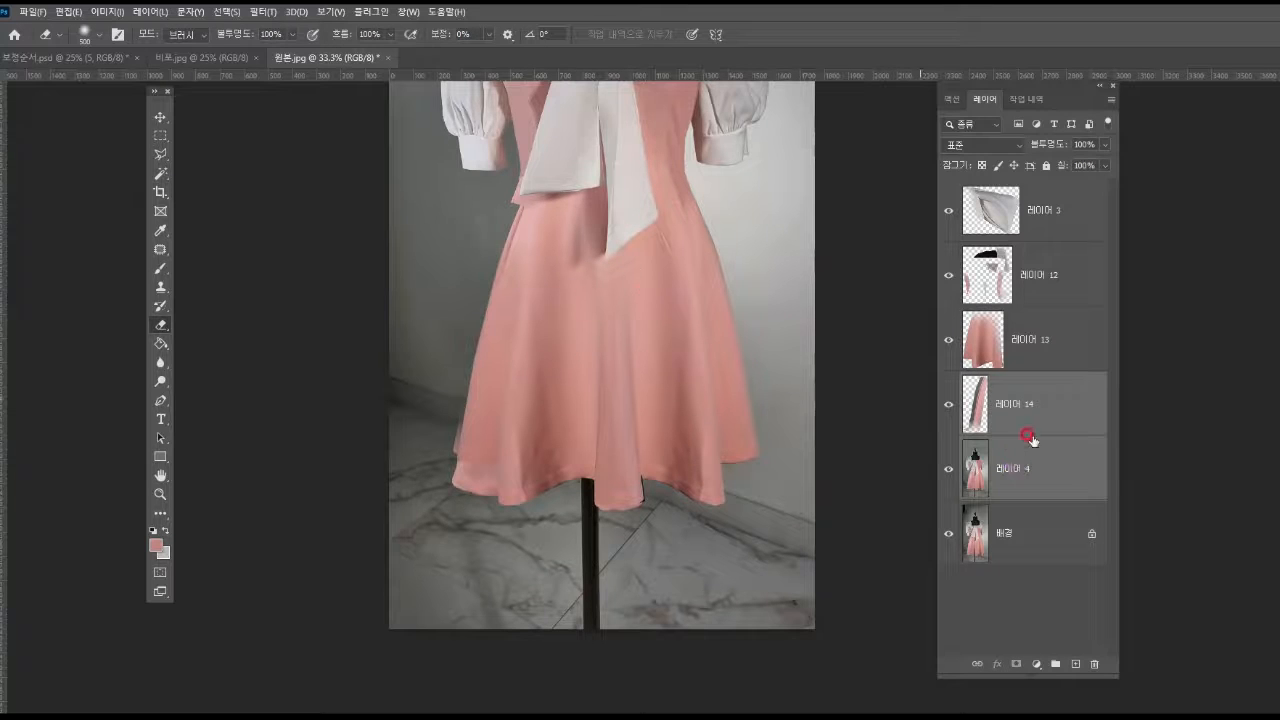
pyautogui.click(1023, 395)
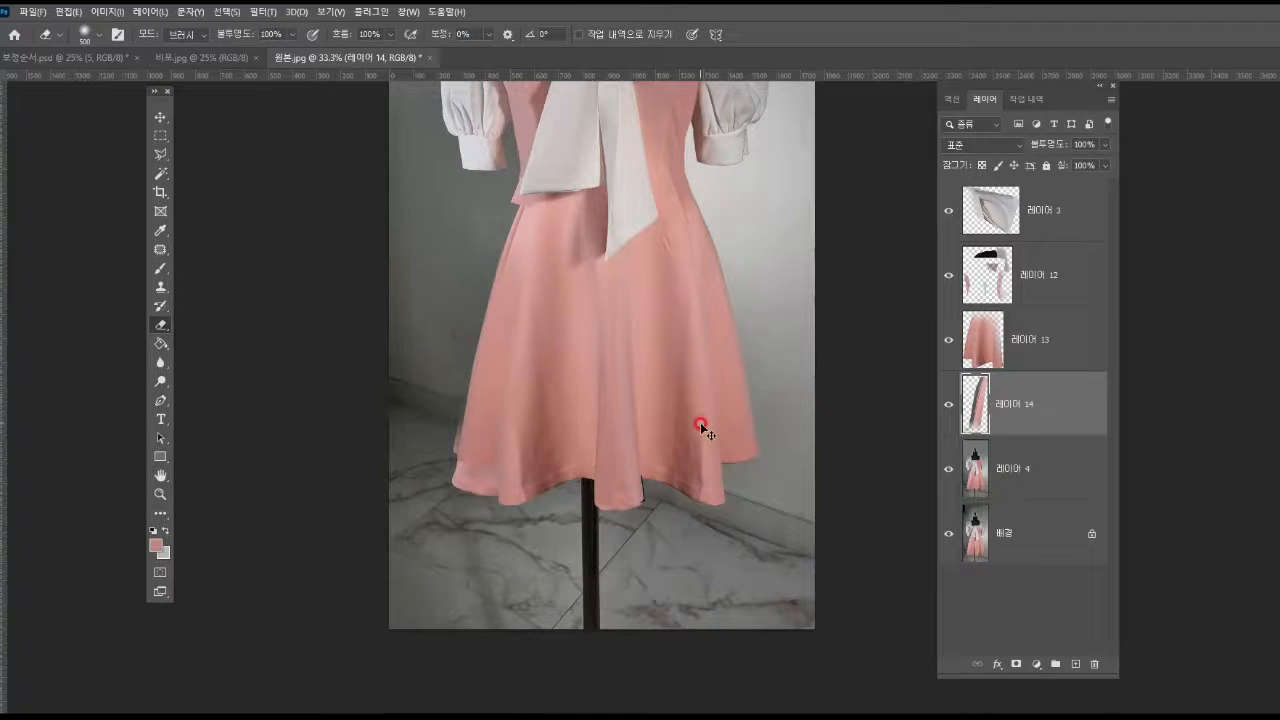
pyautogui.hotkey('ctrl', 't')
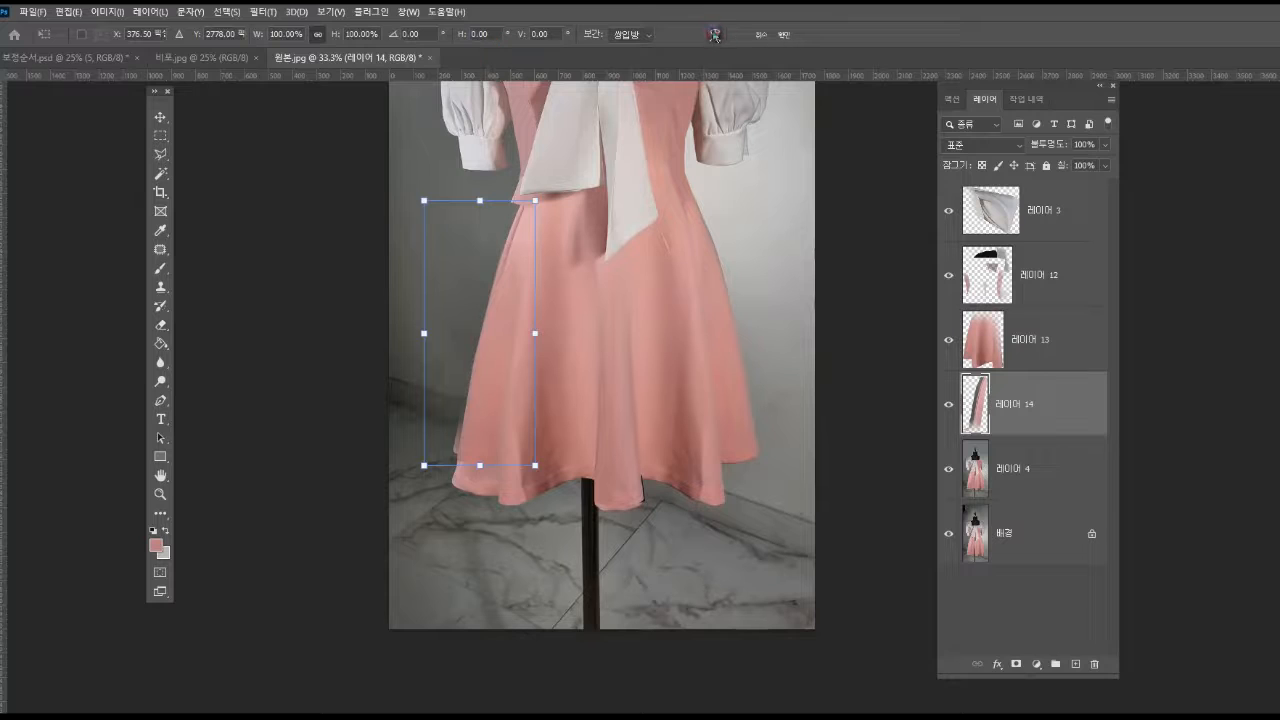
pyautogui.click(714, 35)
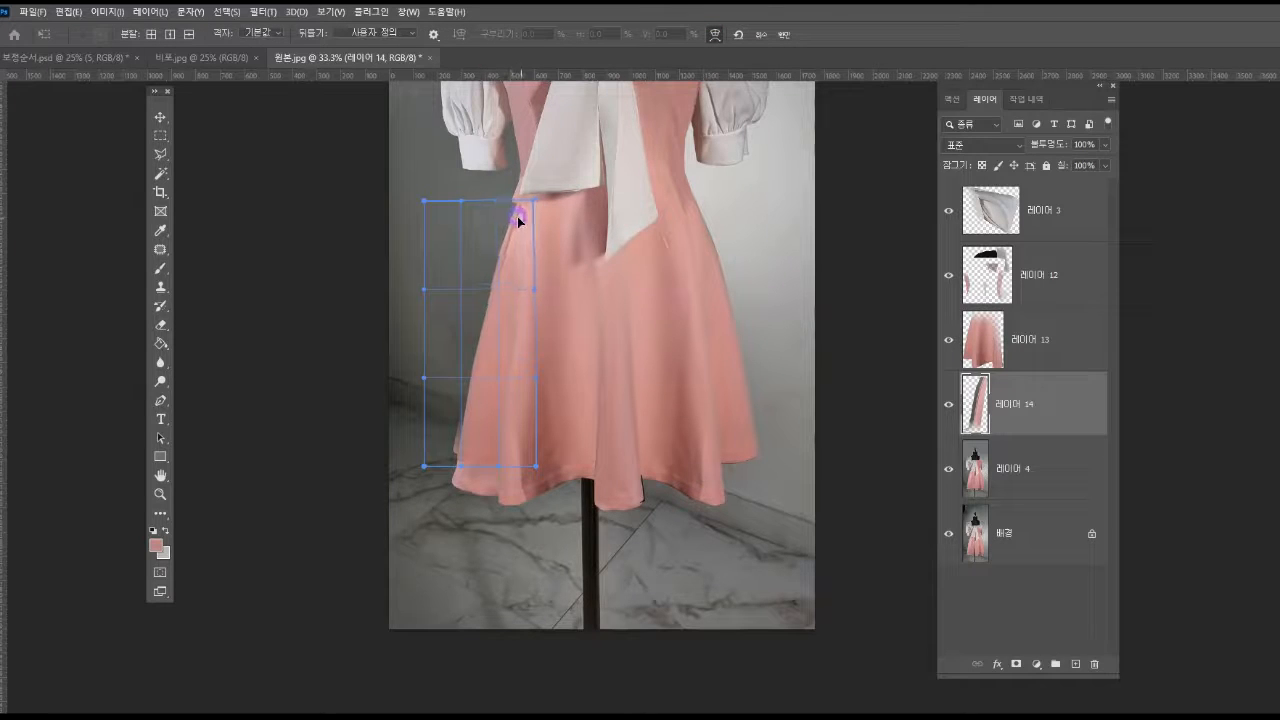
pyautogui.moveTo(517, 216); pyautogui.dragTo(511, 216)
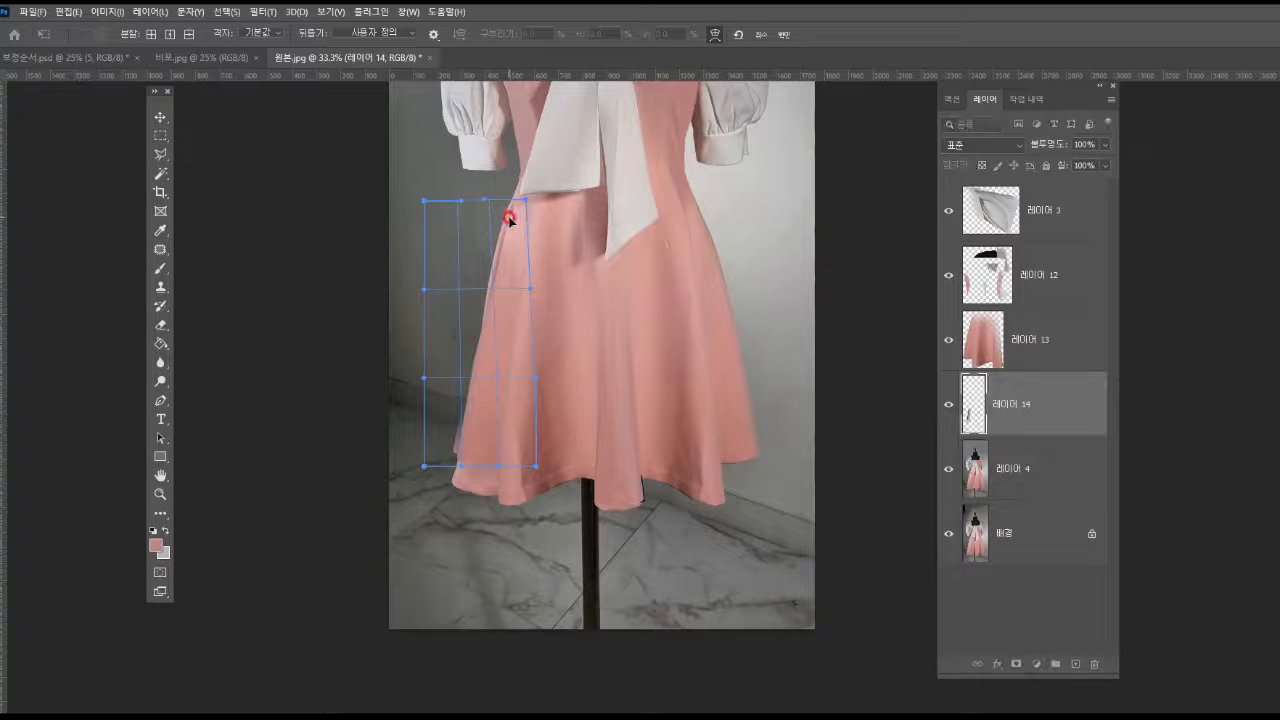
pyautogui.press('Return')
pyautogui.press('e')
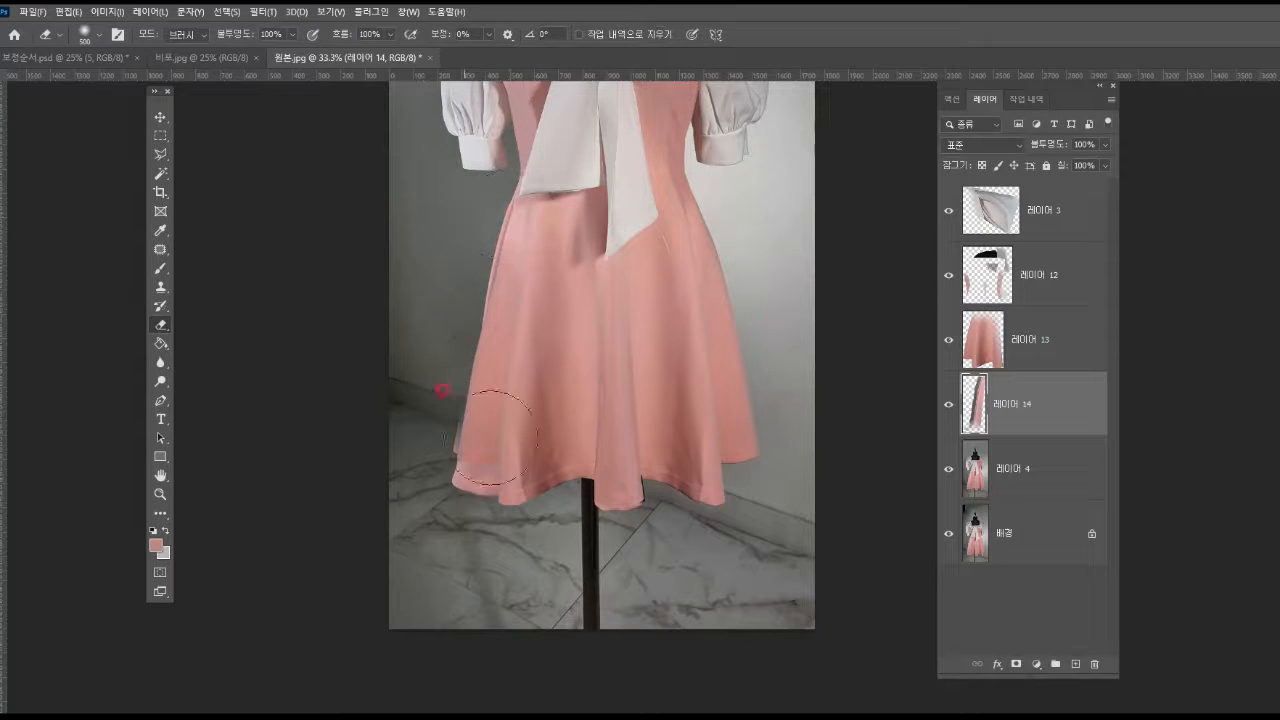
pyautogui.click(1020, 470)
pyautogui.hotkey('ctrl', 'e')
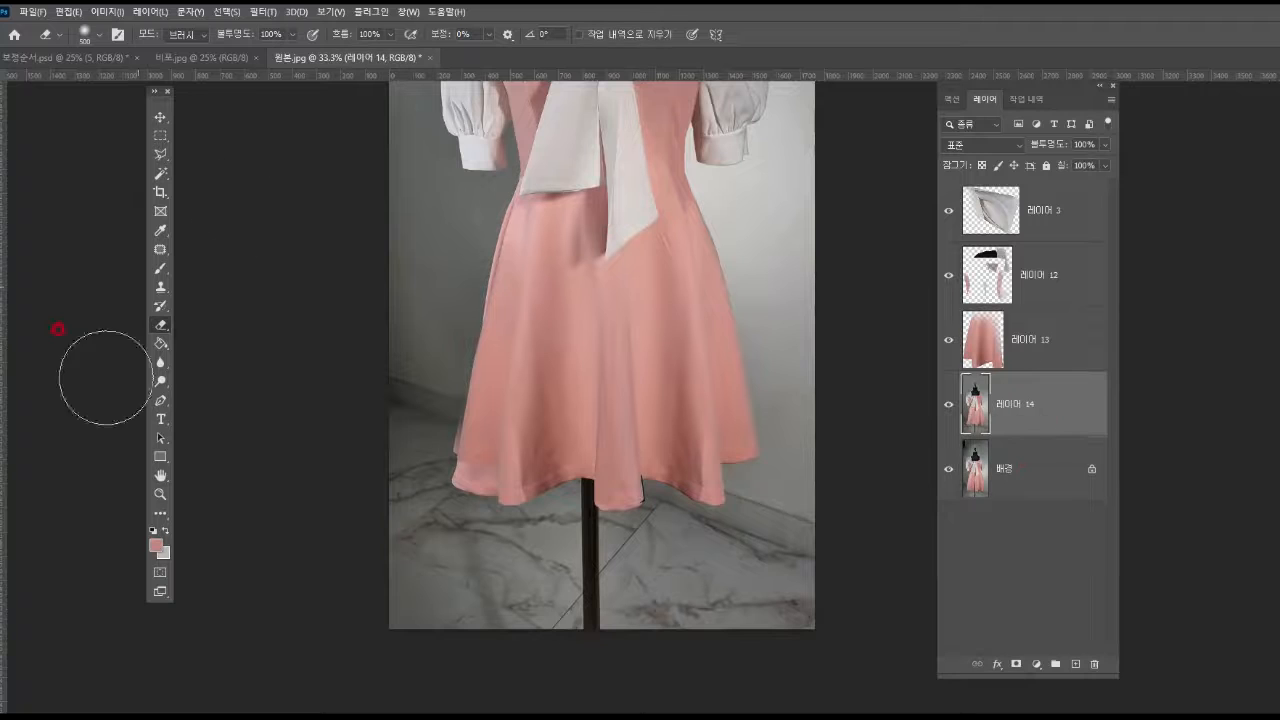
# Step: Select the background beside the skirt's left edge, following a straight line from just above the hem up to the waist
pyautogui.click(160, 494)
pyautogui.click(493, 415)
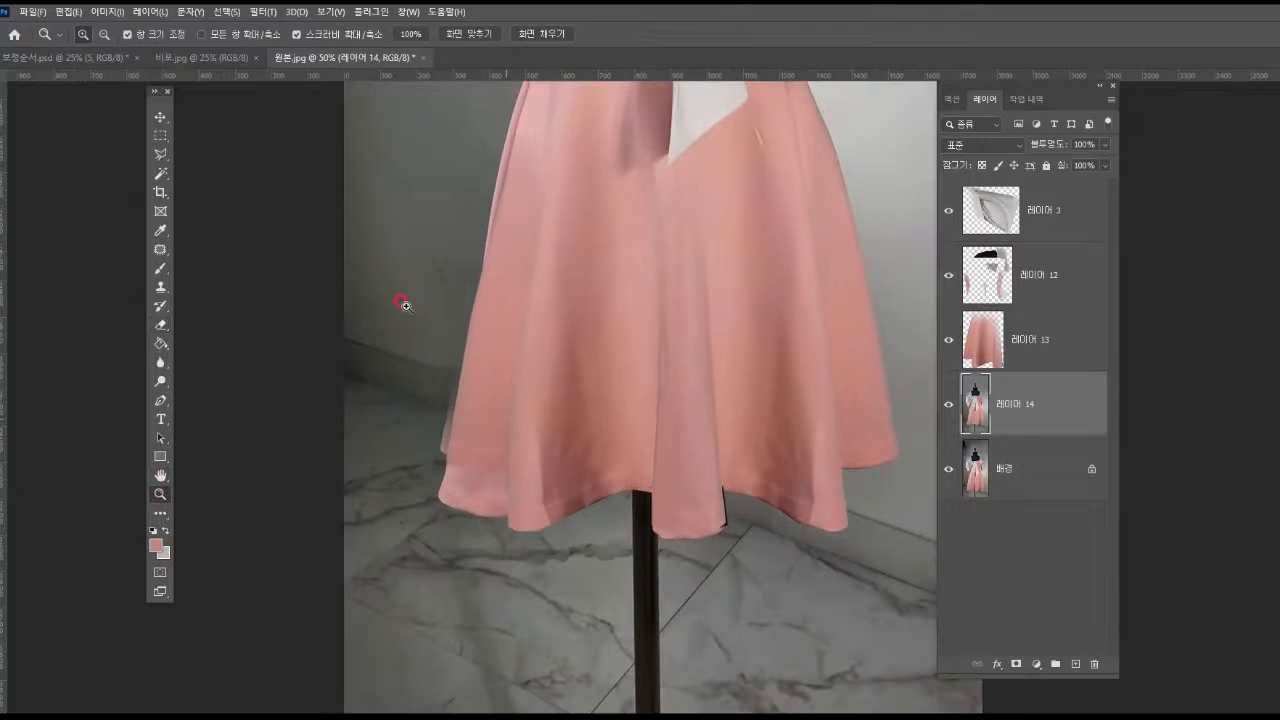
pyautogui.click(157, 155)
pyautogui.click(448, 470)
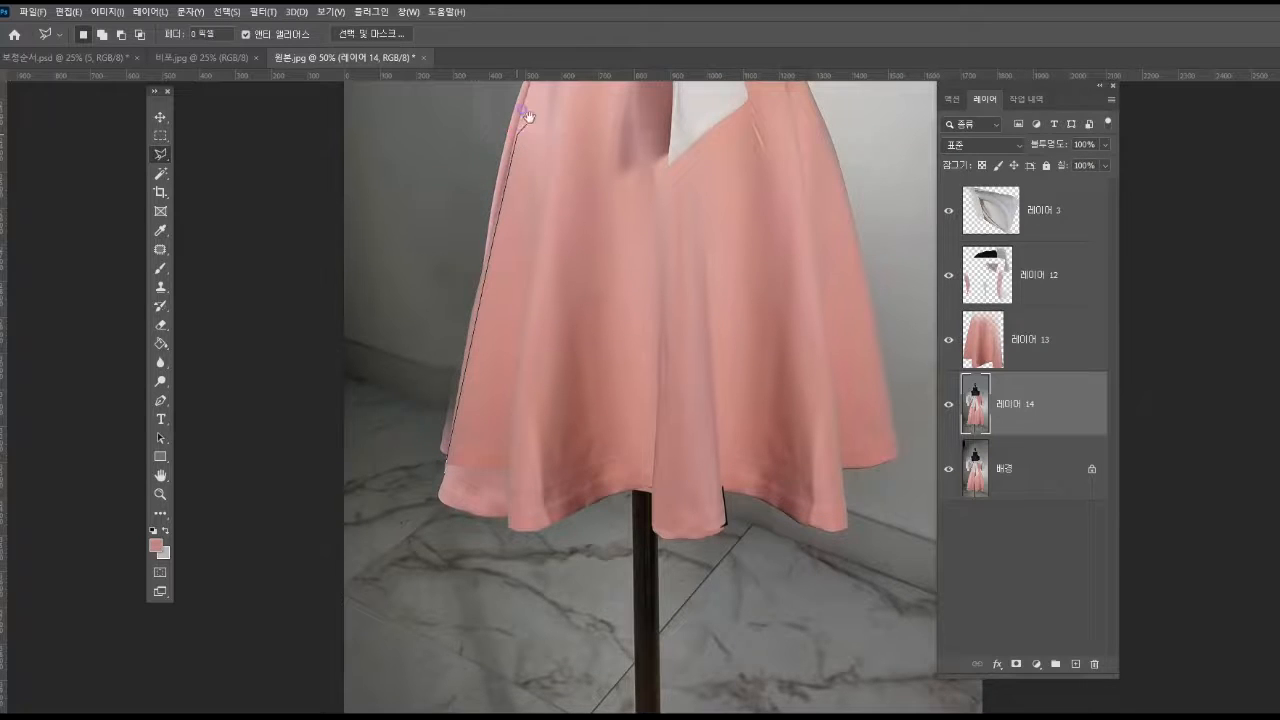
pyautogui.moveTo(528, 117); pyautogui.dragTo(478, 327)
pyautogui.click(480, 262)
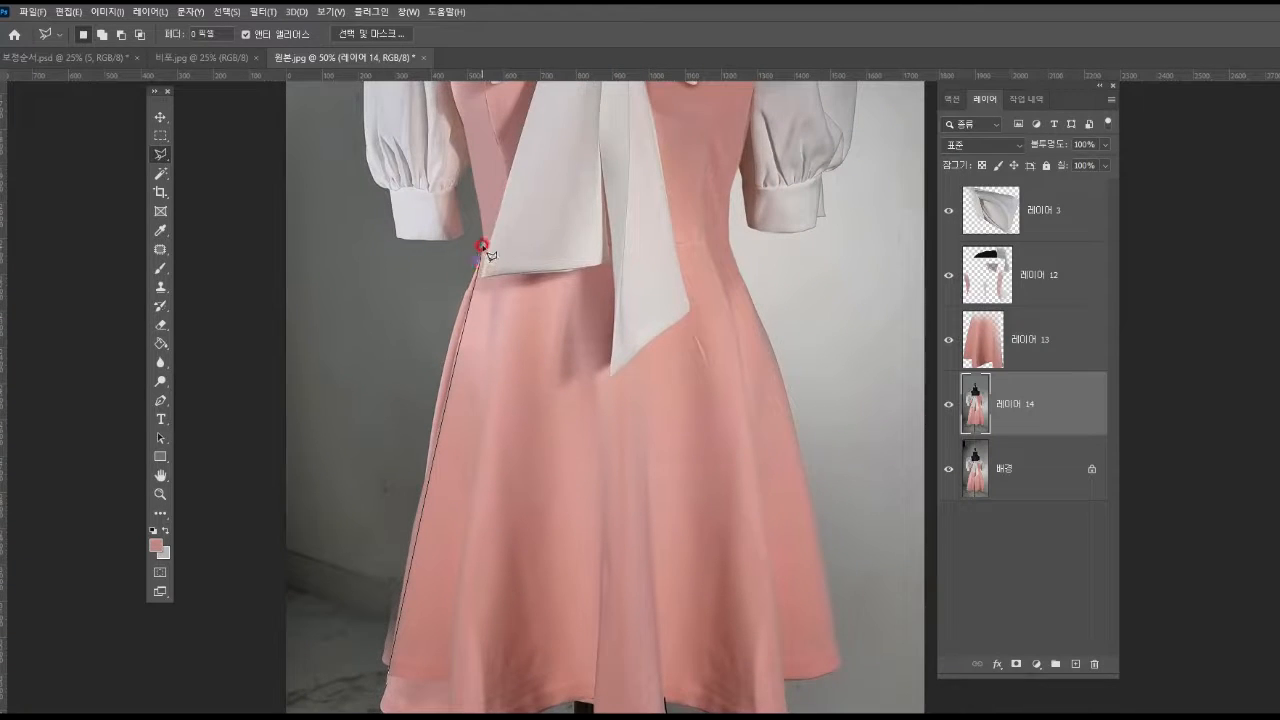
pyautogui.click(356, 294)
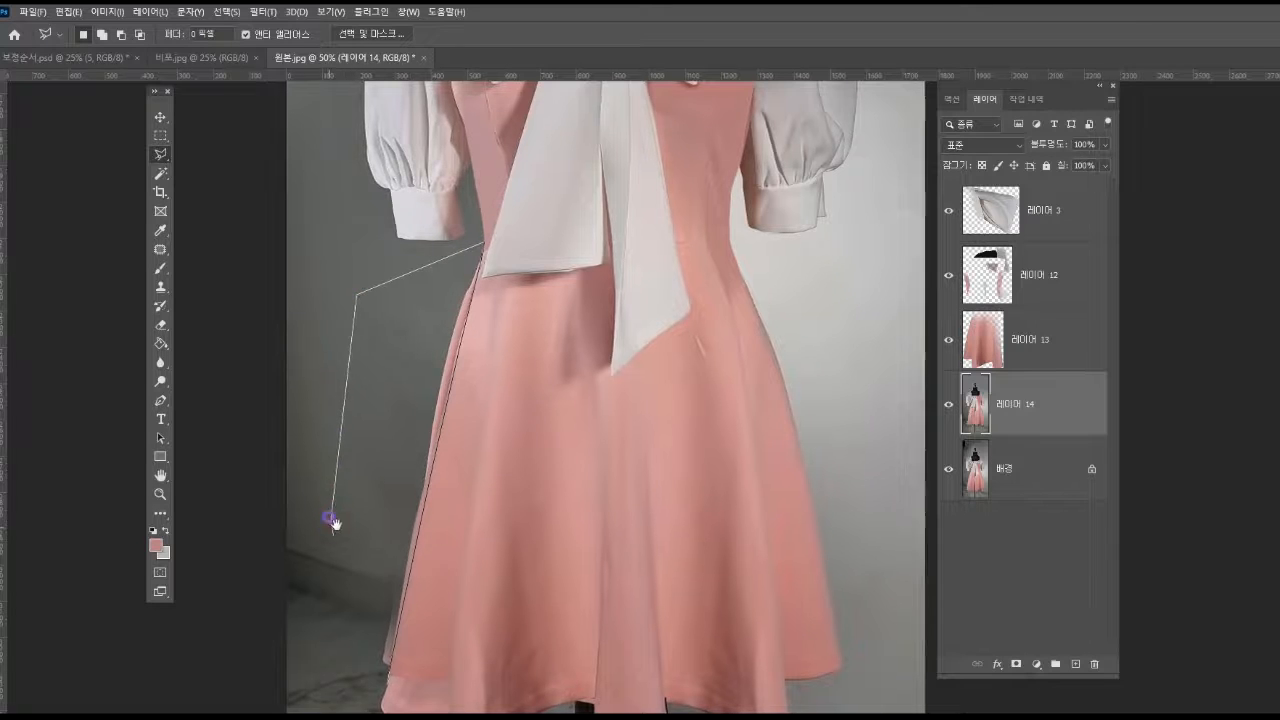
pyautogui.moveTo(329, 517); pyautogui.dragTo(342, 380)
pyautogui.click(344, 385)
pyautogui.click(344, 519)
pyautogui.doubleClick(367, 535)
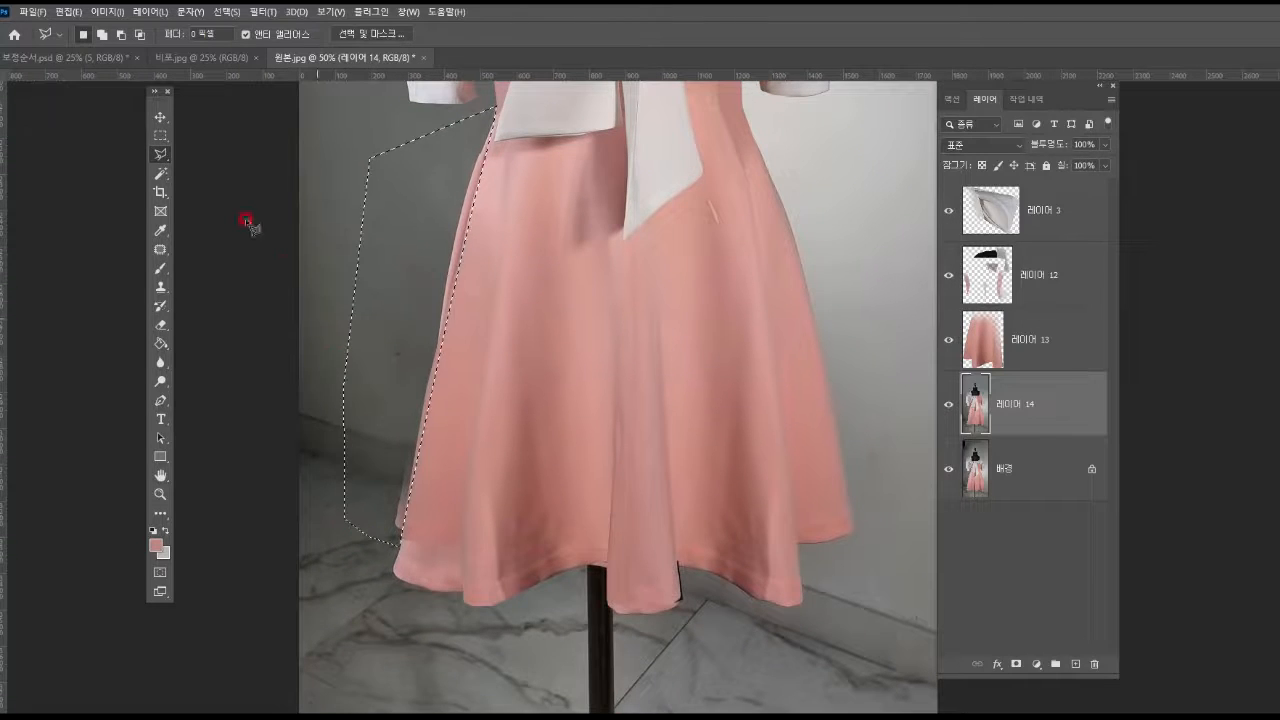
# Step: Merge the mirrored skirt layer 레이어 13 with 레이어 14, ready for clone stamping
pyautogui.click(160, 287)
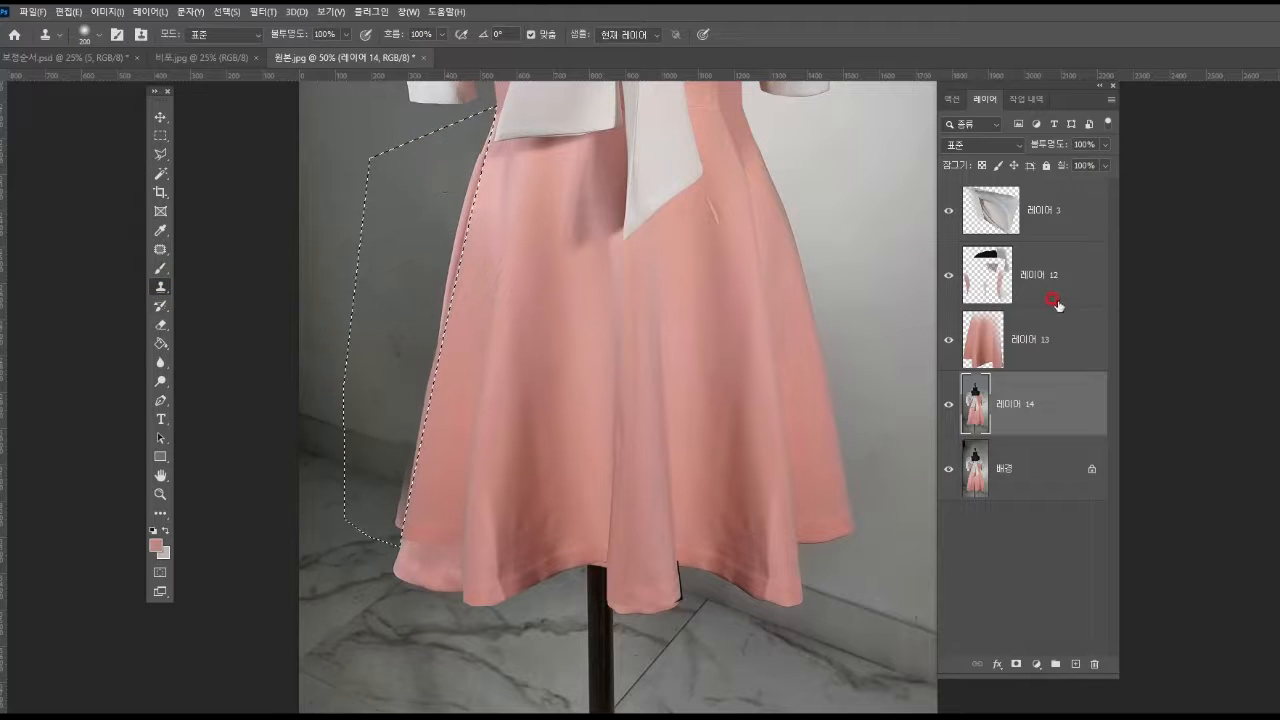
pyautogui.click(1034, 341)
pyautogui.hotkey('ctrl', 'e')
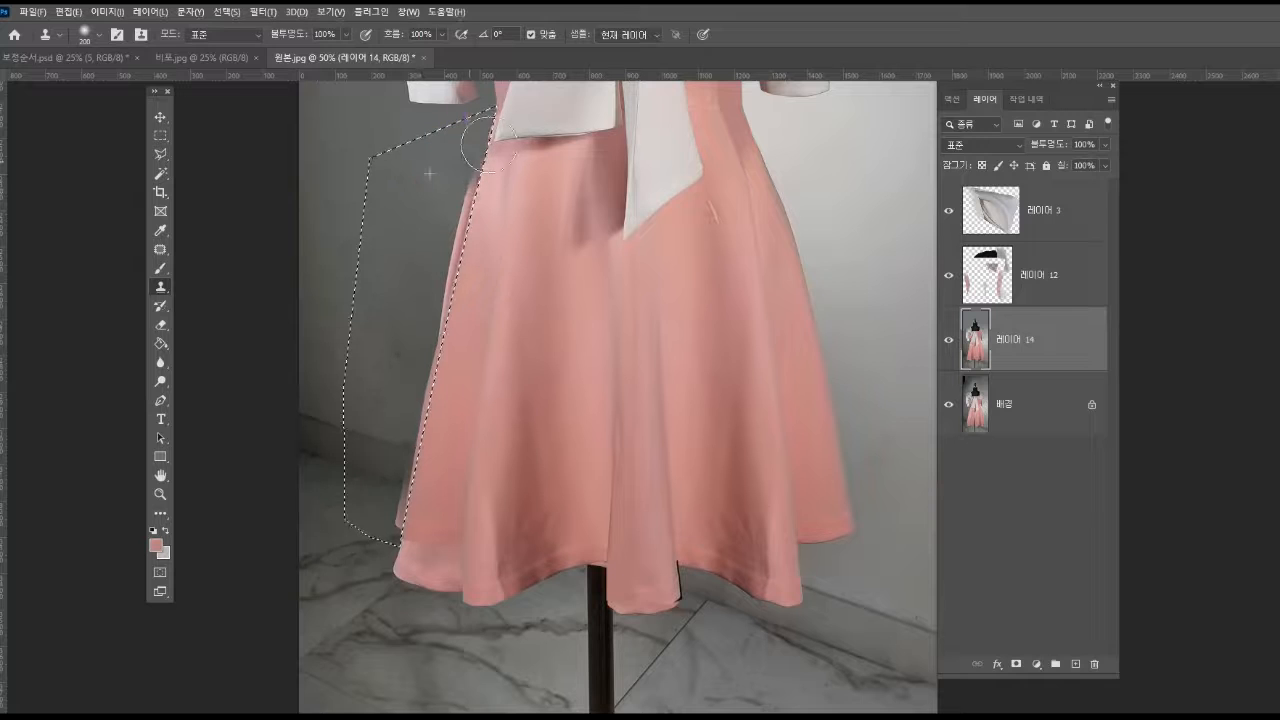
# Step: Clone wall and floor texture over the pink remnants inside the selection along the skirt's left edge, and clear the selection
pyautogui.keyDown('alt'); pyautogui.click(410, 270); pyautogui.keyUp('alt')
pyautogui.moveTo(385, 285)
pyautogui.mouseDown()
pyautogui.moveTo(391, 397)
pyautogui.moveTo(397, 374)
pyautogui.moveTo(403, 403)
pyautogui.mouseUp()
pyautogui.moveTo(508, 418); pyautogui.dragTo(508, 323)
pyautogui.keyDown('alt'); pyautogui.click(374, 355); pyautogui.keyUp('alt')
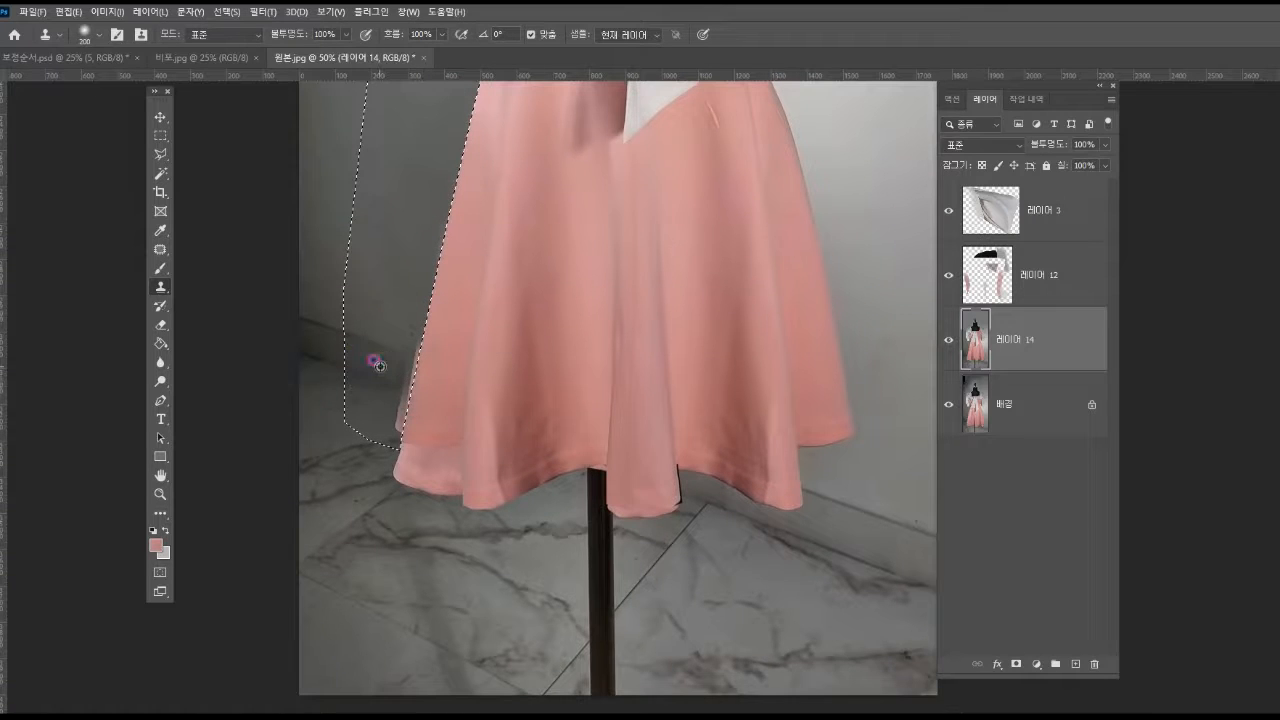
pyautogui.click(379, 424)
pyautogui.keyDown('alt'); pyautogui.click(396, 410); pyautogui.keyUp('alt')
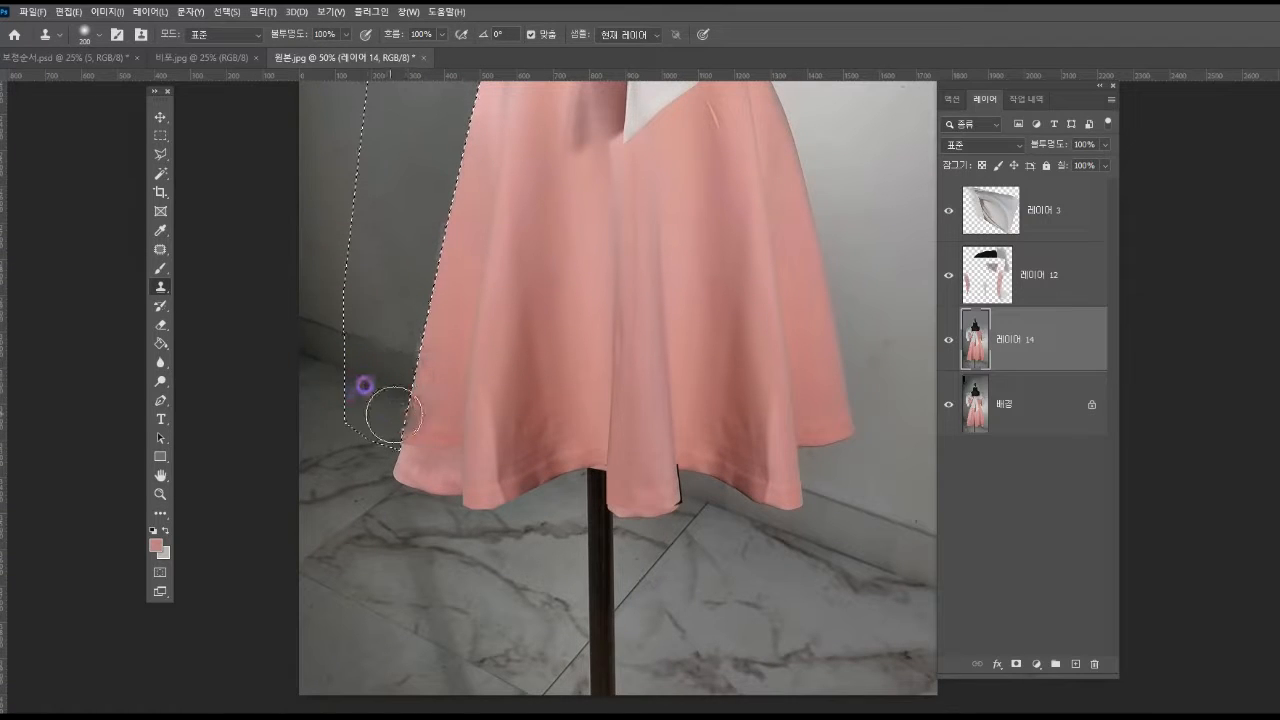
pyautogui.click(717, 489)
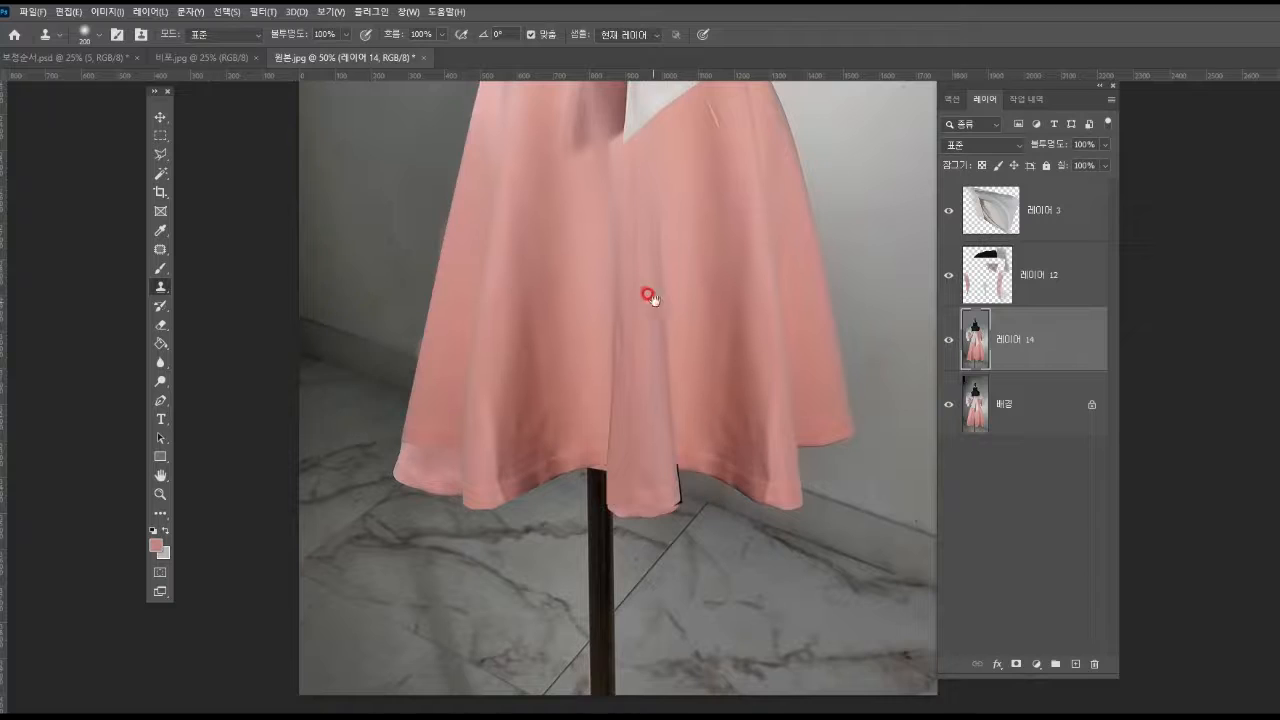
# Step: Outline the protruding lower-left hem corner together with the floor beneath it and copy it to a new layer
pyautogui.moveTo(651, 294); pyautogui.dragTo(671, 247)
pyautogui.press('l')
pyautogui.moveTo(481, 502); pyautogui.dragTo(481, 402)
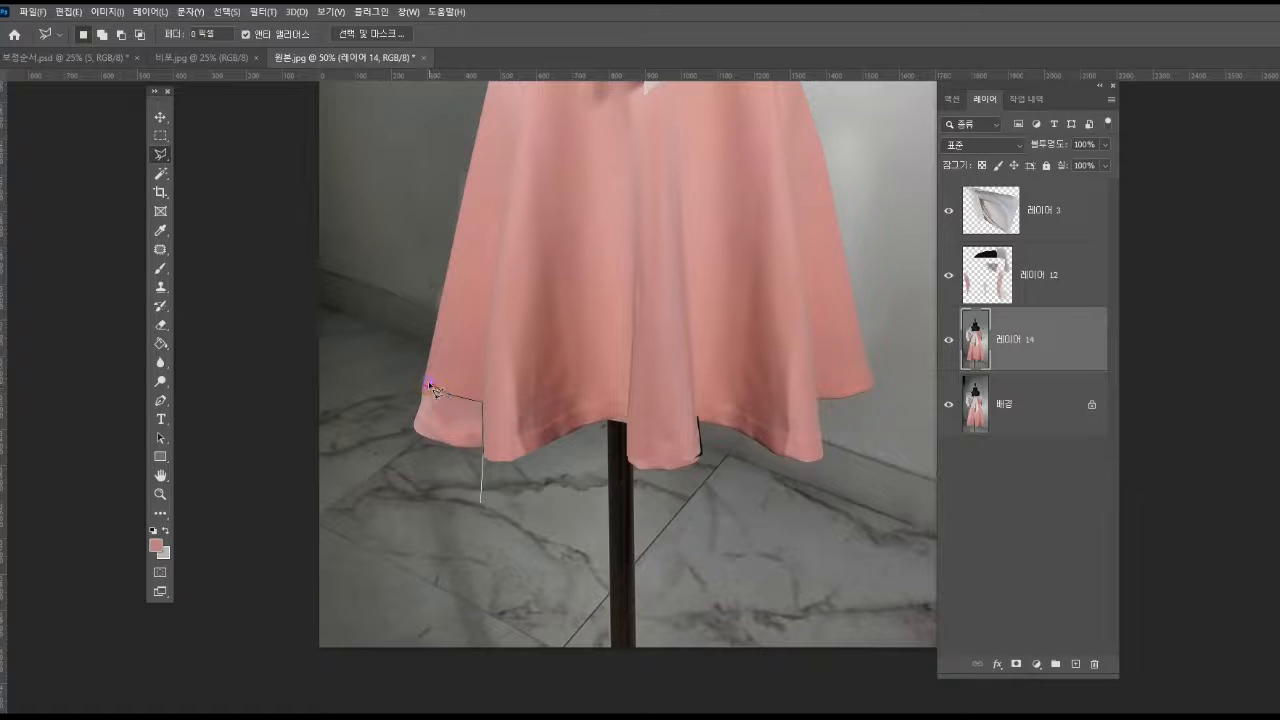
pyautogui.moveTo(425, 372)
pyautogui.mouseDown()
pyautogui.moveTo(380, 399)
pyautogui.moveTo(372, 510)
pyautogui.moveTo(468, 535)
pyautogui.mouseUp()
pyautogui.click(480, 502)
pyautogui.hotkey('ctrl', 'j')
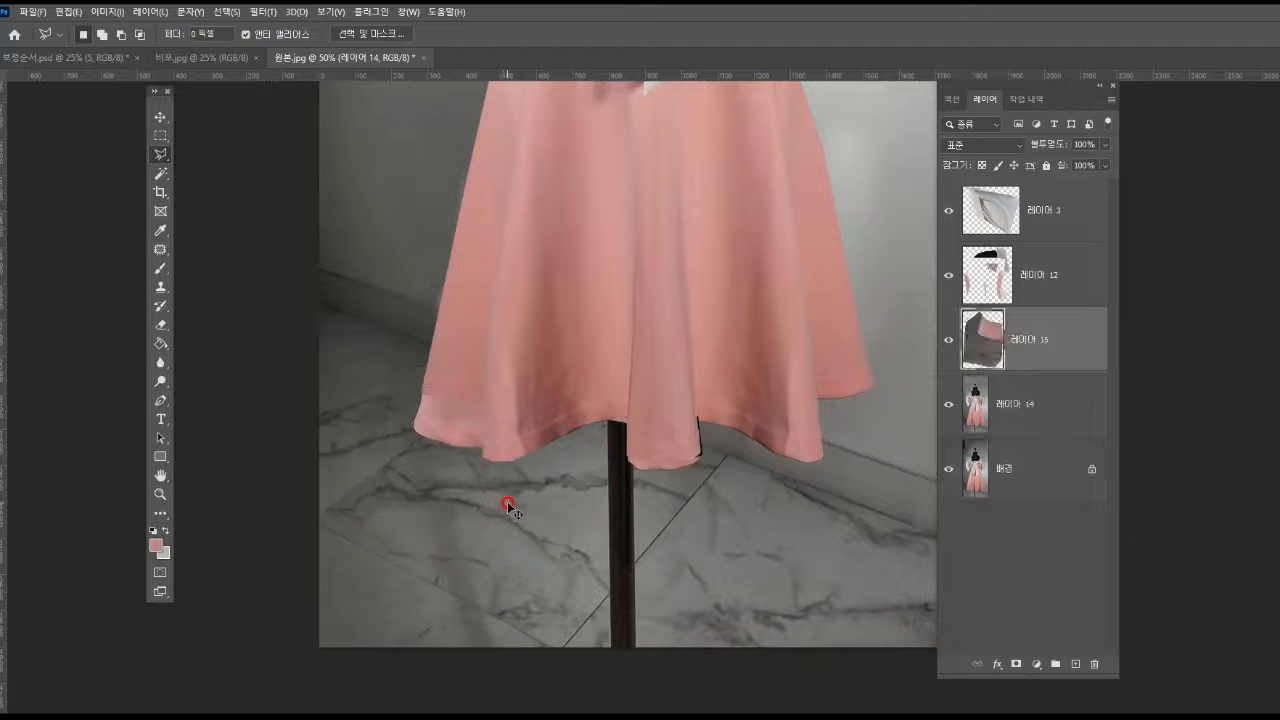
# Step: Move the copied hem corner up and slightly inward so the skirt's left hem sits higher
pyautogui.hotkey('ctrl', 't')
pyautogui.moveTo(403, 468); pyautogui.dragTo(410, 427)
pyautogui.press('Return')
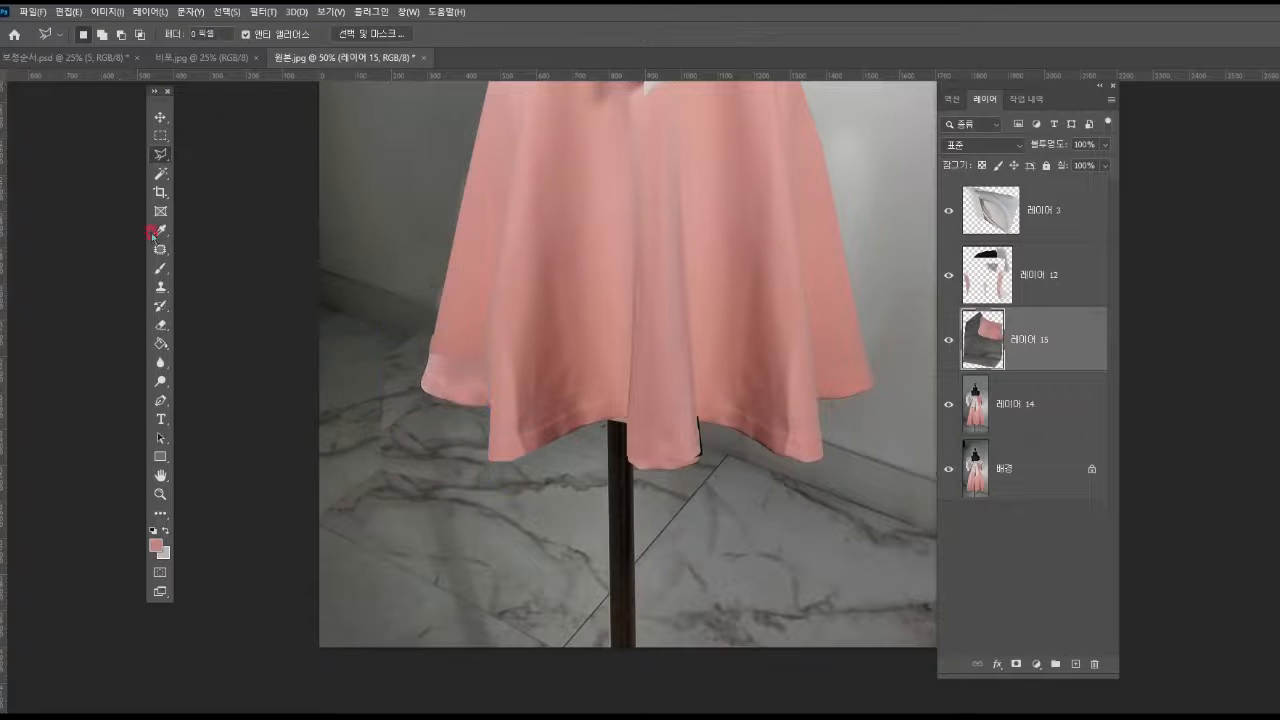
# Step: Blend the raised hem corner into the skirt and floor with a soft 175-pixel eraser, and merge it with 레이어 14
pyautogui.click(160, 325)
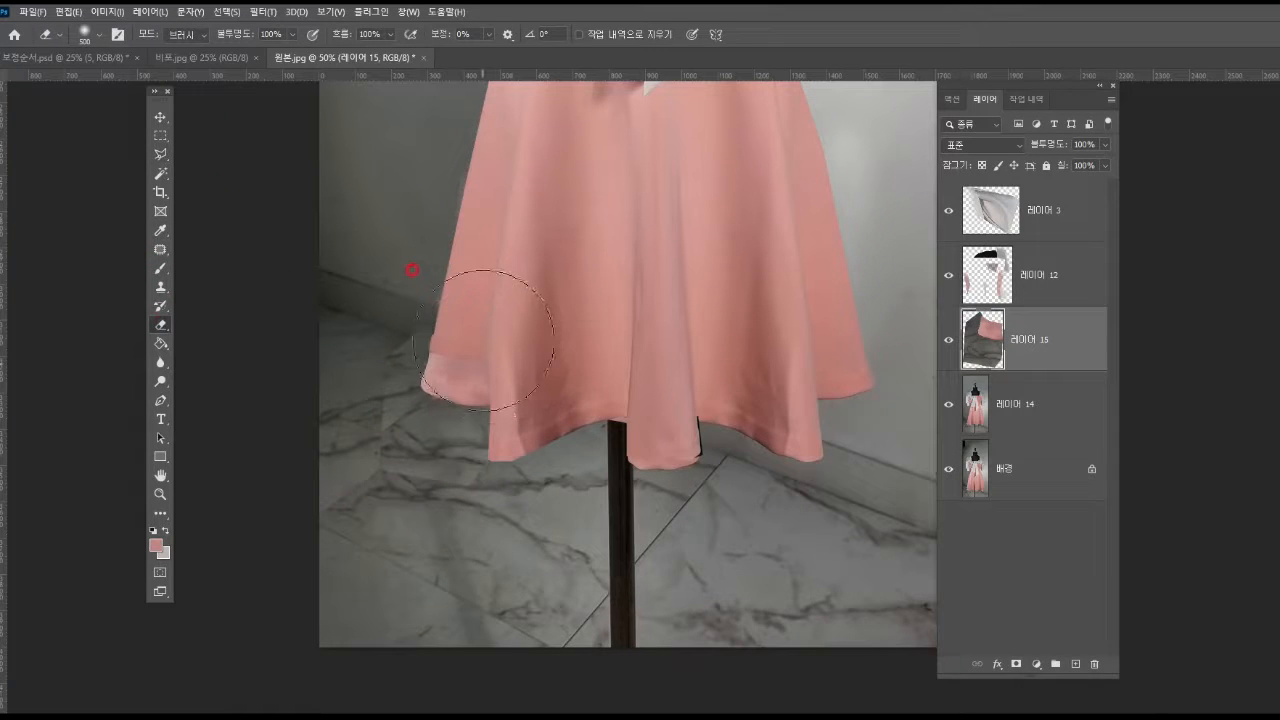
pyautogui.moveTo(457, 345)
pyautogui.mouseDown()
pyautogui.moveTo(421, 353)
pyautogui.moveTo(507, 372)
pyautogui.moveTo(436, 343)
pyautogui.moveTo(489, 355)
pyautogui.moveTo(439, 366)
pyautogui.moveTo(526, 370)
pyautogui.moveTo(403, 384)
pyautogui.moveTo(386, 362)
pyautogui.moveTo(363, 451)
pyautogui.mouseUp()
pyautogui.press('[')
pyautogui.click(438, 345)
pyautogui.moveTo(829, 491); pyautogui.dragTo(737, 614)
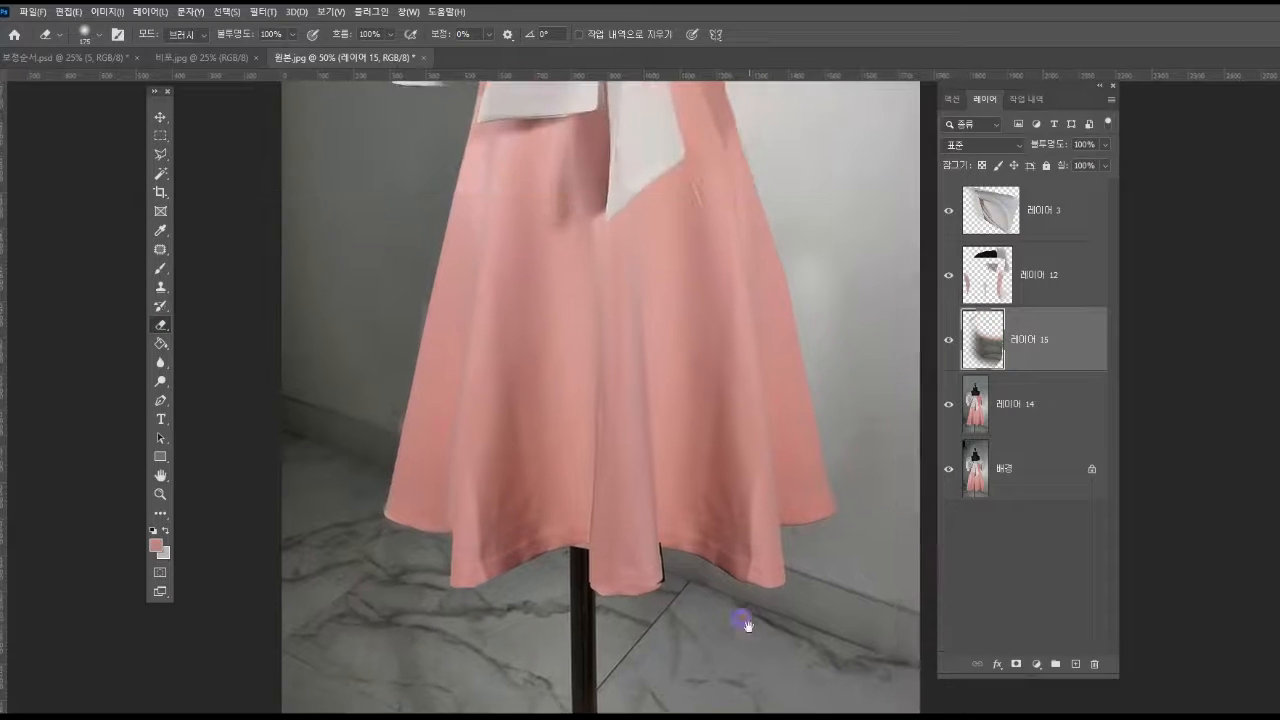
pyautogui.keyDown('ctrl'); pyautogui.click(1021, 406); pyautogui.keyUp('ctrl')
pyautogui.hotkey('ctrl', 'e')
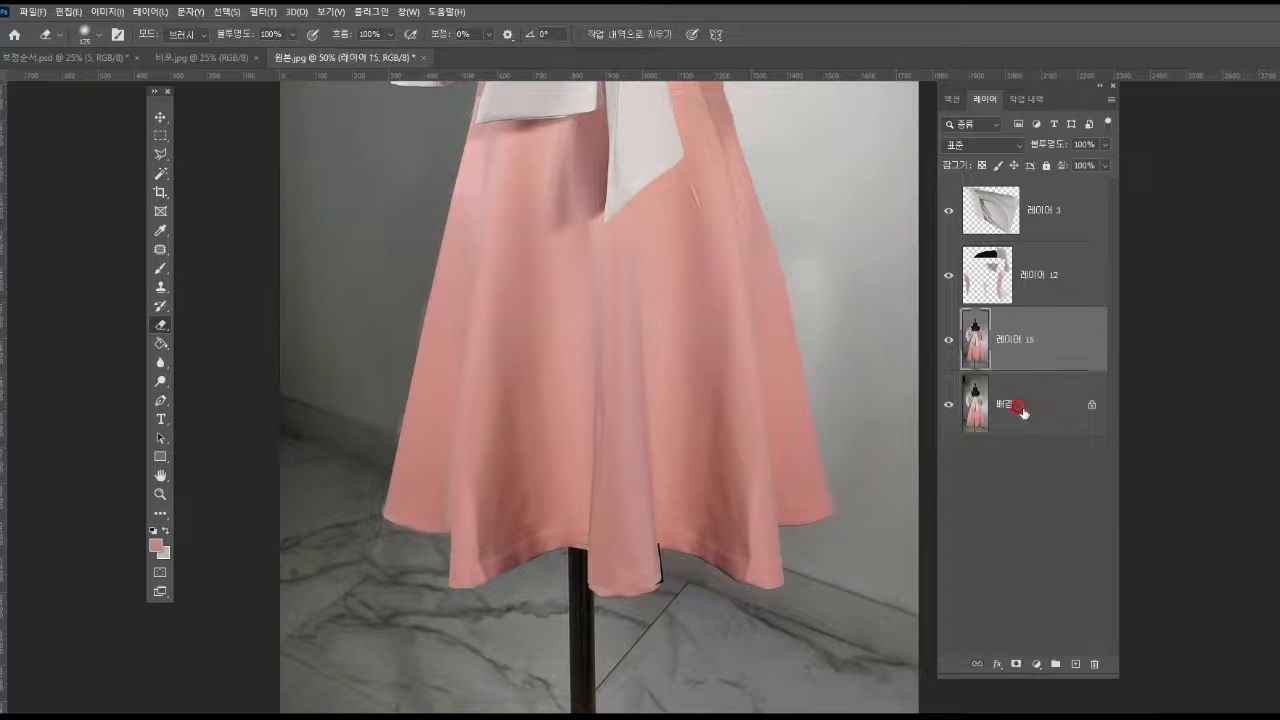
# Step: Add a new layer above 레이어 15 and outline two narrow, upward-tapering shadow wedges along the folds of the left skirt
pyautogui.click(160, 494)
pyautogui.keyDown('alt'); pyautogui.click(612, 522); pyautogui.keyUp('alt')
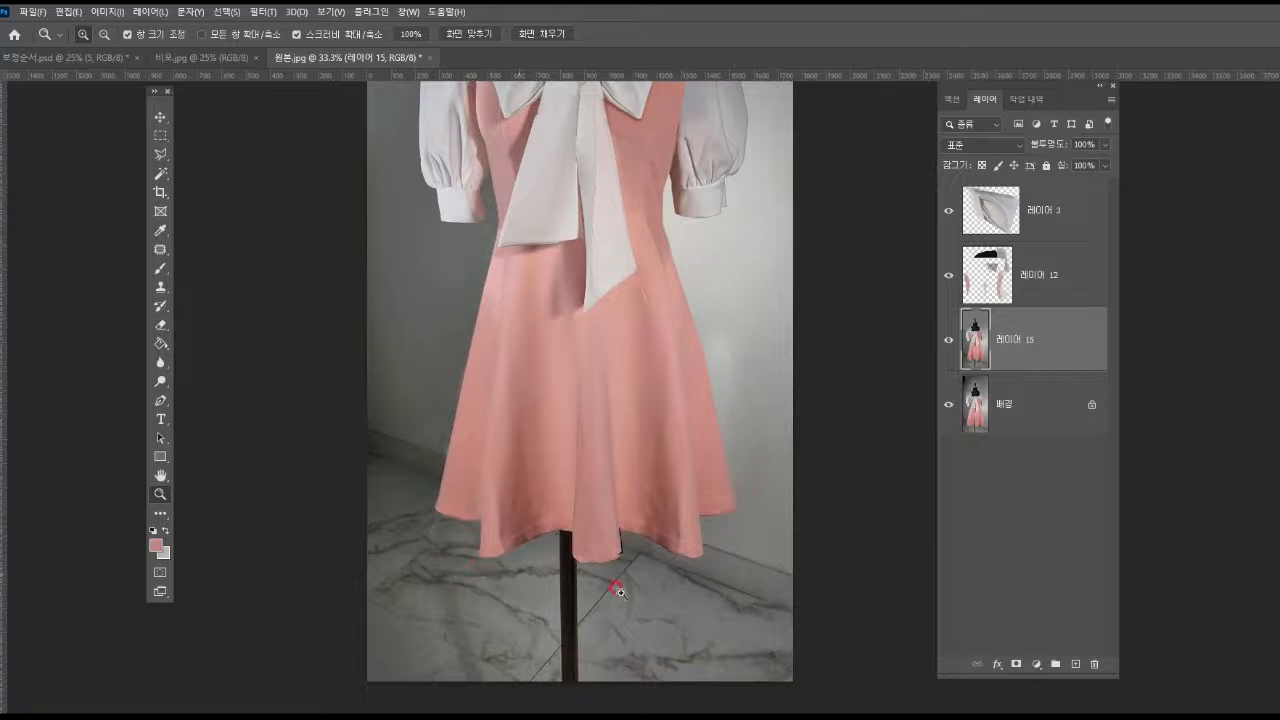
pyautogui.click(160, 154)
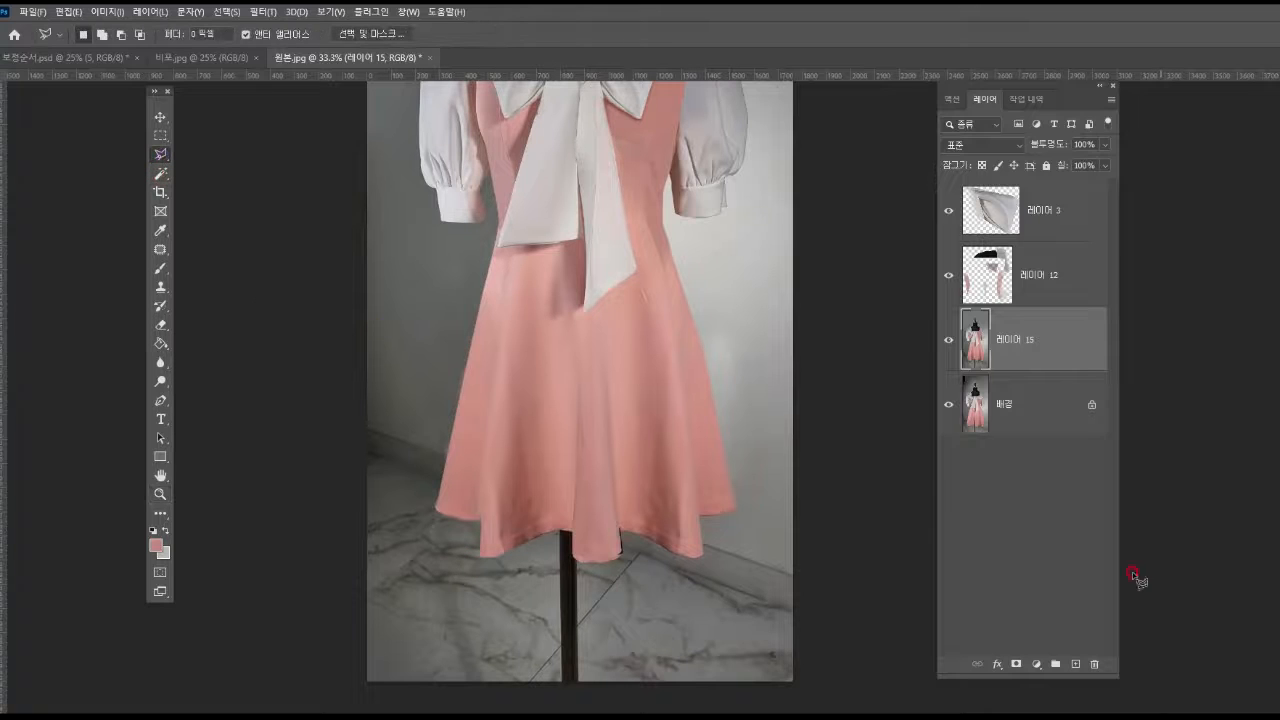
pyautogui.click(1076, 662)
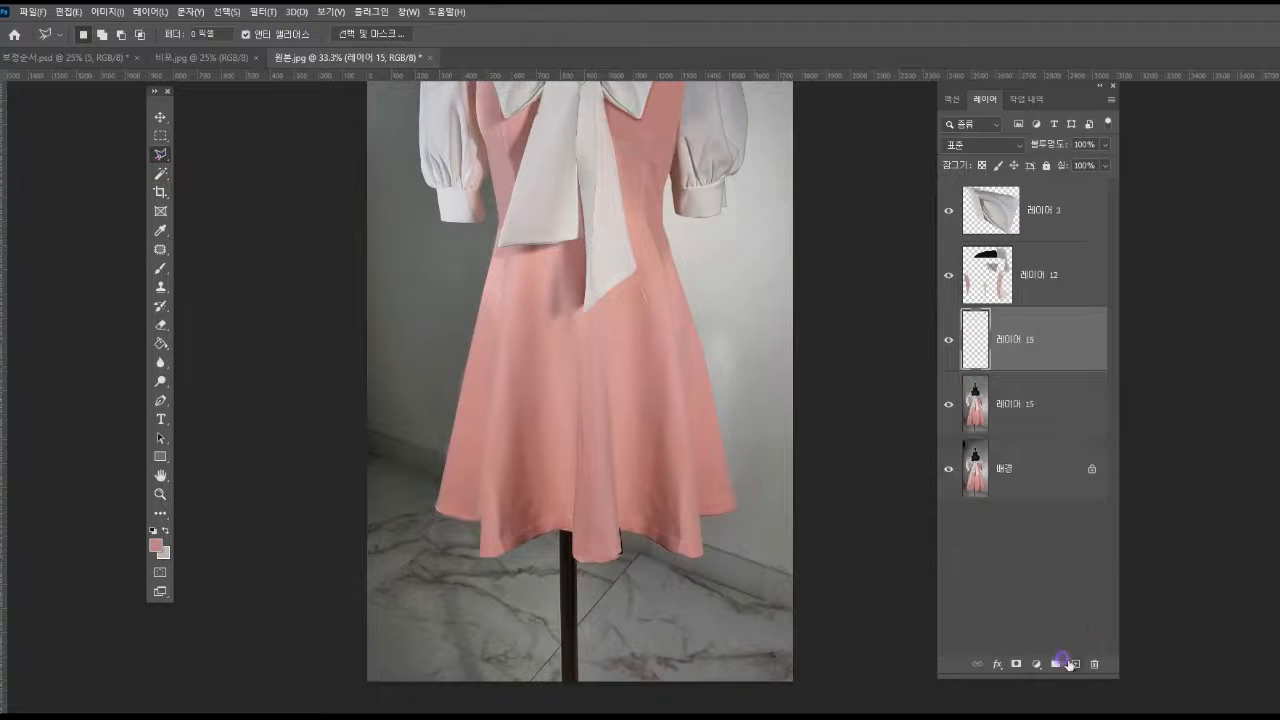
pyautogui.click(456, 514)
pyautogui.click(505, 276)
pyautogui.click(470, 520)
pyautogui.click(515, 536)
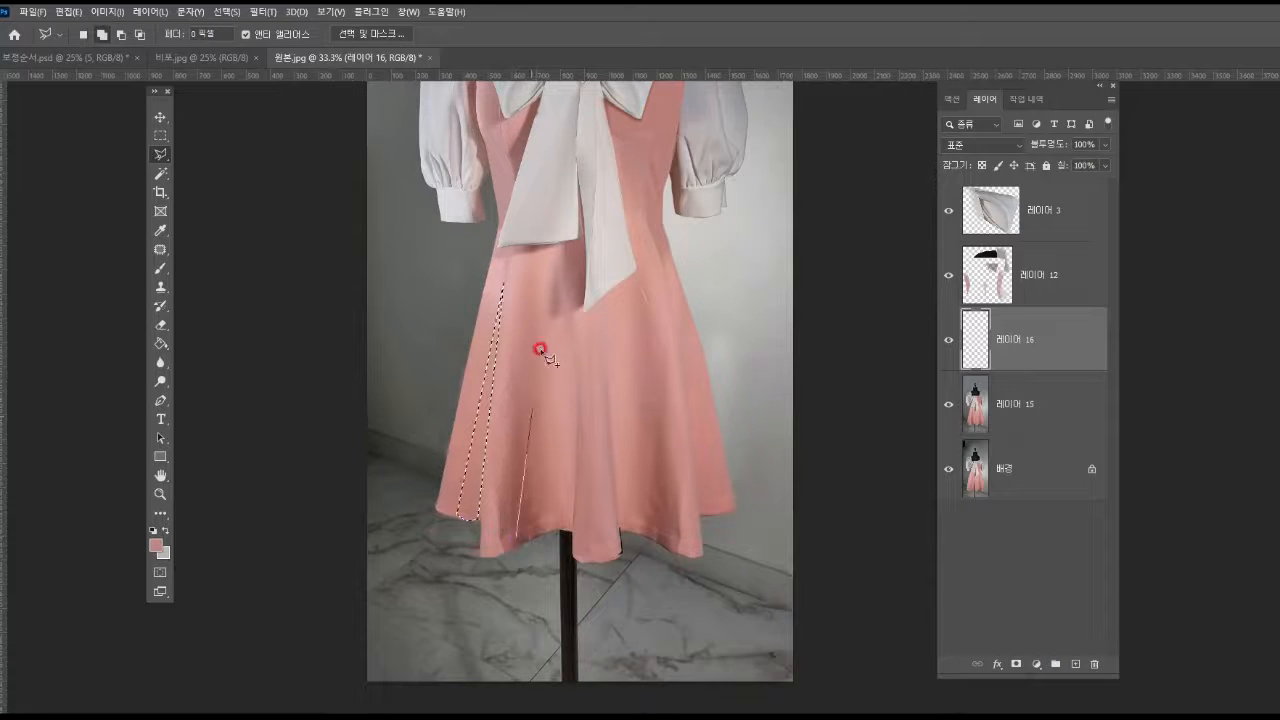
pyautogui.click(541, 296)
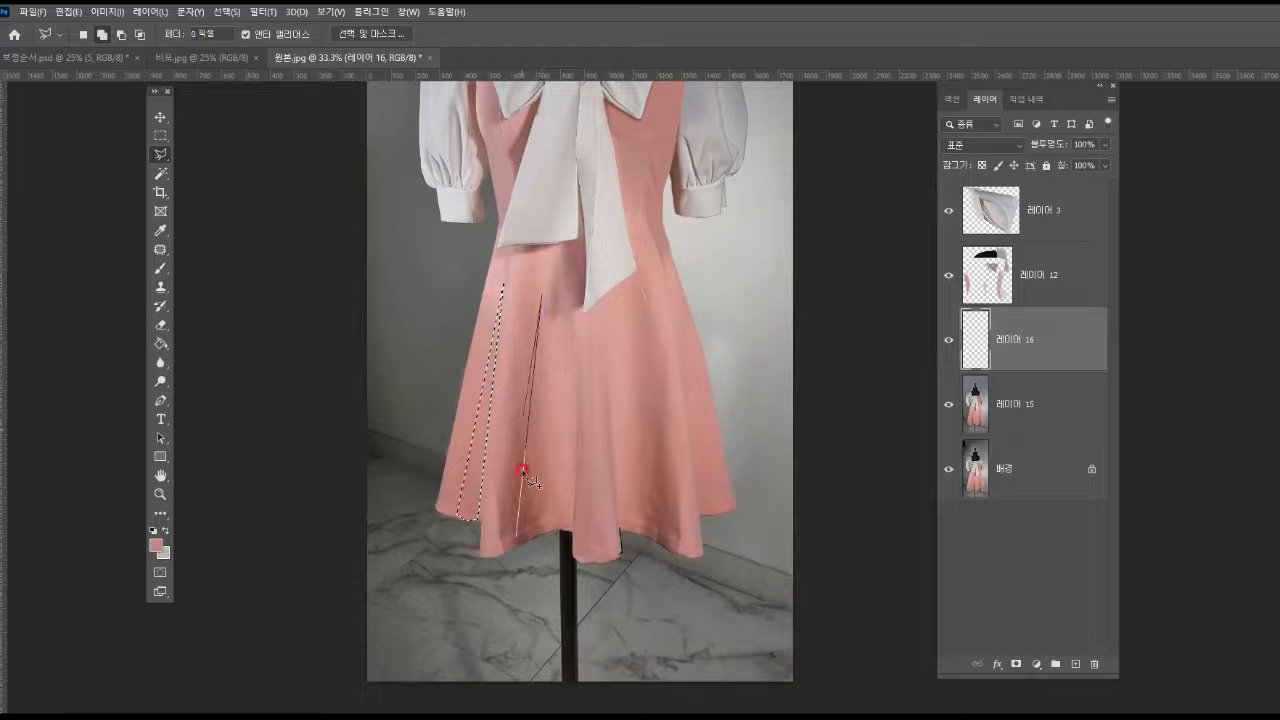
pyautogui.doubleClick(539, 530)
# Step: Add two narrow wedges to the selection along the central folds, one on each side of the skirt's middle panel
pyautogui.click(560, 533)
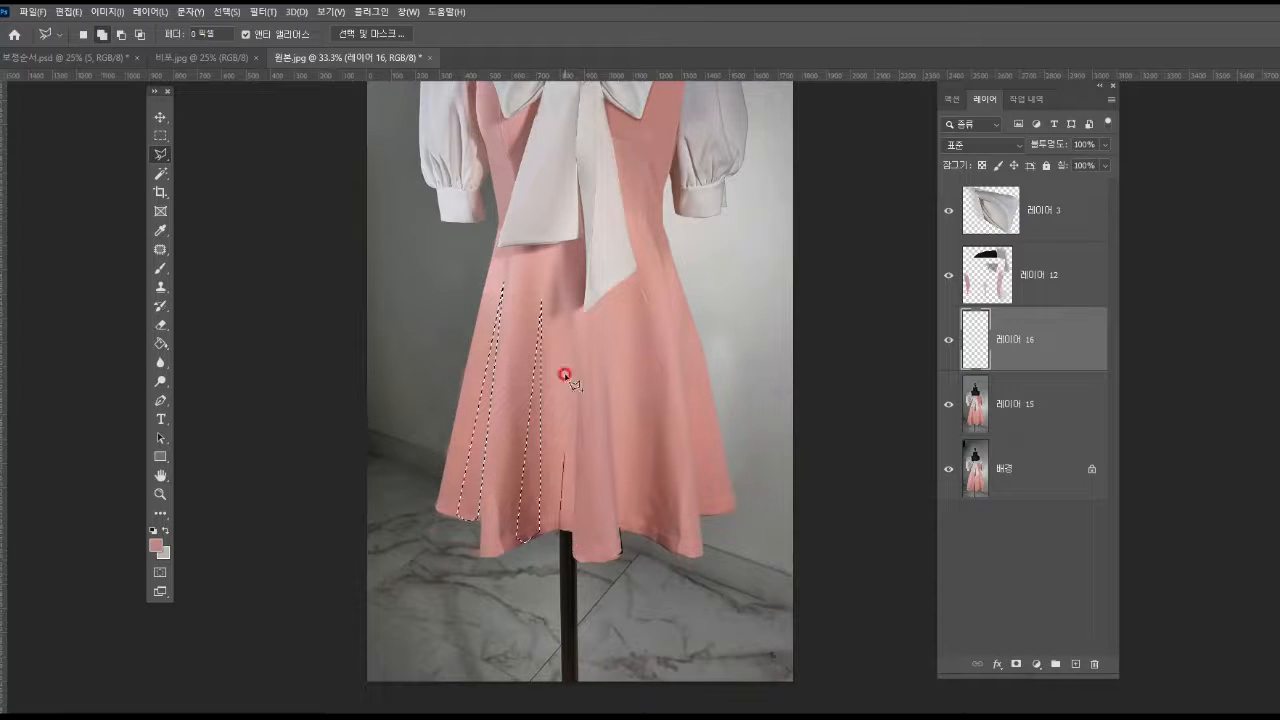
pyautogui.click(573, 283)
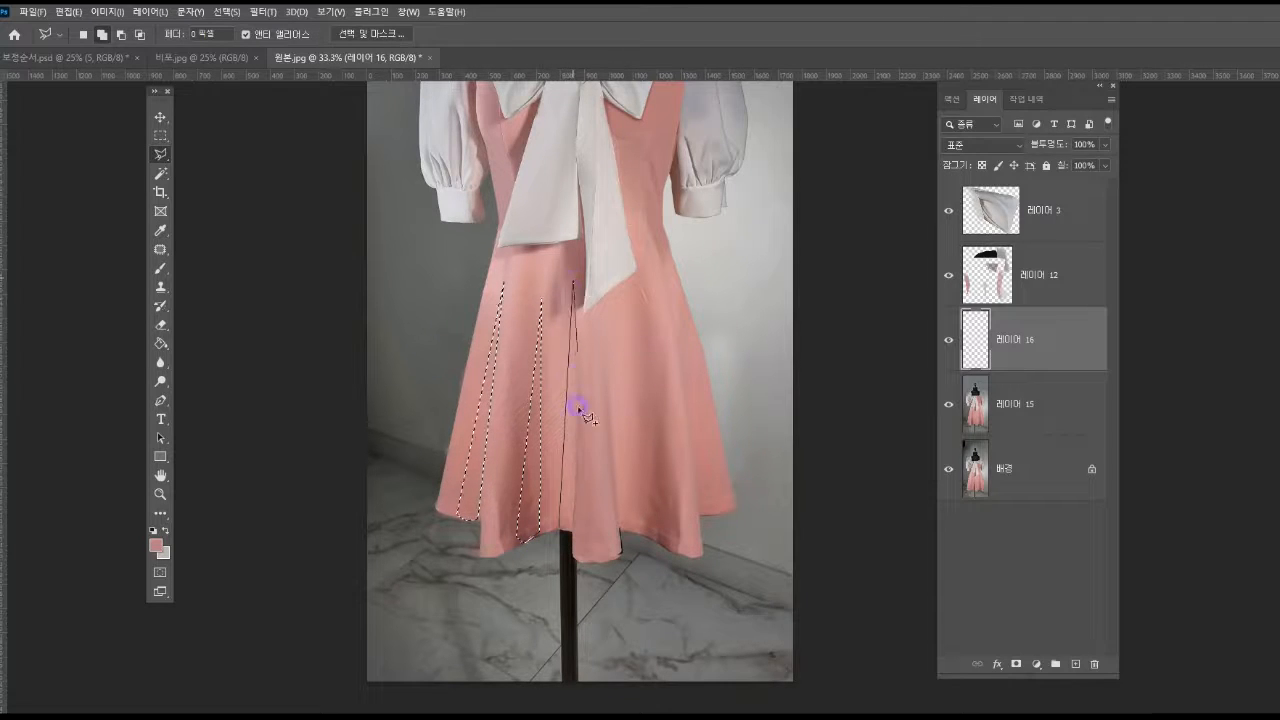
pyautogui.doubleClick(566, 534)
pyautogui.click(616, 531)
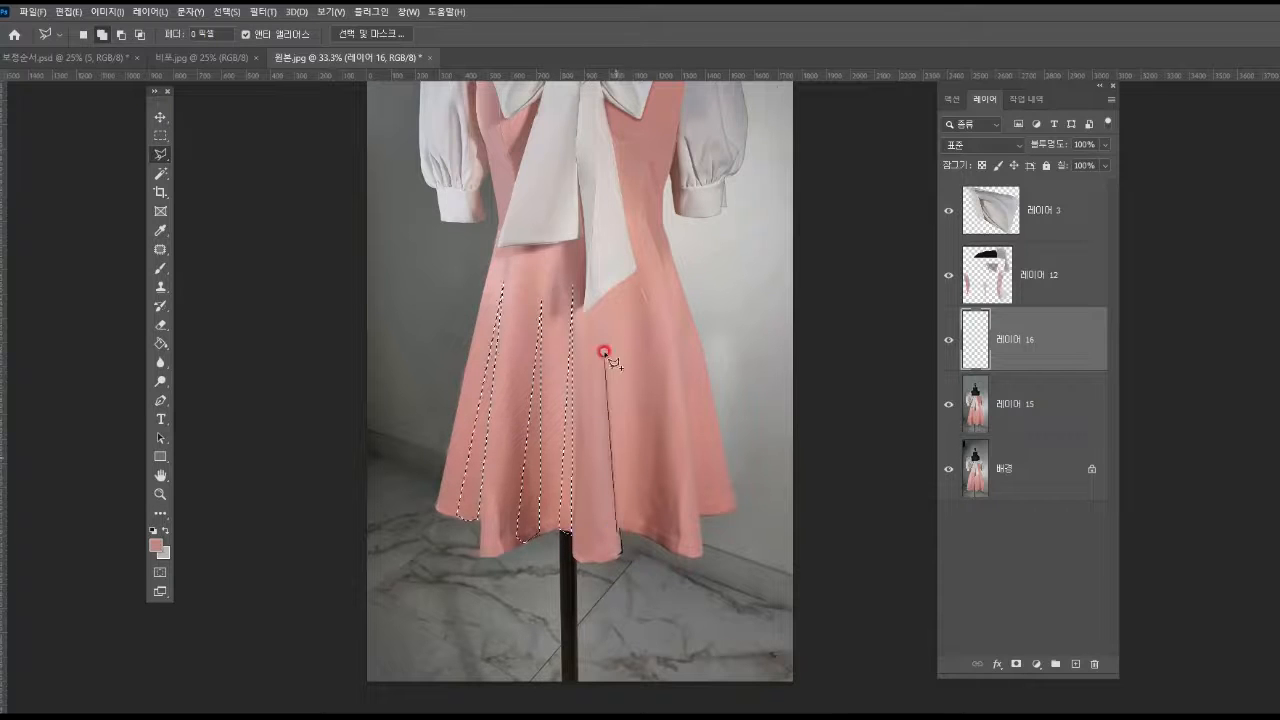
pyautogui.click(600, 292)
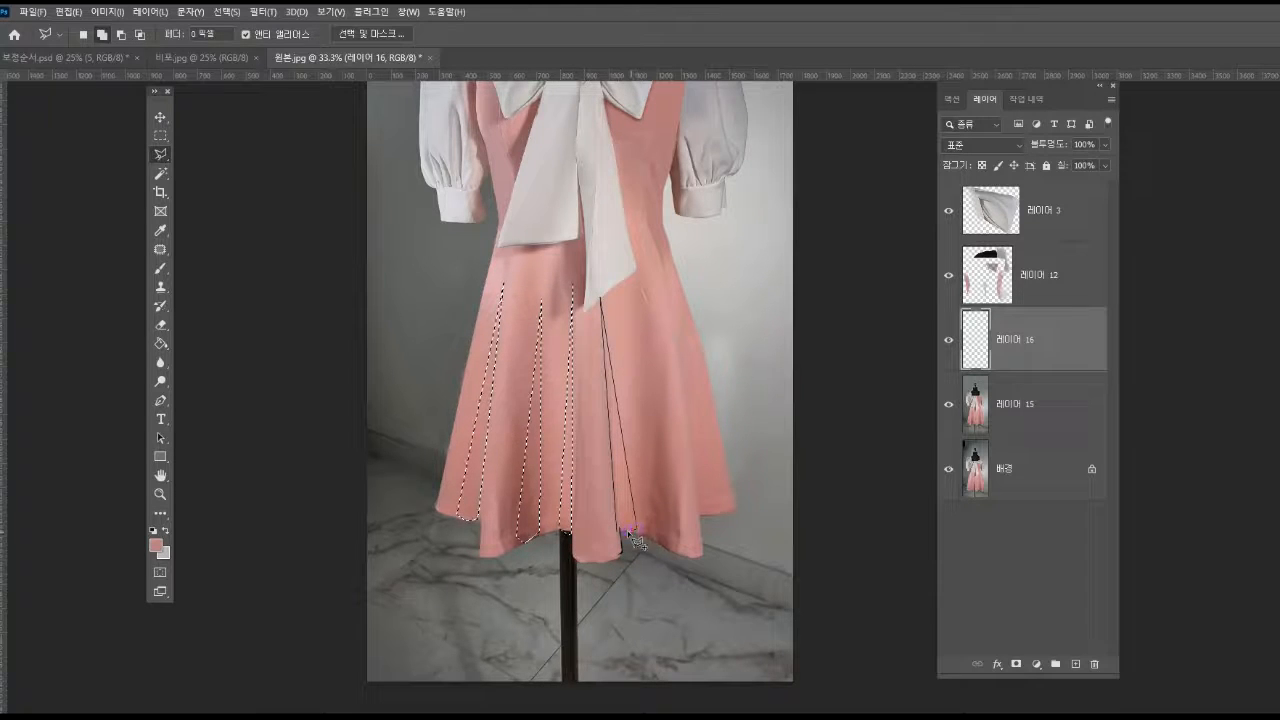
pyautogui.doubleClick(630, 538)
# Step: Extend the selection with two tapering wedges along the folds of the right skirt, from hem to upper skirt
pyautogui.click(666, 542)
pyautogui.click(645, 291)
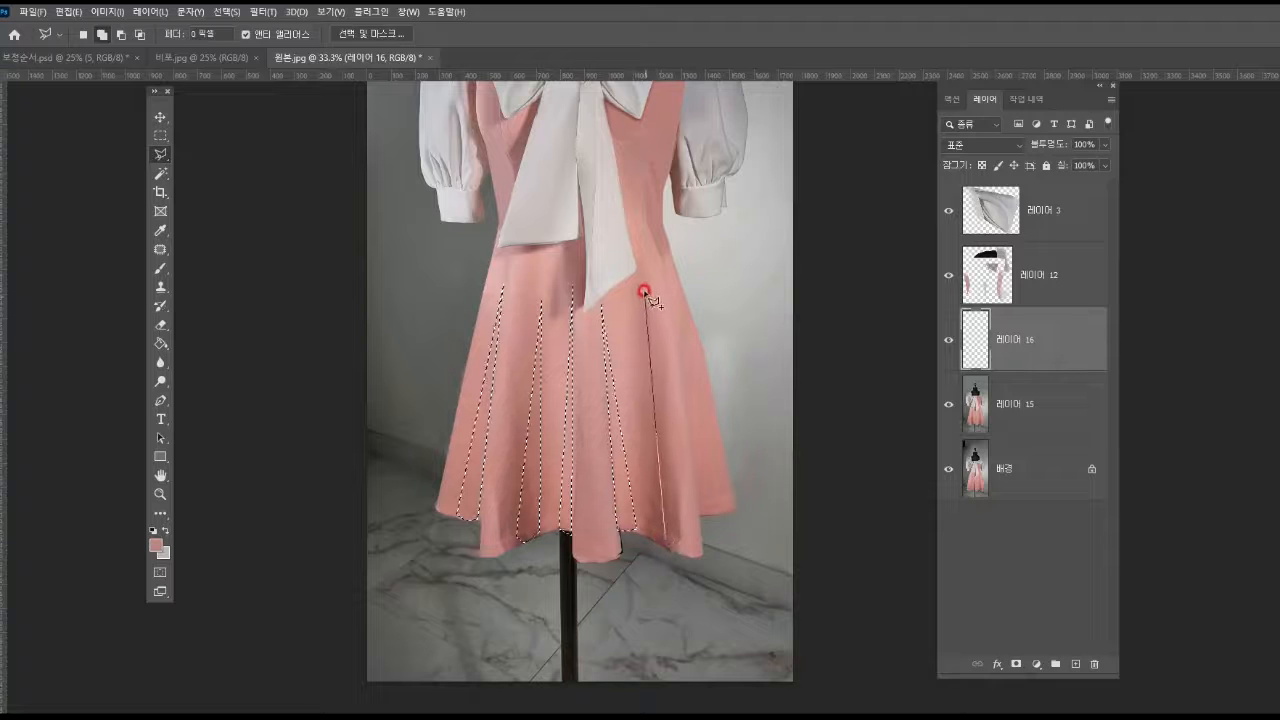
pyautogui.doubleClick(641, 526)
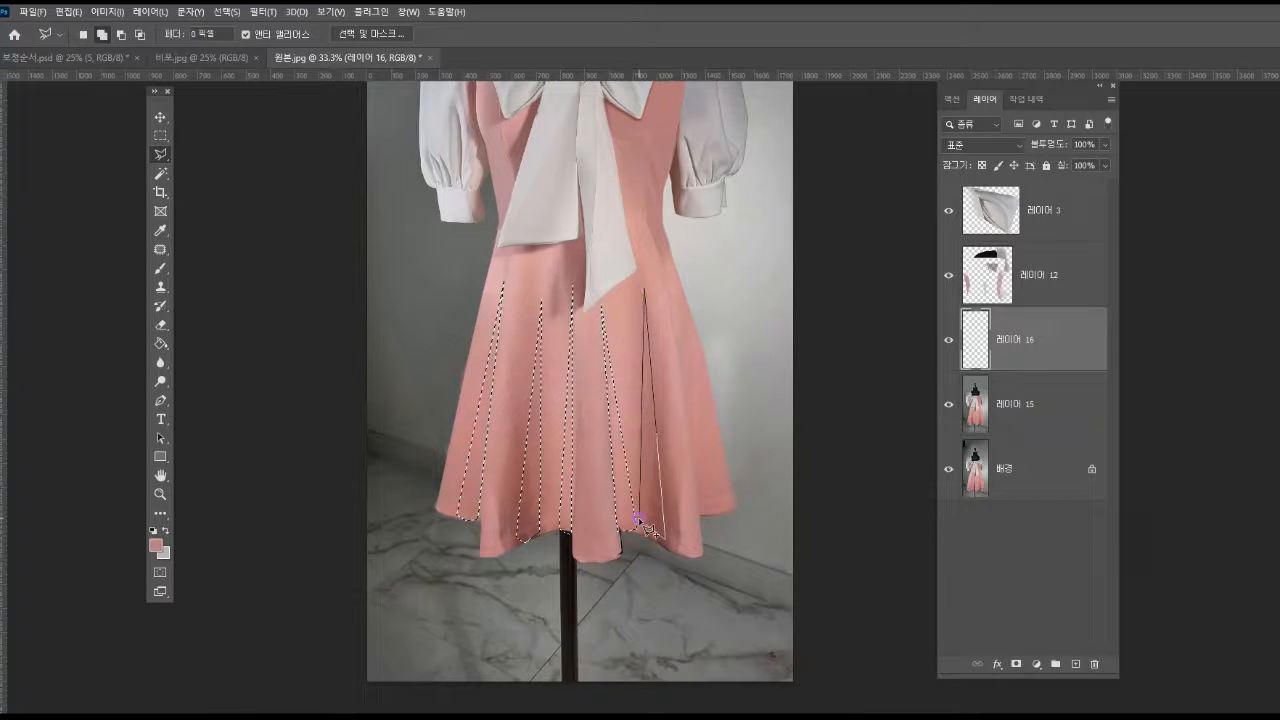
pyautogui.click(708, 508)
pyautogui.click(662, 298)
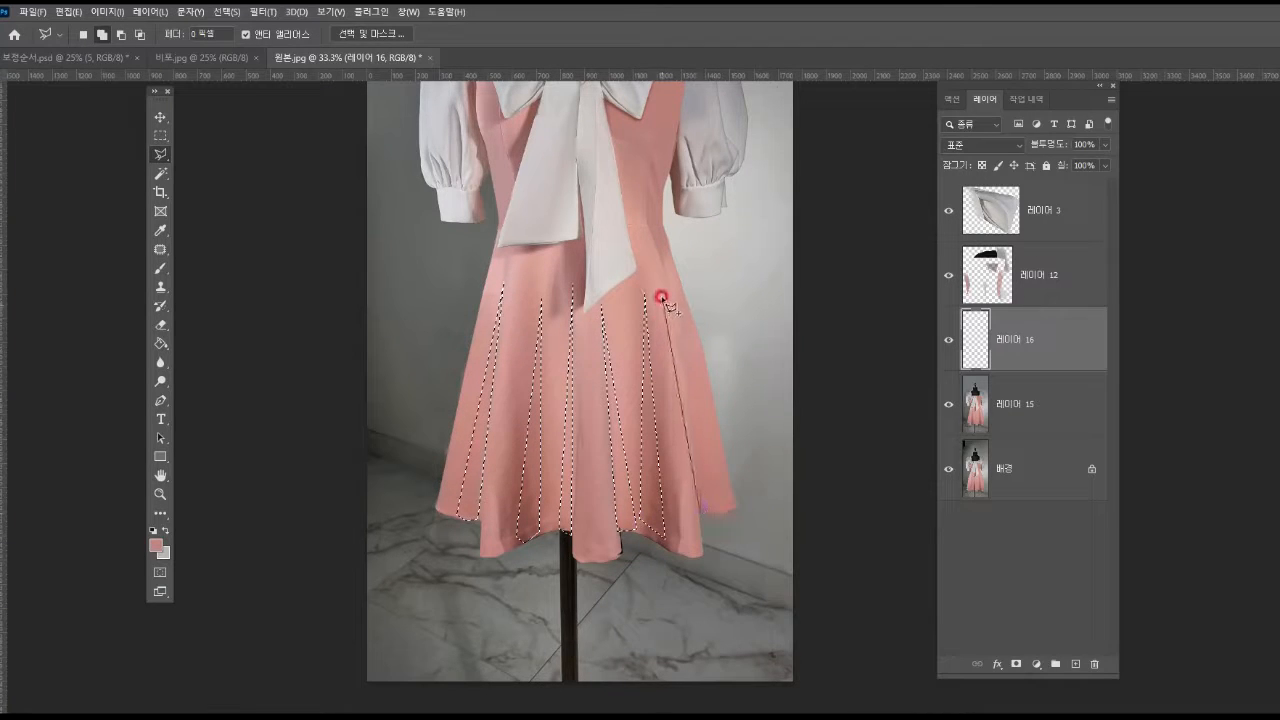
pyautogui.doubleClick(724, 512)
# Step: Set the foreground colour to dark reddish brown 78413c, fill the selected fold wedges with it, and clear the selection
pyautogui.click(160, 230)
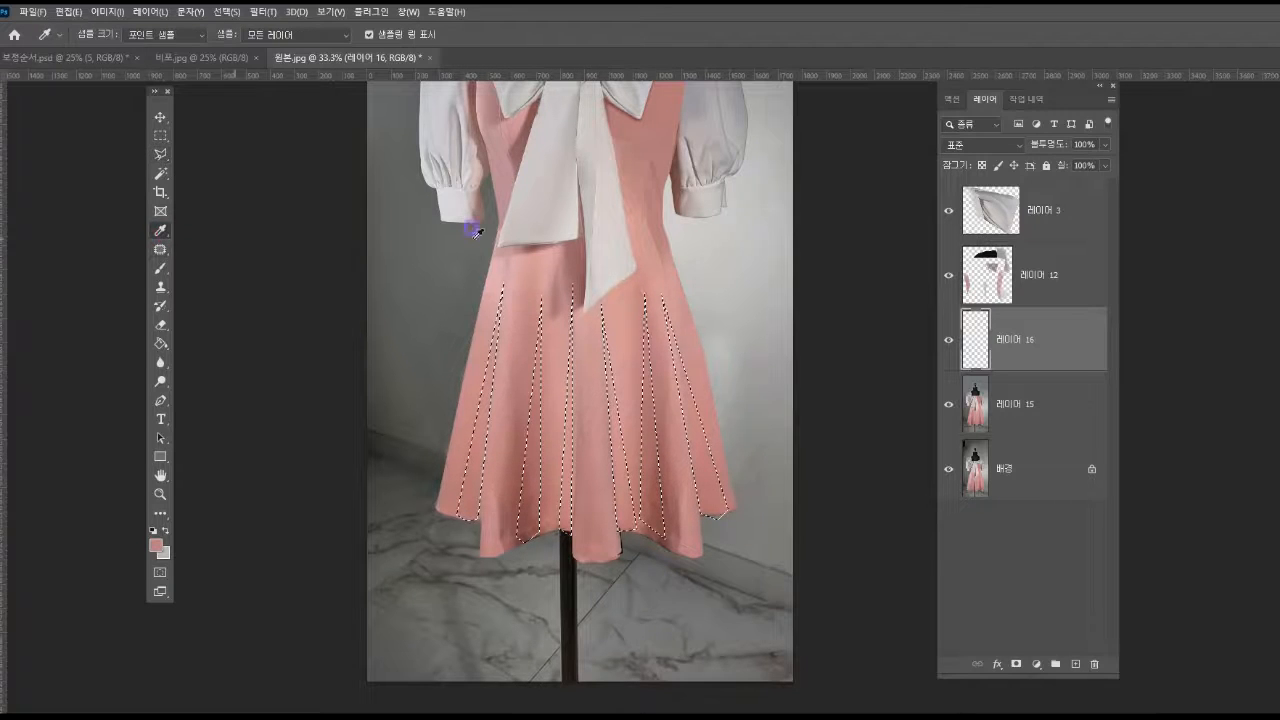
pyautogui.click(155, 545)
pyautogui.click(816, 272)
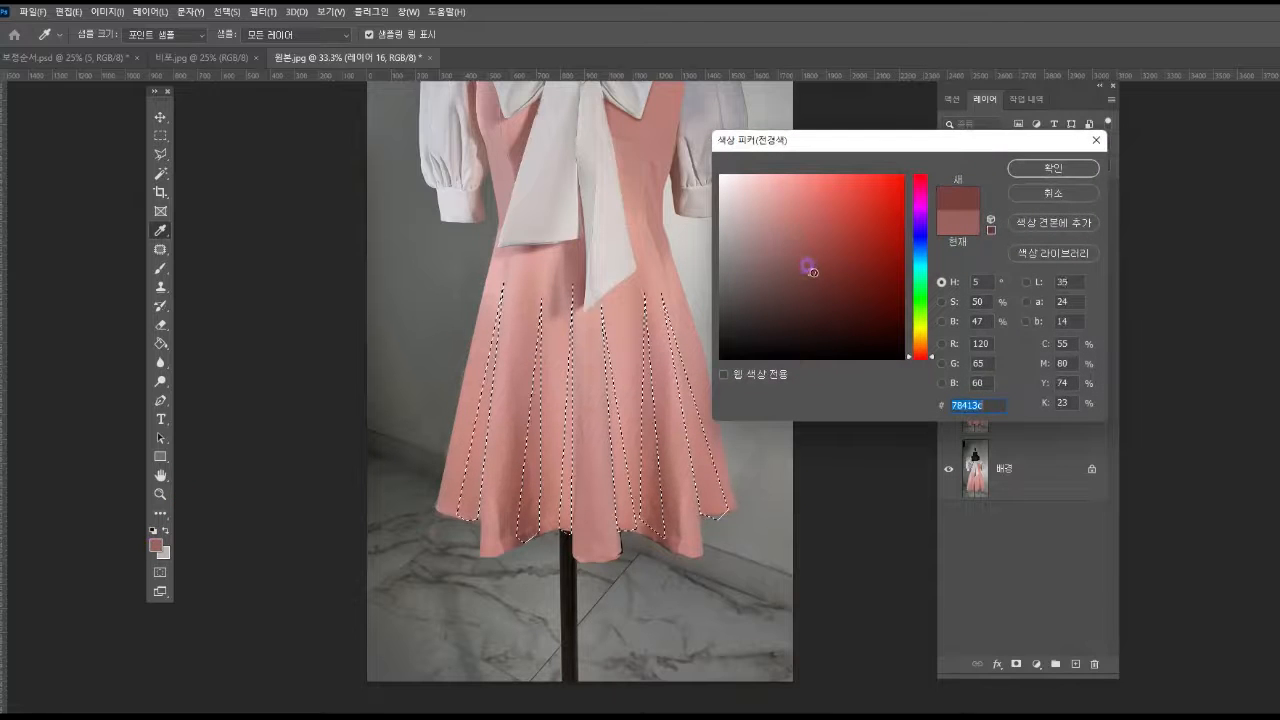
pyautogui.click(1035, 170)
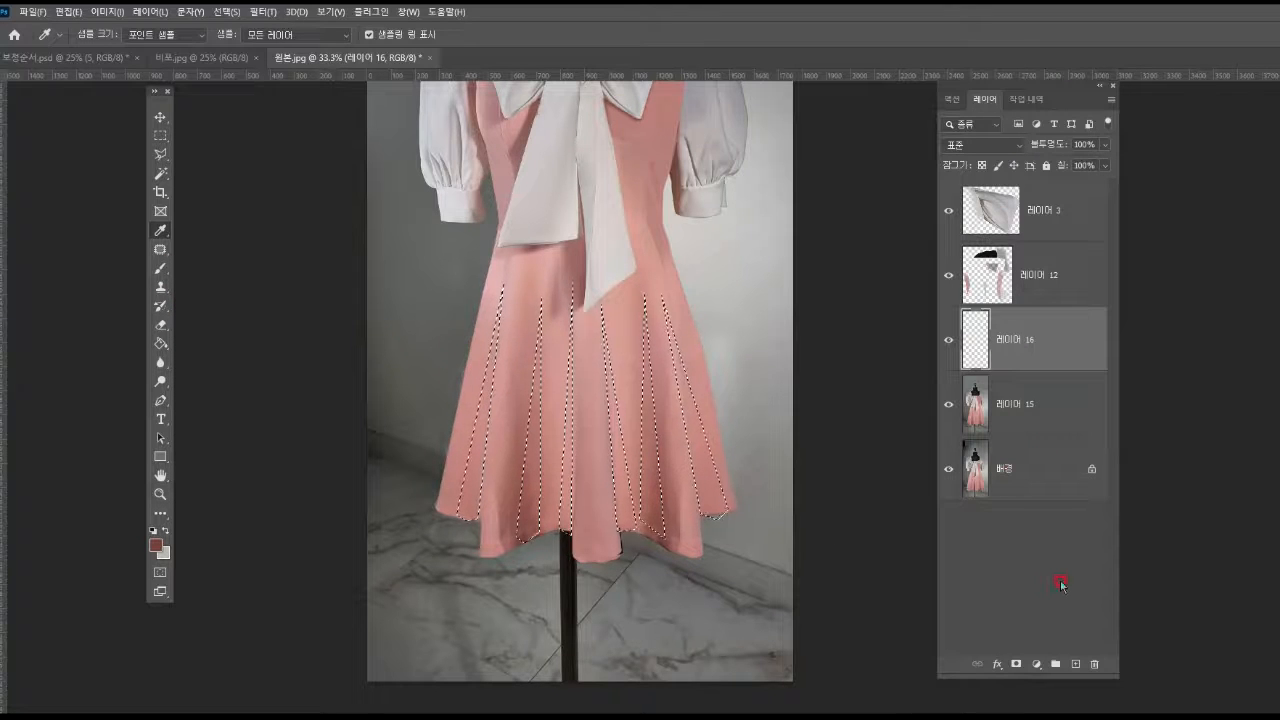
pyautogui.hotkey('alt', 'Delete')
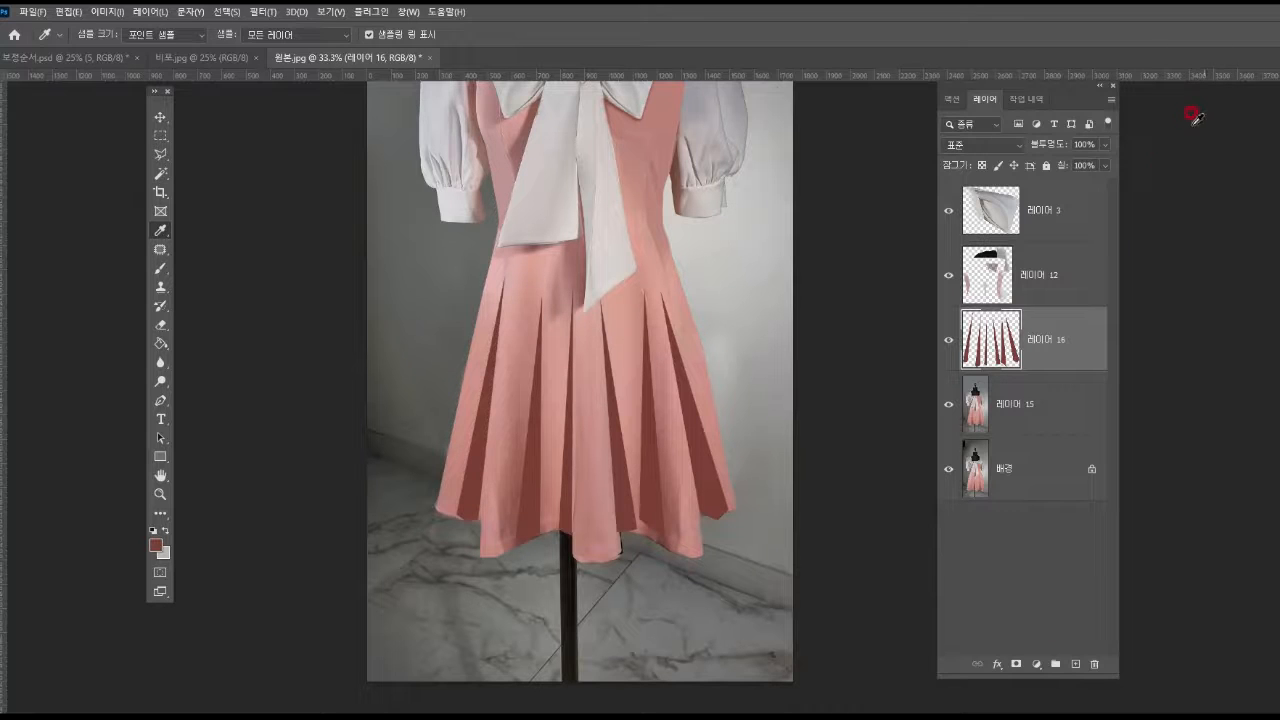
# Step: Soften the dark fold wedges with a 23.5-pixel Gaussian Blur and lower their layer opacity to 72%
pyautogui.click(262, 12)
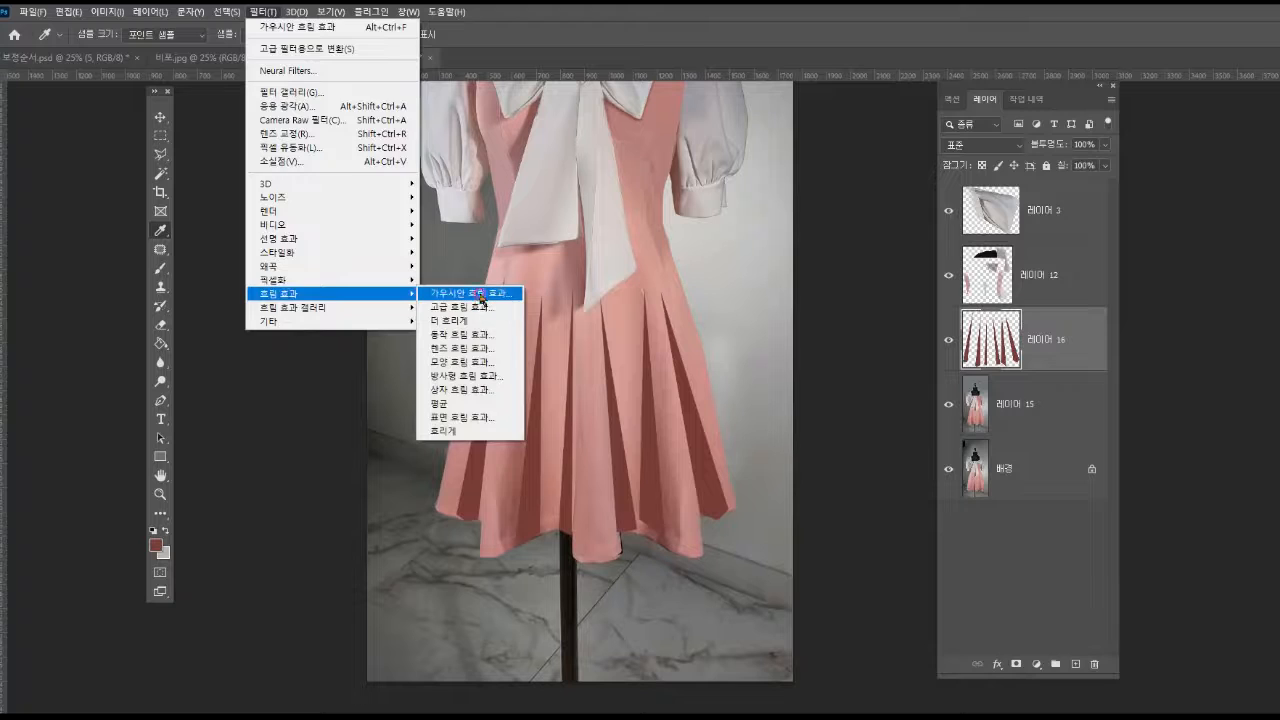
pyautogui.click(485, 293)
pyautogui.moveTo(936, 424); pyautogui.dragTo(947, 424)
pyautogui.click(947, 424)
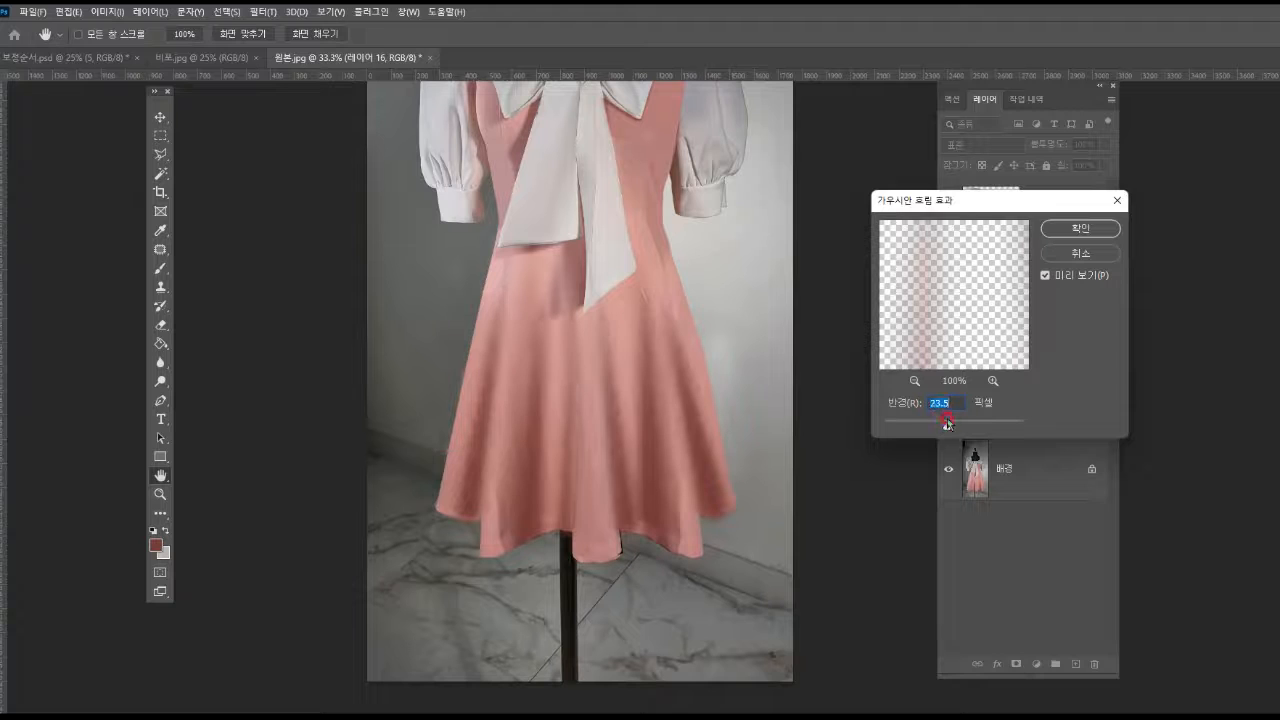
pyautogui.click(1049, 237)
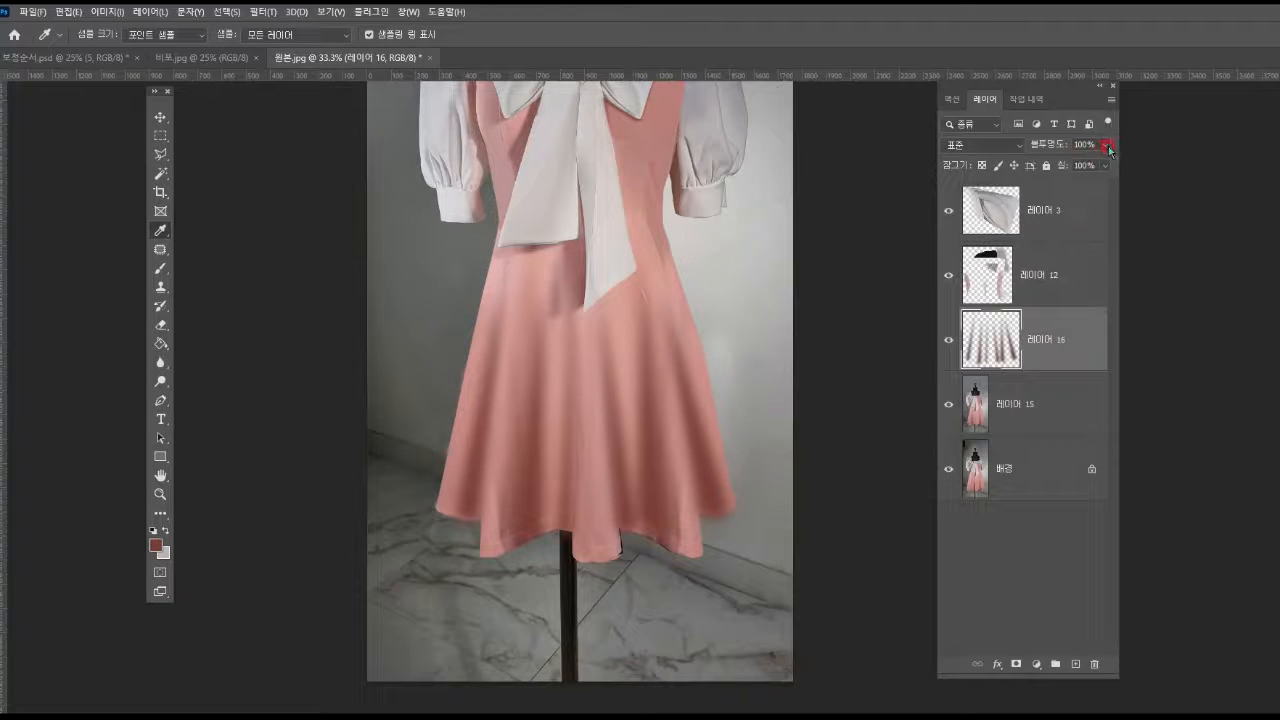
pyautogui.moveTo(1109, 150); pyautogui.dragTo(1088, 166)
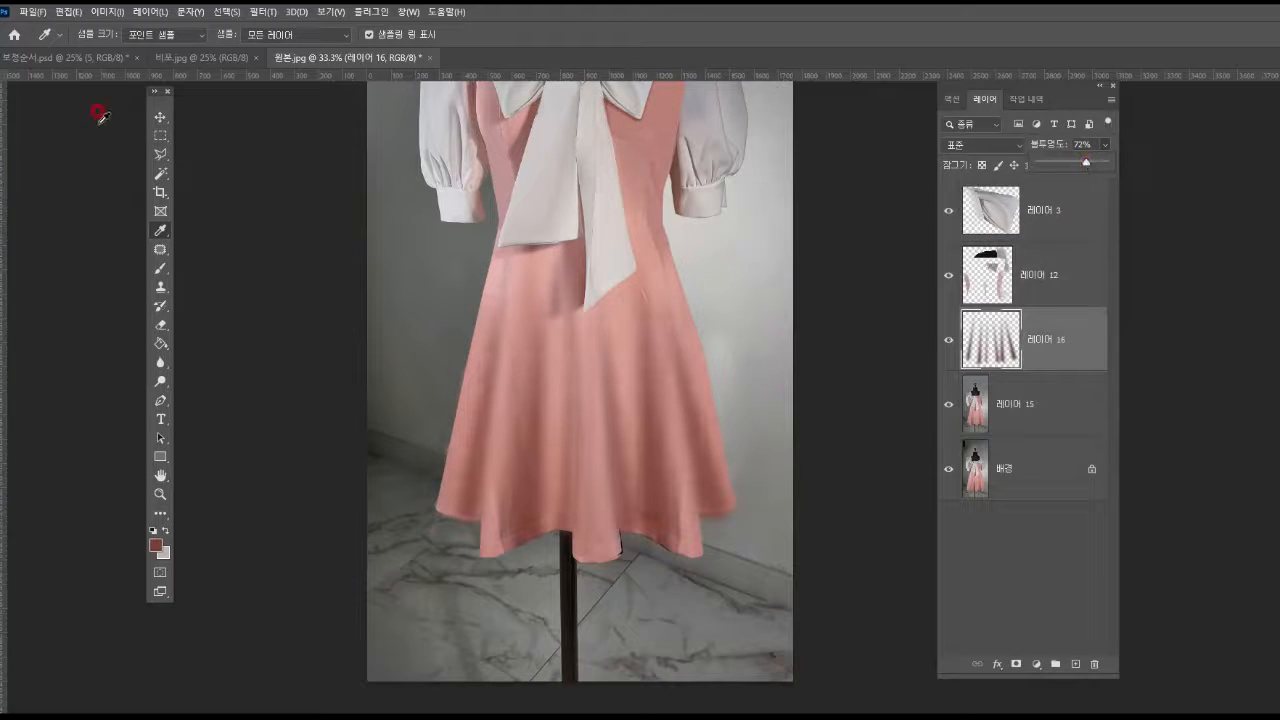
# Step: Add a new layer above 레이어 16 and outline thin highlight strips along the skirt's left edge and its left protruding fold
pyautogui.click(155, 160)
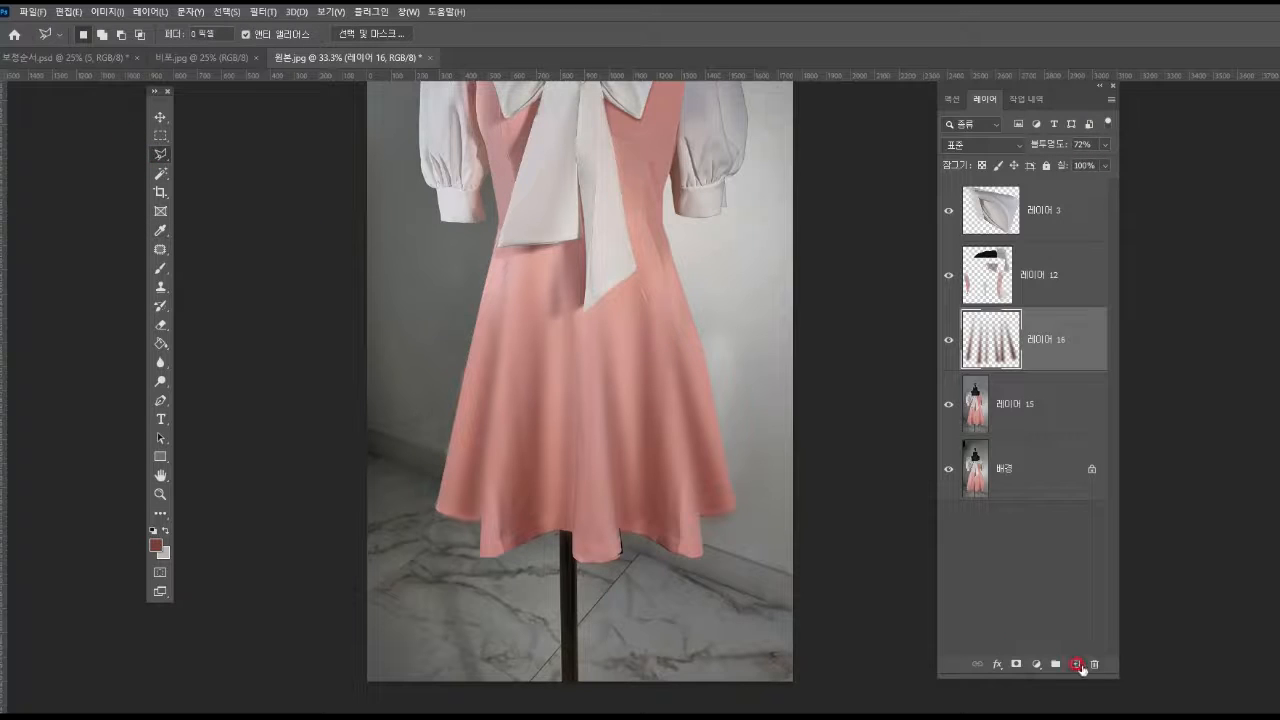
pyautogui.click(1076, 664)
pyautogui.moveTo(434, 511)
pyautogui.mouseDown()
pyautogui.moveTo(486, 282)
pyautogui.moveTo(438, 513)
pyautogui.mouseUp()
pyautogui.click(437, 513)
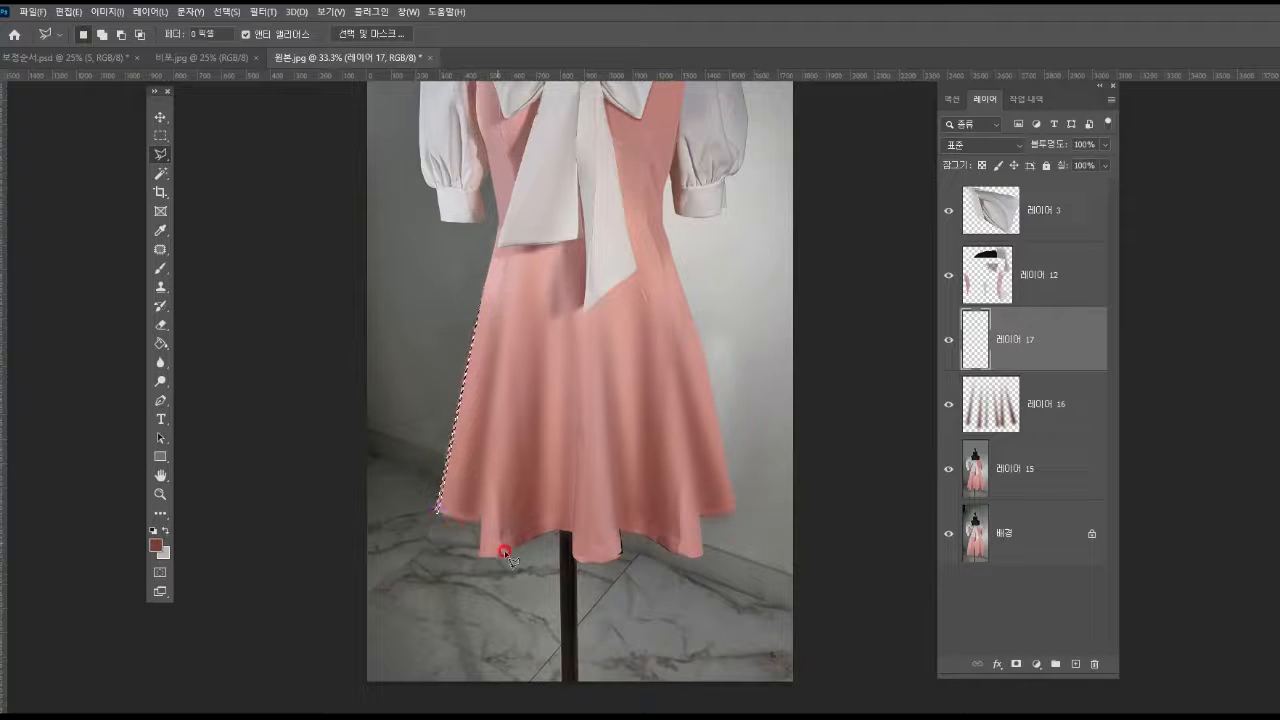
pyautogui.keyDown('shift'); pyautogui.click(485, 555); pyautogui.keyUp('shift')
pyautogui.click(514, 290)
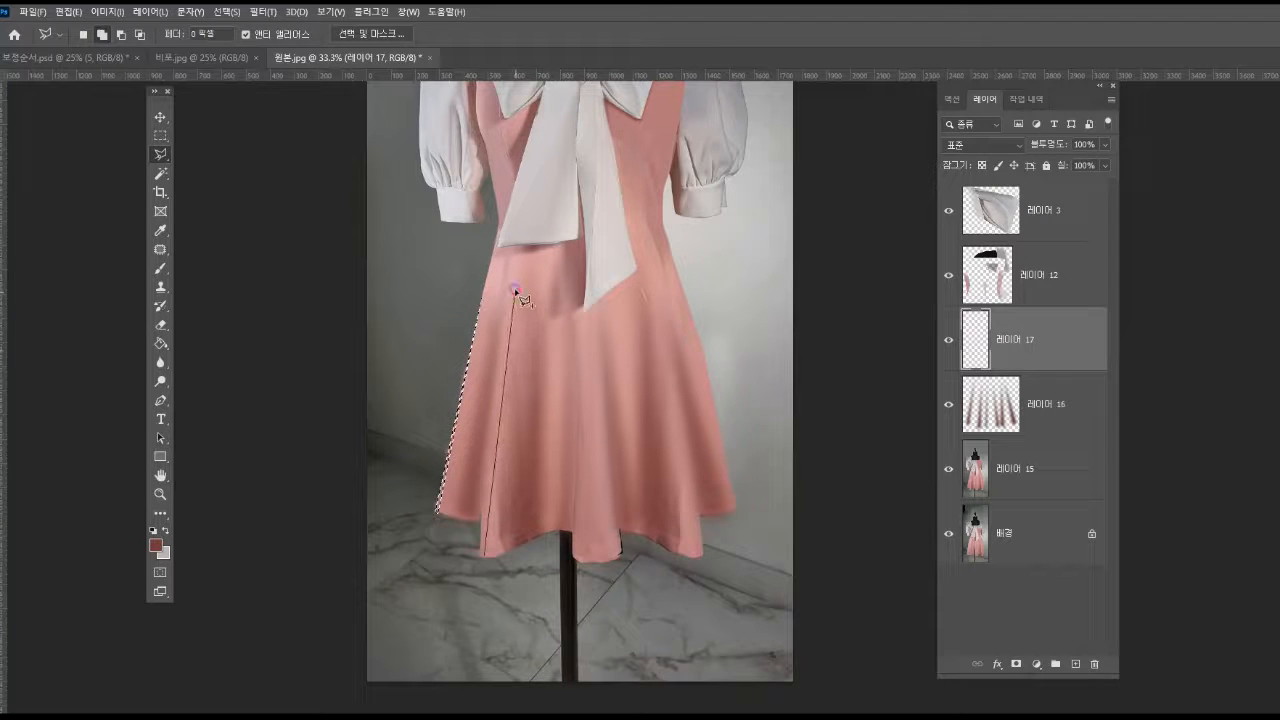
pyautogui.click(487, 556)
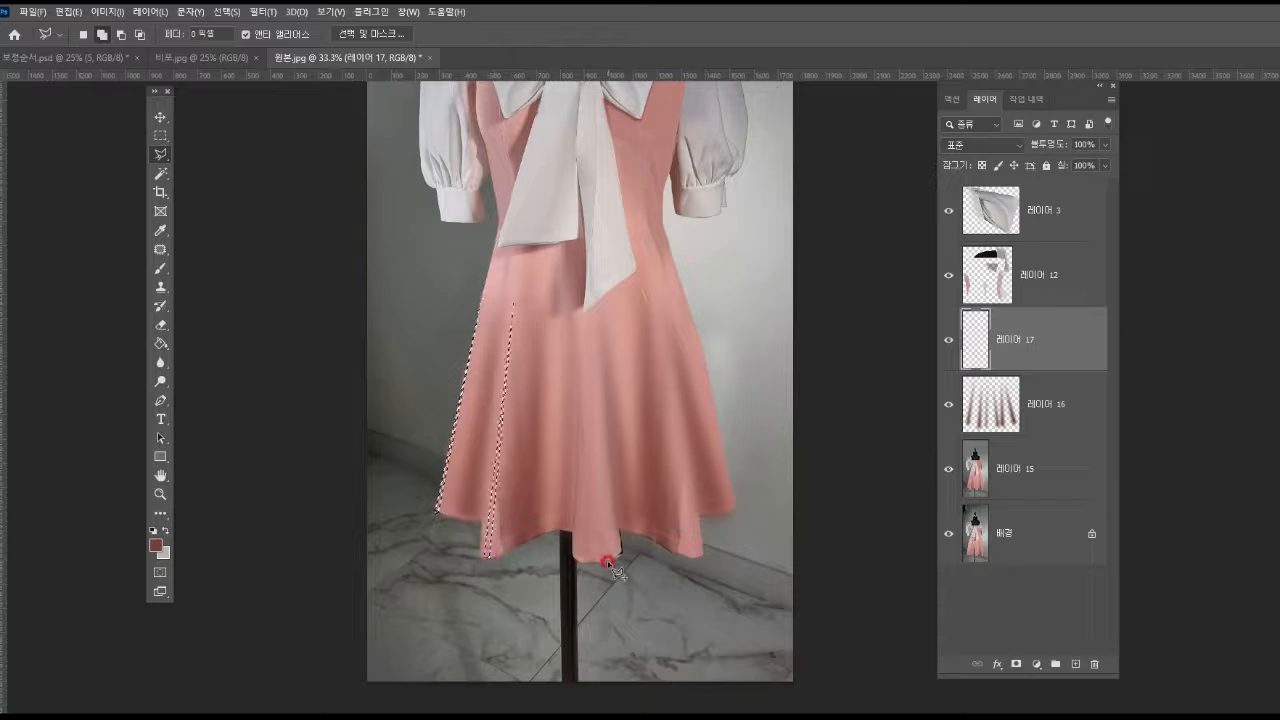
# Step: Add thin highlight strips to the selection along the middle fold, the right protruding fold and the skirt's right edge
pyautogui.click(598, 561)
pyautogui.click(588, 310)
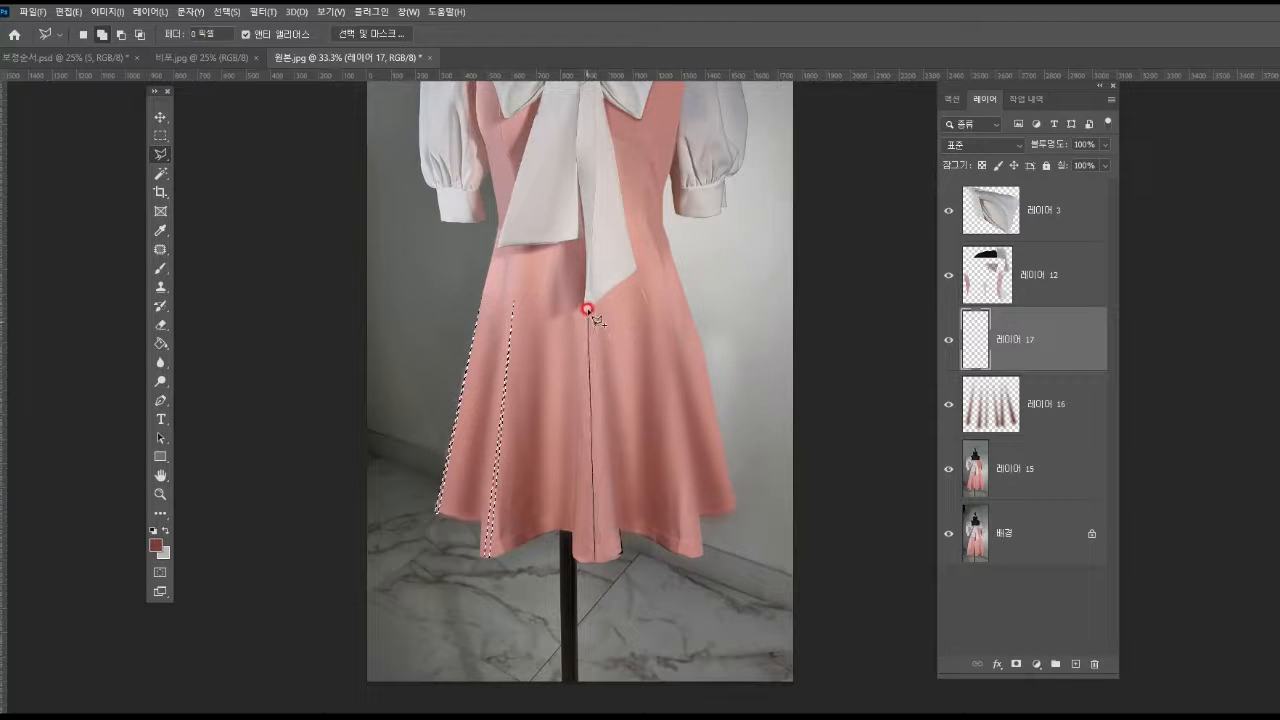
pyautogui.click(600, 563)
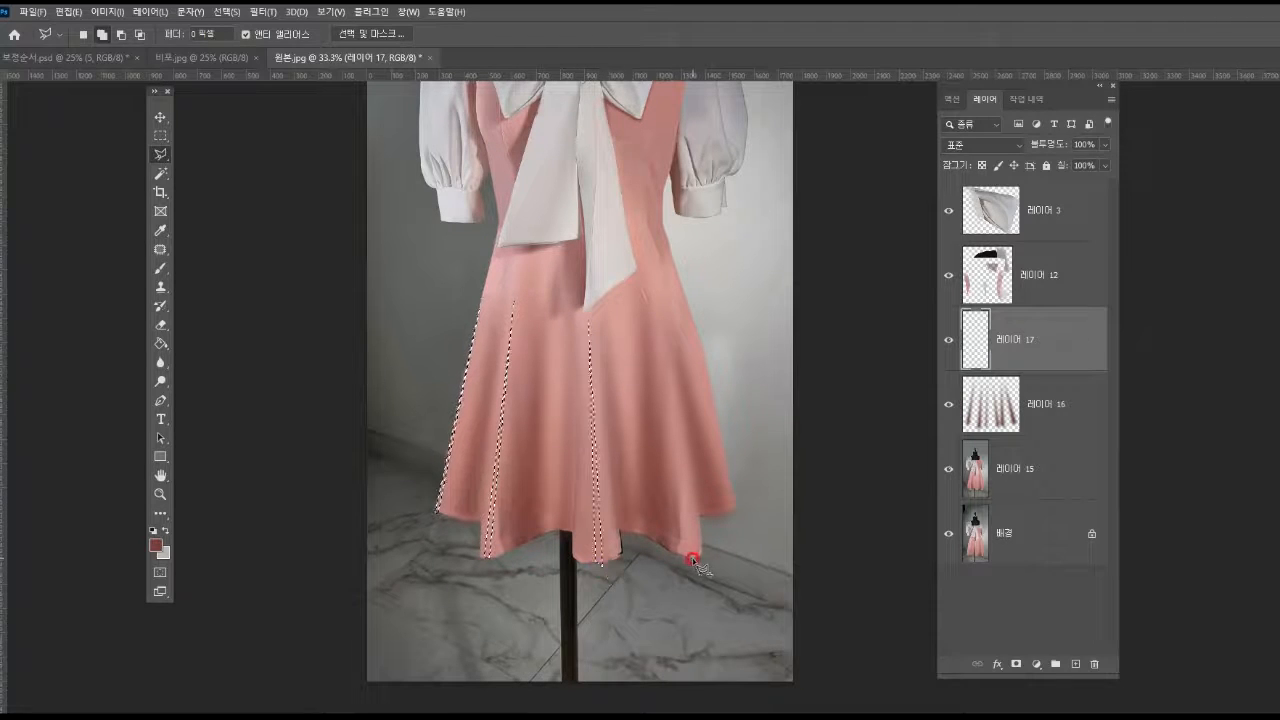
pyautogui.click(693, 558)
pyautogui.click(651, 292)
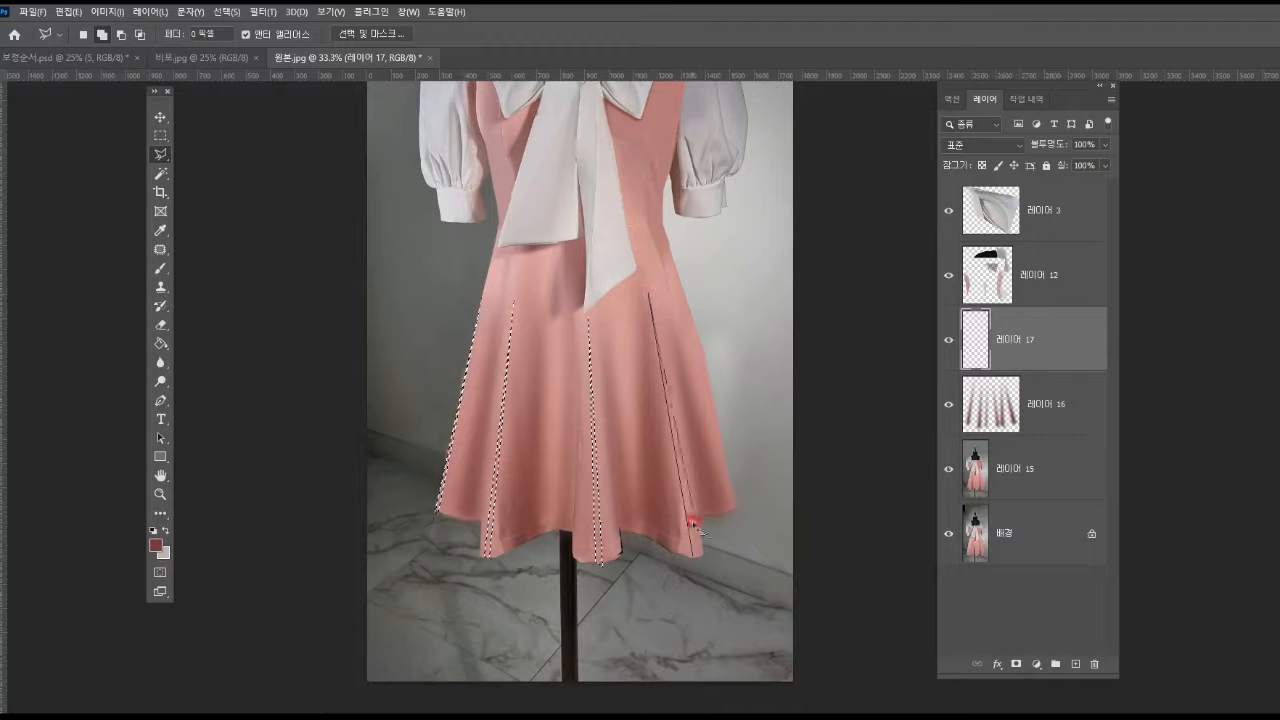
pyautogui.click(694, 558)
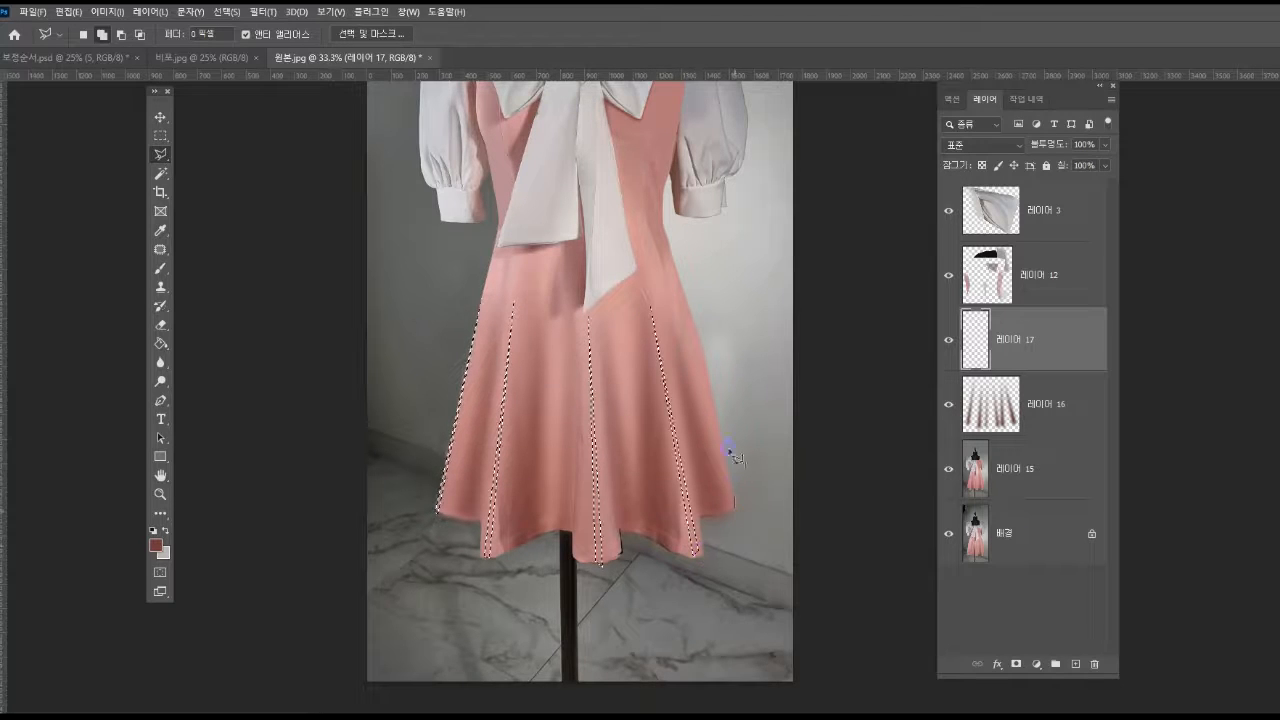
pyautogui.click(670, 270)
pyautogui.click(725, 497)
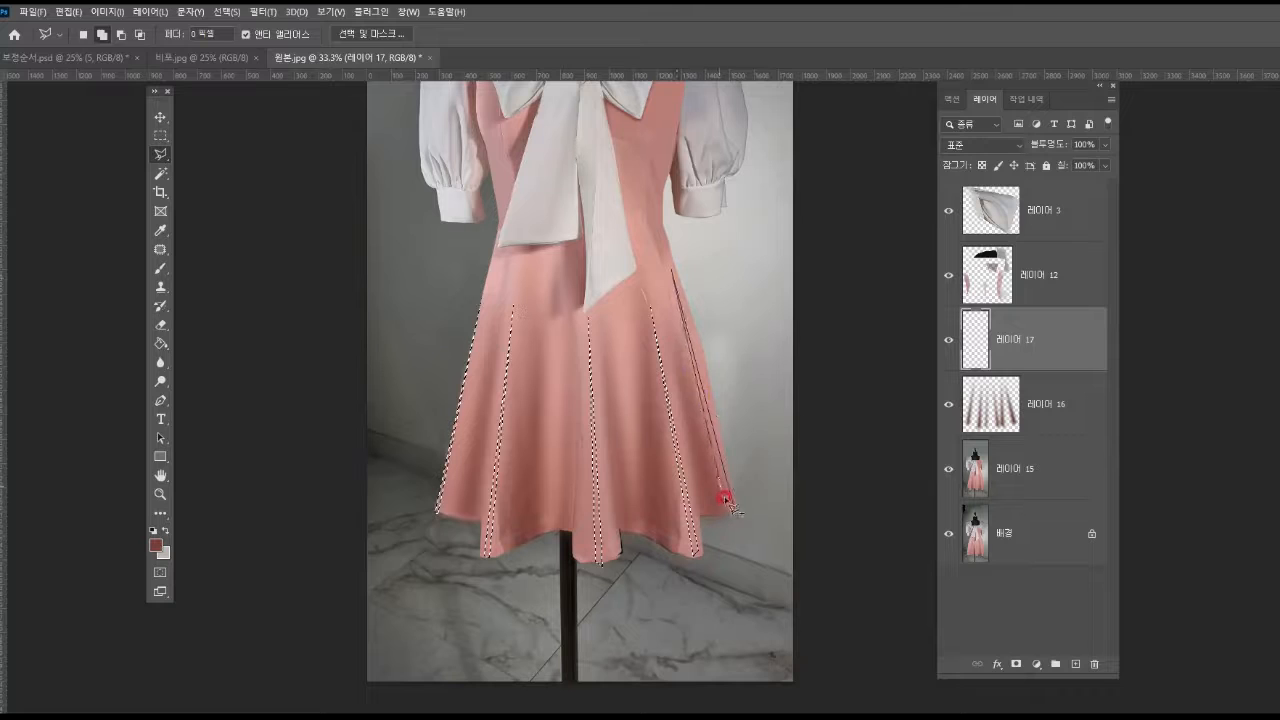
pyautogui.doubleClick(731, 510)
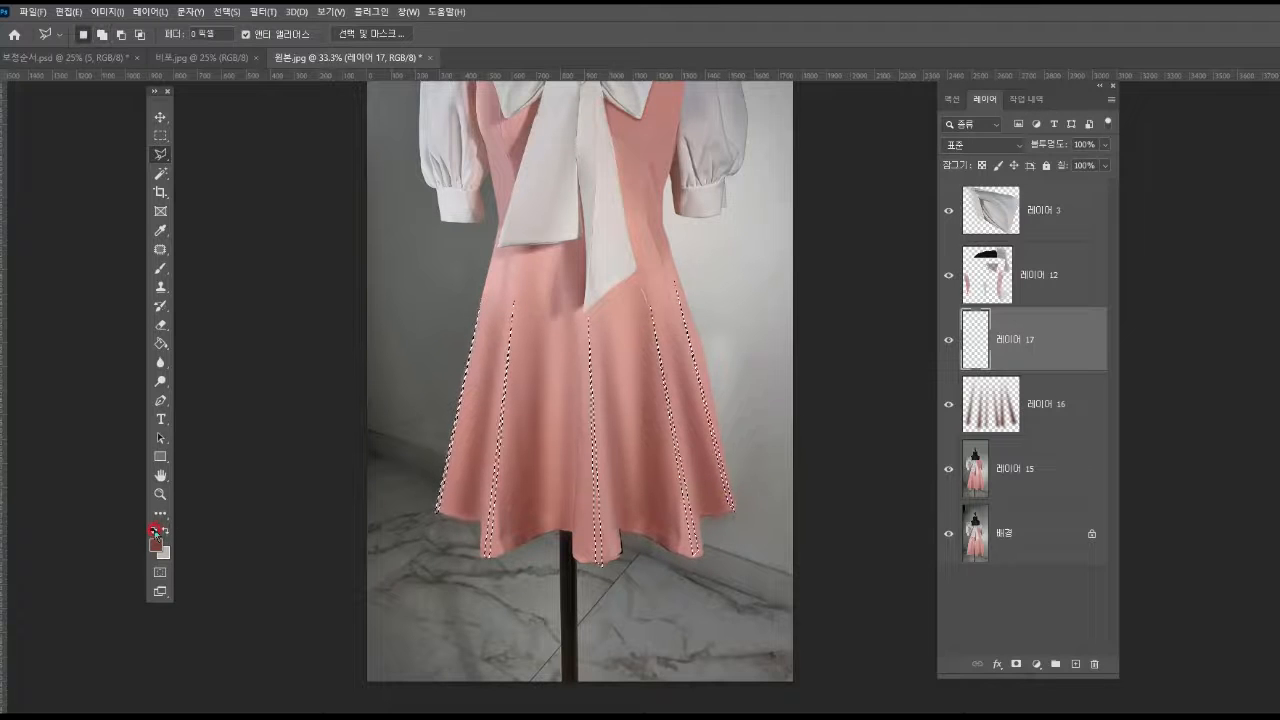
# Step: Reset the colours to black and white, fill the selected highlight strips with white, and clear the selection
pyautogui.click(153, 530)
pyautogui.hotkey('alt', 'BackSpace')
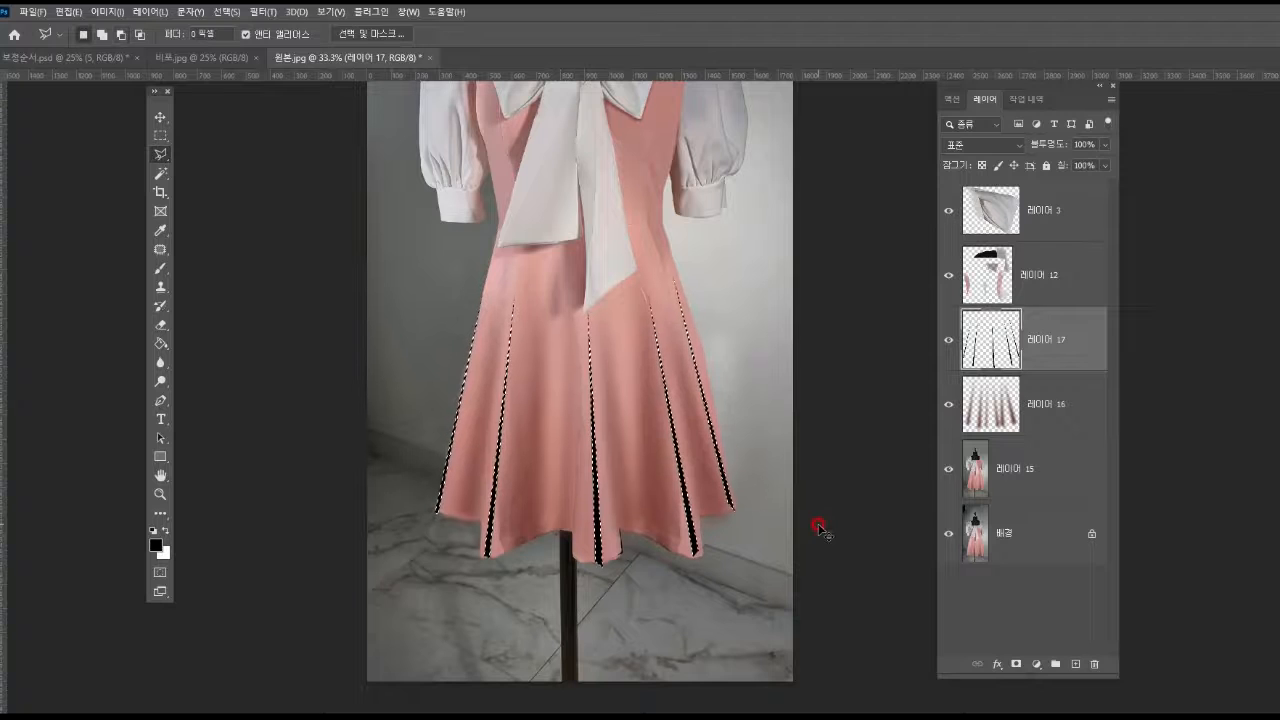
pyautogui.hotkey('ctrl', 'z')
pyautogui.hotkey('ctrl', 'BackSpace')
pyautogui.hotkey('ctrl', 'd')
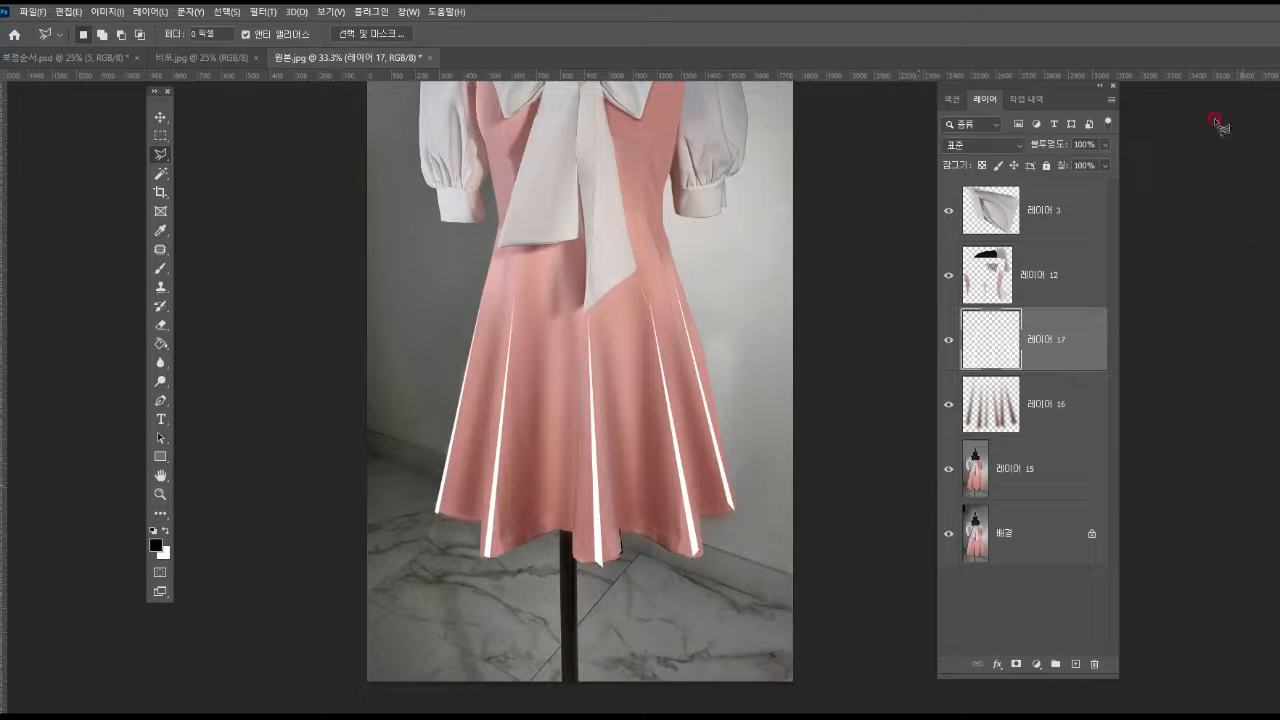
# Step: Soften the white highlight strips on 레이어 17 with a 23.5-pixel Gaussian Blur and reduce the layer's fill to 42%
pyautogui.click(260, 13)
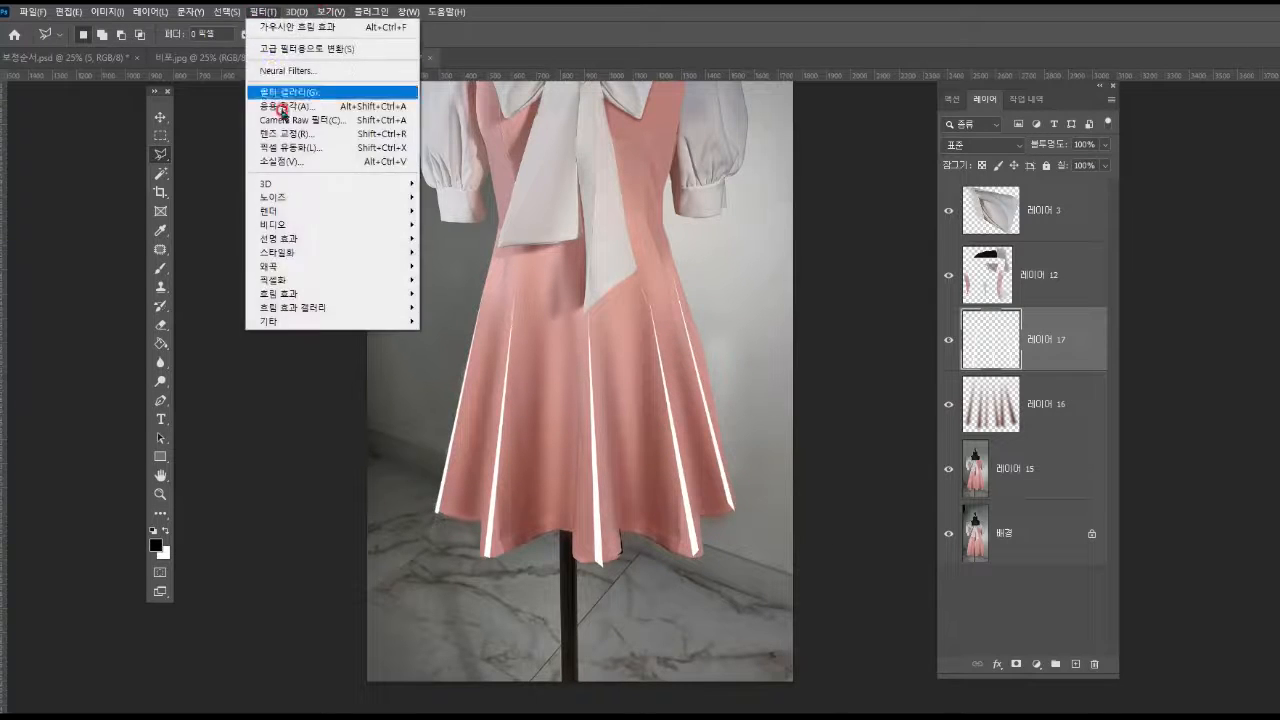
pyautogui.moveTo(318, 293)
pyautogui.click(456, 293)
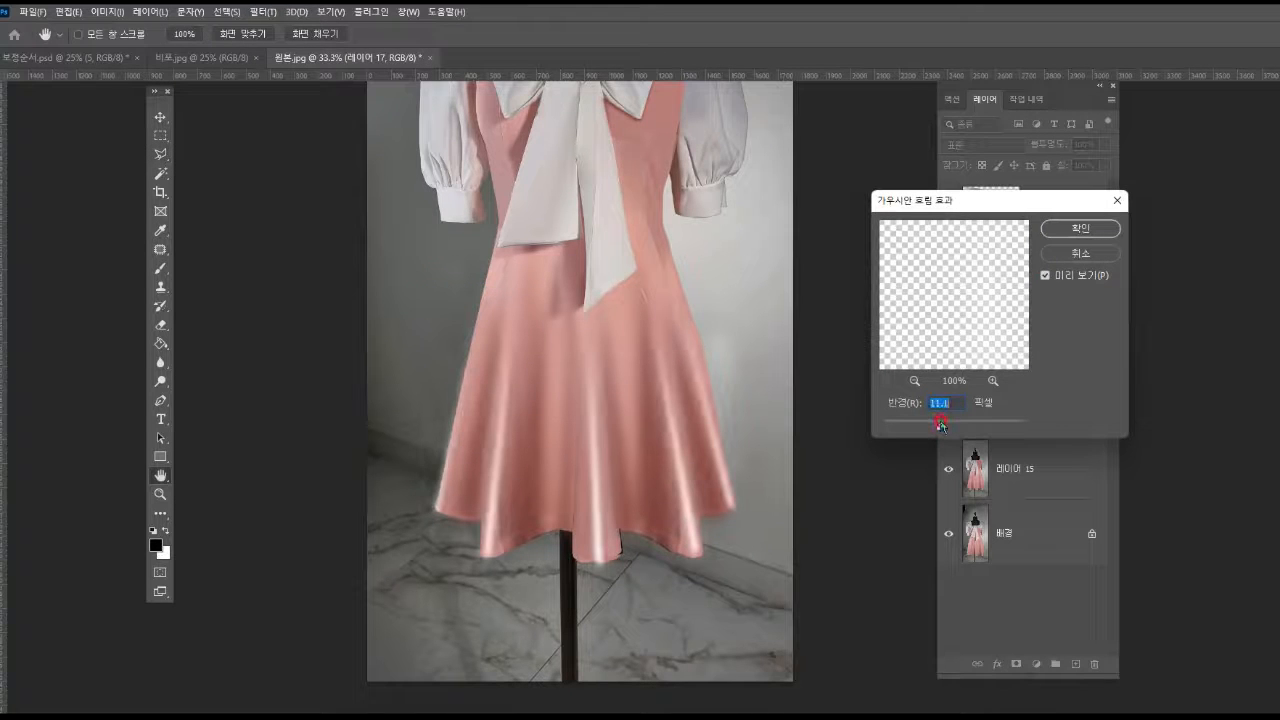
pyautogui.moveTo(946, 428); pyautogui.dragTo(948, 428)
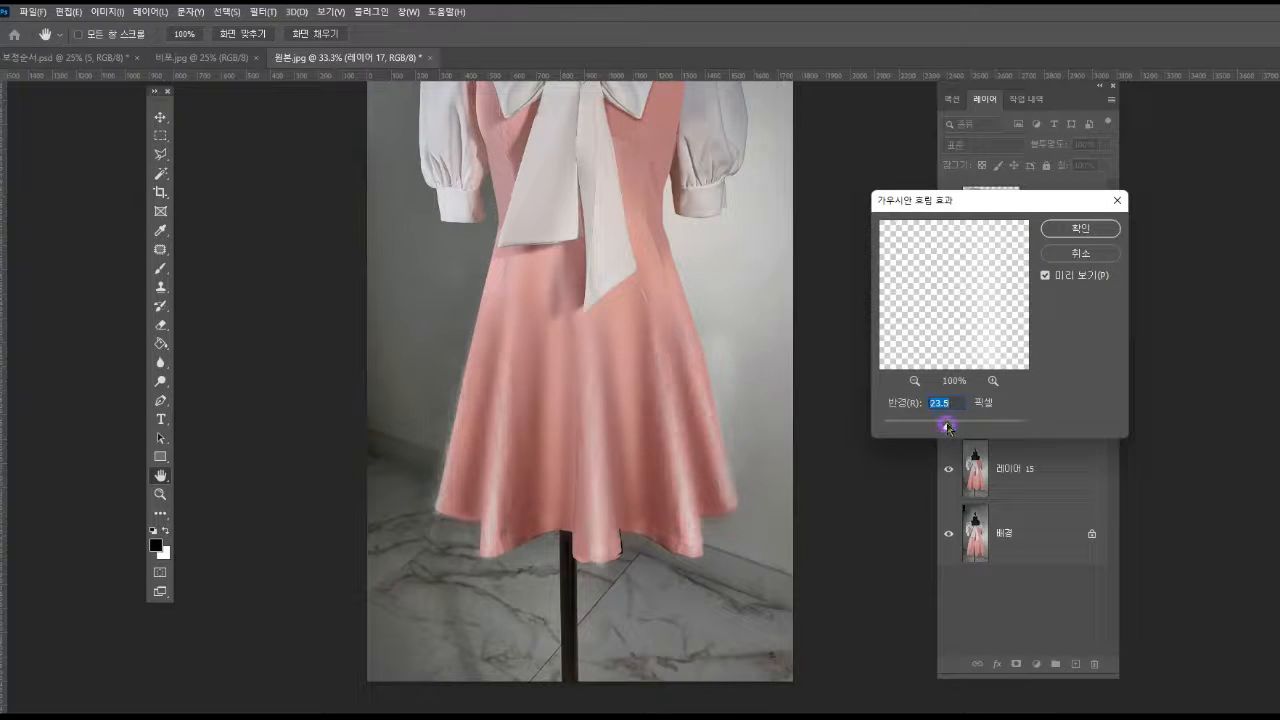
pyautogui.click(1082, 229)
pyautogui.moveTo(1106, 166); pyautogui.dragTo(1085, 185)
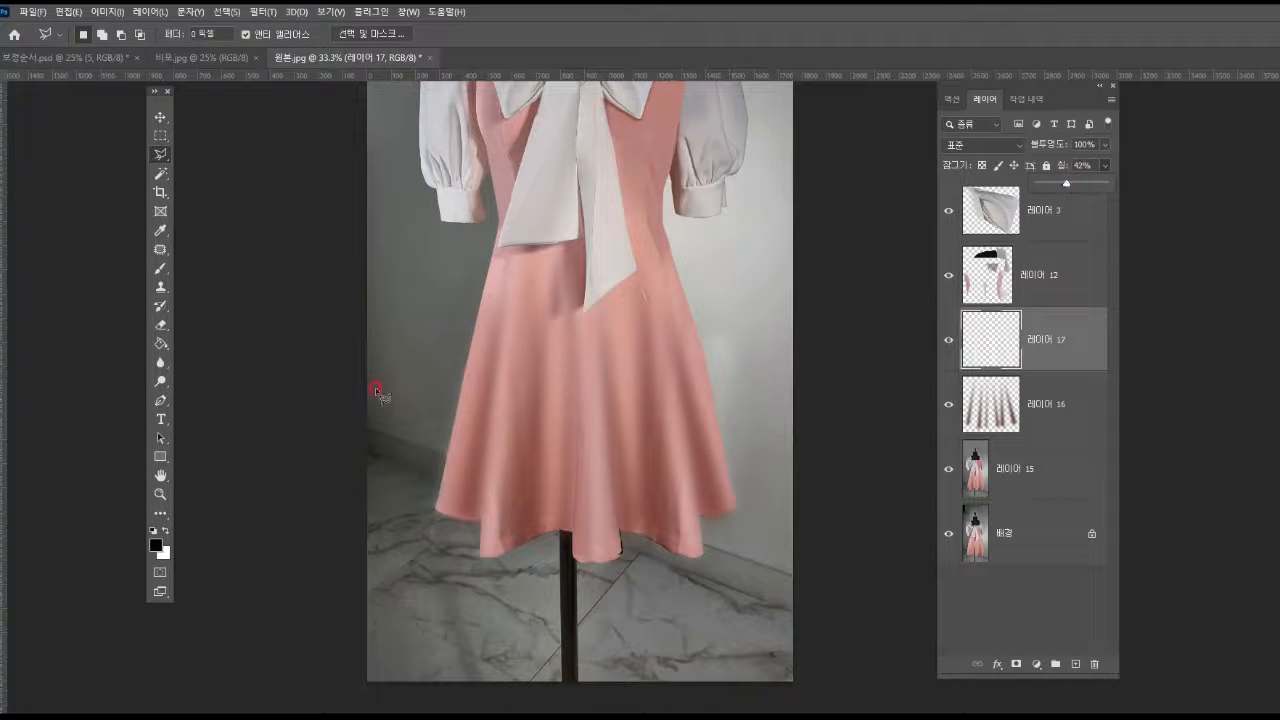
# Step: Reduce the fill of the fold shadow layer 레이어 16 to 70%
pyautogui.click(161, 497)
pyautogui.keyDown('alt'); pyautogui.click(610, 520); pyautogui.keyUp('alt')
pyautogui.keyDown('alt'); pyautogui.click(610, 520); pyautogui.keyUp('alt')
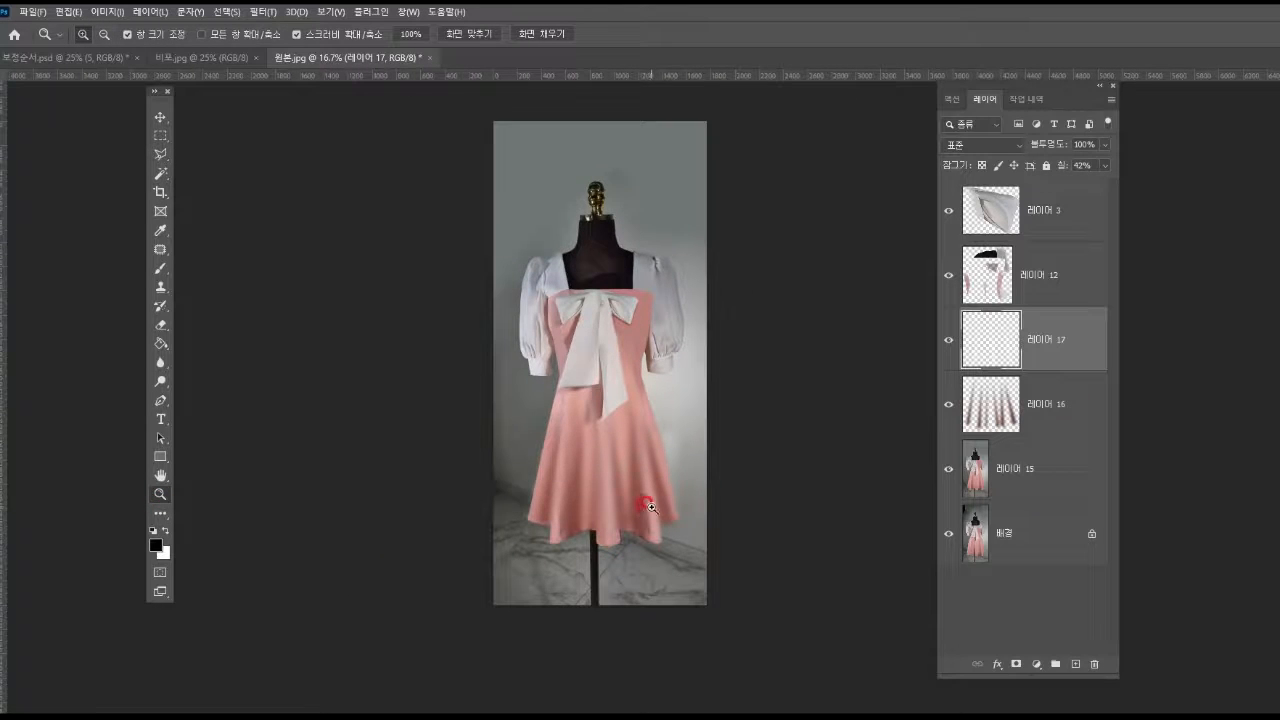
pyautogui.click(618, 515)
pyautogui.keyDown('ctrl'); pyautogui.click(996, 402); pyautogui.keyUp('ctrl')
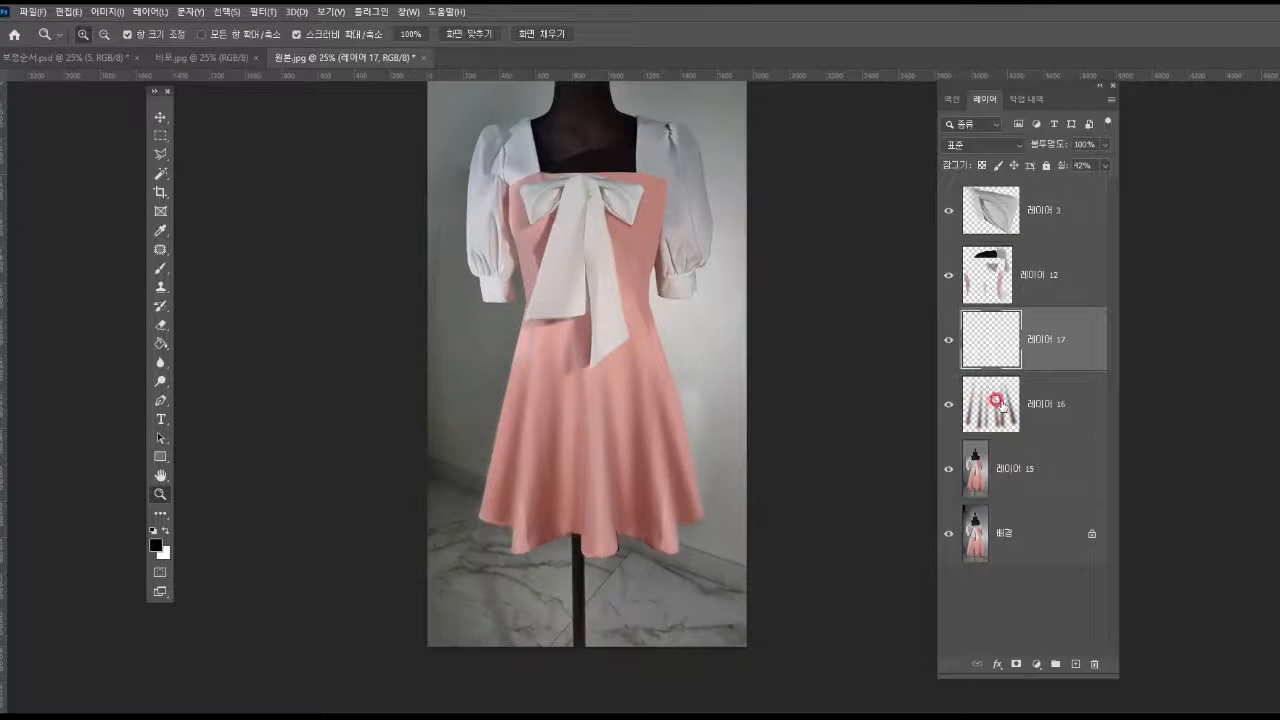
pyautogui.click(1040, 404)
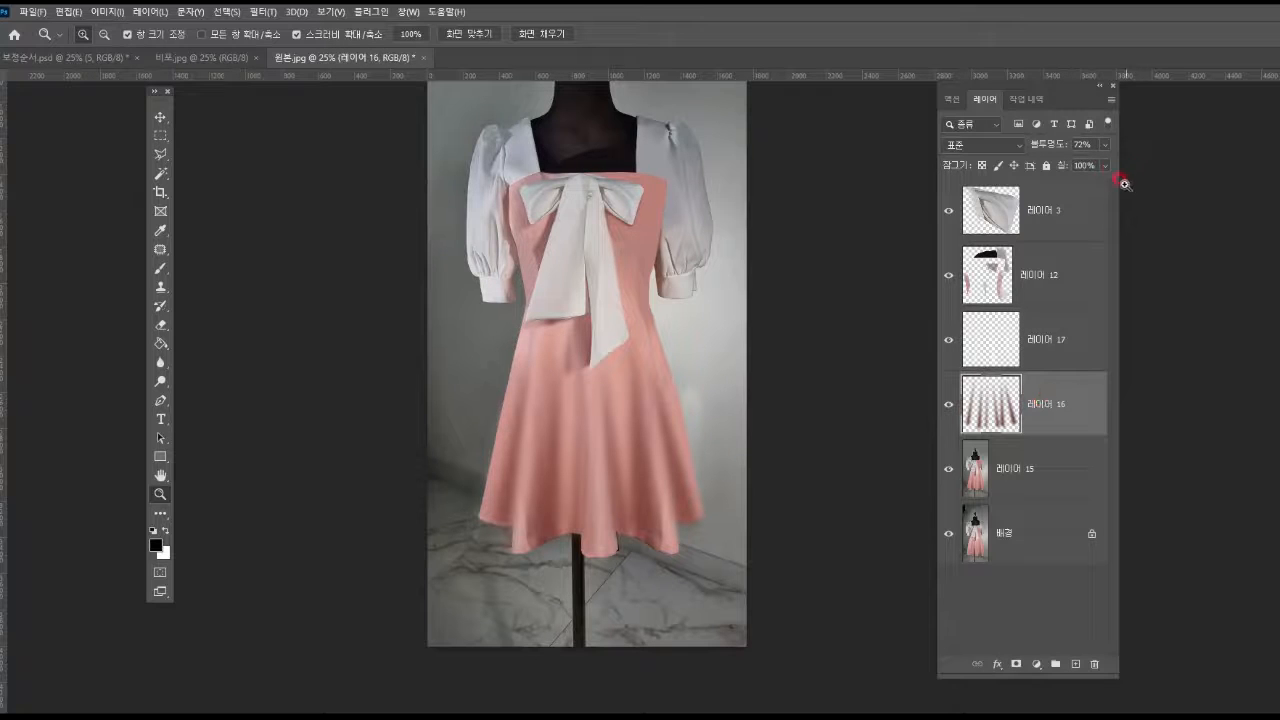
pyautogui.click(1085, 185)
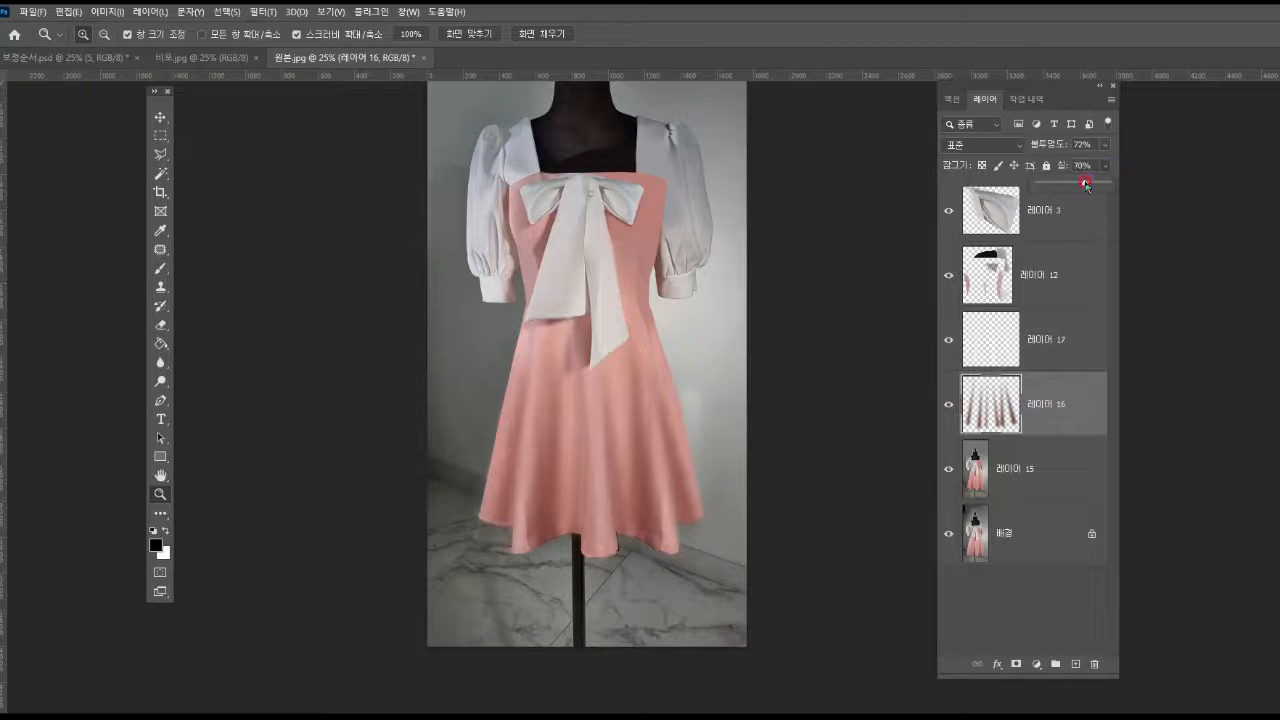
# Step: Lower the opacity of the highlight layer 레이어 17 to 77% and check the whole dress
pyautogui.click(1066, 341)
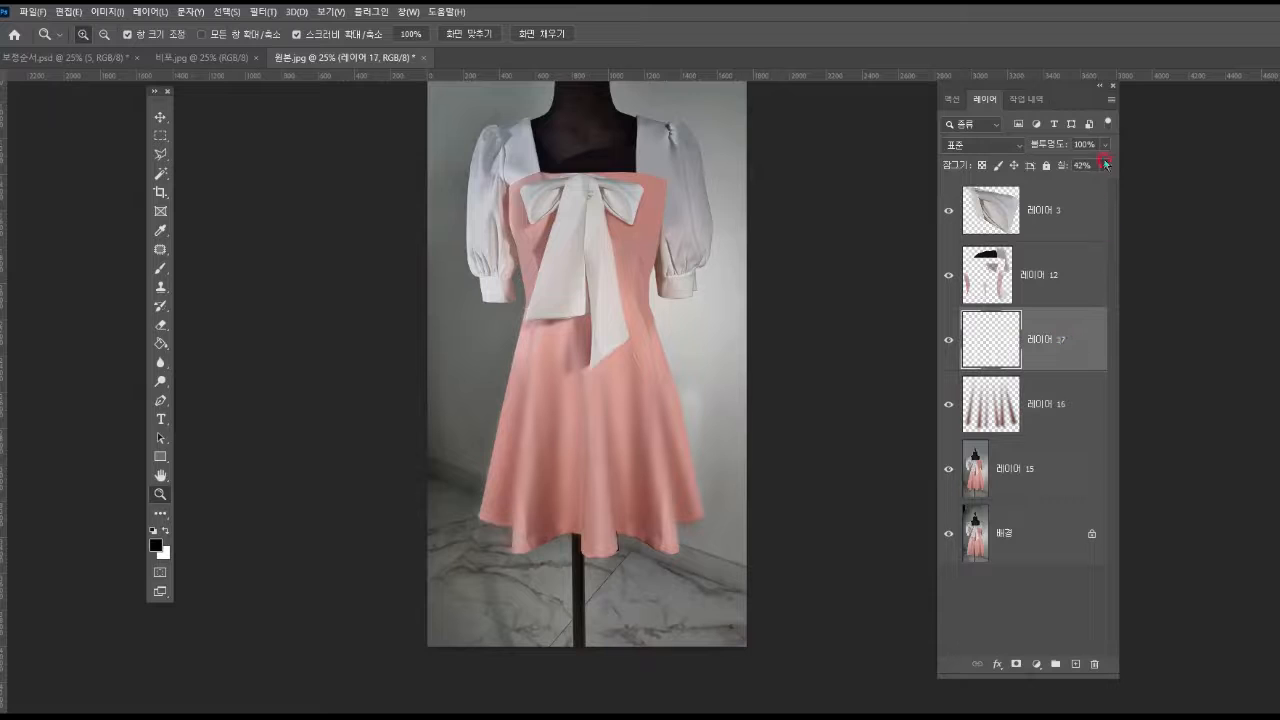
pyautogui.moveTo(1105, 164); pyautogui.dragTo(1094, 163)
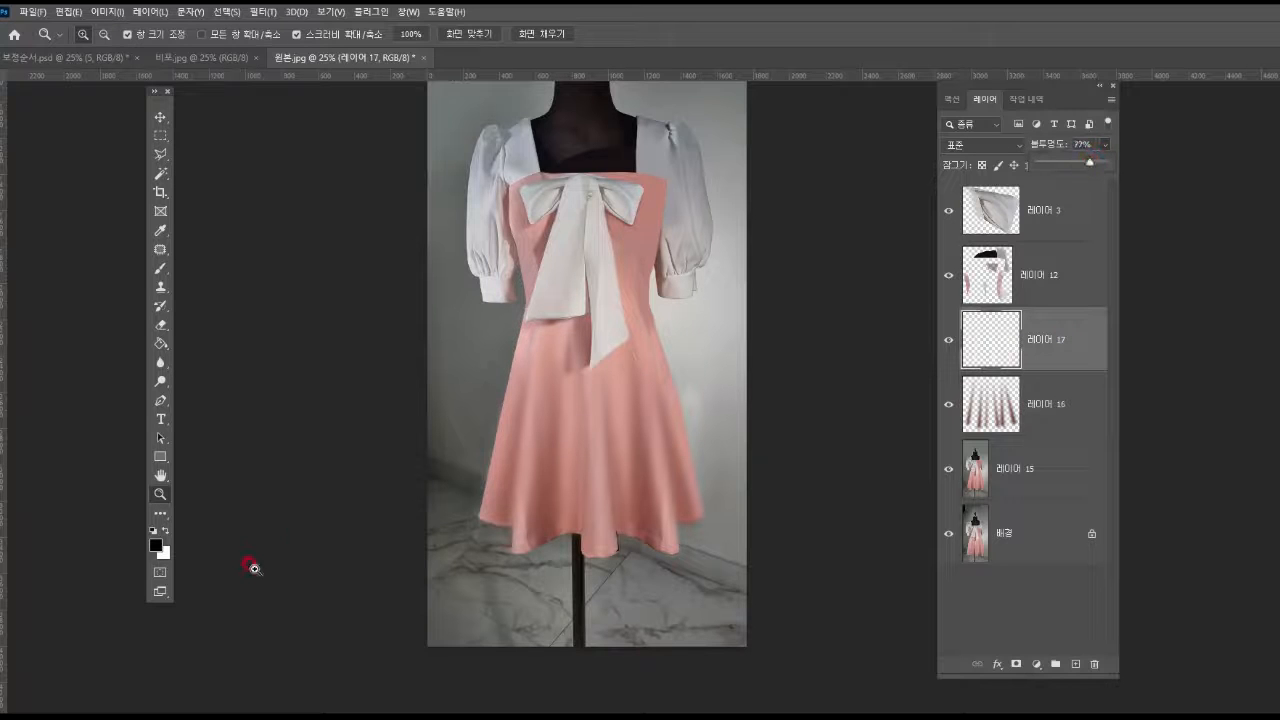
pyautogui.keyDown('alt'); pyautogui.click(740, 515); pyautogui.keyUp('alt')
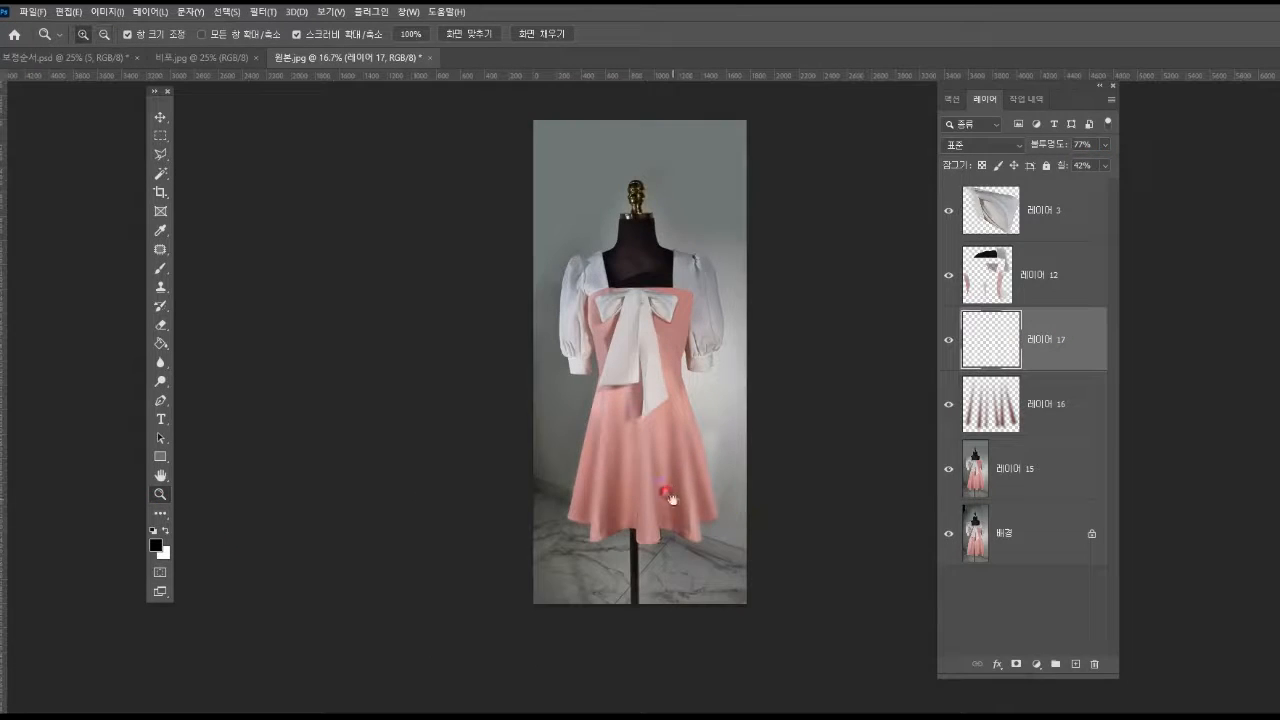
pyautogui.click(707, 290)
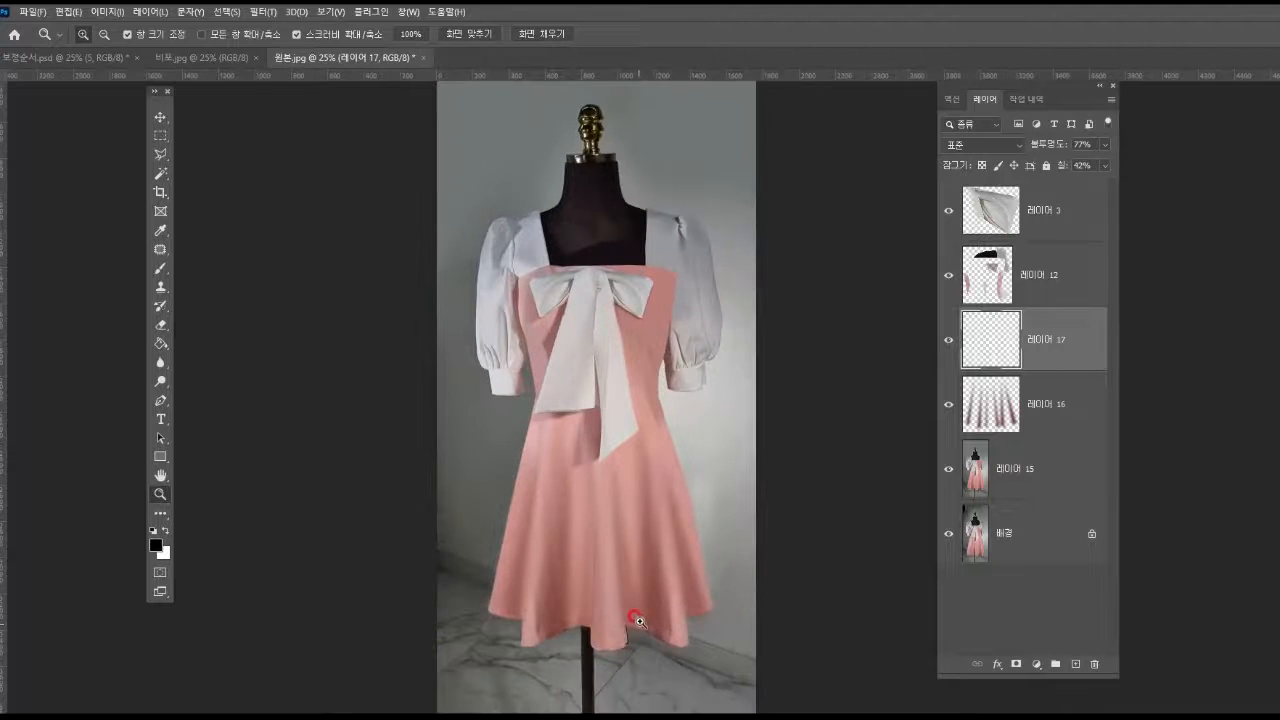